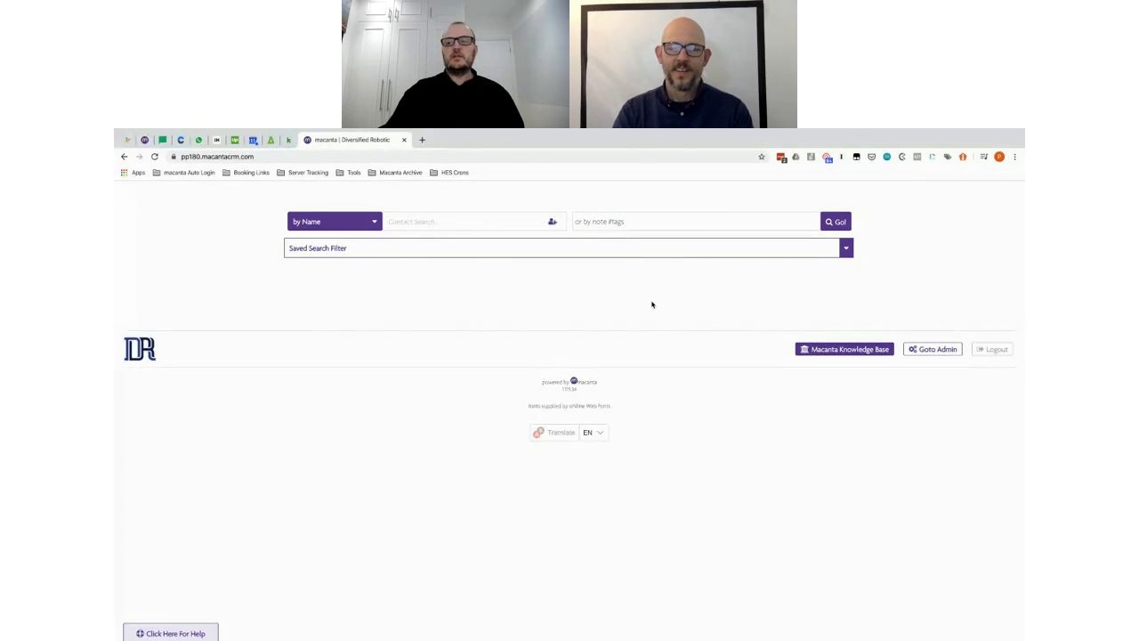
Step: Switch to the Diversified Robotic Data Structure spec spreadsheet
key(alt+Tab)
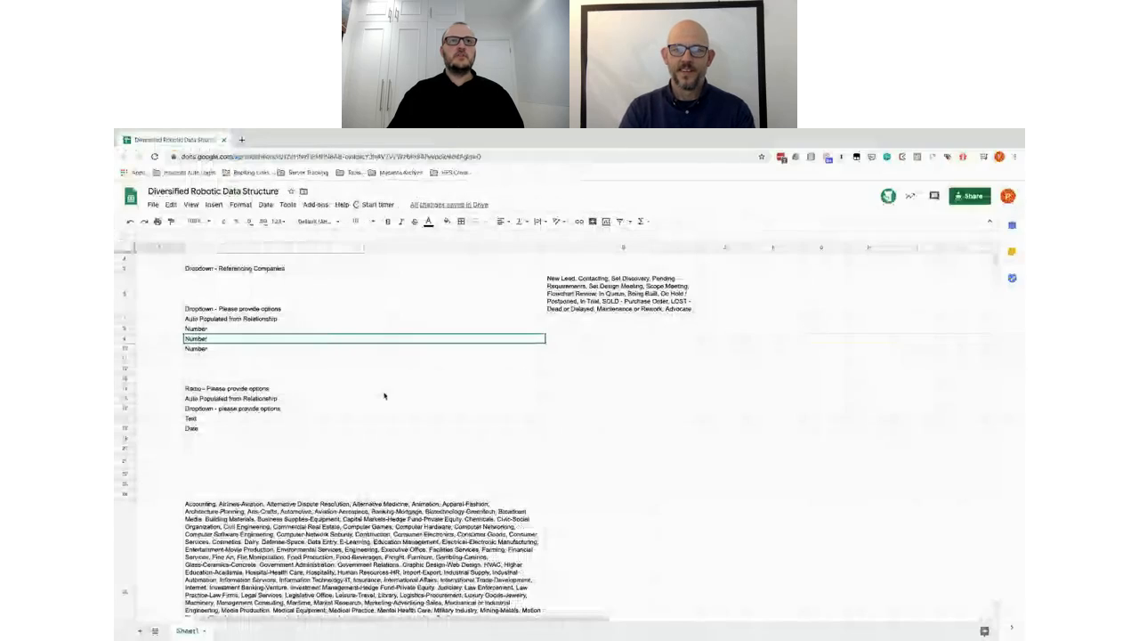
Step: Scroll the spec sheet down to the Relationships list, then return to the Macanta search page
scroll(385, 395, up, 1)
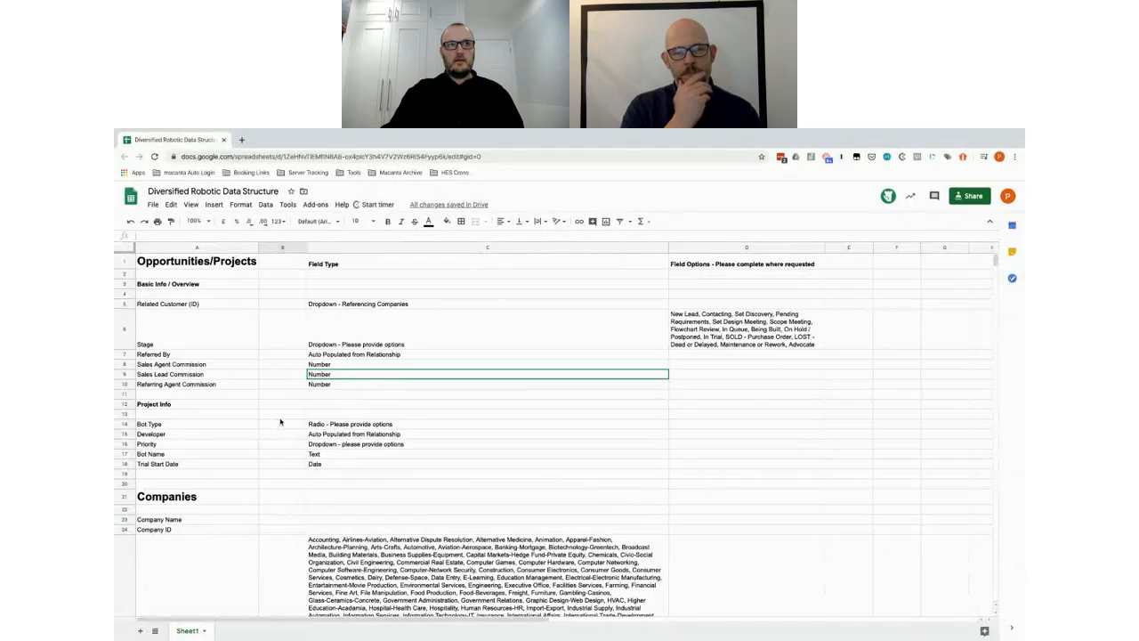
scroll(289, 473, down, 5)
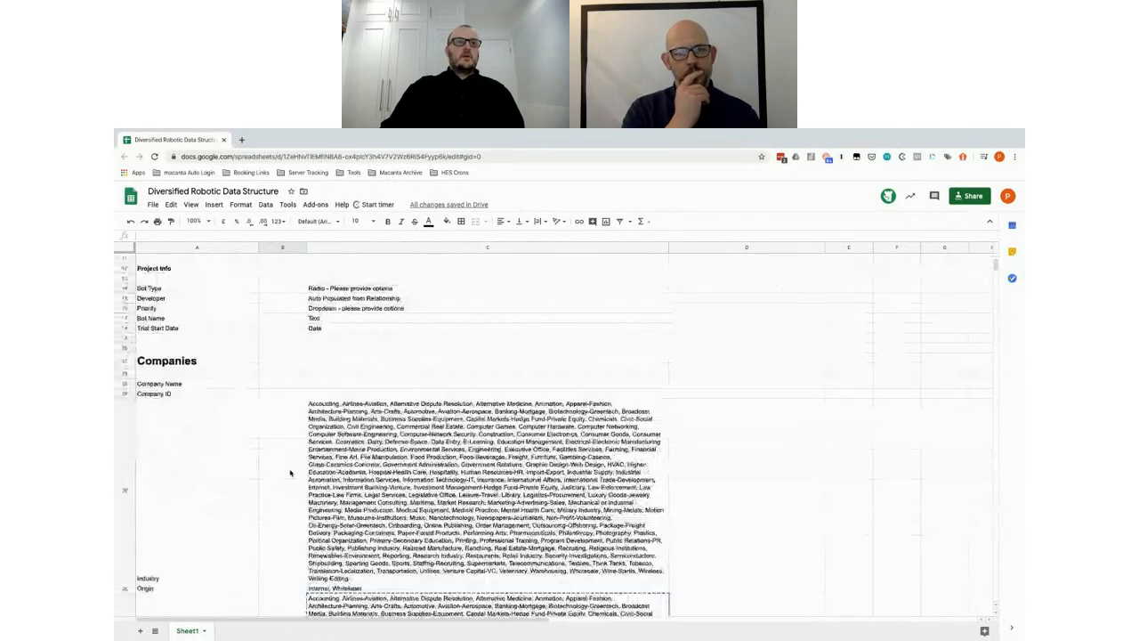
scroll(289, 472, down, 2)
scroll(289, 473, up, 6)
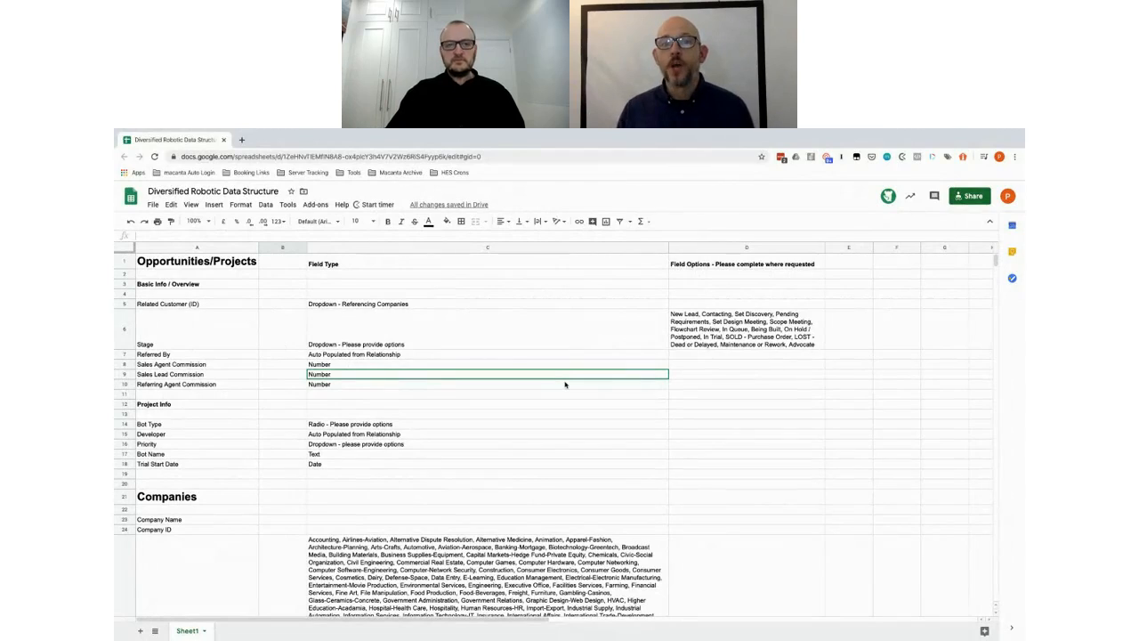
scroll(284, 485, down, 2)
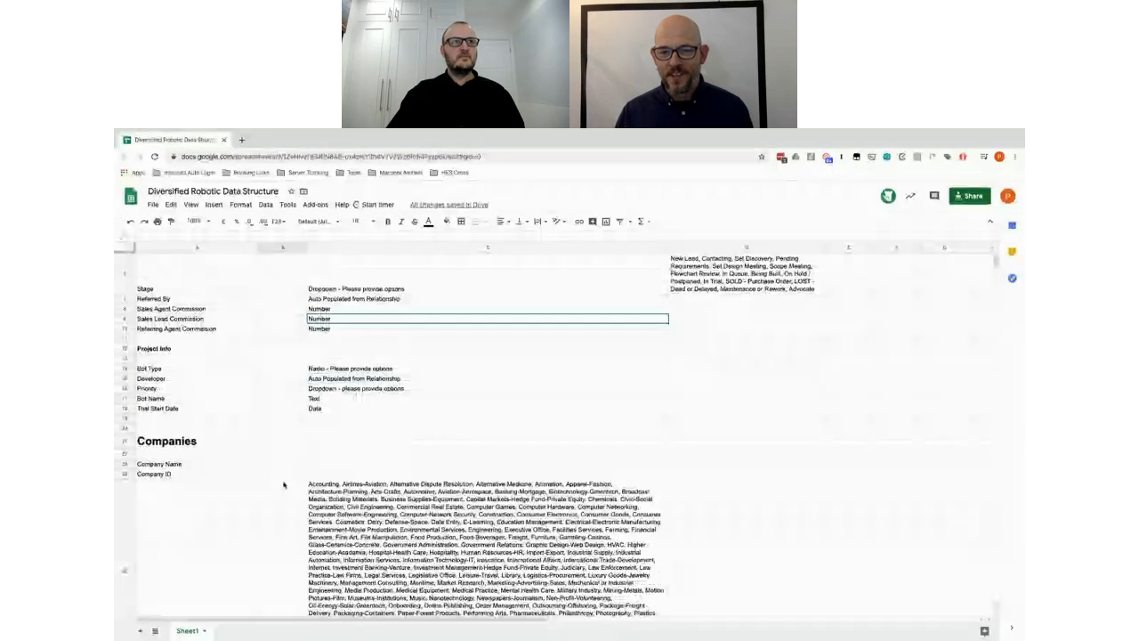
scroll(284, 485, down, 3)
scroll(284, 486, down, 3)
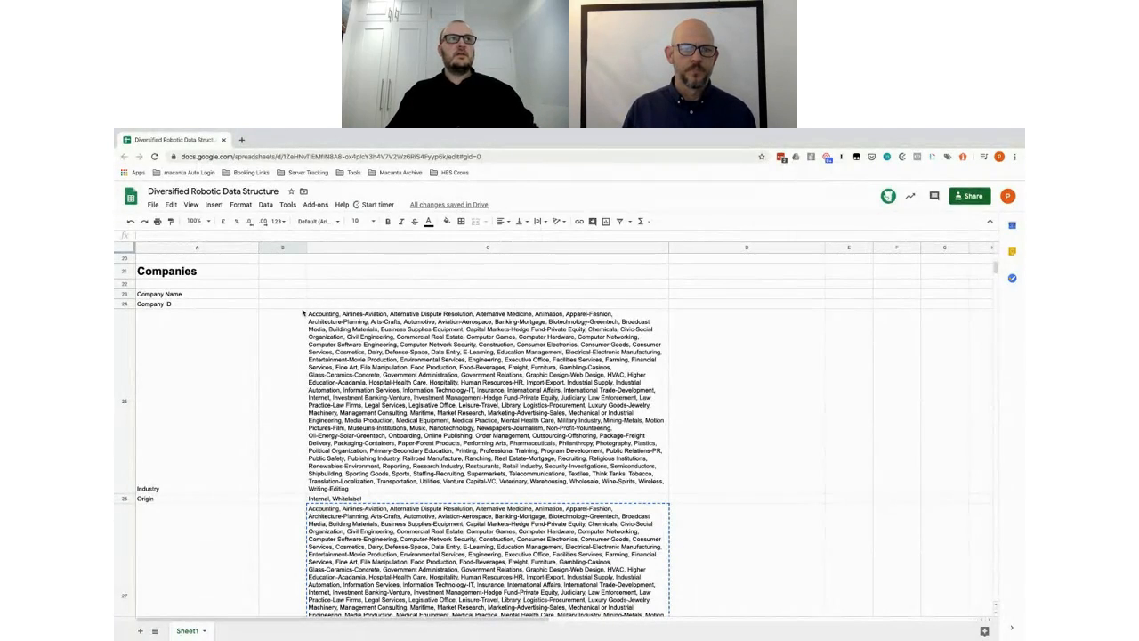
scroll(302, 312, up, 4)
scroll(304, 311, down, 4)
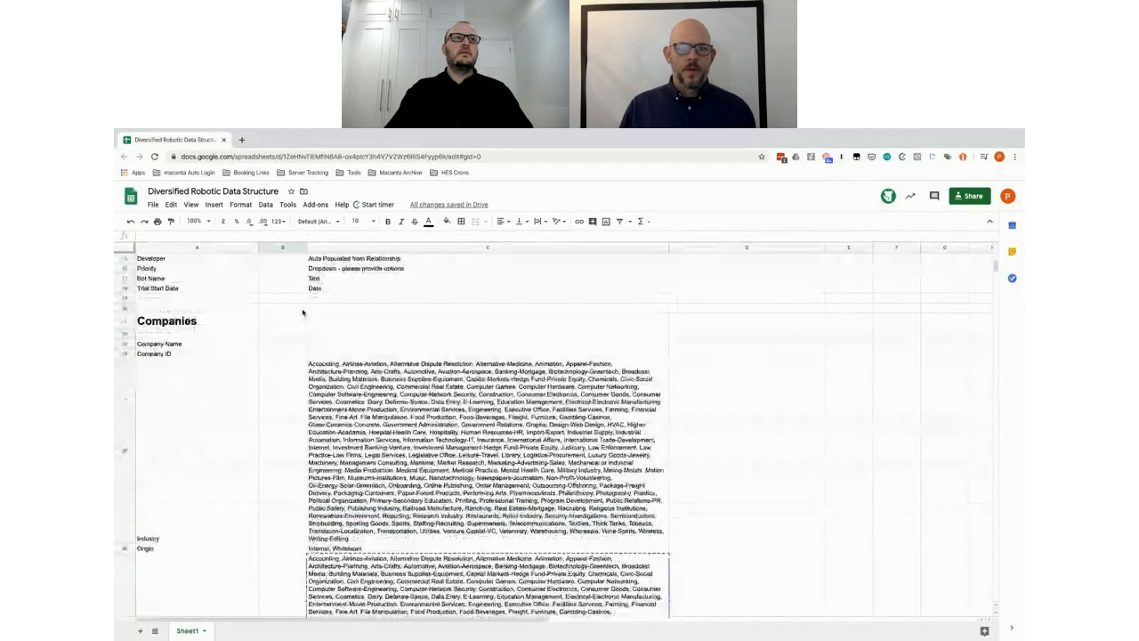
scroll(280, 374, down, 6)
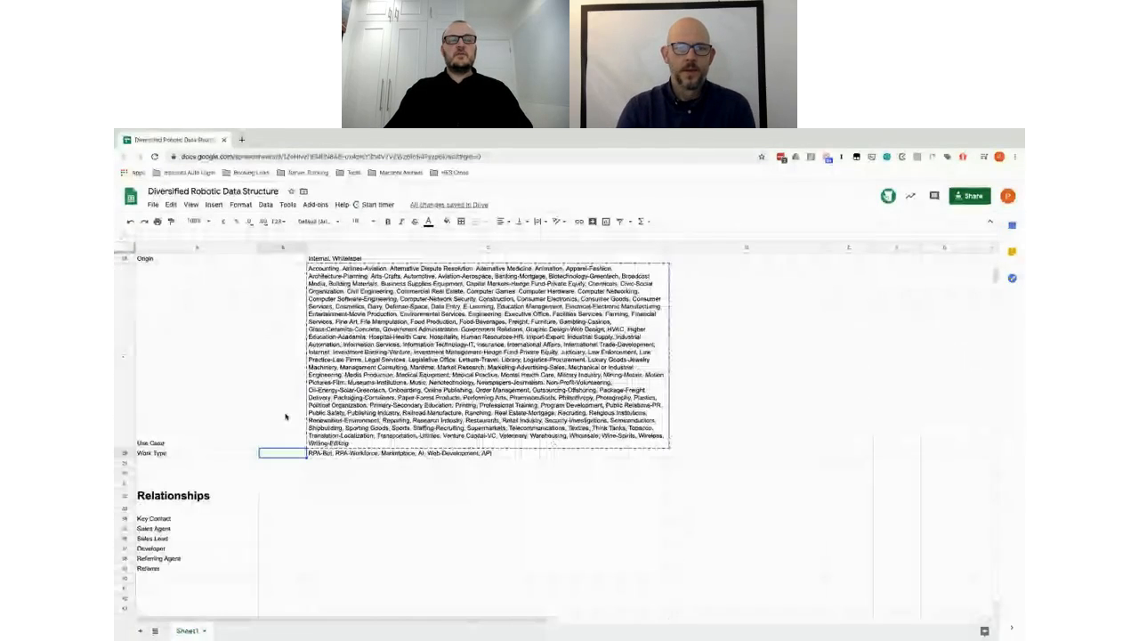
scroll(285, 416, down, 4)
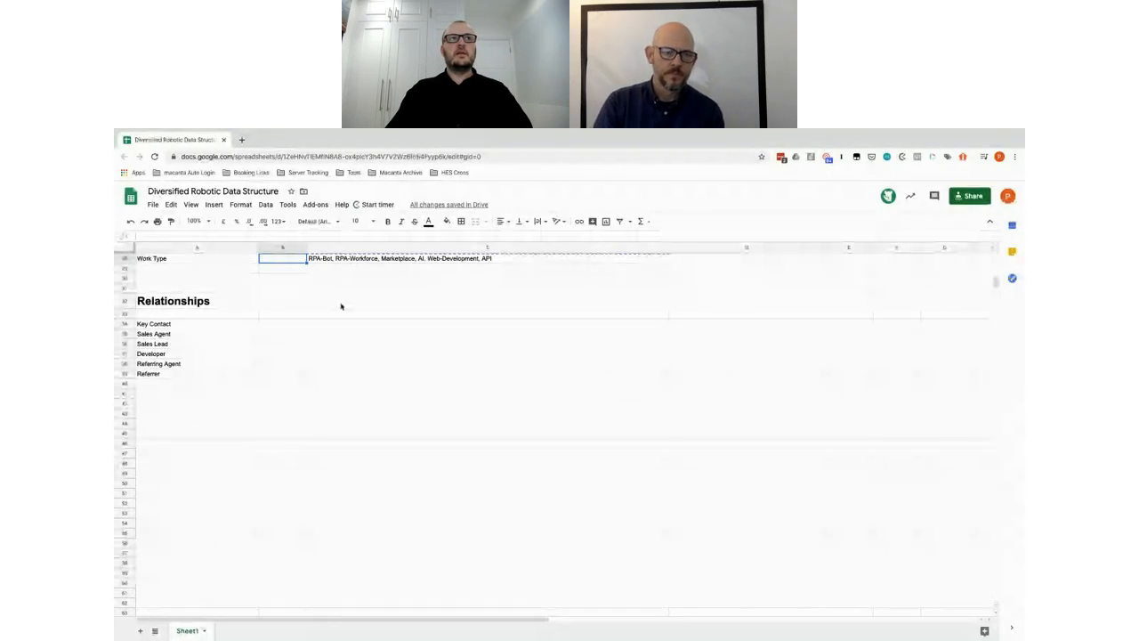
key(ctrl+Left)
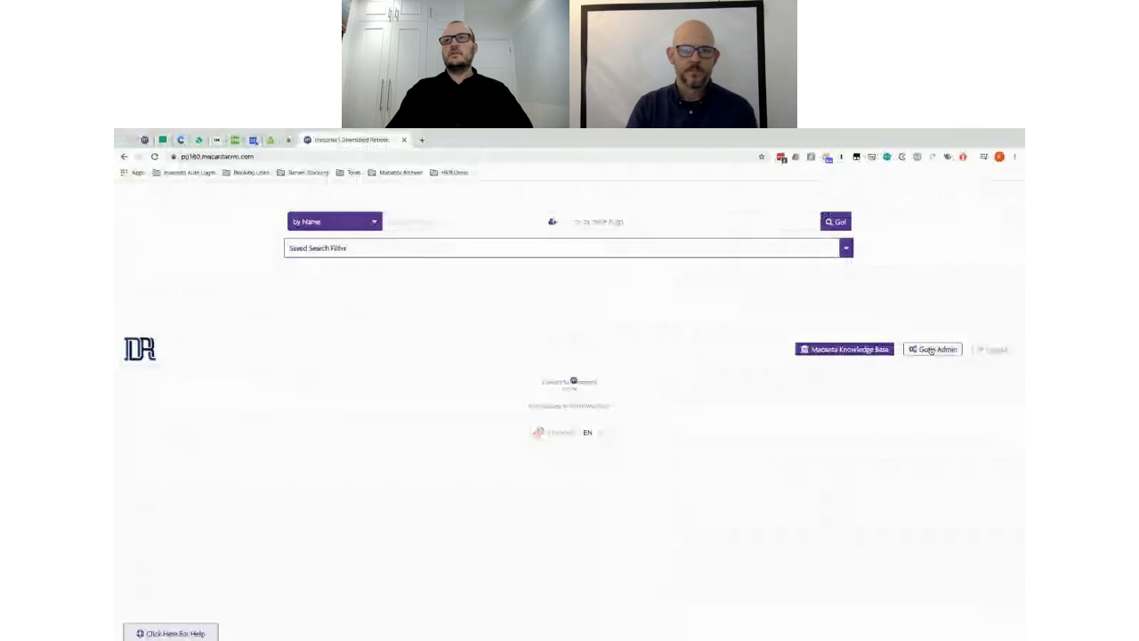
Step: In the admin Relationships settings, add a relationship named Key Contact
click(931, 350)
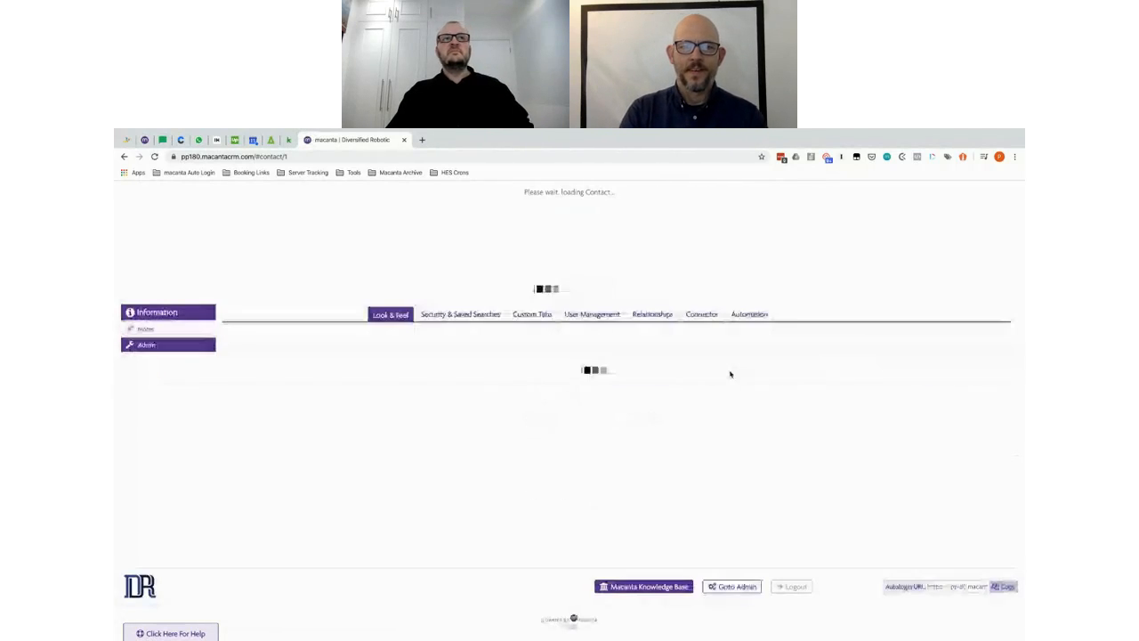
click(642, 317)
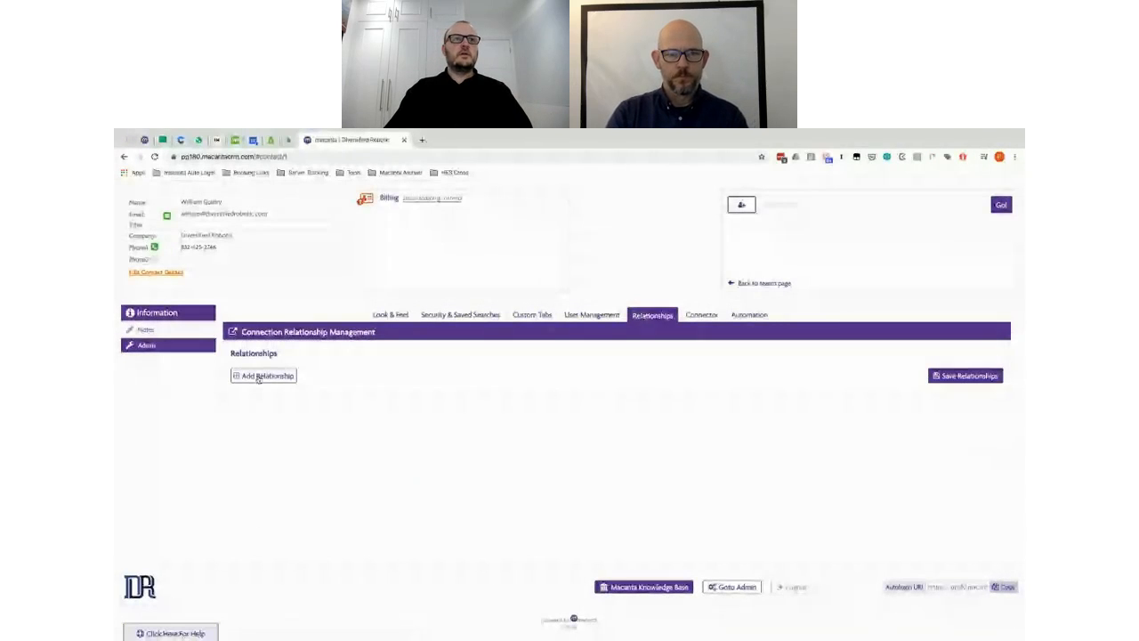
click(259, 377)
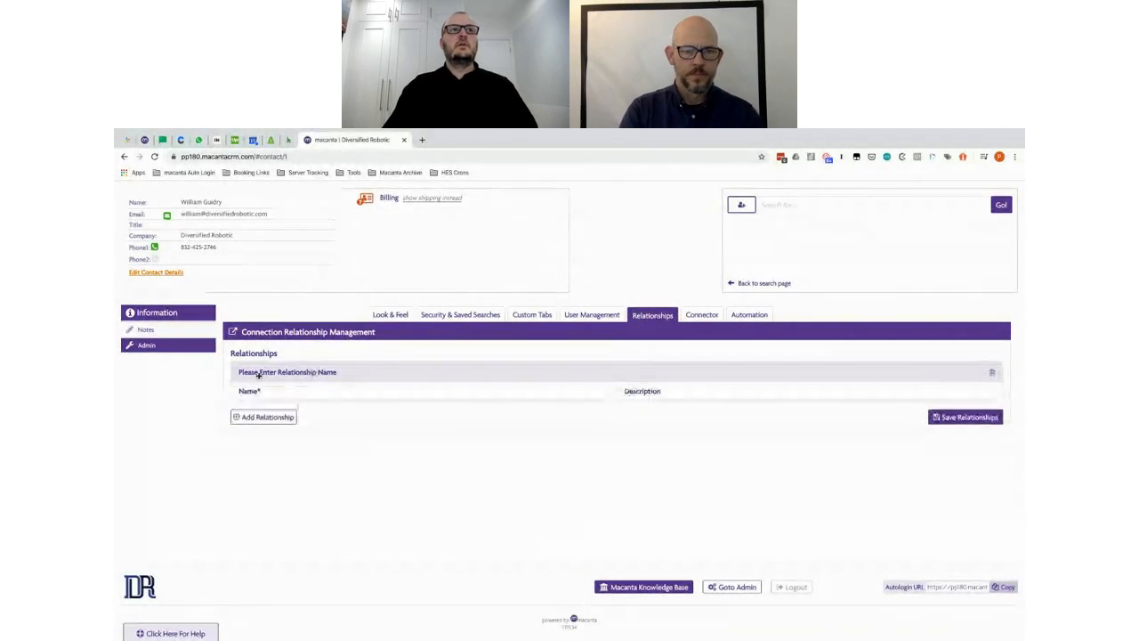
click(360, 409)
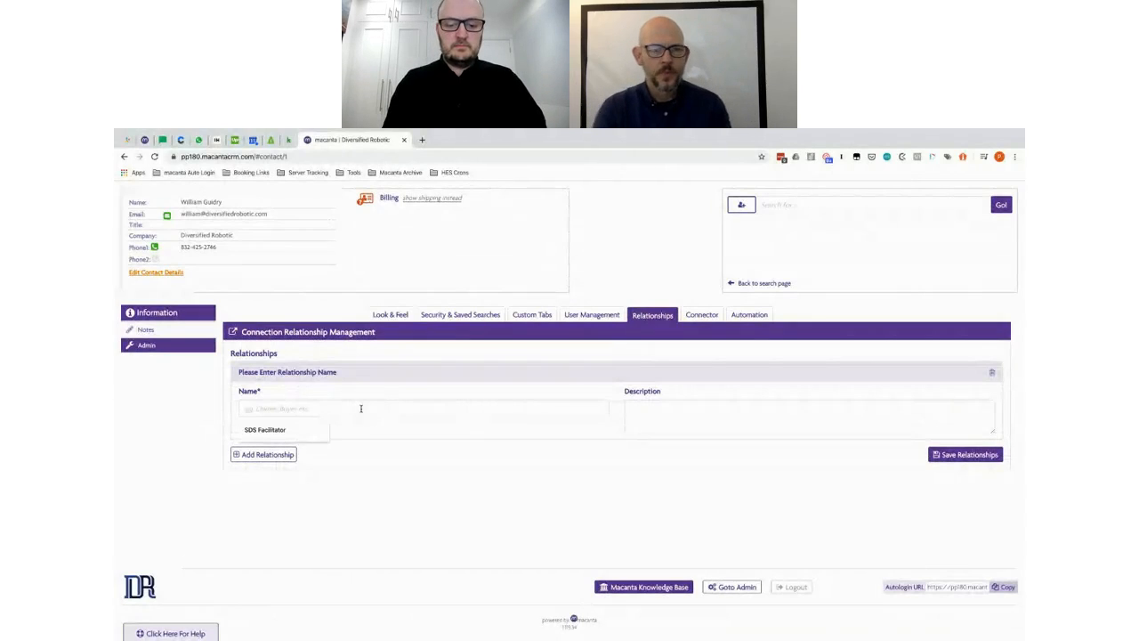
text(Key Contact)
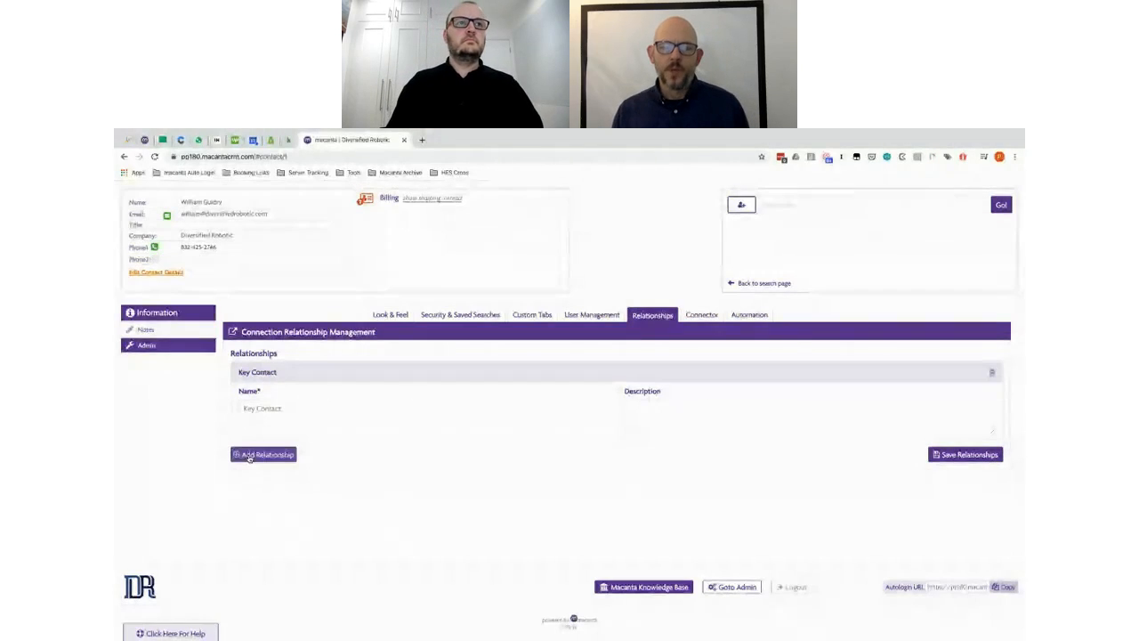
Step: Add Sales Agent and Sales Lead relationships, checking names against the spec sheet
key(alt+Tab)
key(alt+Tab)
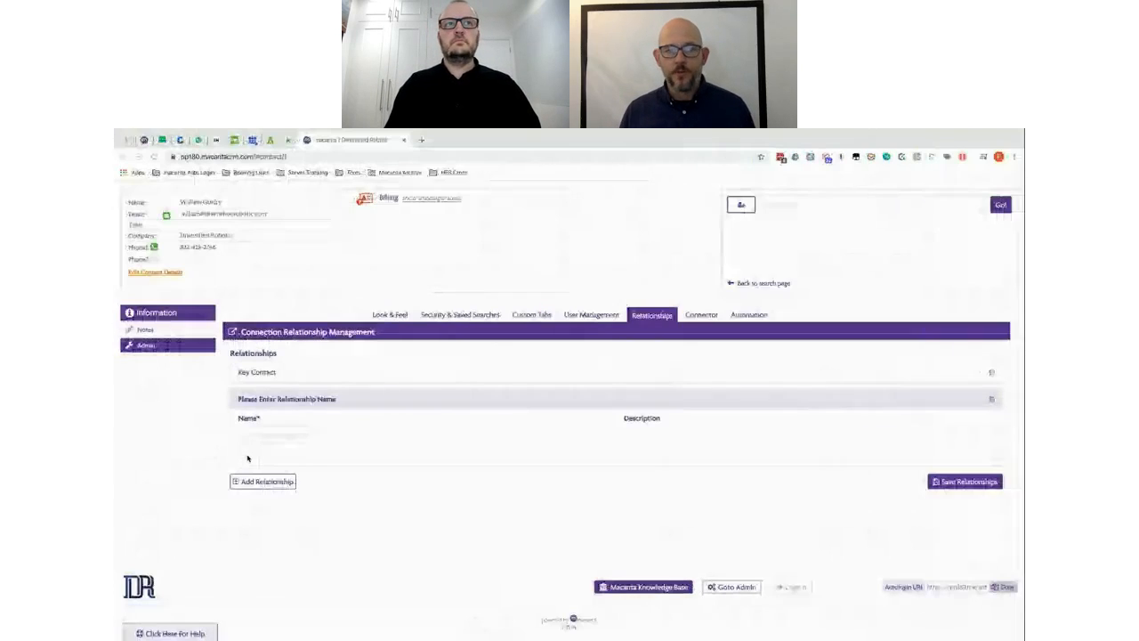
click(326, 436)
text(Sales Agent)
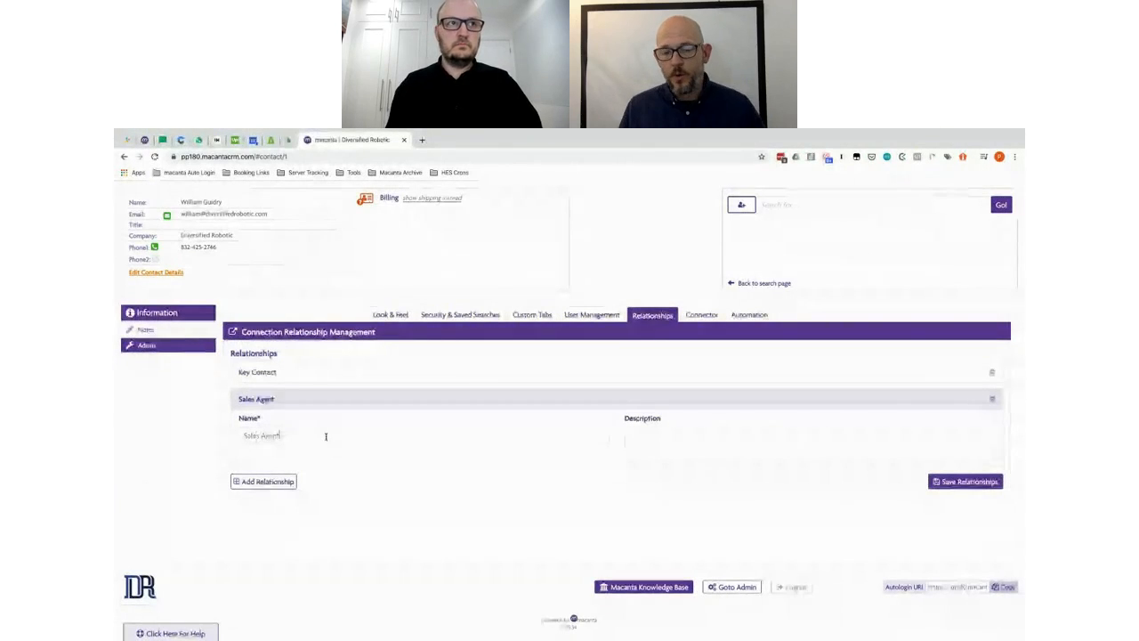
click(264, 482)
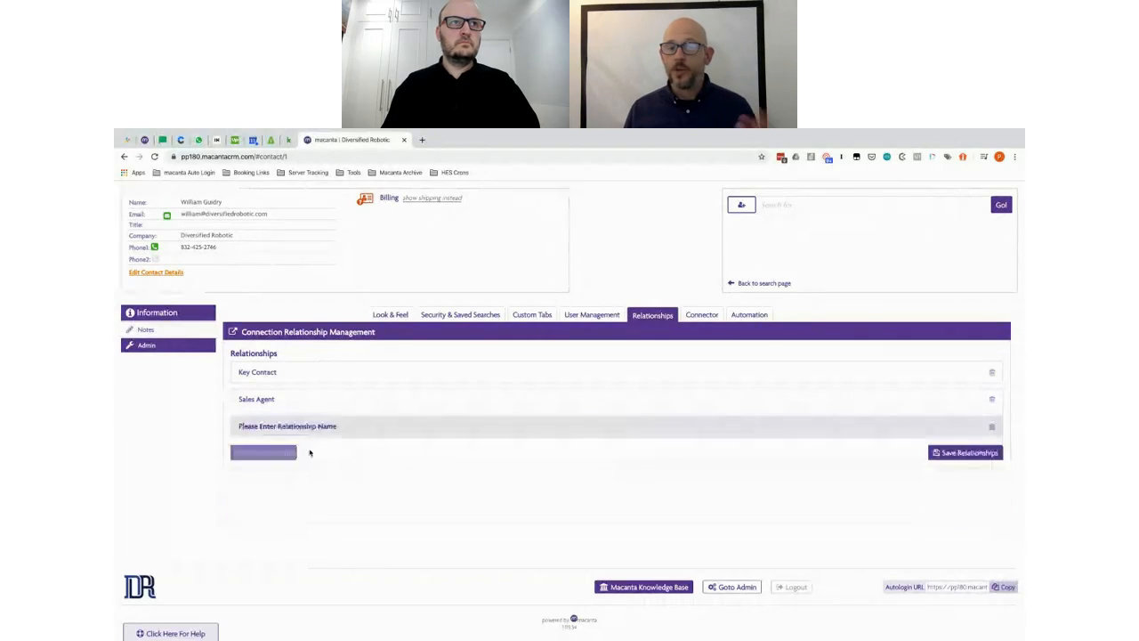
click(304, 462)
text(S)
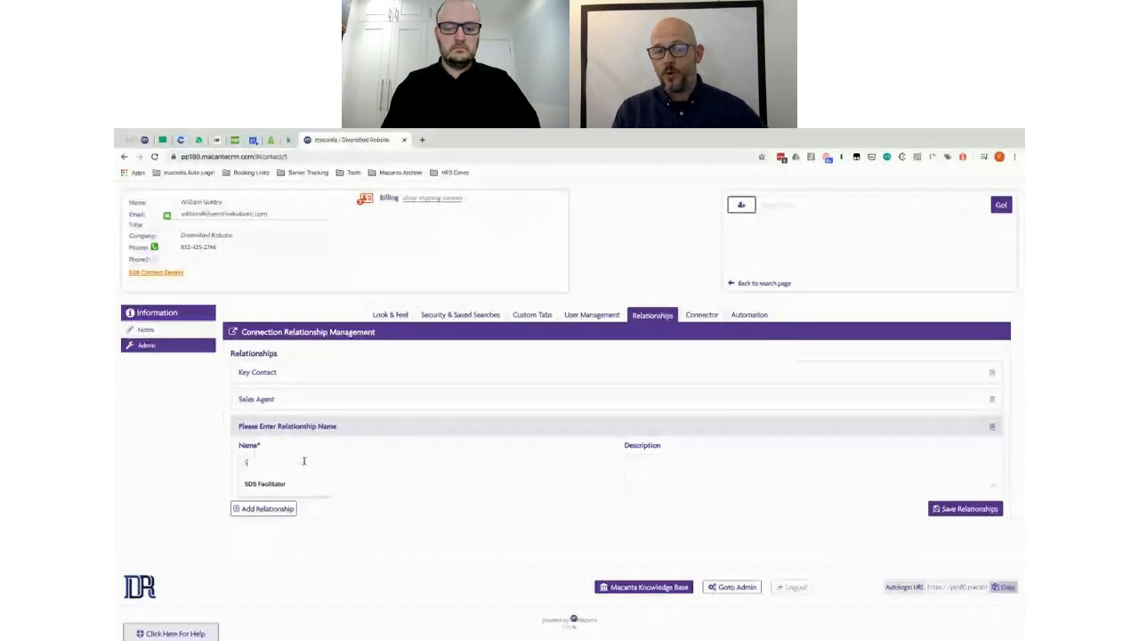
text(ales Lead)
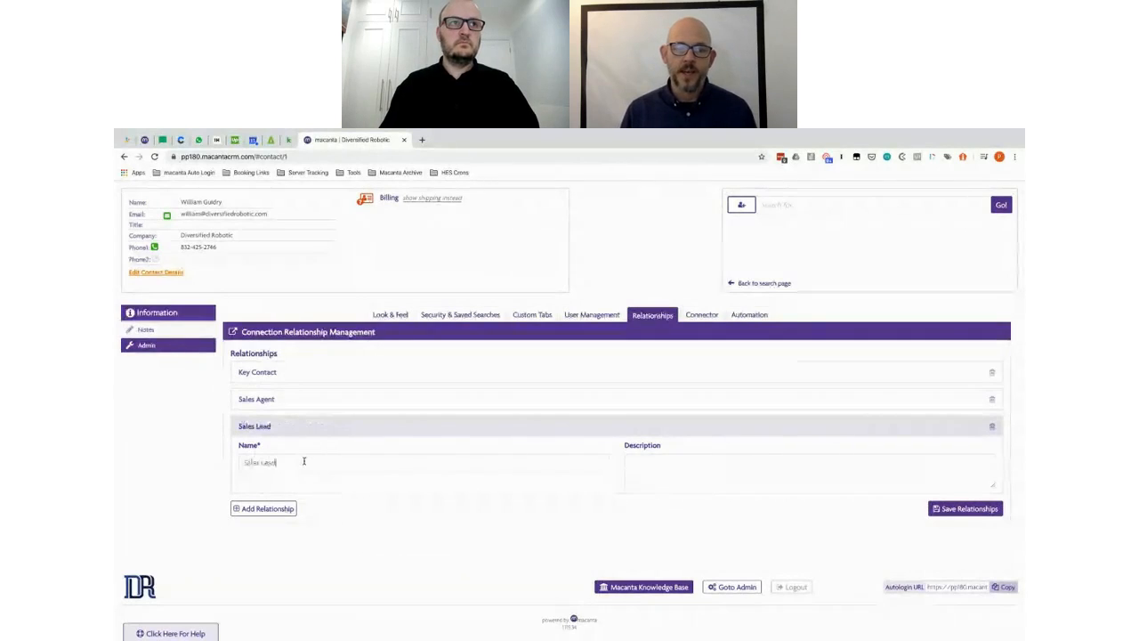
Step: Place the spec sheet beside the CRM page and add a Developer relationship
key(alt+Tab)
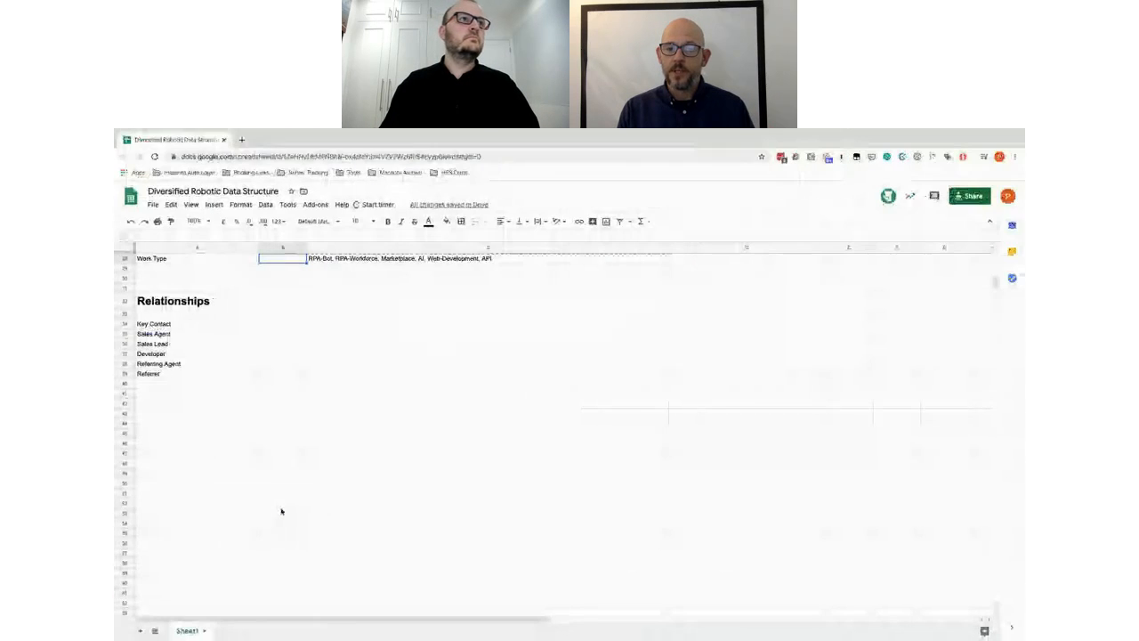
key(super+Right)
key(alt+Tab)
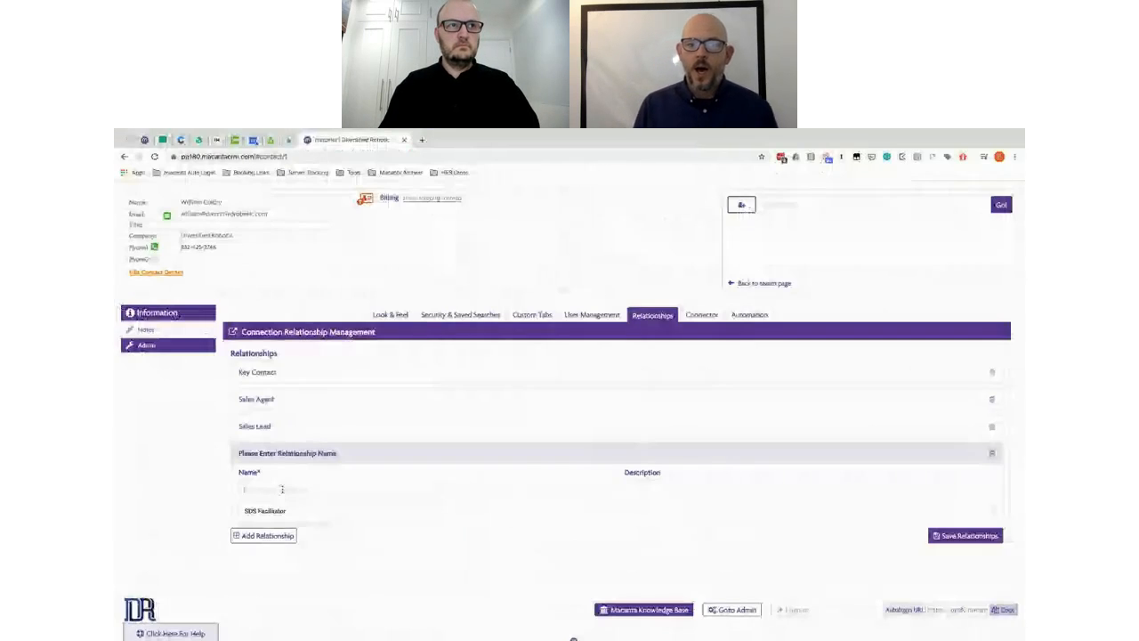
text(Deve)
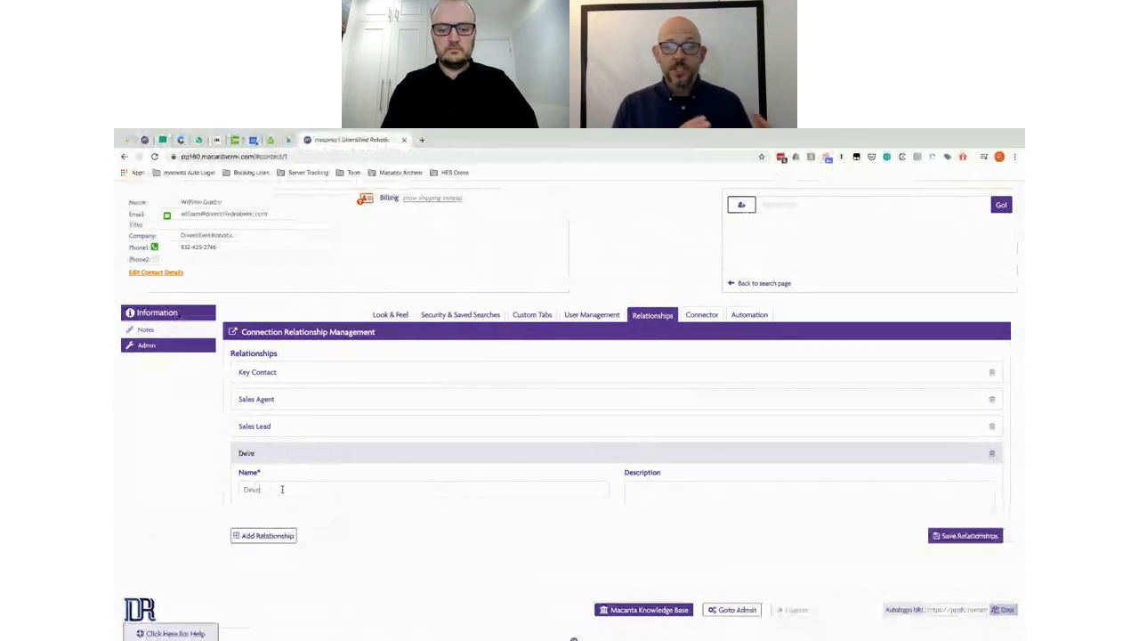
text(loper)
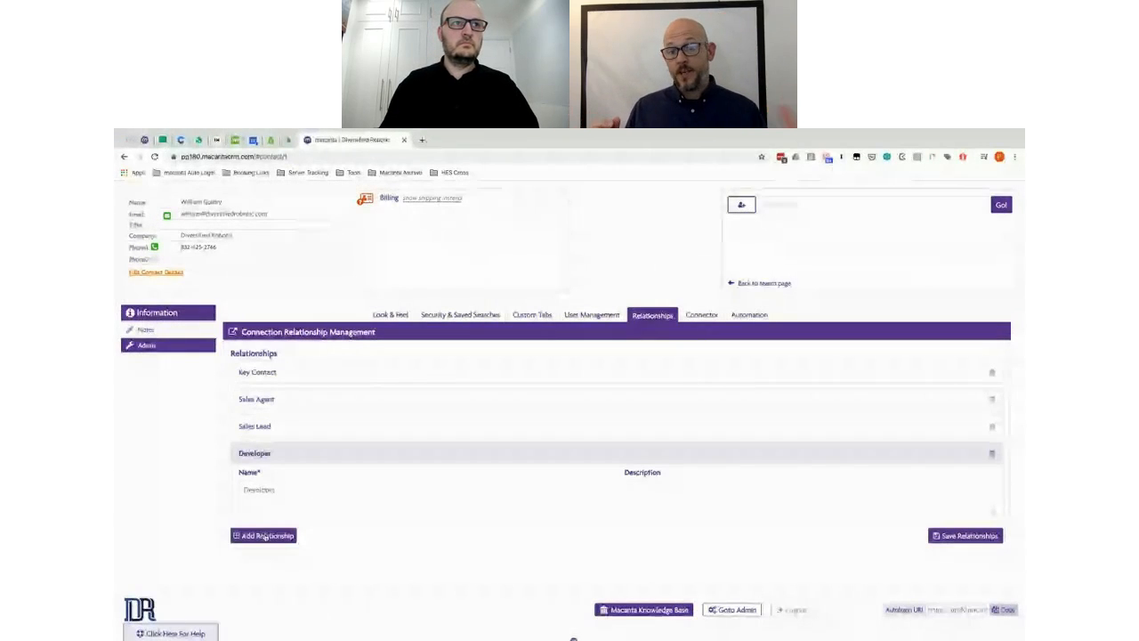
Step: Add Referring Agent and Referrer relationships
click(263, 535)
key(ctrl+Right)
key(ctrl+Left)
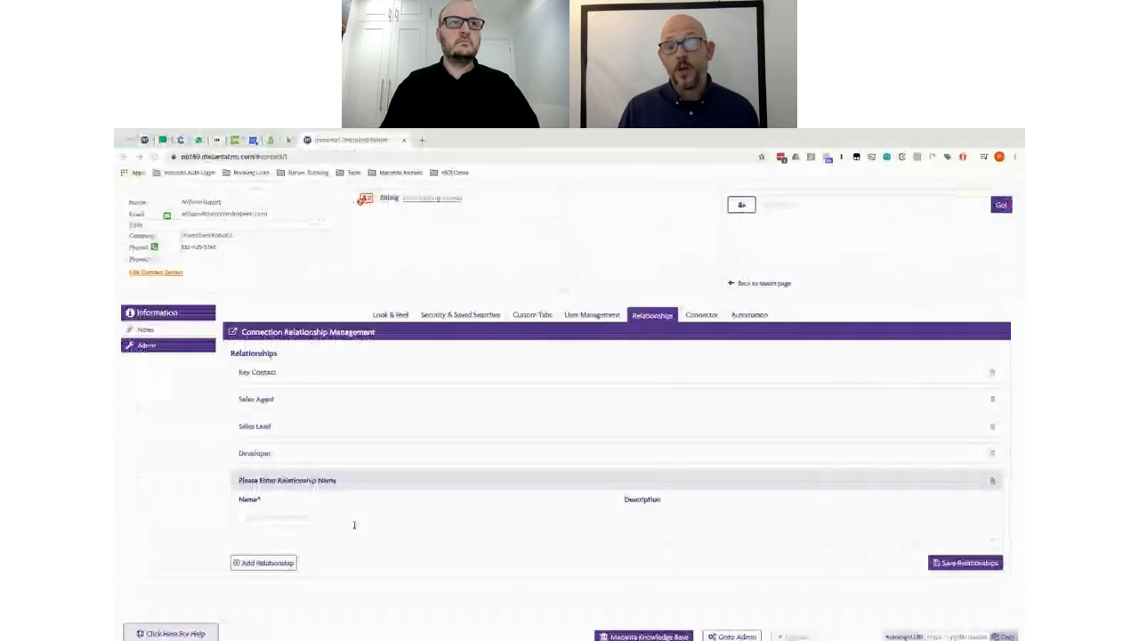
click(284, 516)
text(Referra)
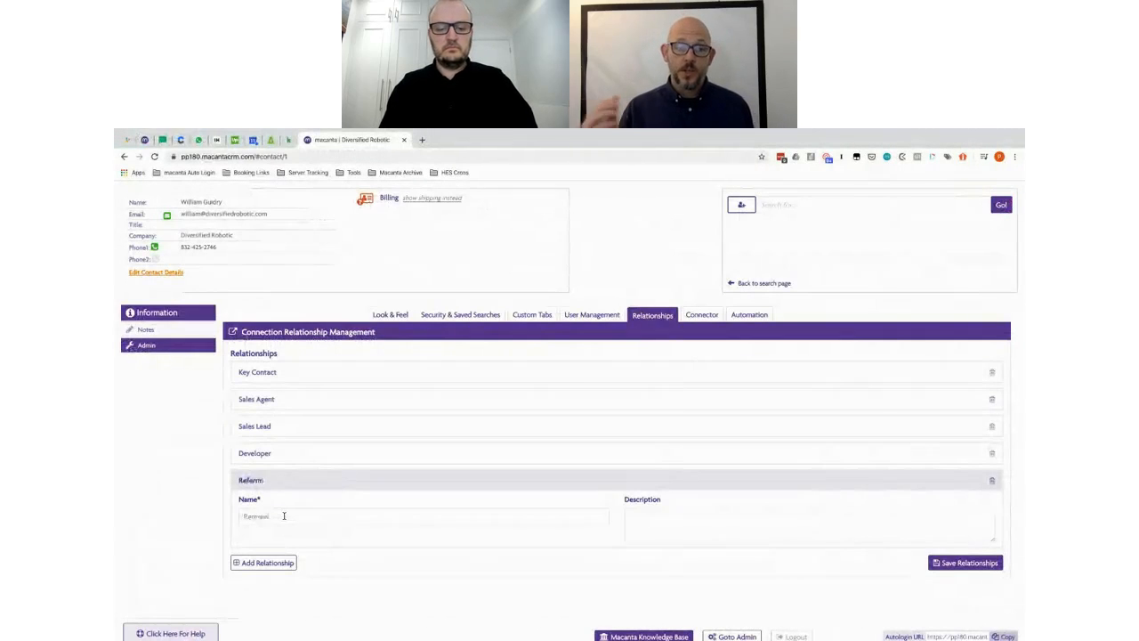
key(BackSpace)
text(ing Agent)
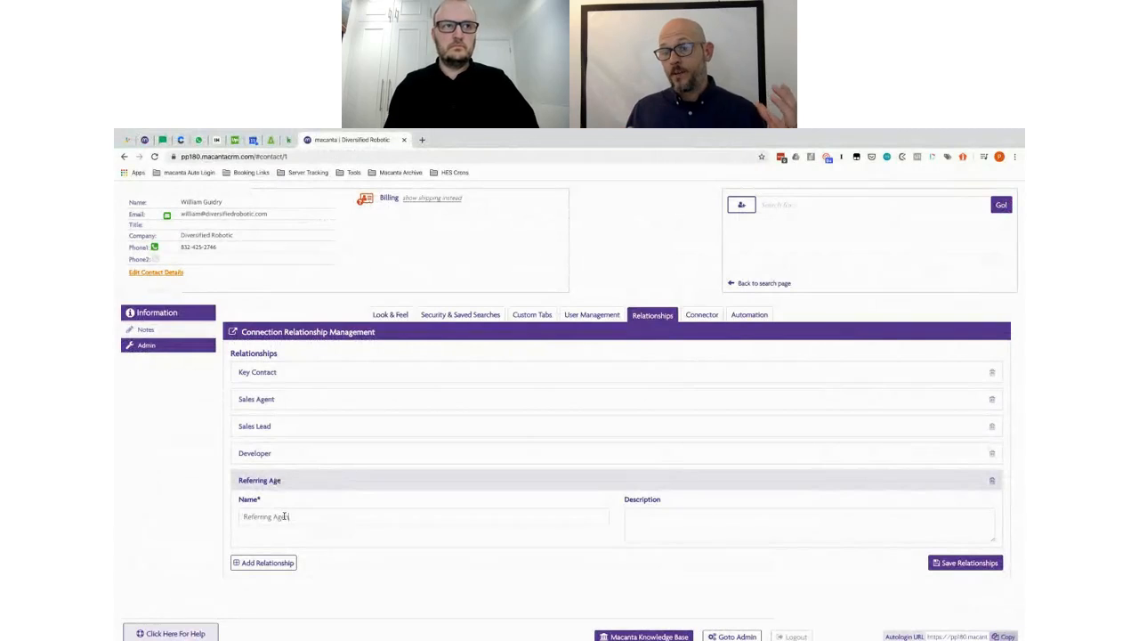
click(287, 563)
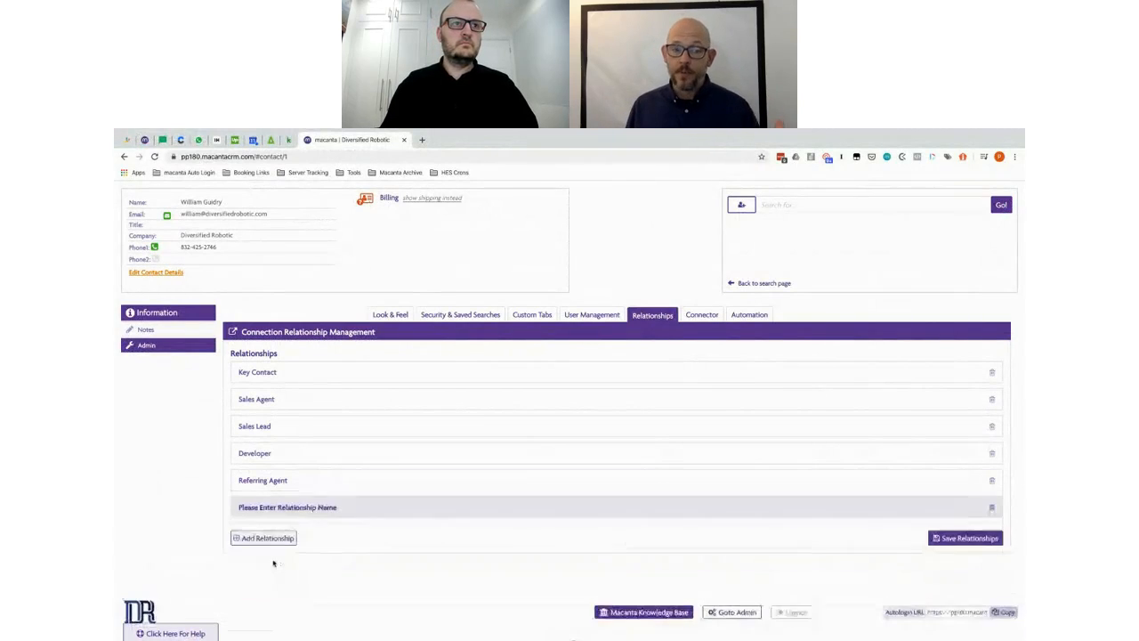
click(274, 540)
text(Referrer)
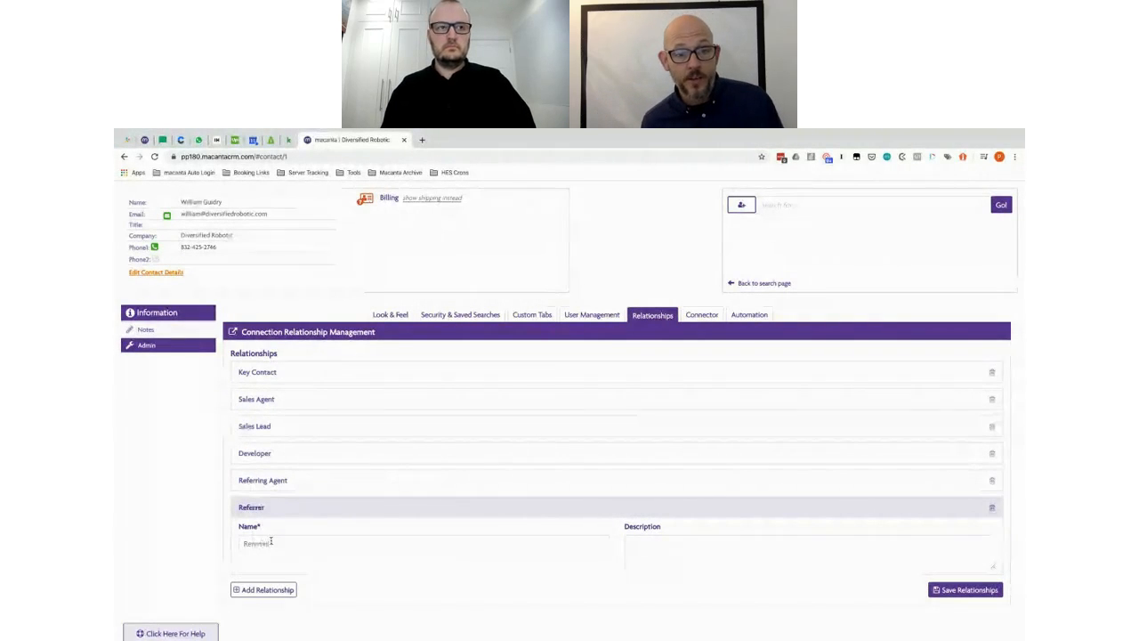
Step: Save the six relationships, Key Contact through Referrer
click(958, 592)
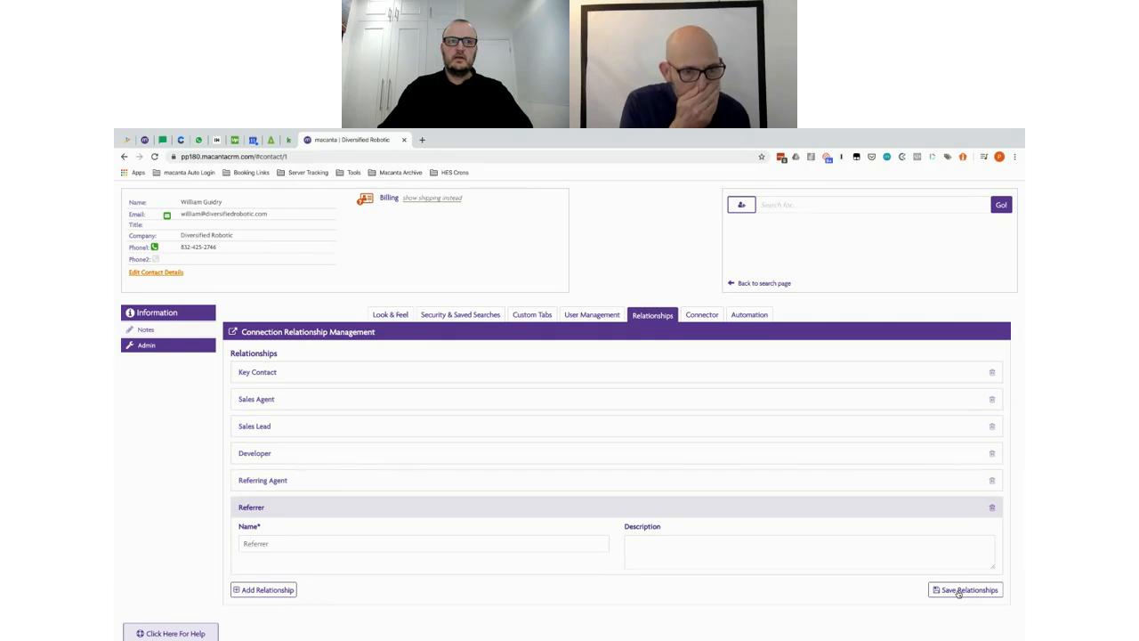
click(958, 593)
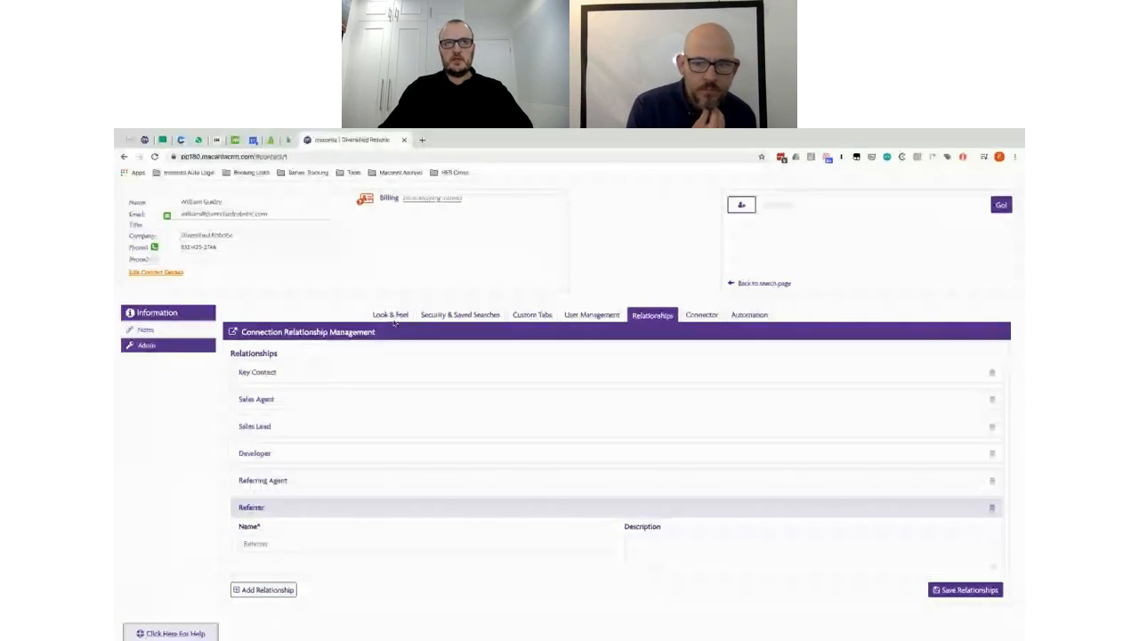
click(953, 590)
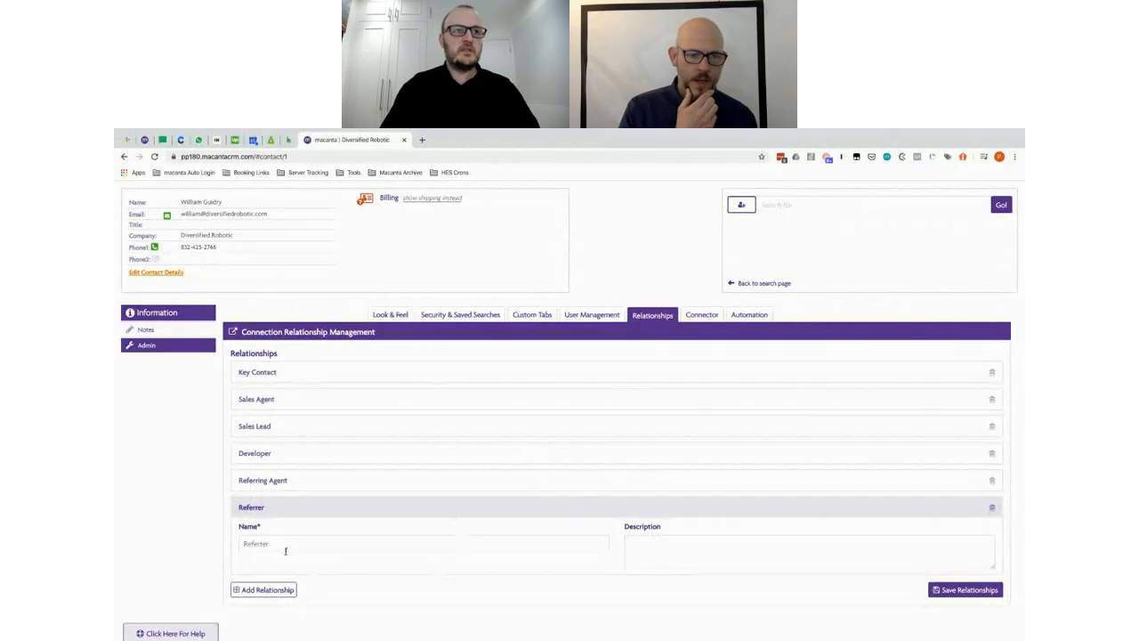
Step: Add Project Manager and Manager relationship entries
click(267, 589)
scroll(437, 505, down, 2)
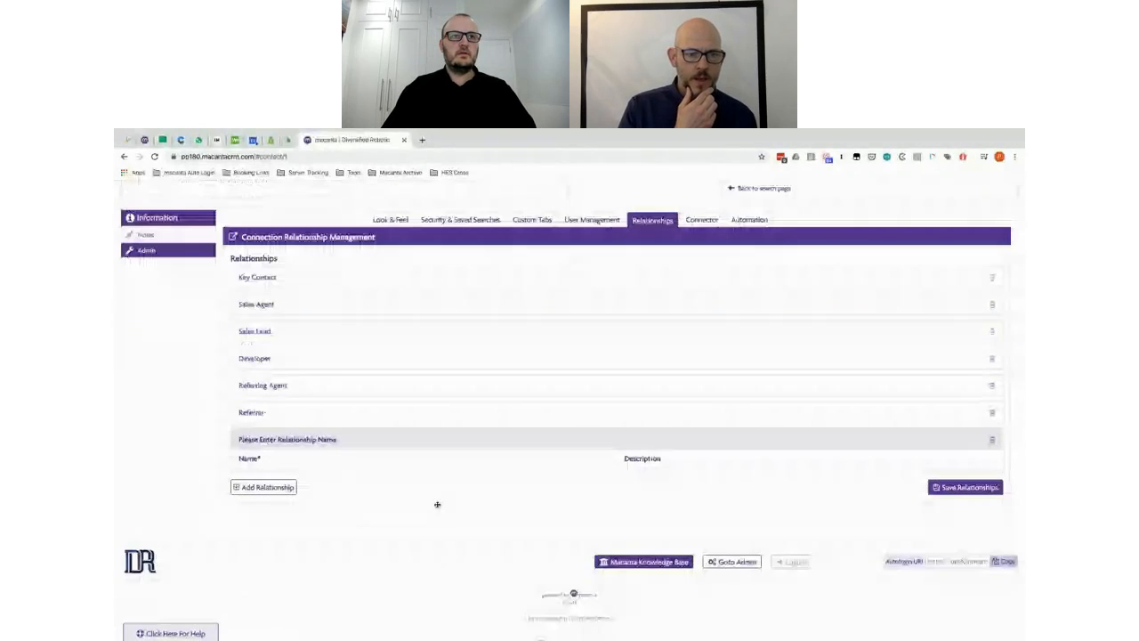
click(292, 476)
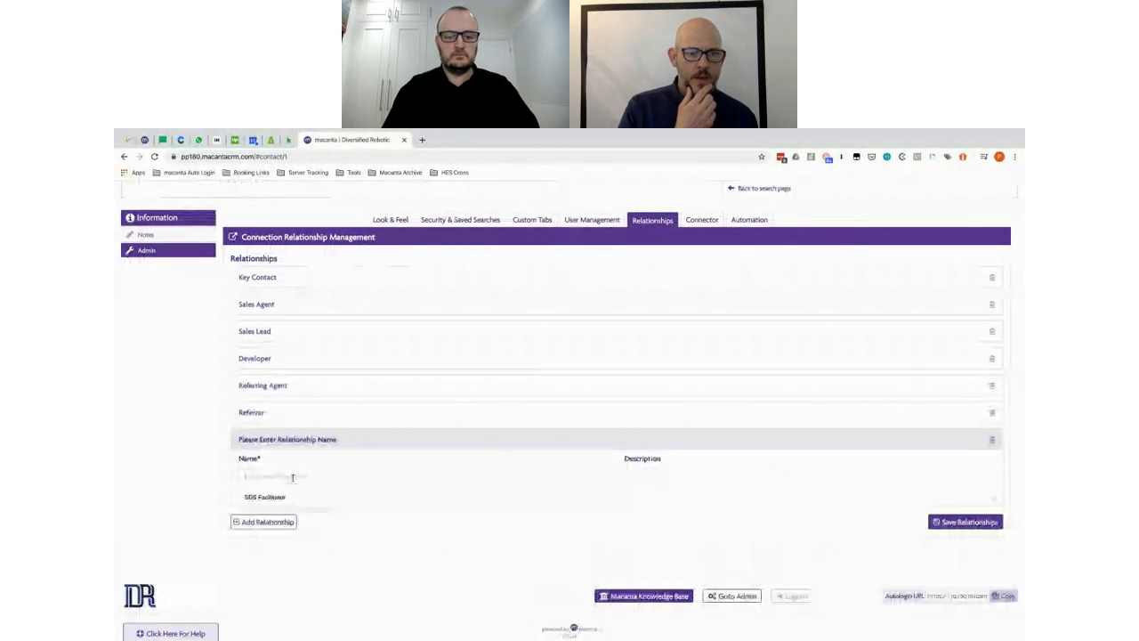
text(Project Manager)
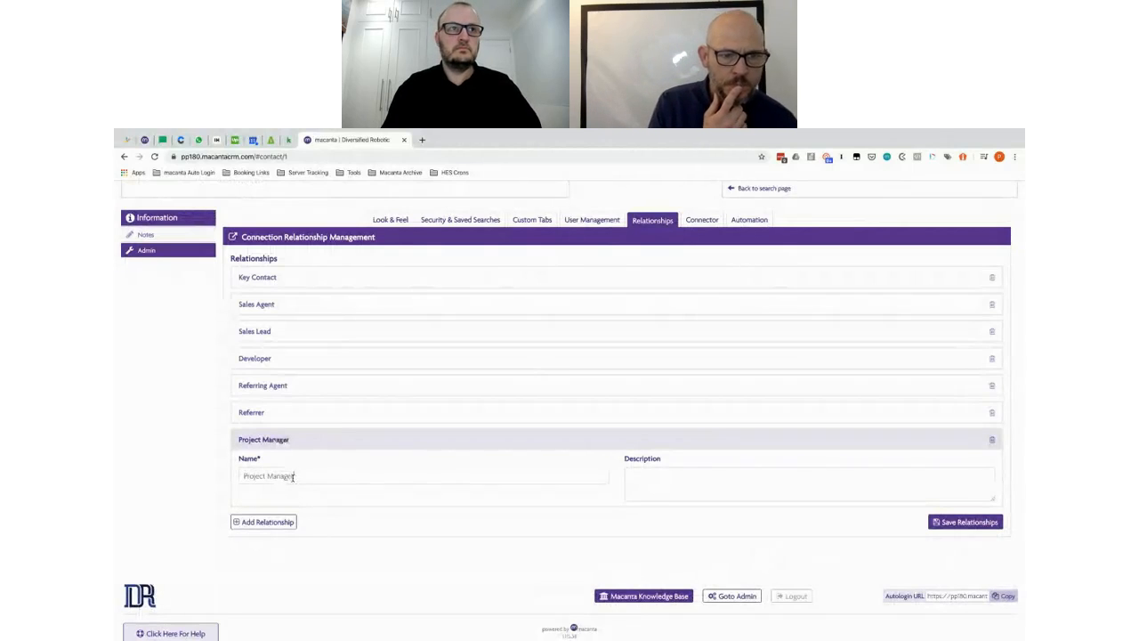
click(265, 522)
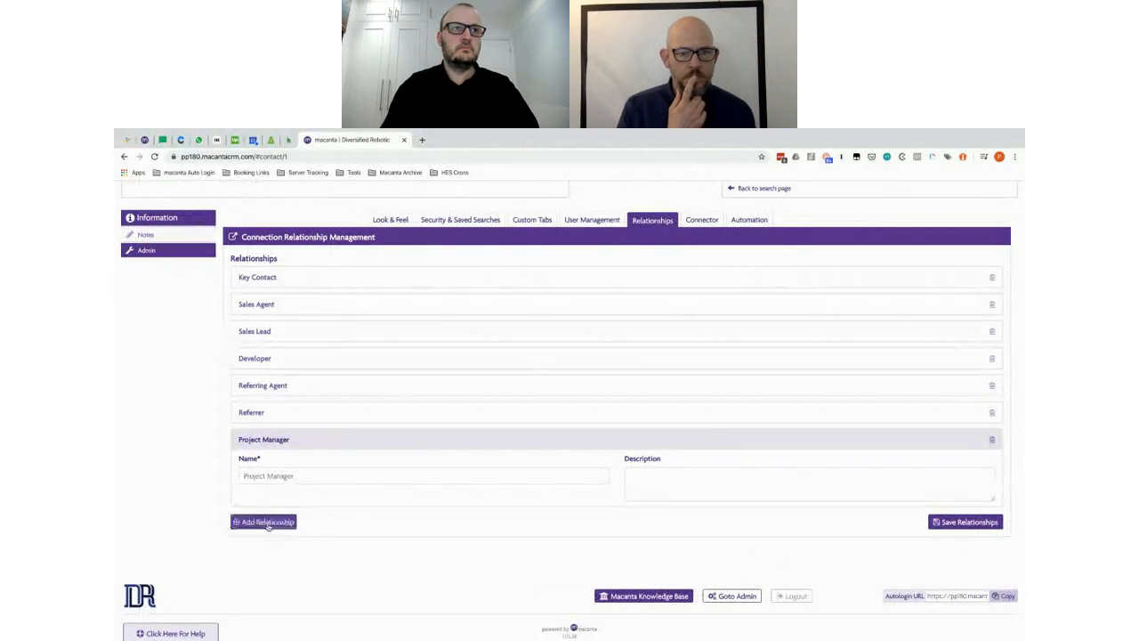
click(292, 501)
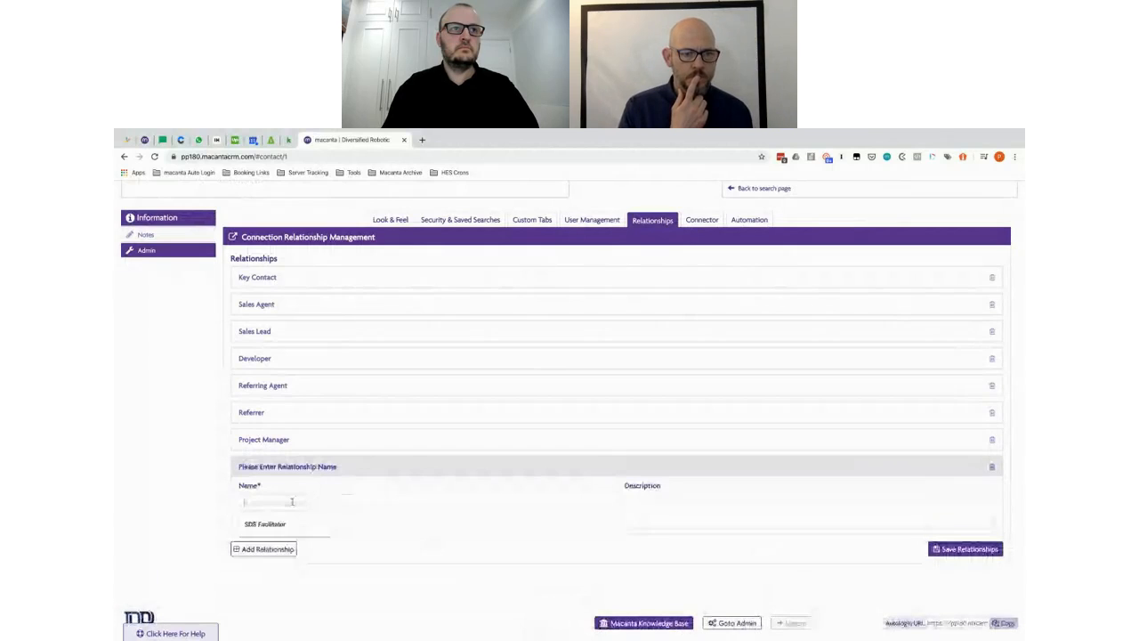
text(Manager)
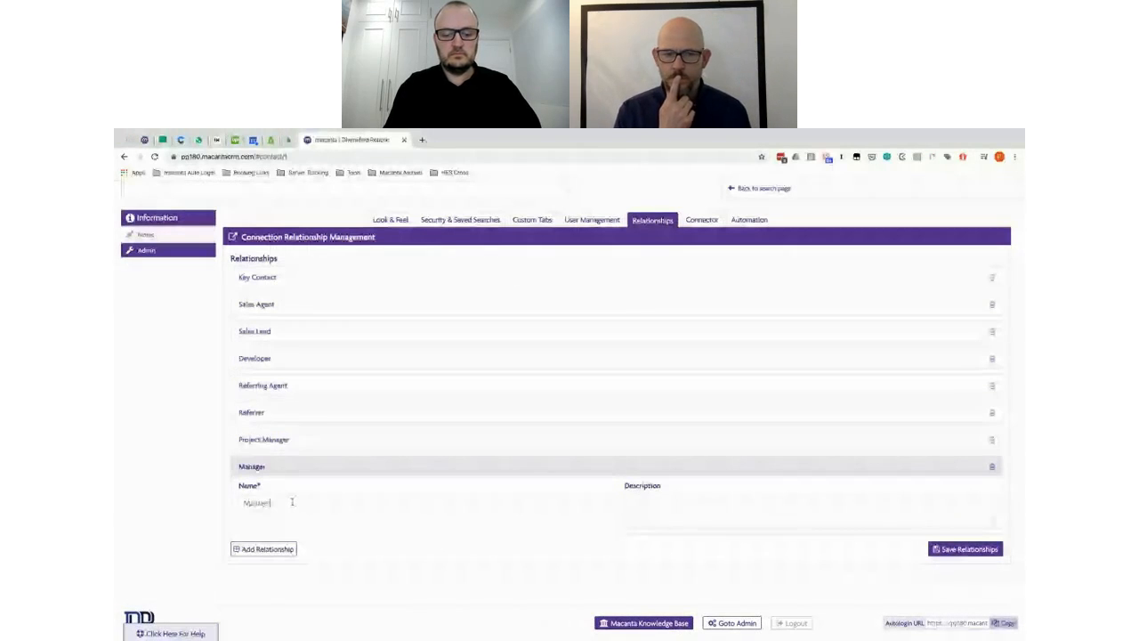
Step: Save the relationships, reload the page, and open the Connected Information Manager
click(962, 550)
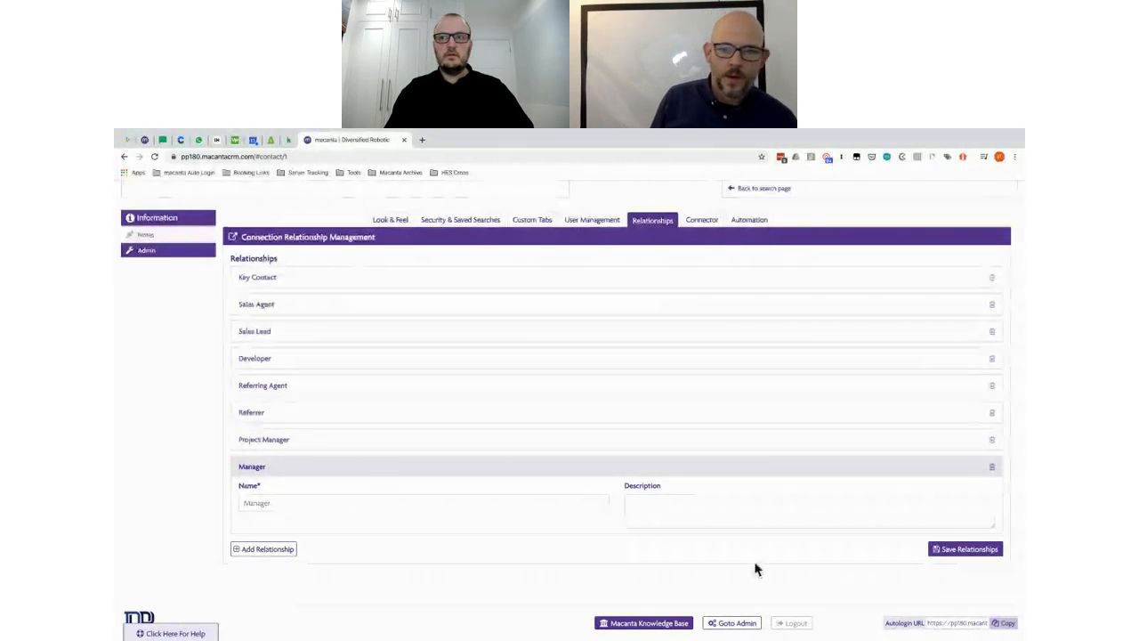
click(966, 549)
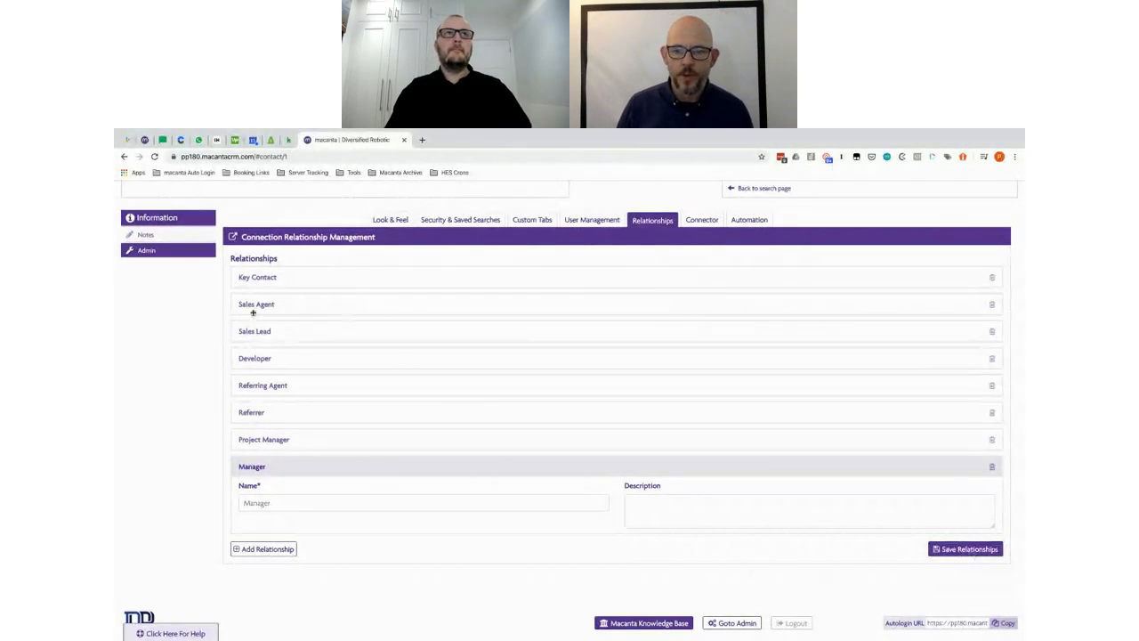
click(154, 156)
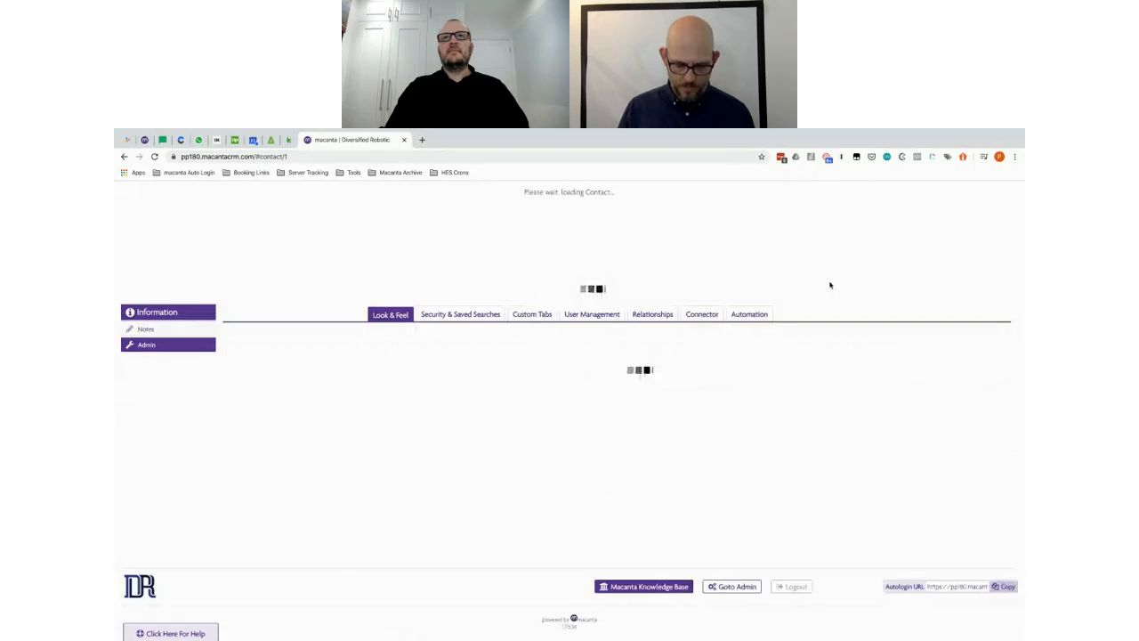
click(700, 316)
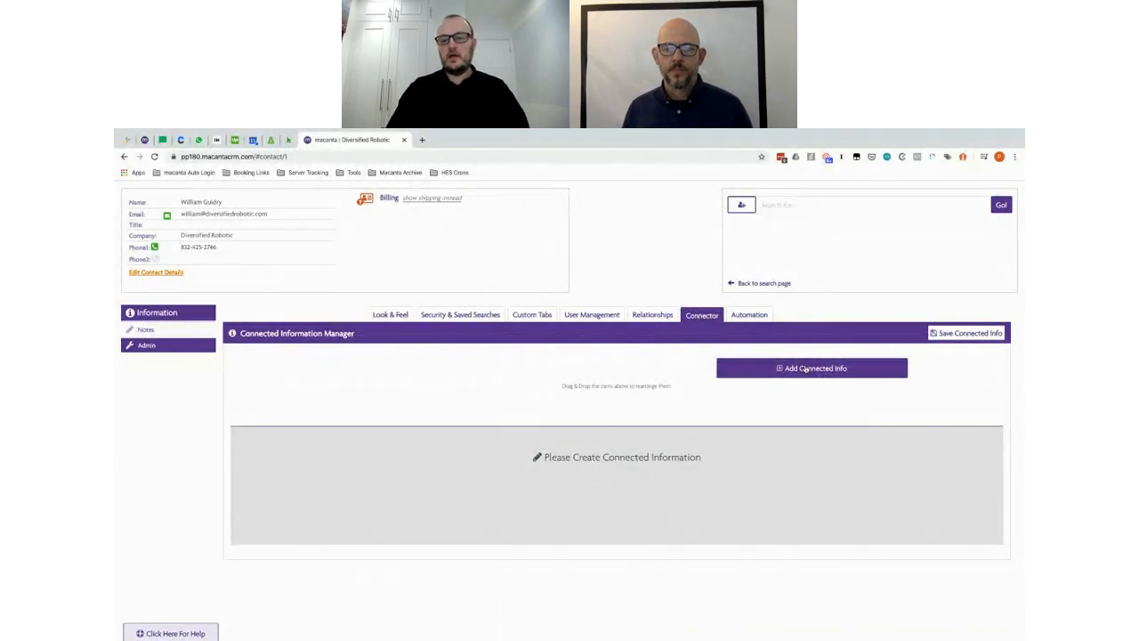
key(ctrl+Right)
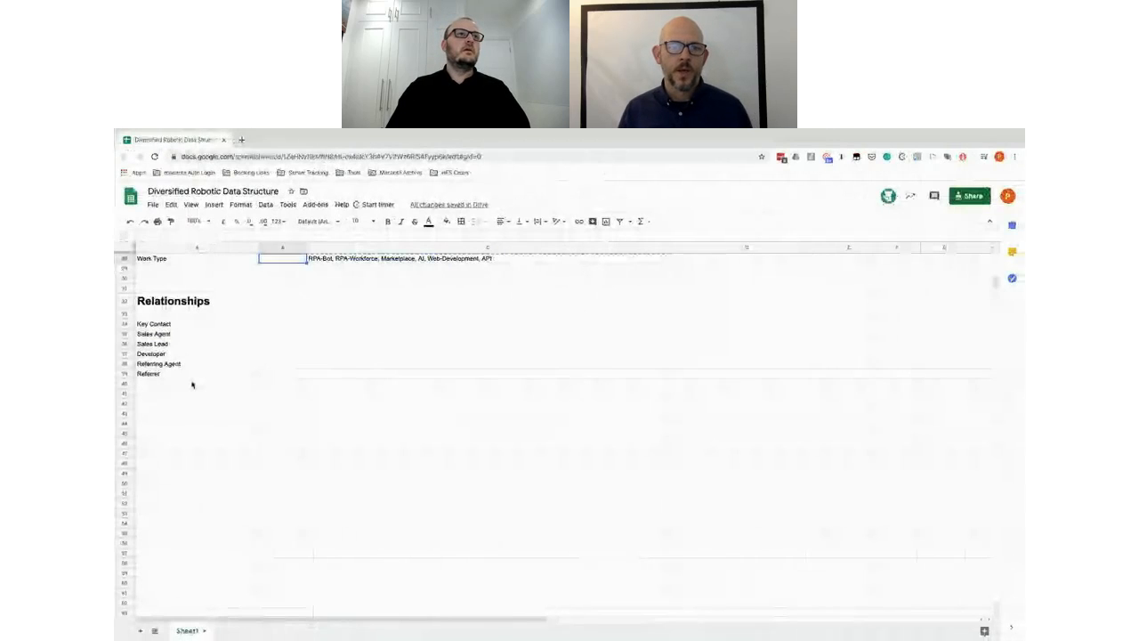
scroll(194, 385, up, 10)
scroll(194, 384, right, 1)
scroll(193, 385, up, 3)
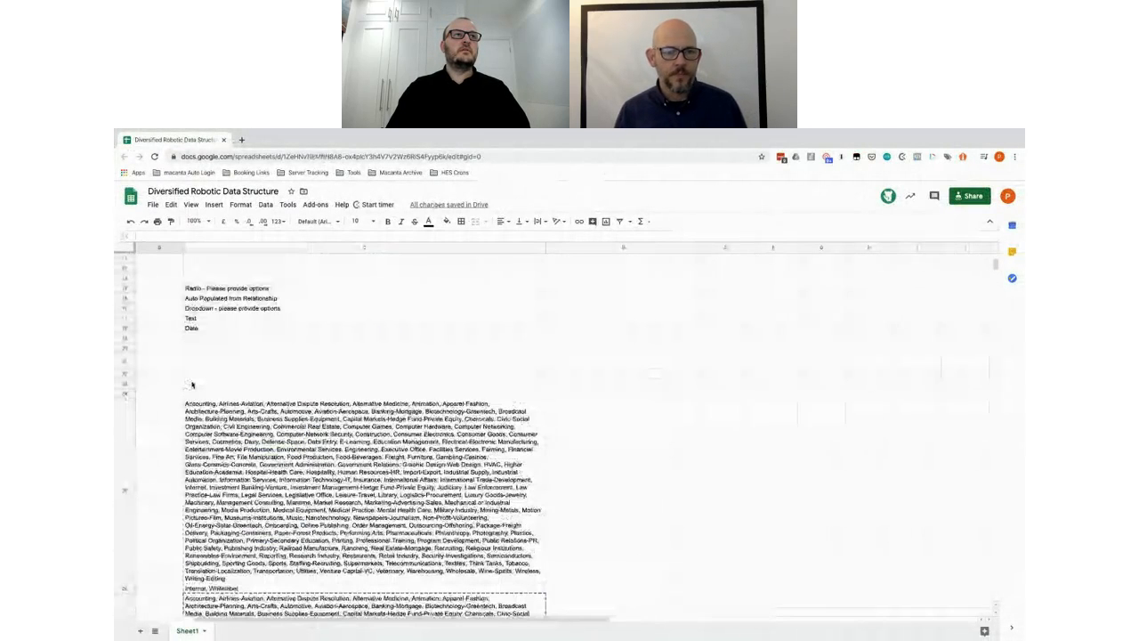
scroll(193, 384, up, 3)
scroll(193, 385, up, 2)
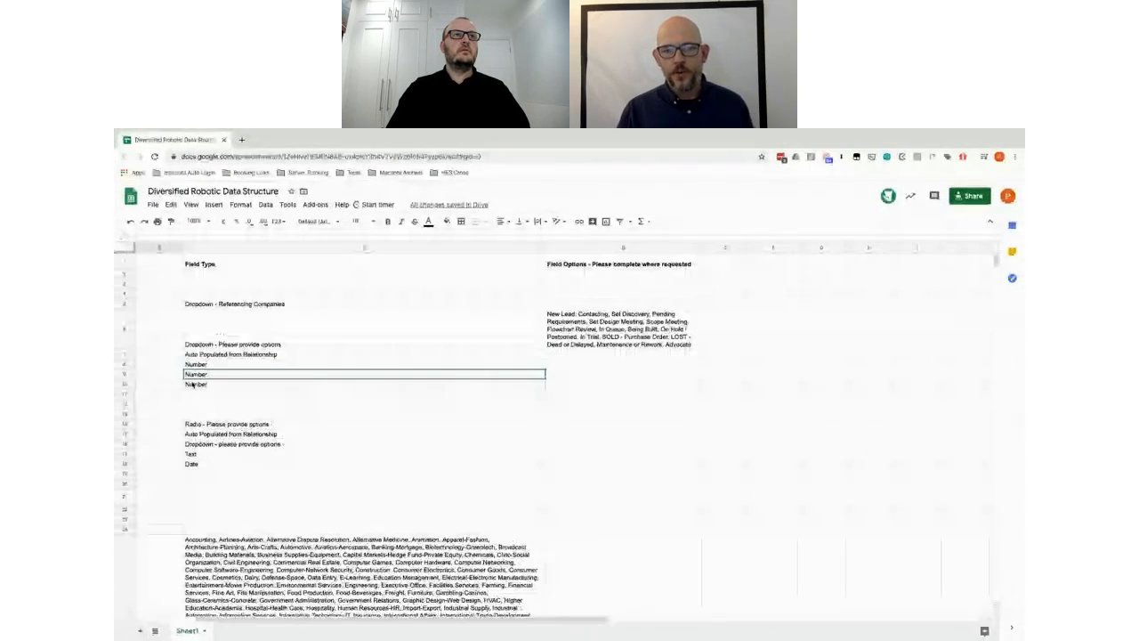
scroll(193, 385, left, 3)
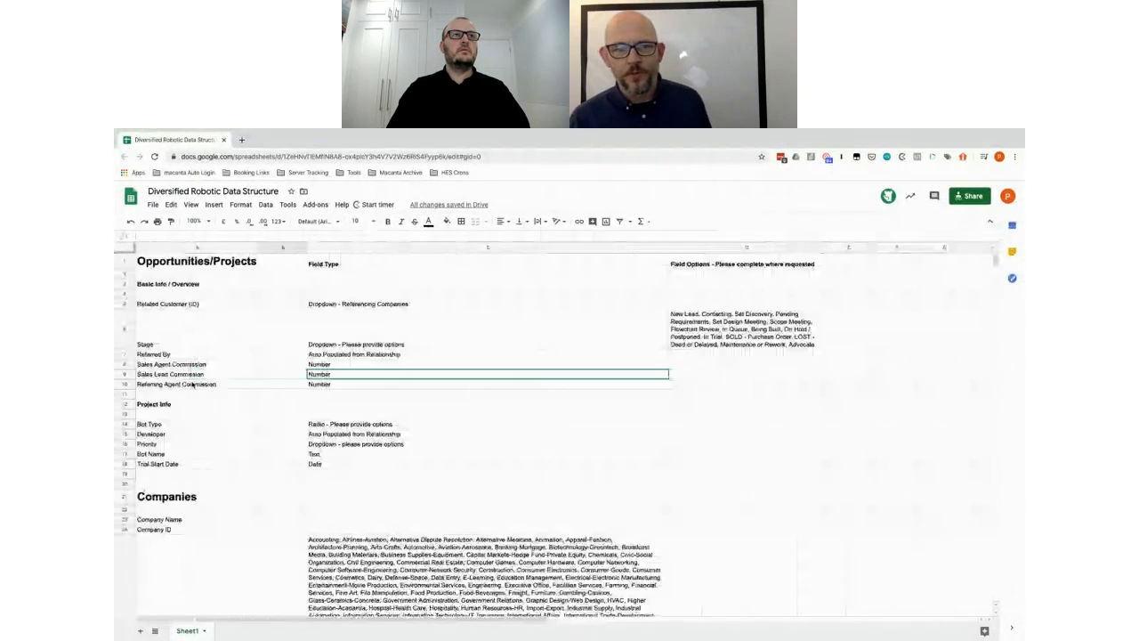
scroll(192, 385, down, 5)
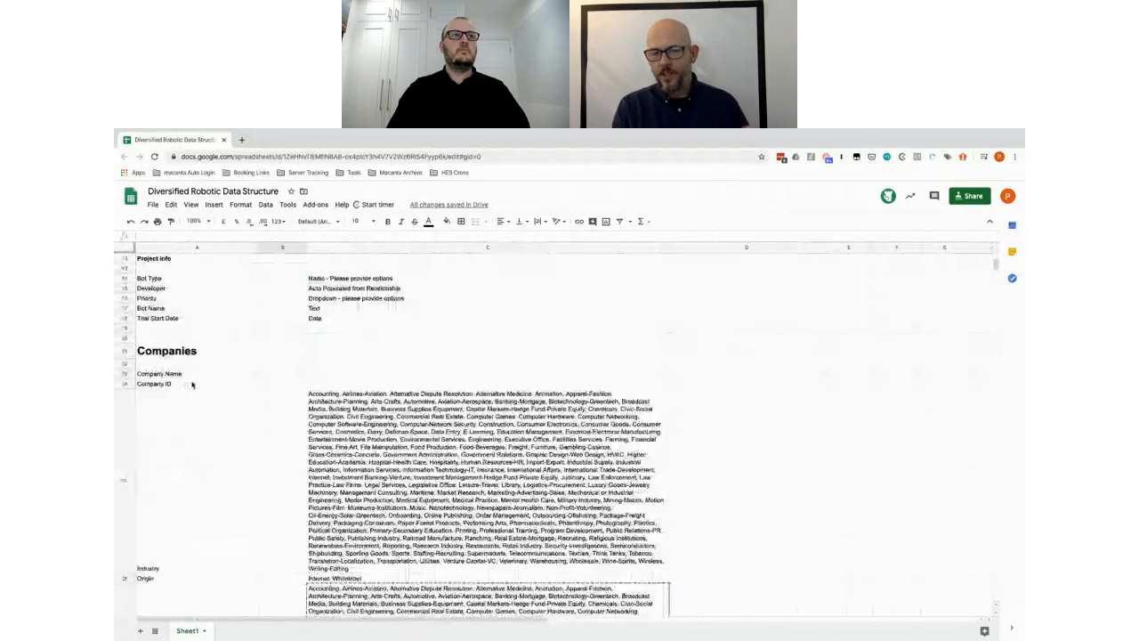
scroll(193, 385, down, 1)
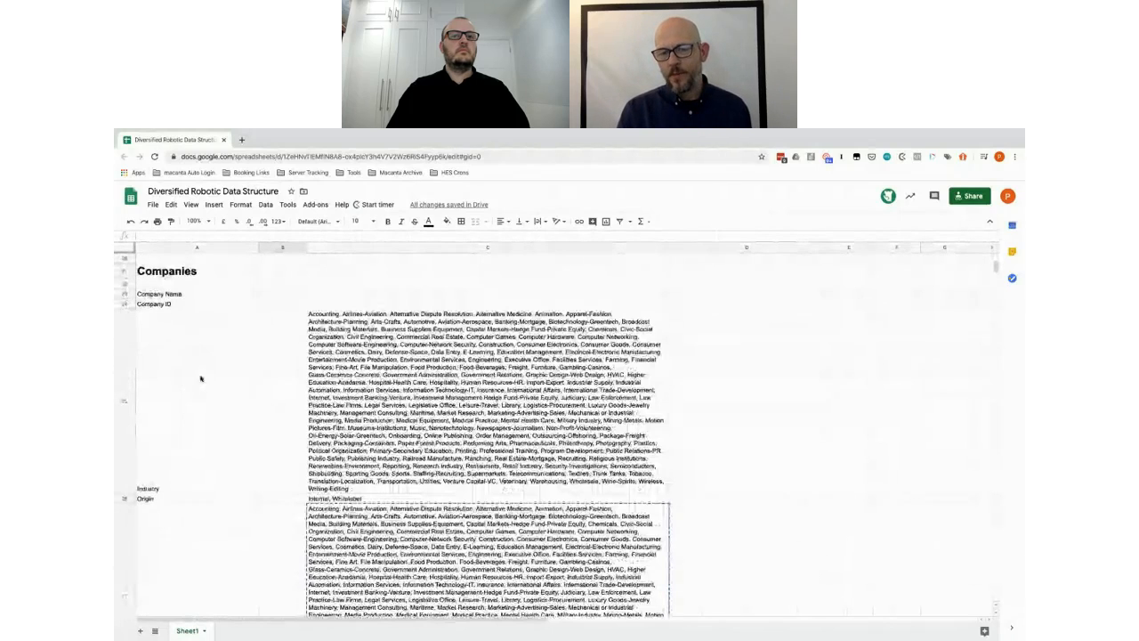
key(alt+Tab)
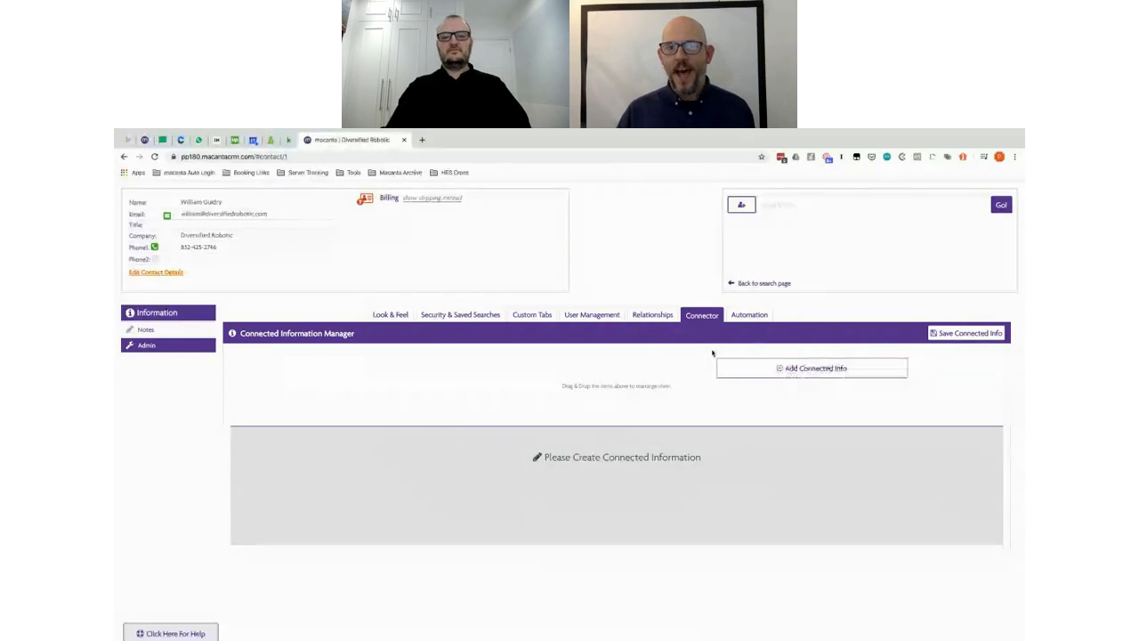
key(ctrl+Right)
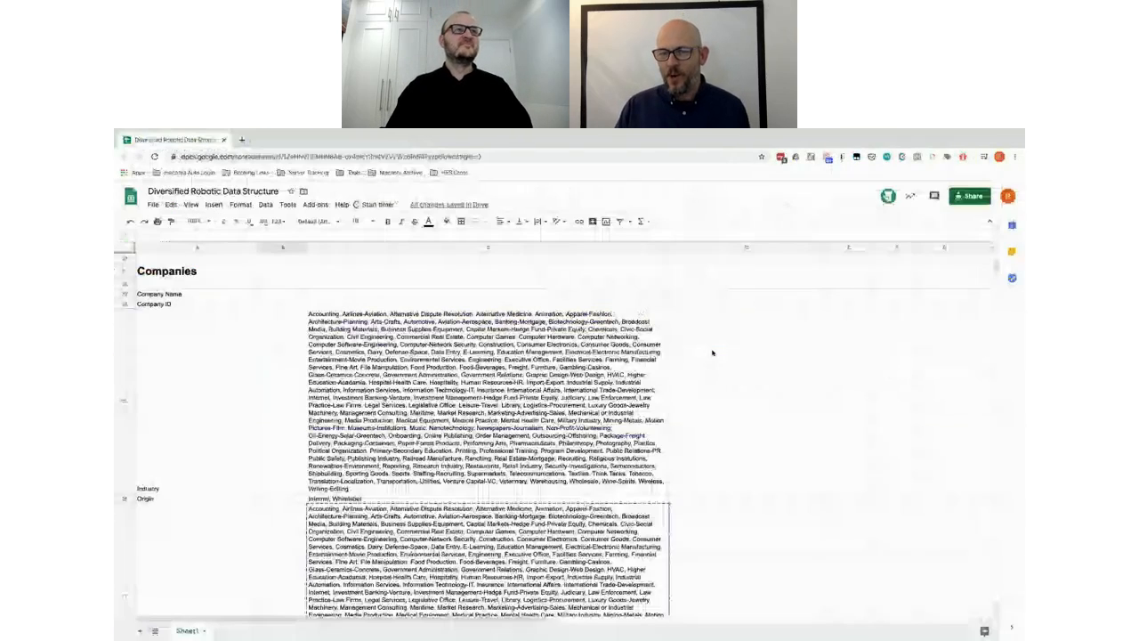
key(ctrl+Left)
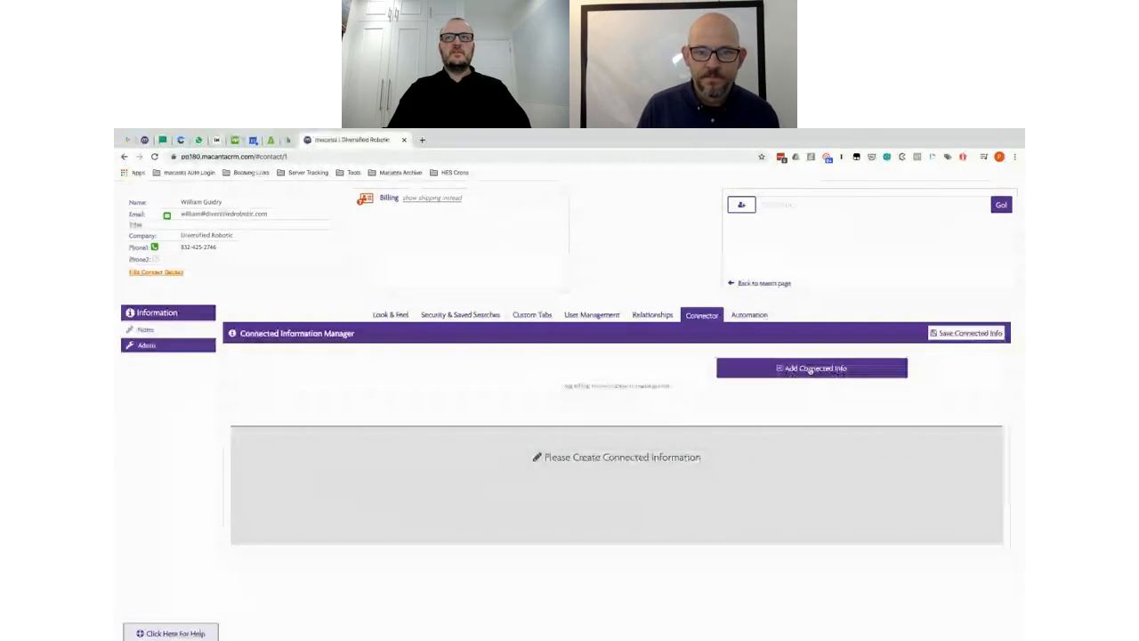
Step: Start a new connected-info group and set its Information Title to Companies
click(812, 370)
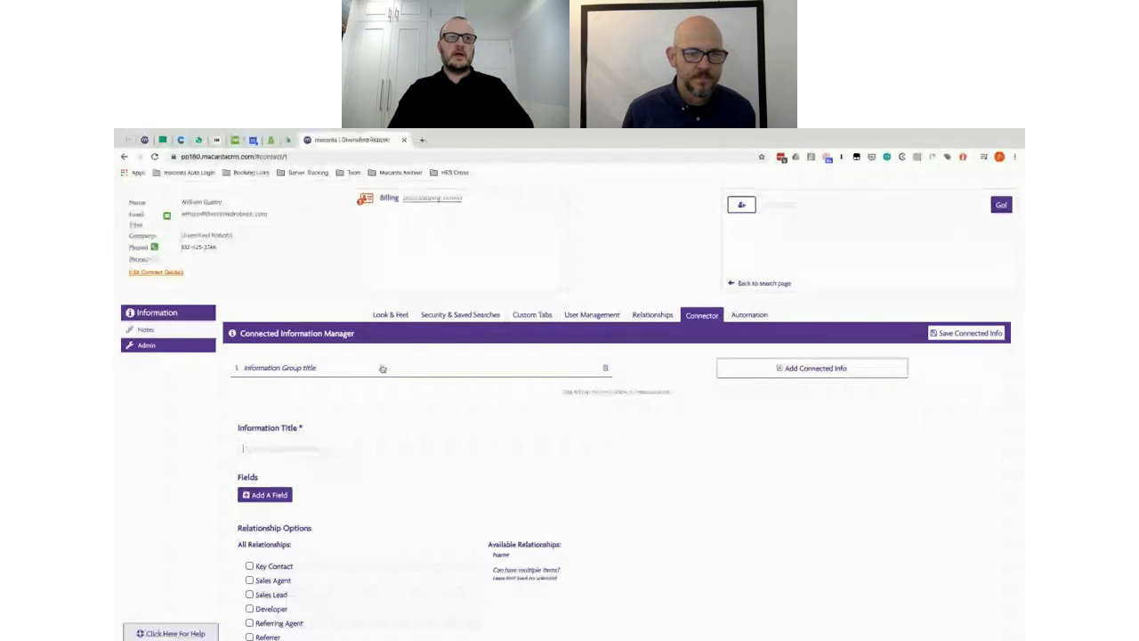
text(co)
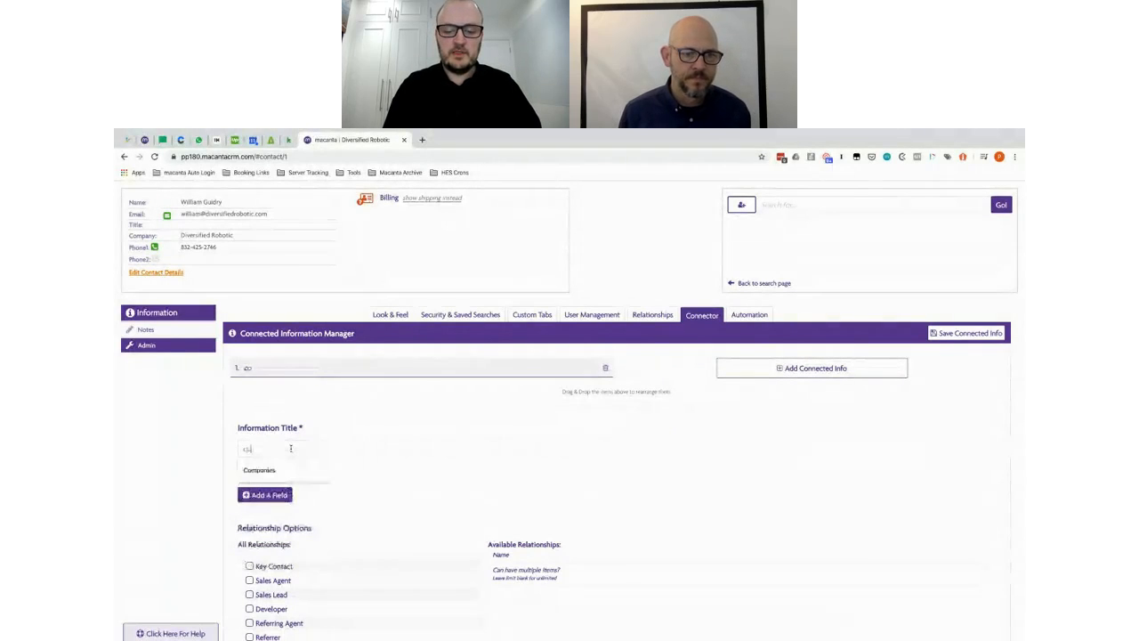
text(mpanies)
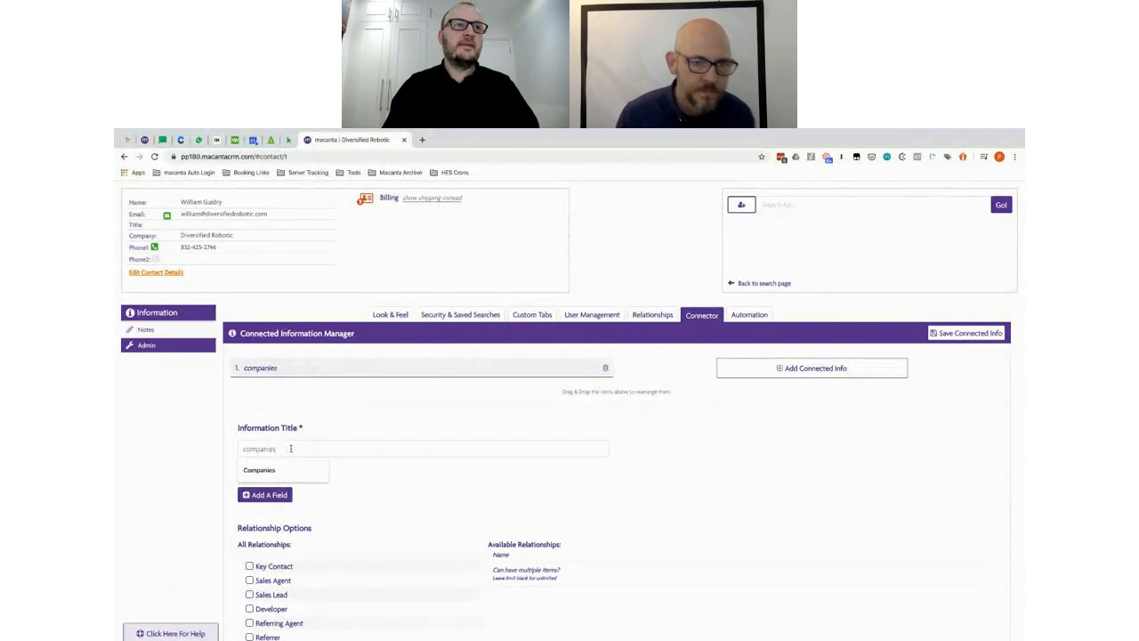
key(Down)
key(Return)
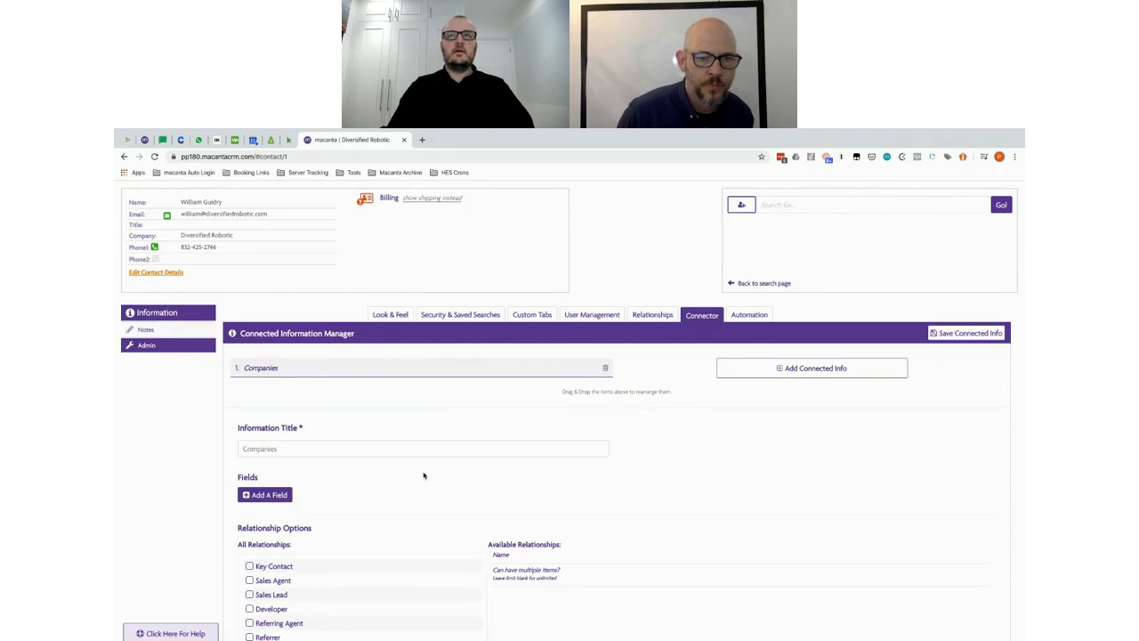
scroll(424, 475, down, 3)
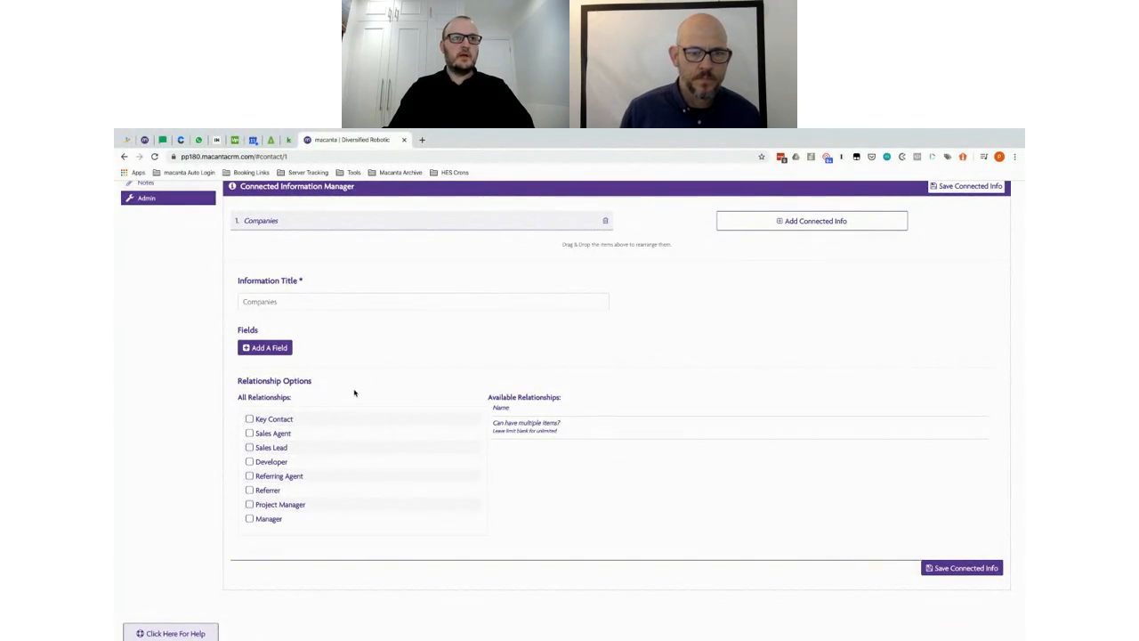
Step: Link Key Contact (allowing multiple), Sales Agent, Referring Agent and Sales Lead to Companies
click(249, 420)
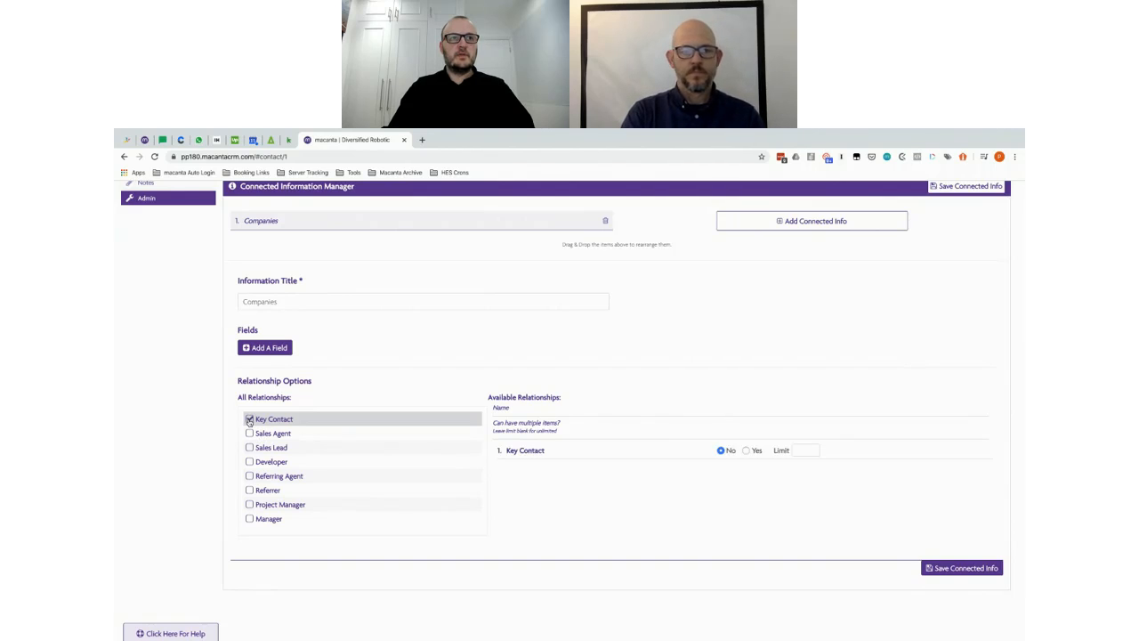
click(249, 420)
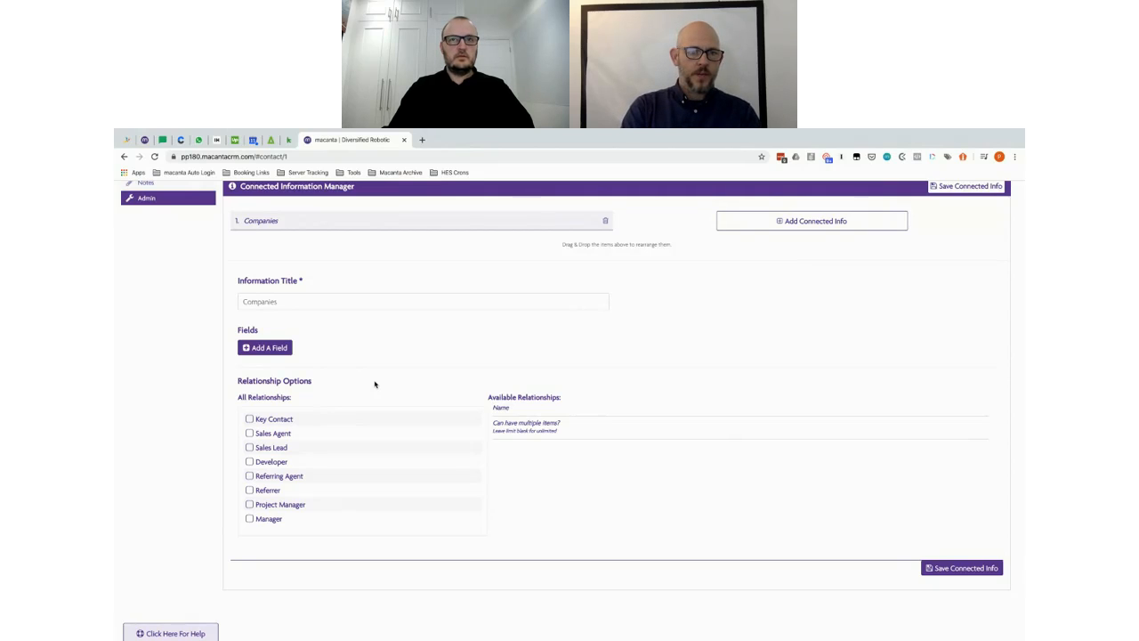
click(249, 419)
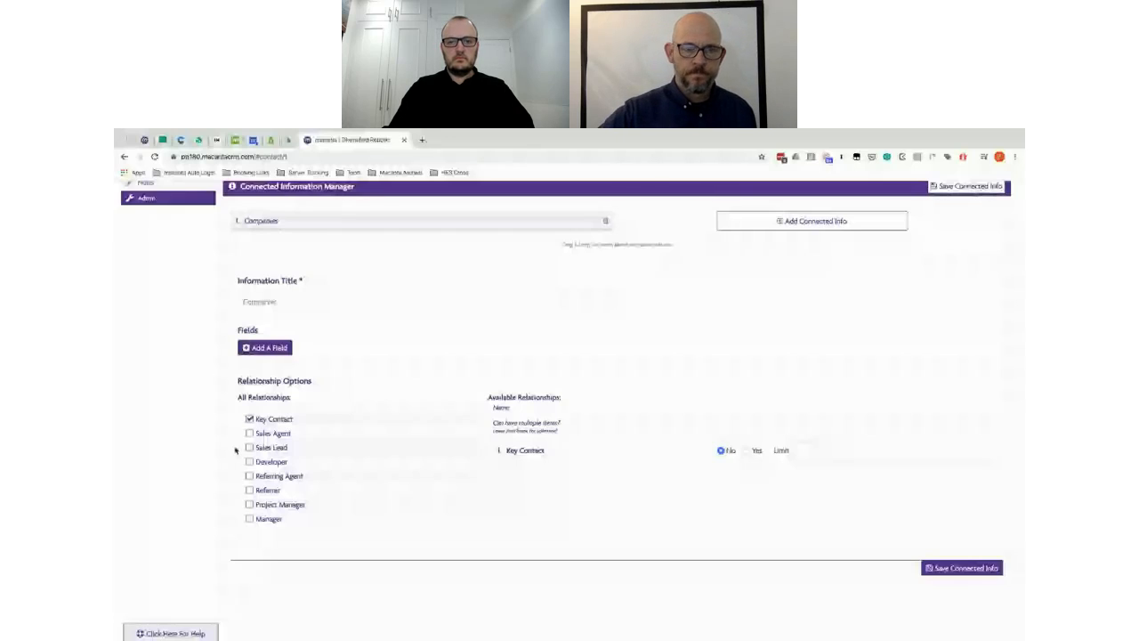
click(249, 433)
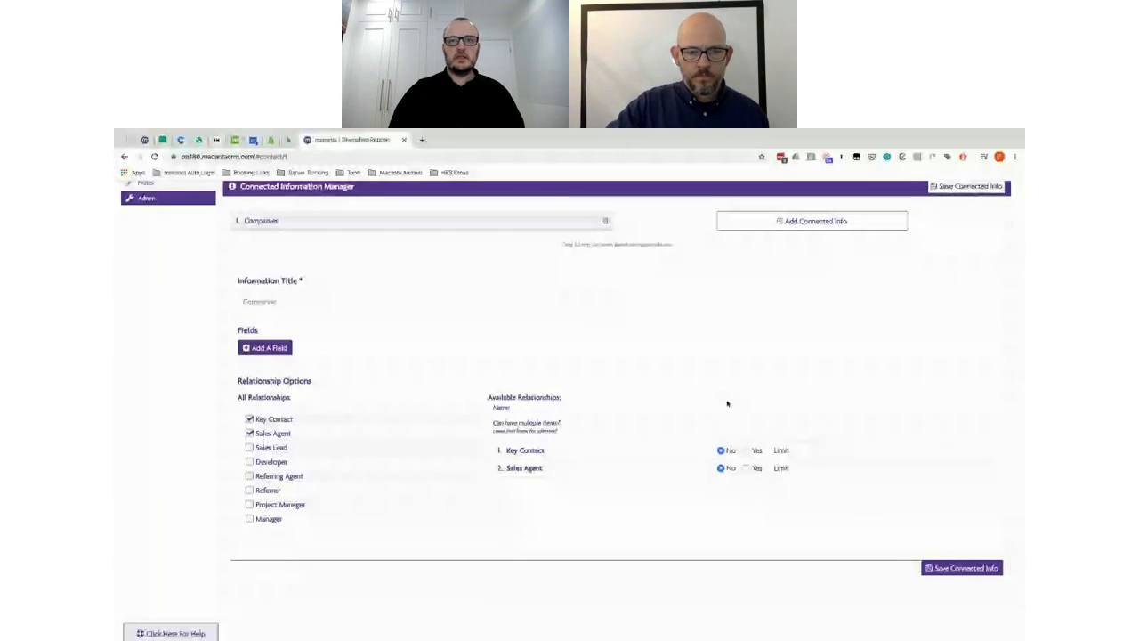
click(747, 450)
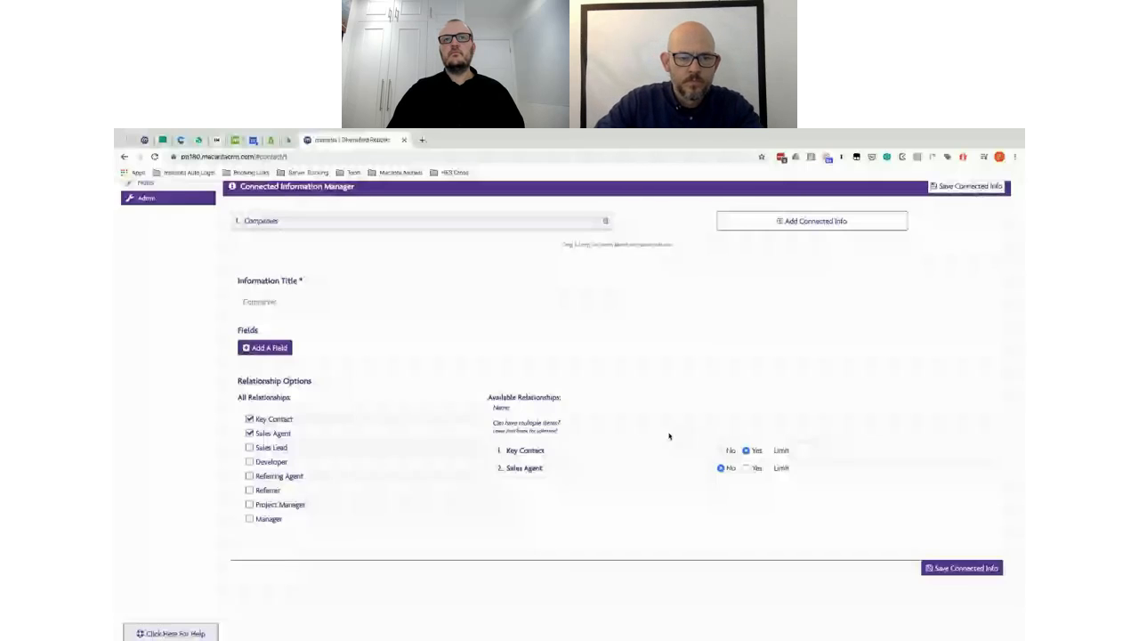
click(250, 475)
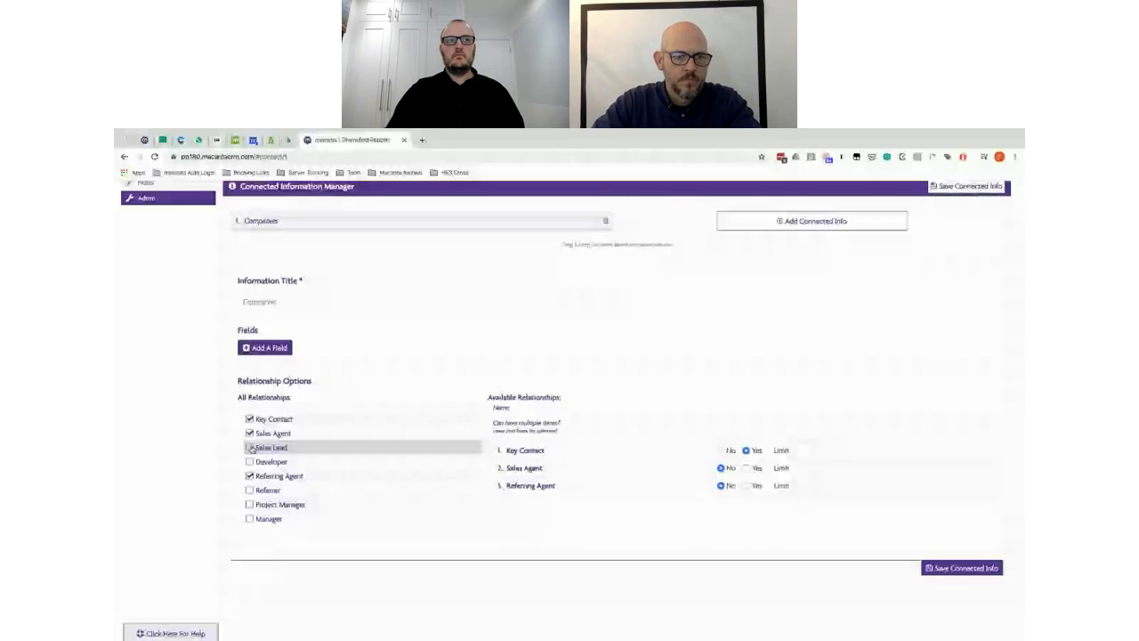
click(250, 448)
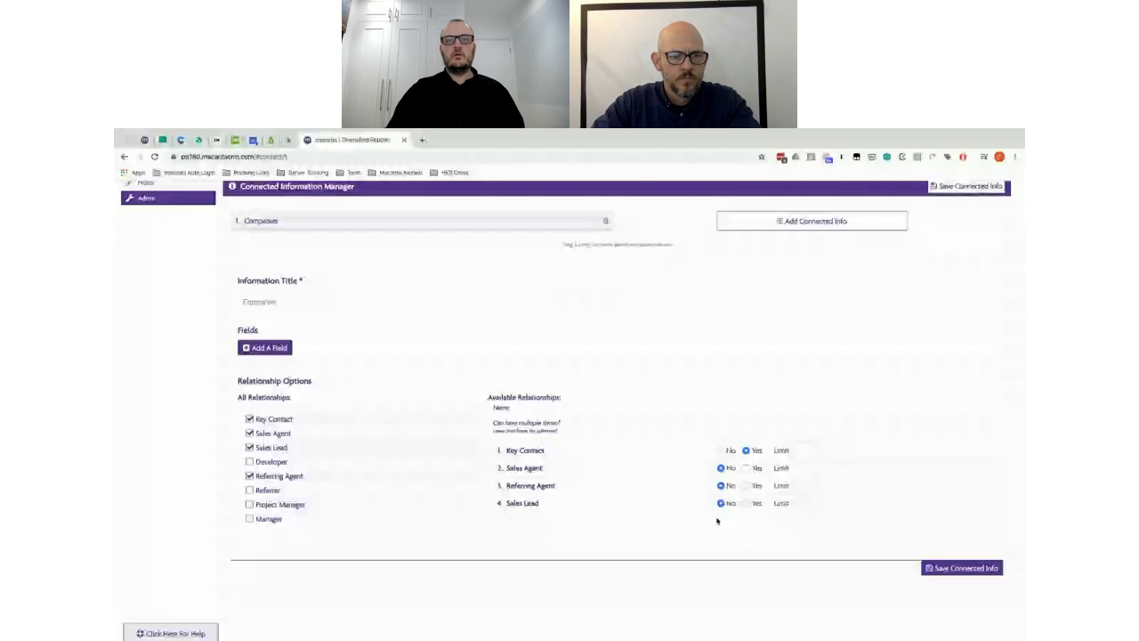
scroll(660, 380, up, 1)
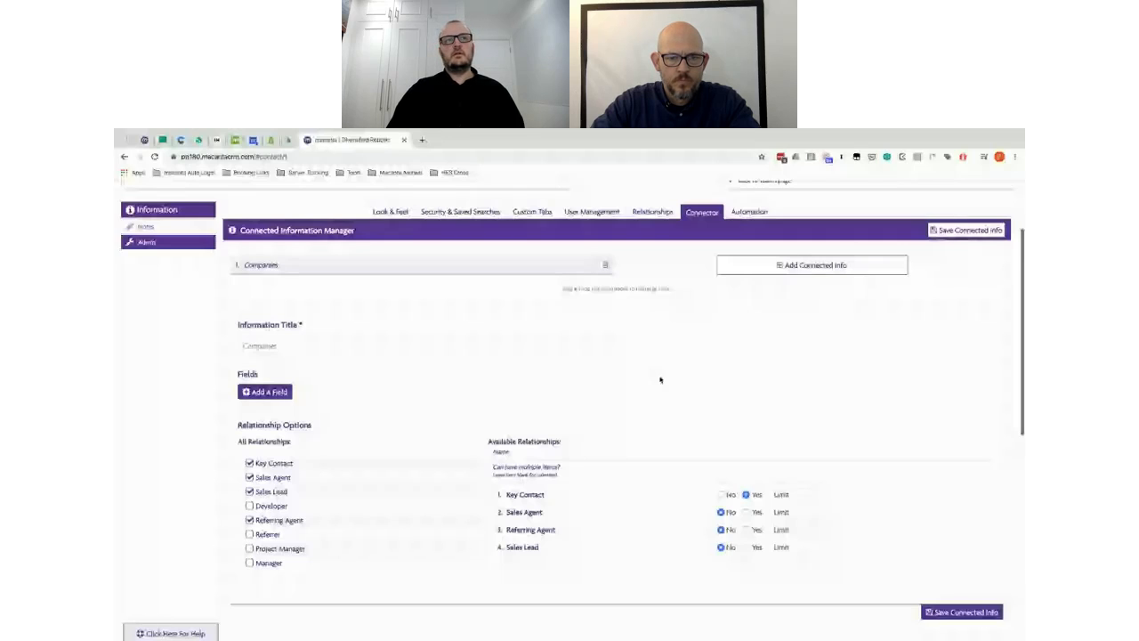
key(alt+Tab)
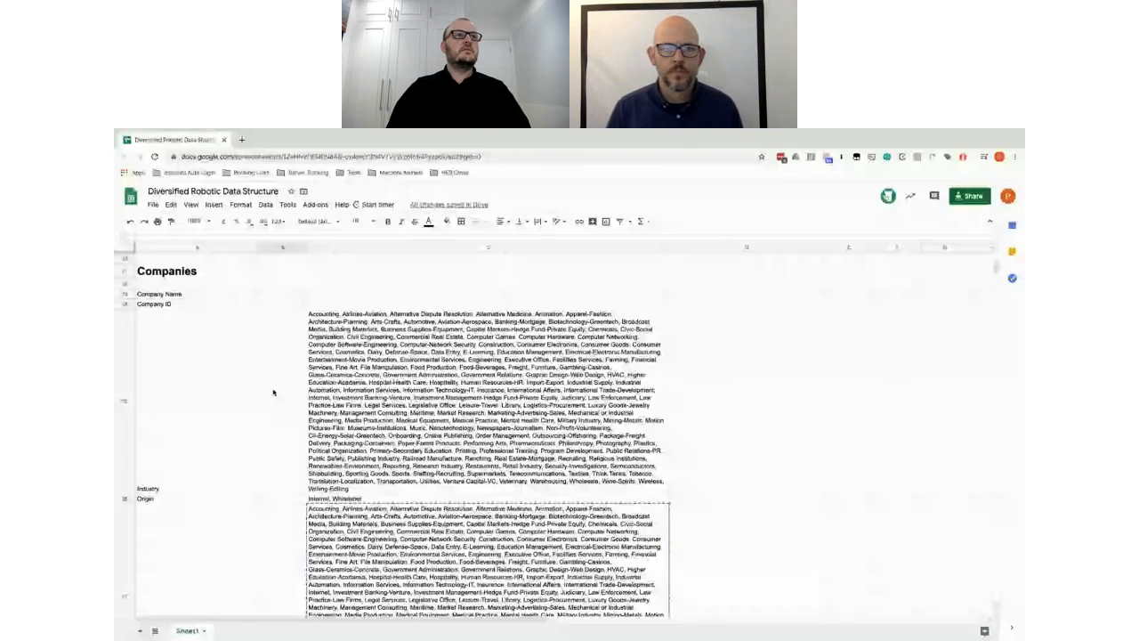
key(alt+Tab)
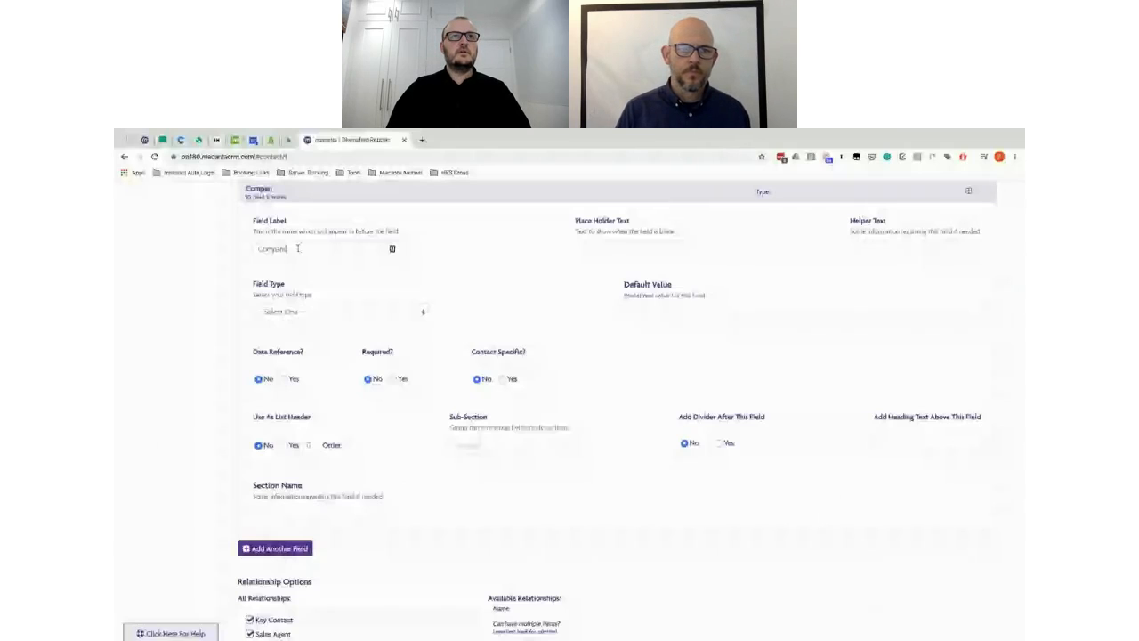
Step: Label the first field Company Name, with matching placeholder text and Text field type
click(298, 249)
text(Company)
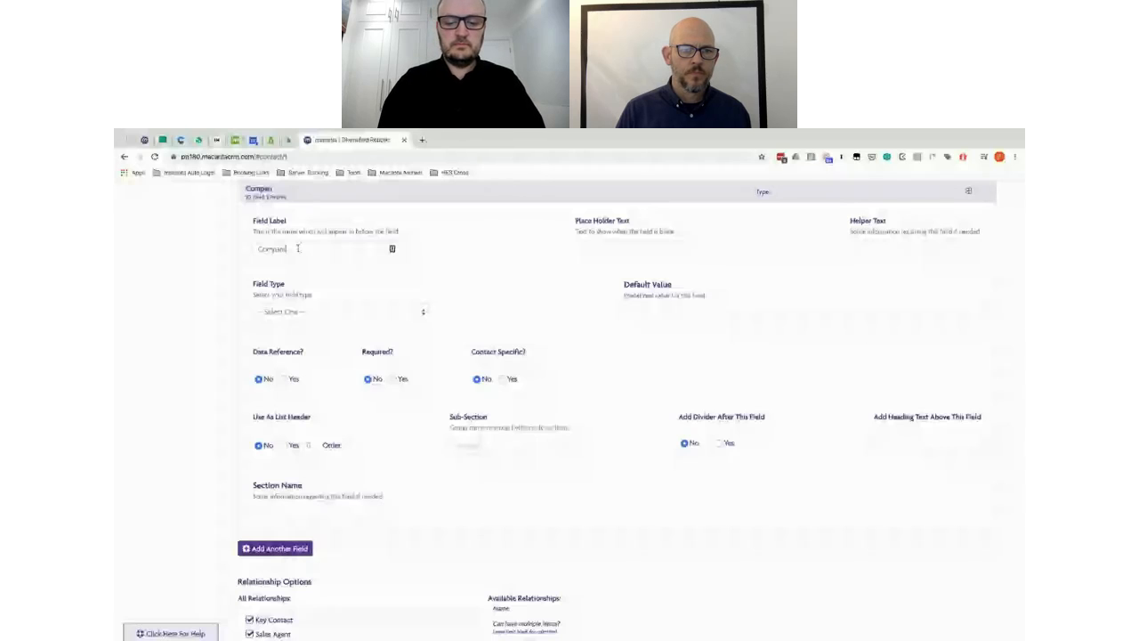
text( Name)
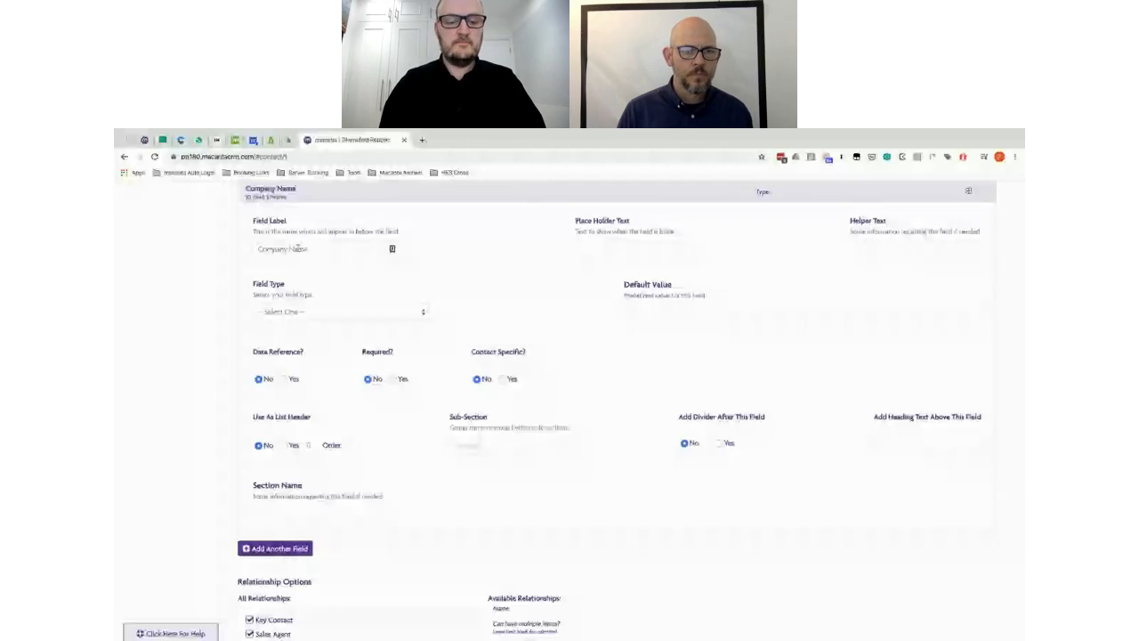
click(591, 248)
text(Company Name)
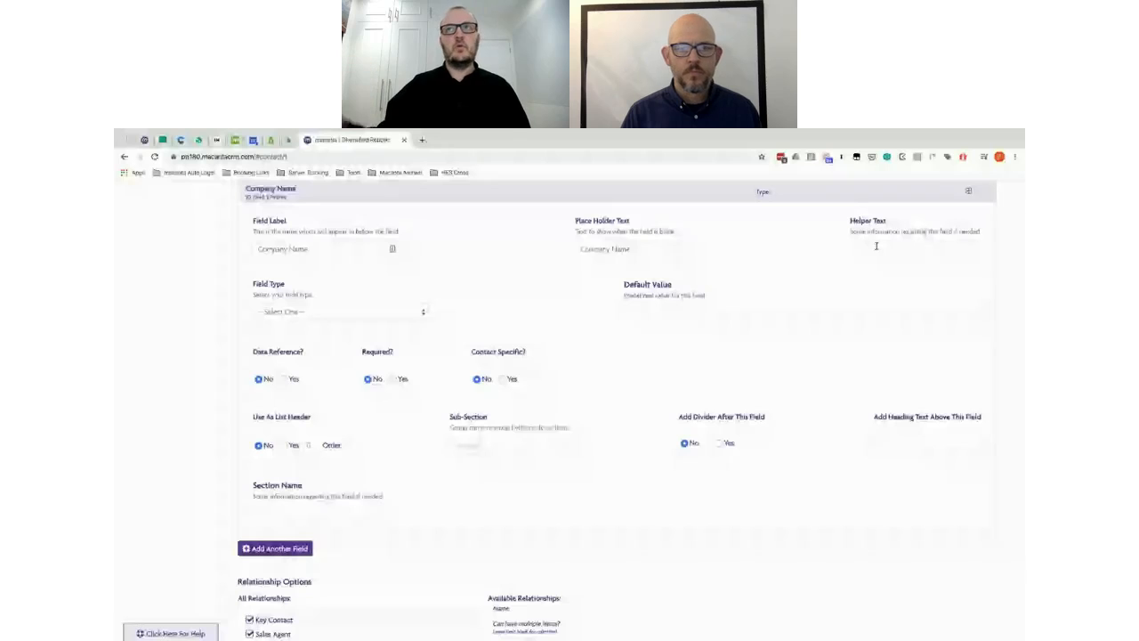
click(394, 314)
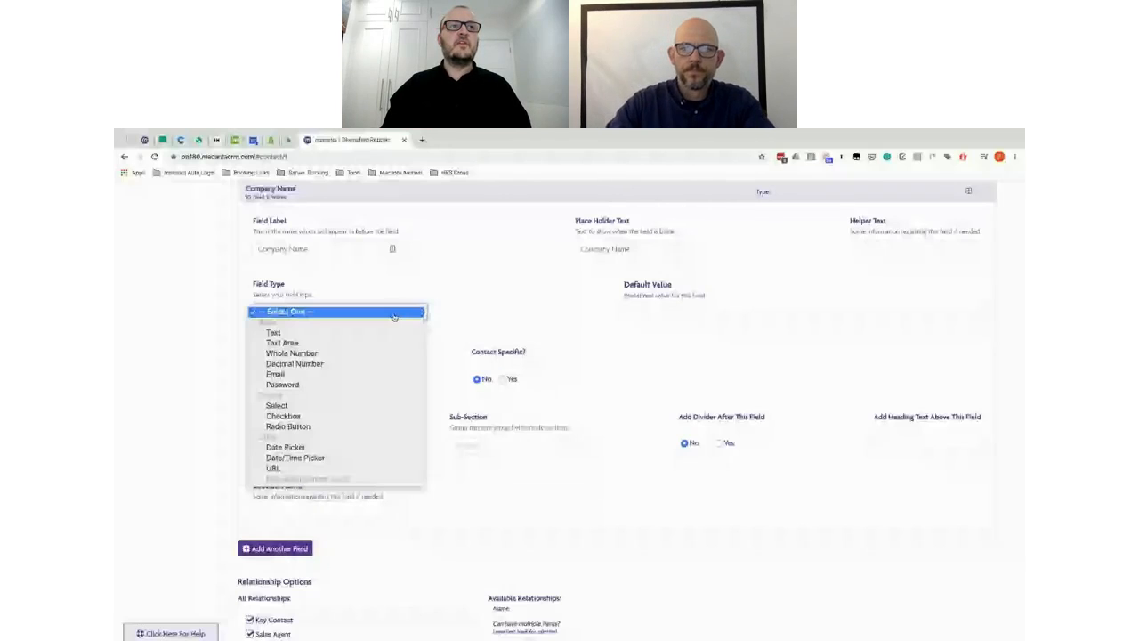
click(391, 332)
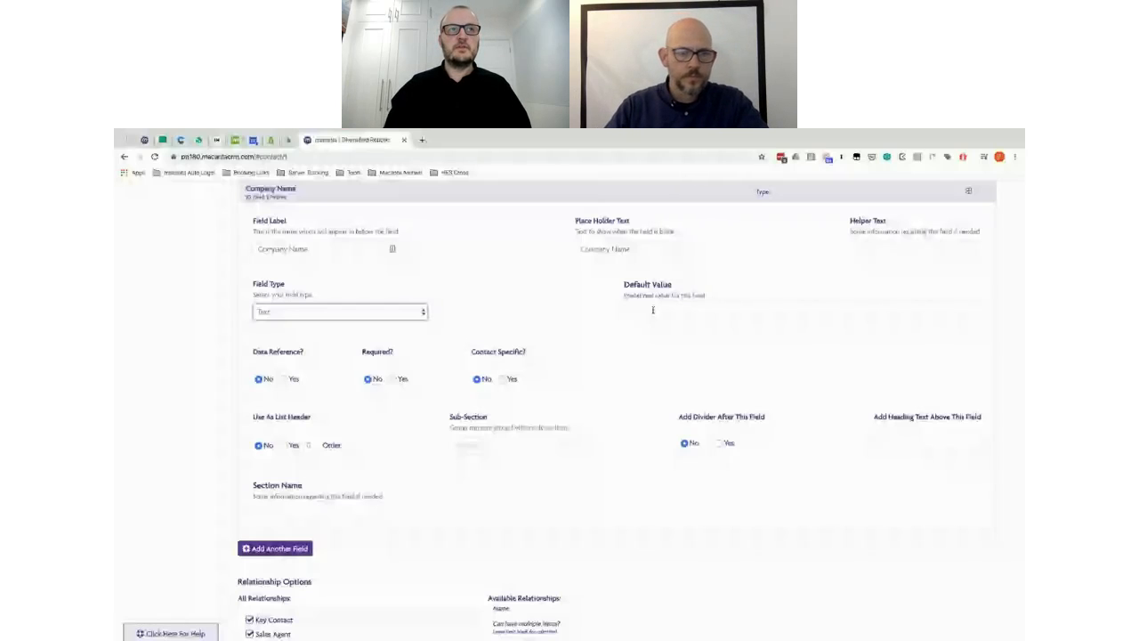
scroll(284, 360, down, 1)
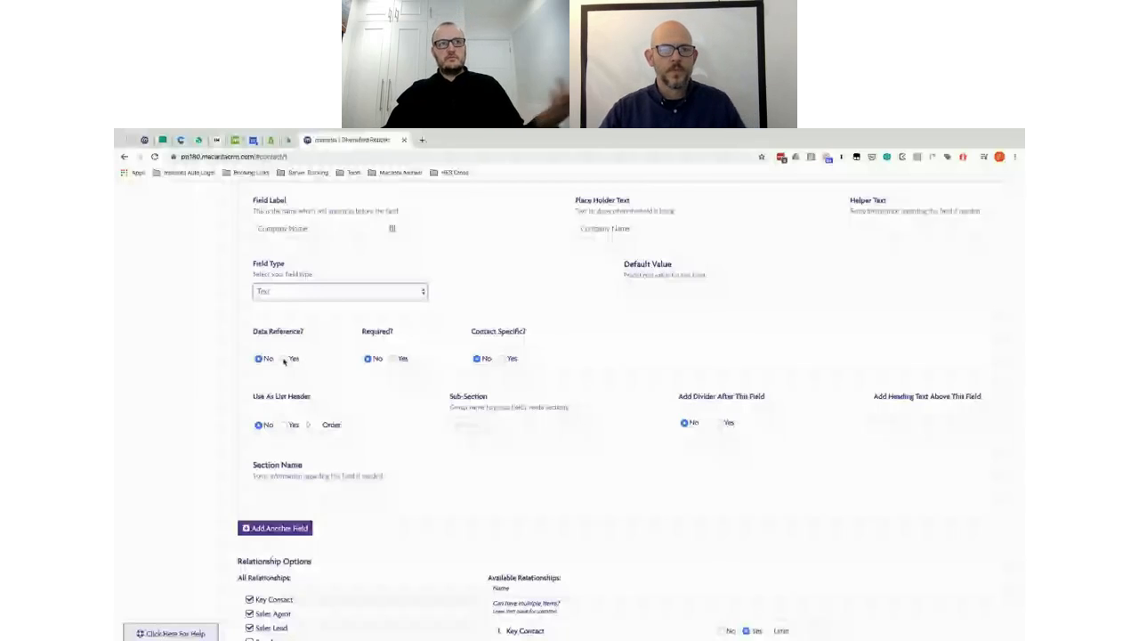
Step: Make Company Name a data reference and list header, and add a second field
click(284, 359)
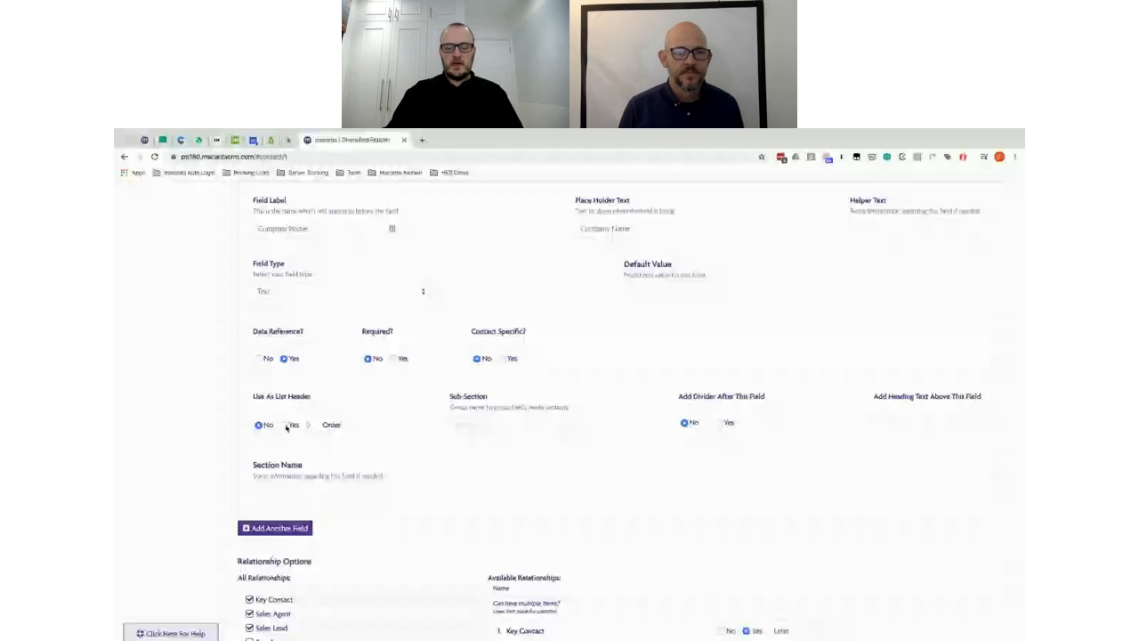
click(289, 426)
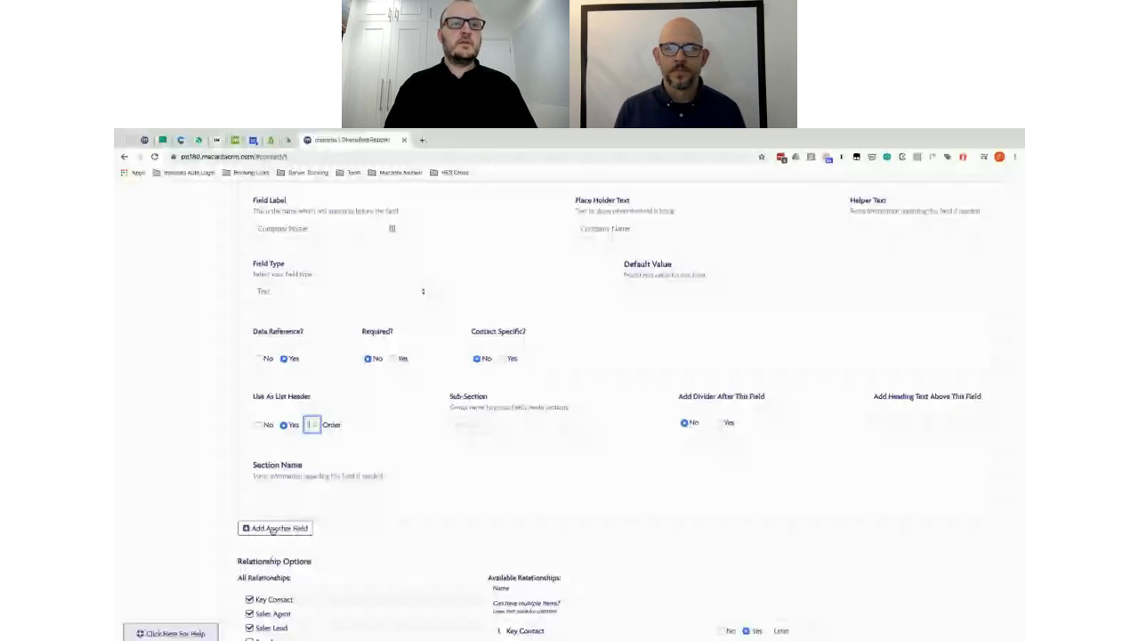
click(272, 531)
key(ctrl+Right)
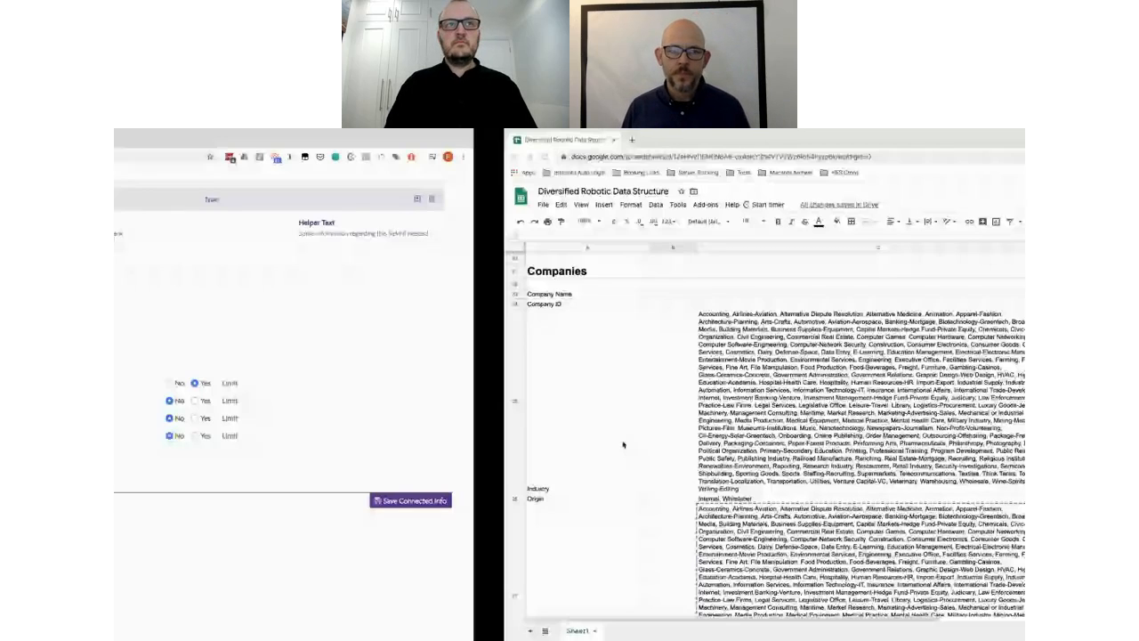
Step: Create a Company ID Text field, then clear the label for the next field
key(ctrl+Left)
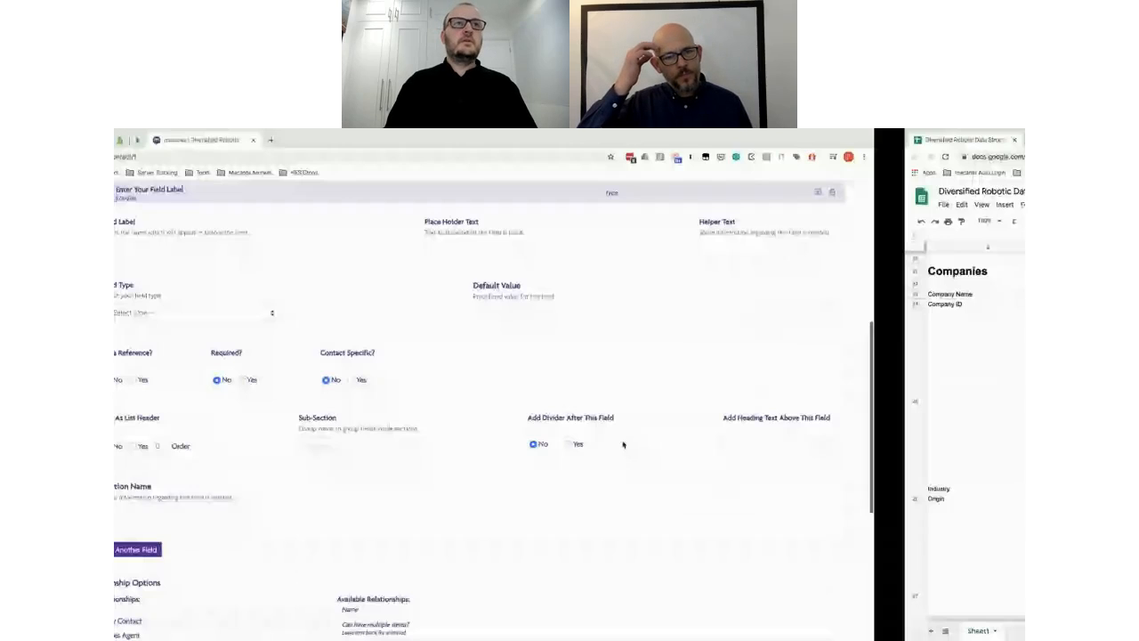
text(Company ID)
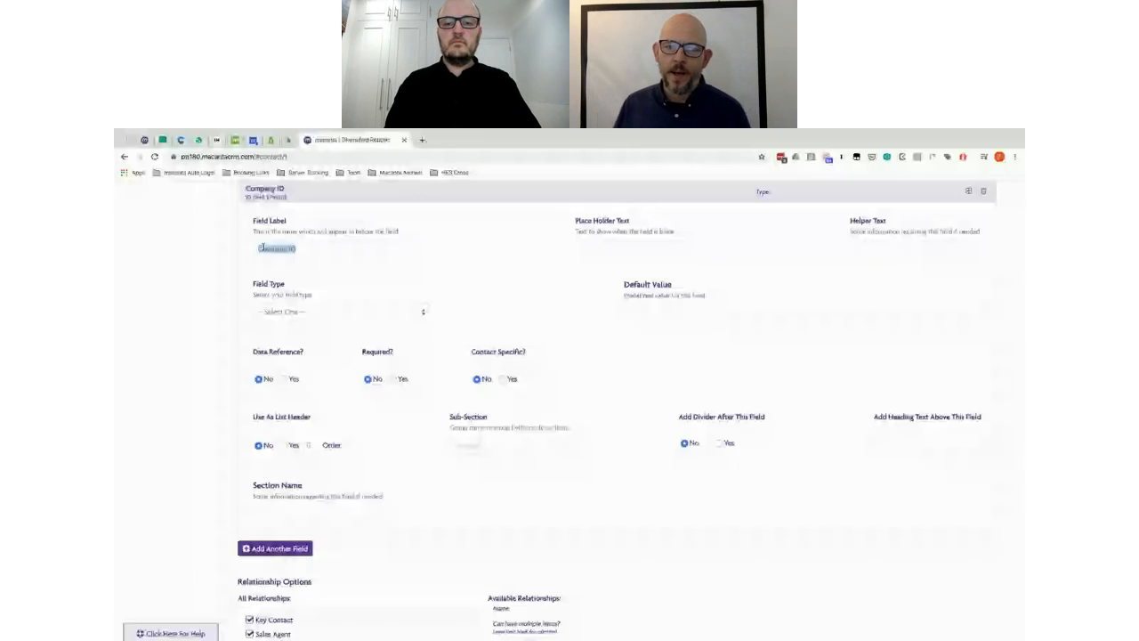
click(325, 312)
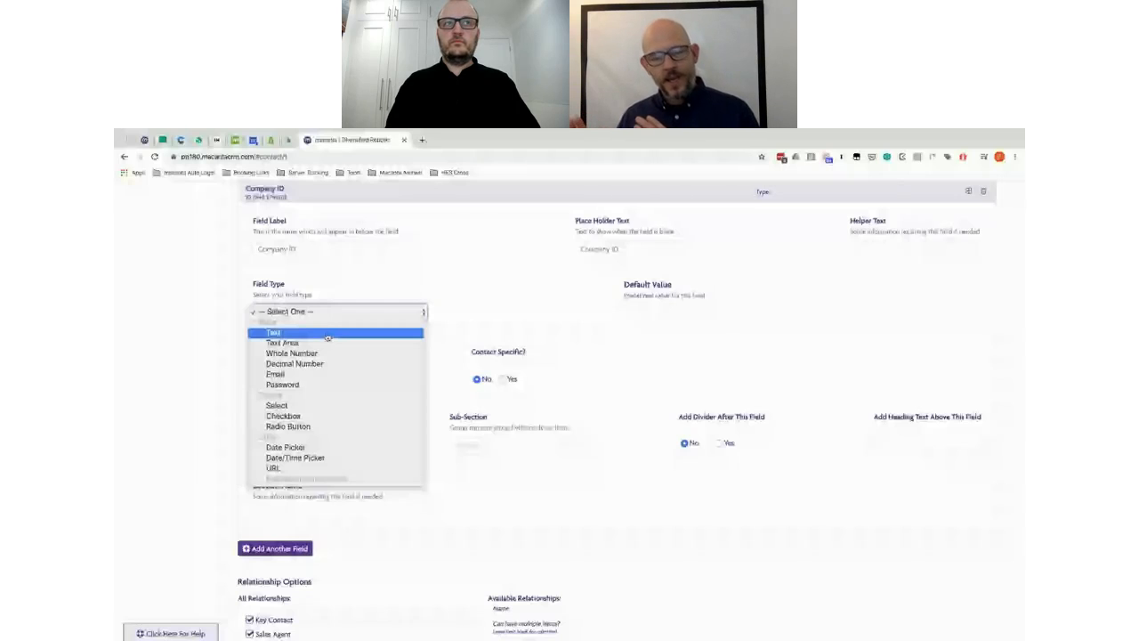
click(328, 335)
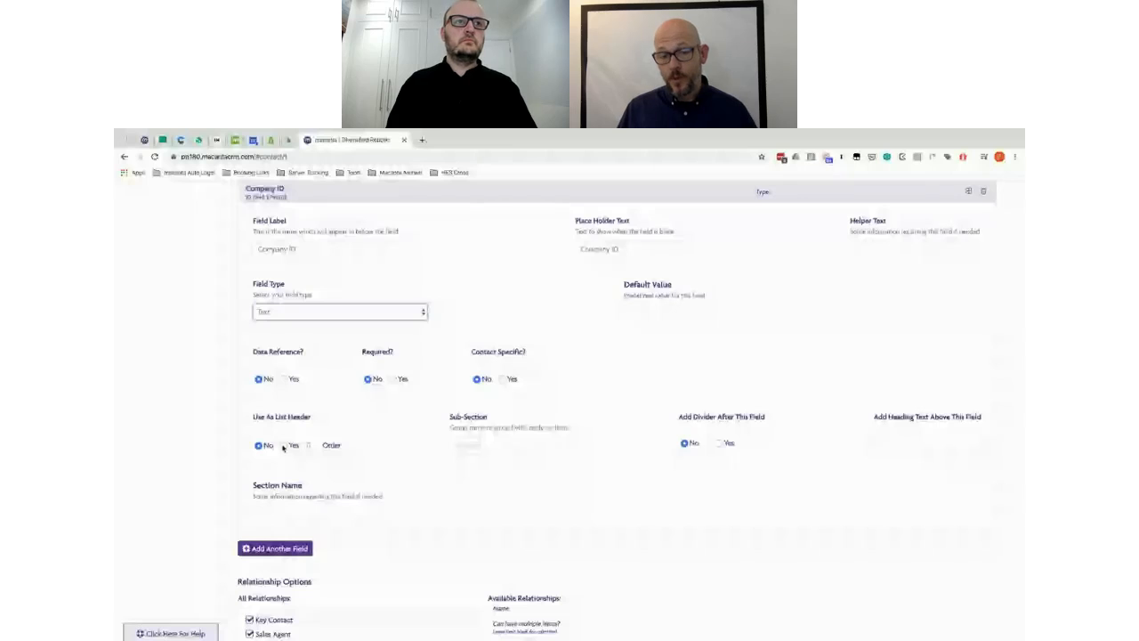
triple_click(334, 251)
key(BackSpace)
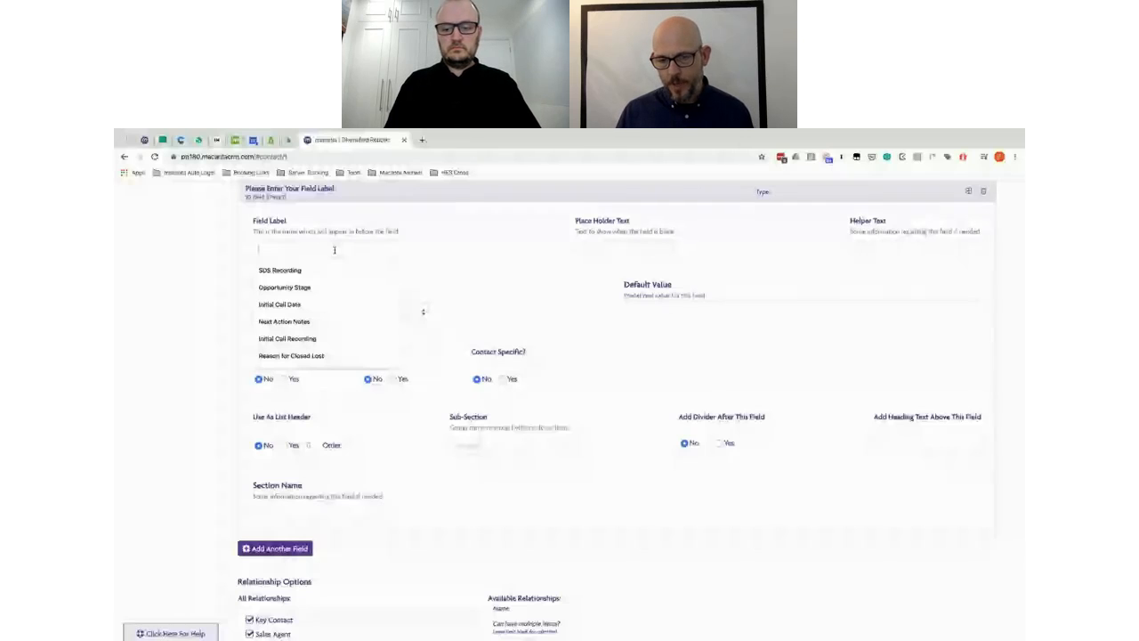
Step: Label the new field Phone 1, reuse it as placeholder, and make it a Text field
text(Phone)
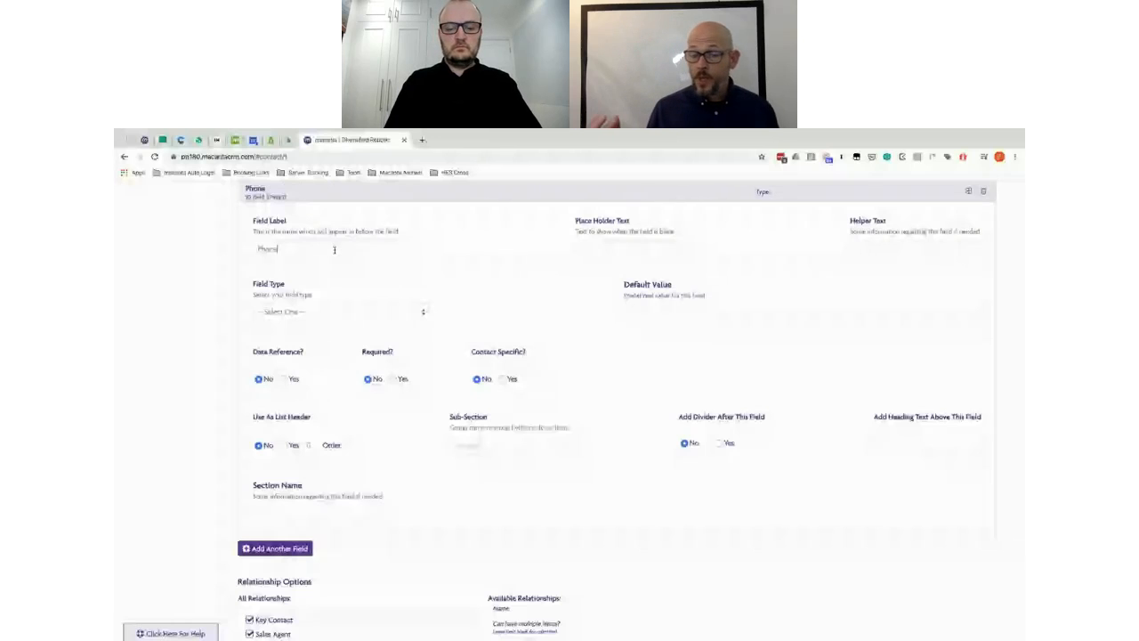
text( 1)
key(super+a)
click(303, 315)
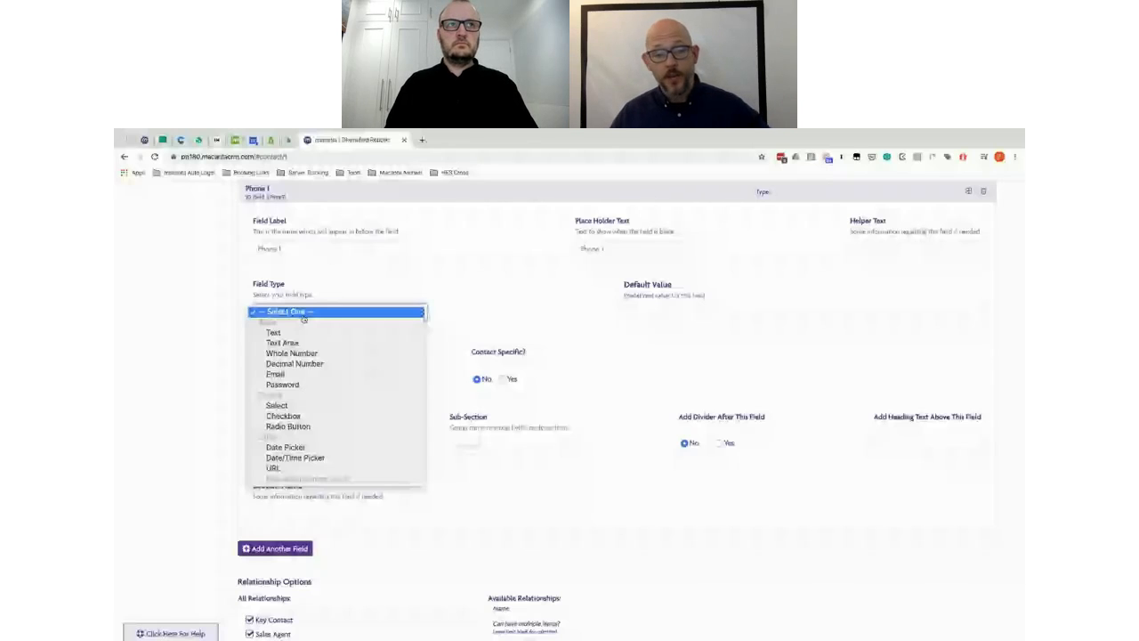
click(303, 332)
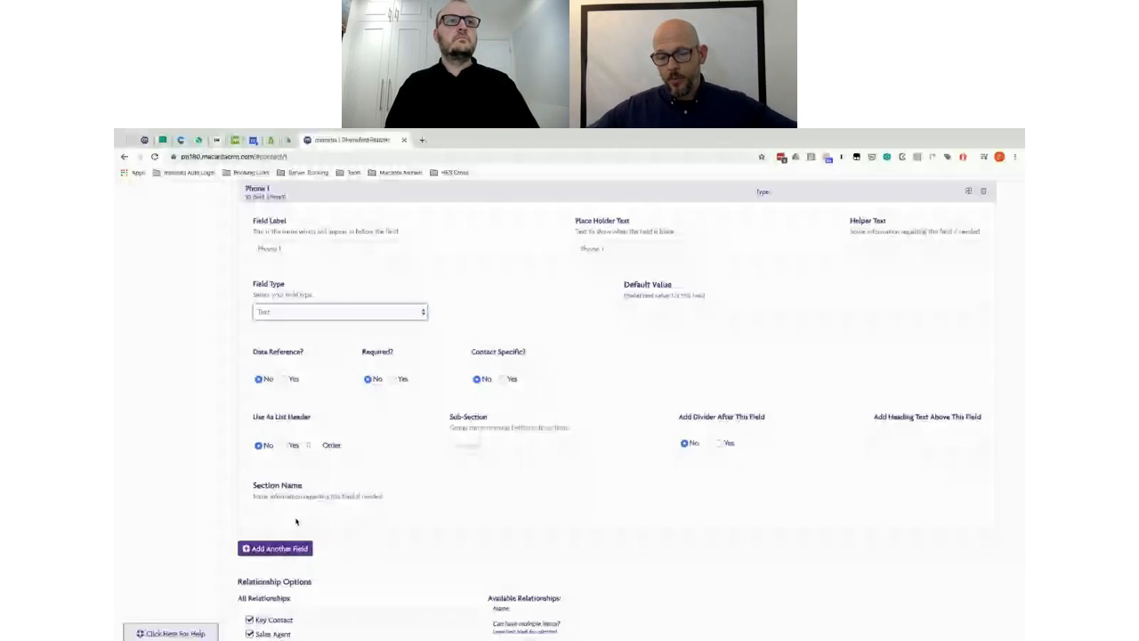
Step: Add another field labelled Fax 1 with matching placeholder and Text type
click(283, 549)
click(274, 249)
text(Fax)
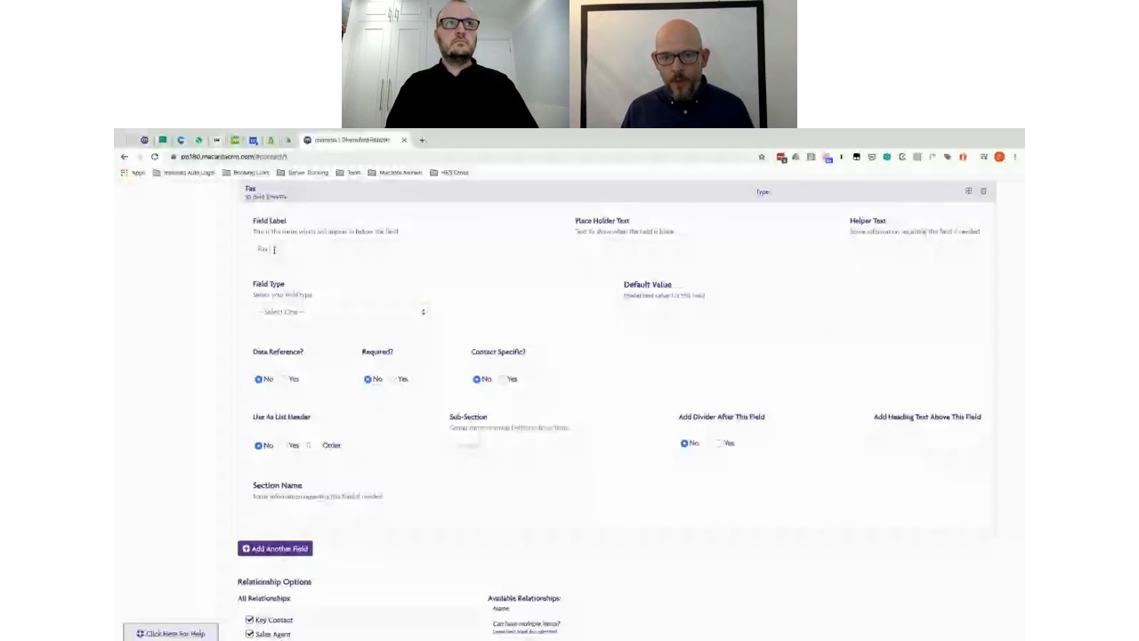
text( 1)
key(Tab)
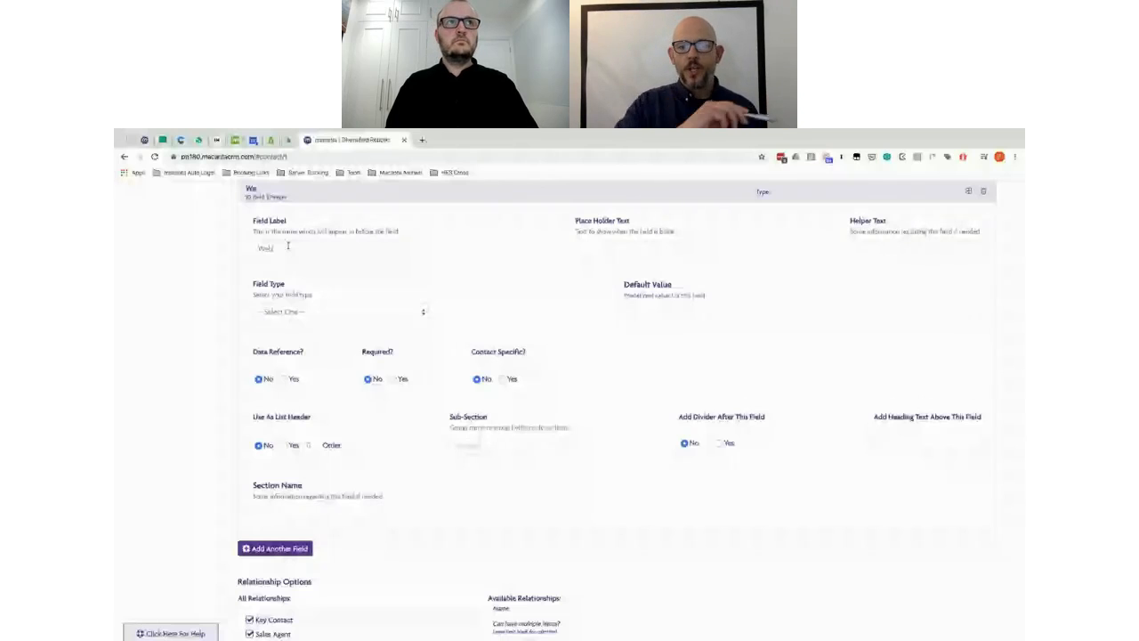
Step: Enter a Website field label, then clear the label box for the next field
text(site)
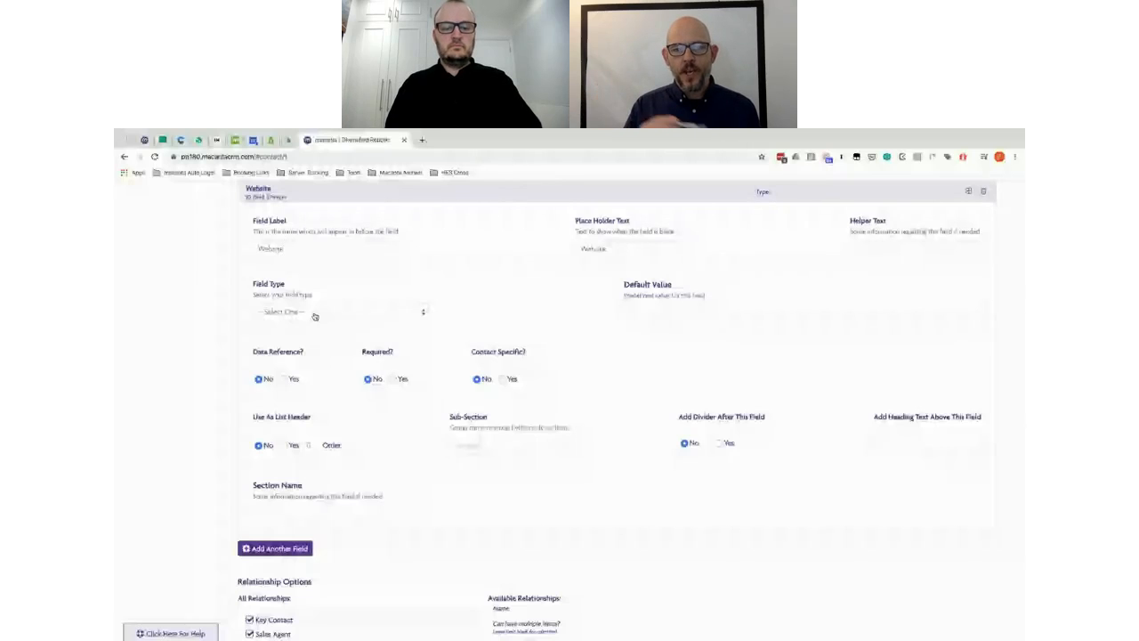
double_click(281, 252)
key(BackSpace)
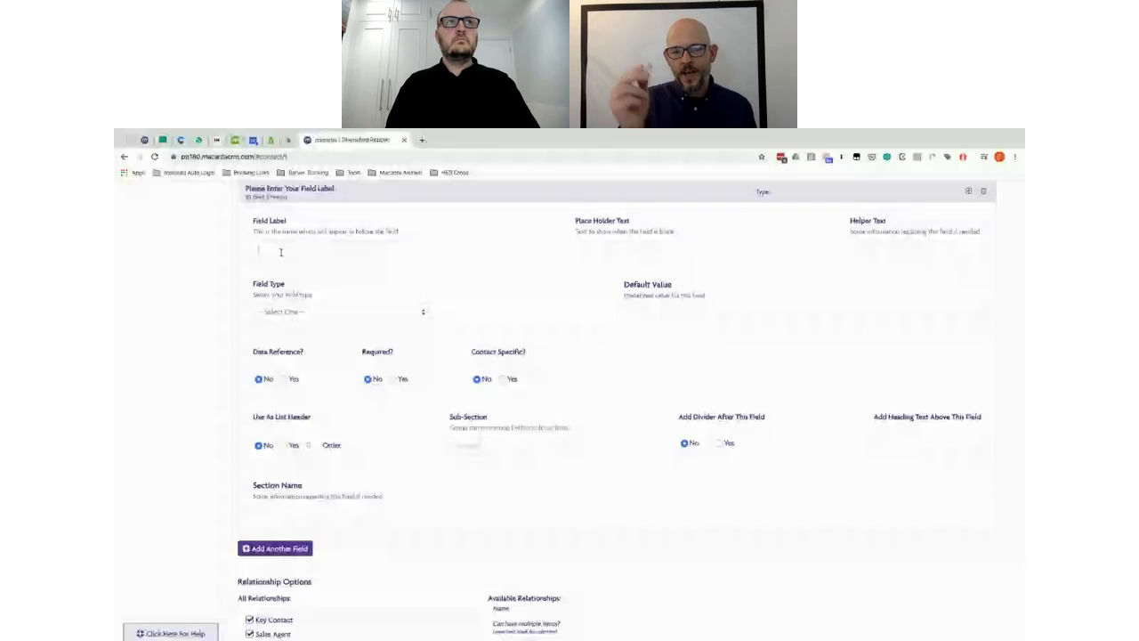
Step: Label a field Street Address 1 with matching placeholder and Text type
click(280, 252)
text(Street Address 1)
triple_click(280, 252)
key(ctrl+c)
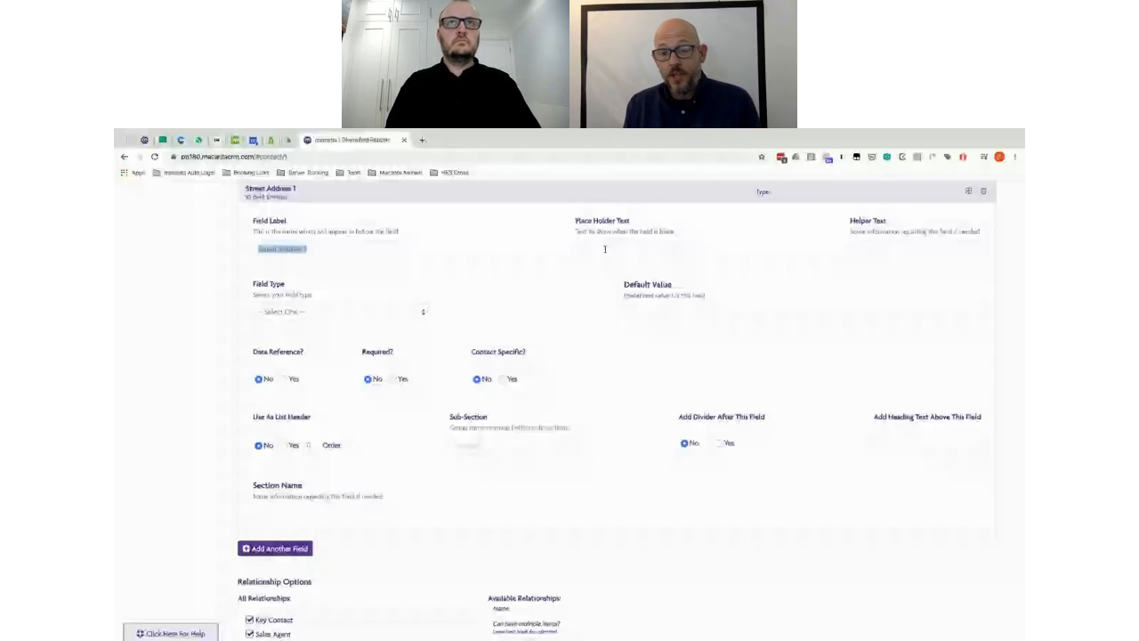
click(605, 249)
key(ctrl+v)
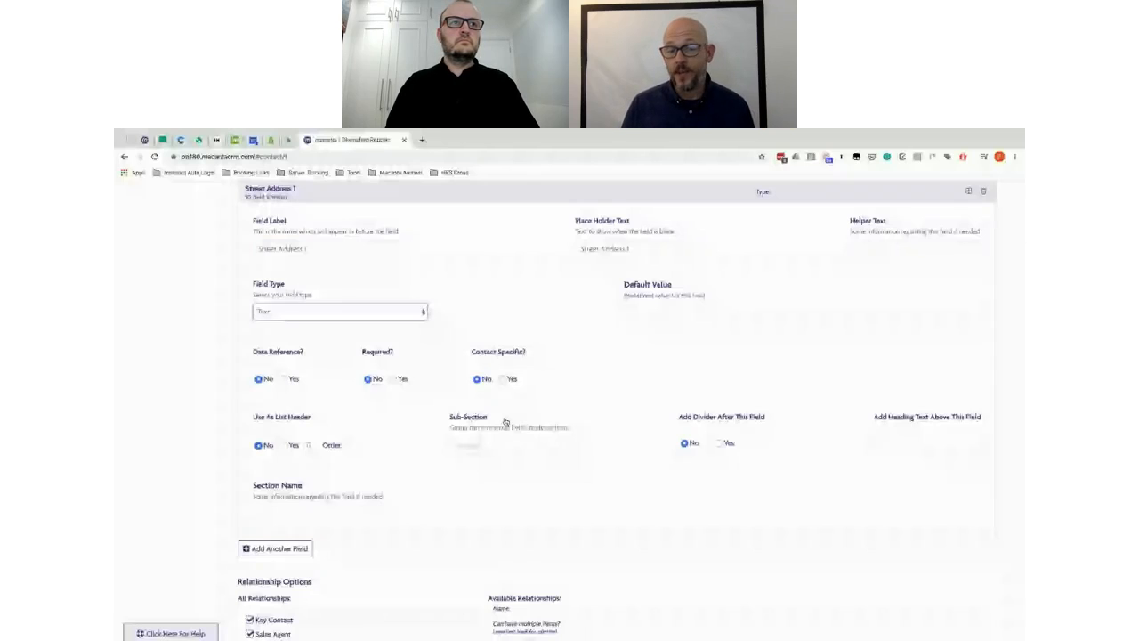
Step: Add a Street Address 2 text field with matching placeholder, then another blank field
click(274, 548)
click(303, 250)
text(Street Address 2)
key(super+a)
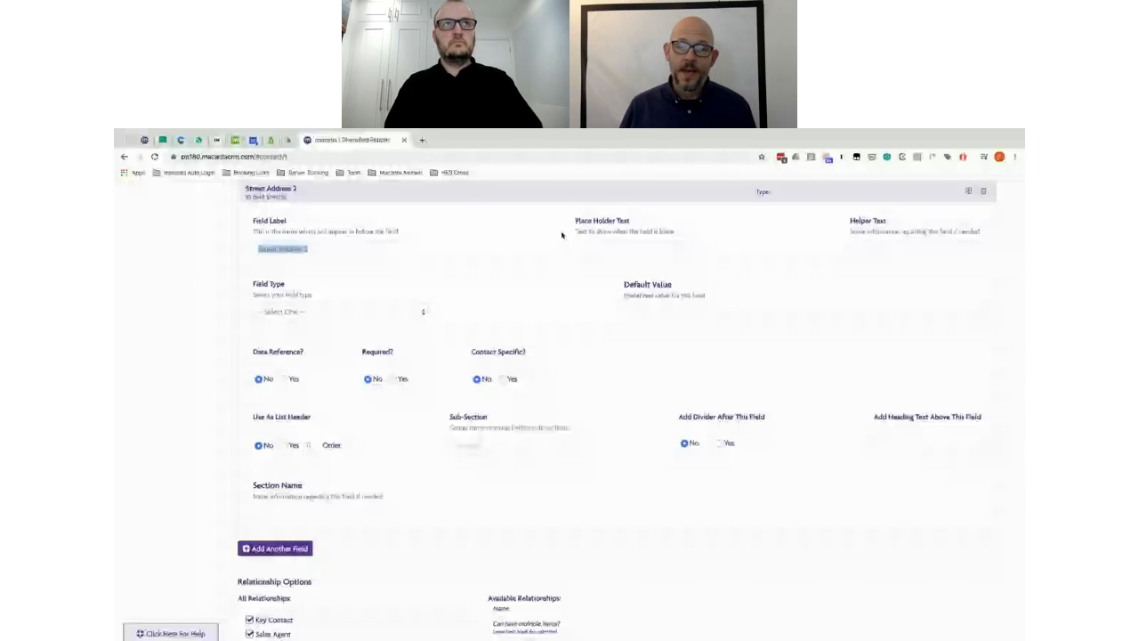
click(265, 549)
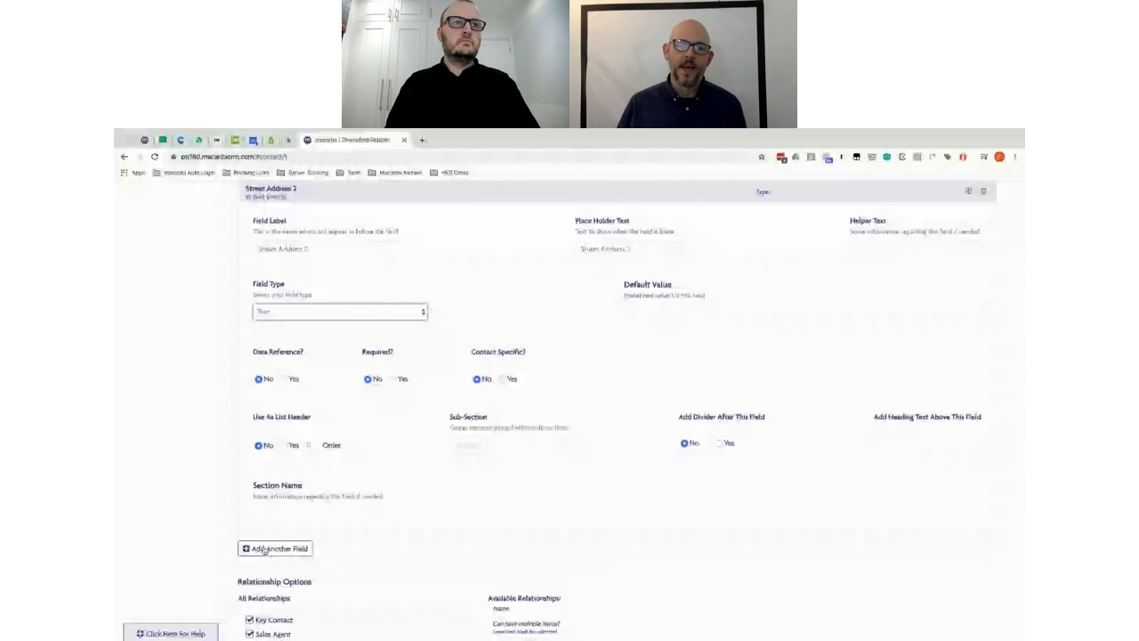
click(264, 549)
click(593, 249)
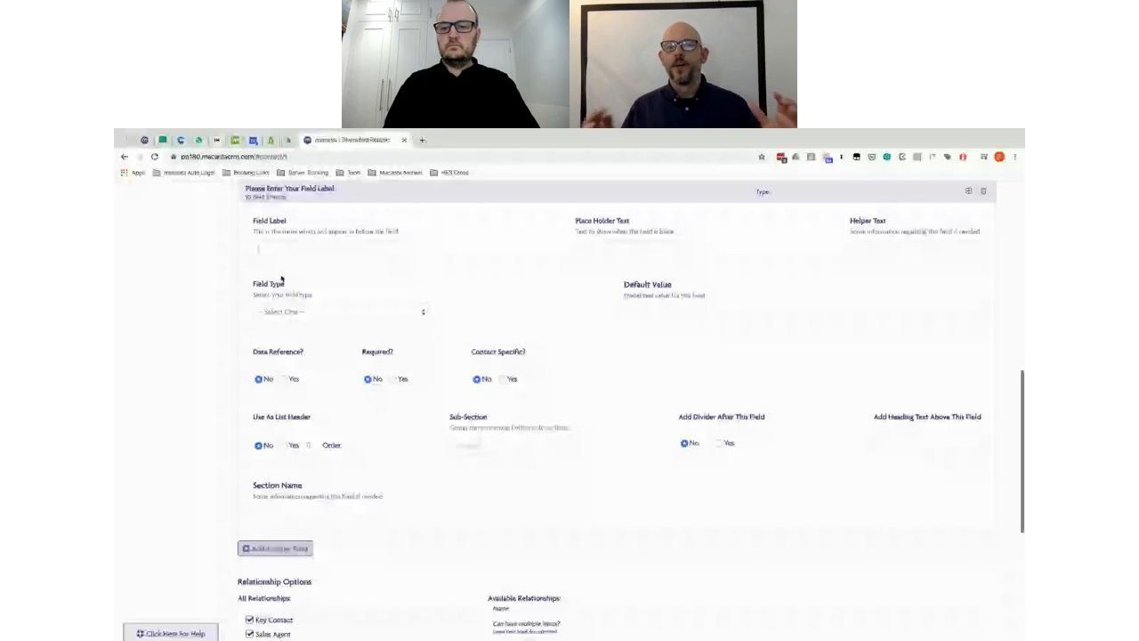
Step: Label the field State and add a new blank field after it
text(State)
click(265, 550)
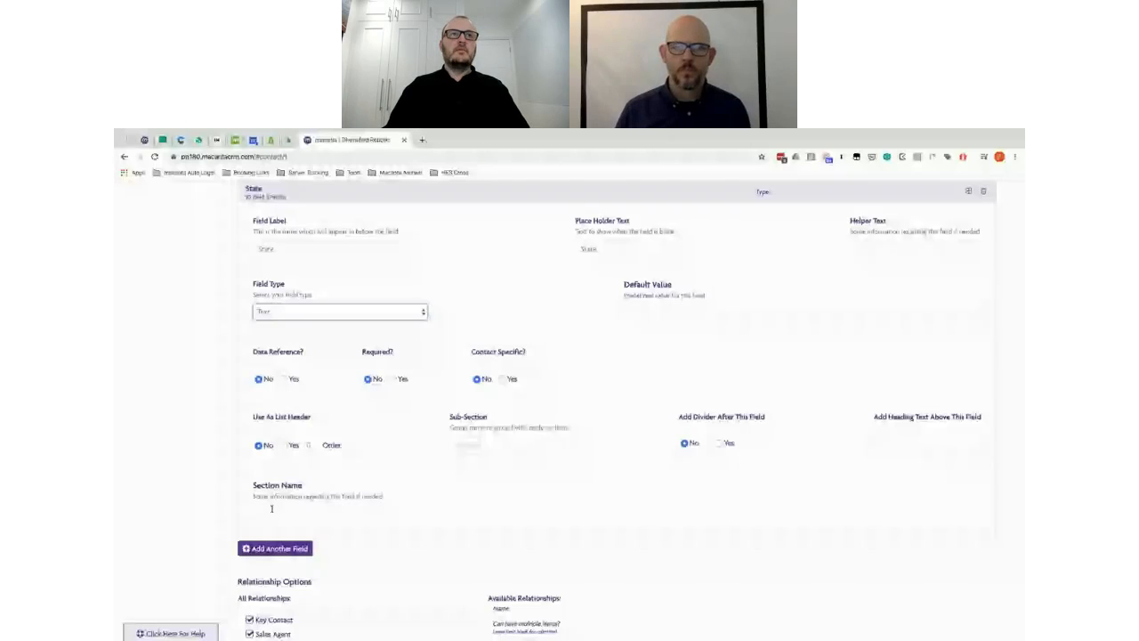
click(275, 548)
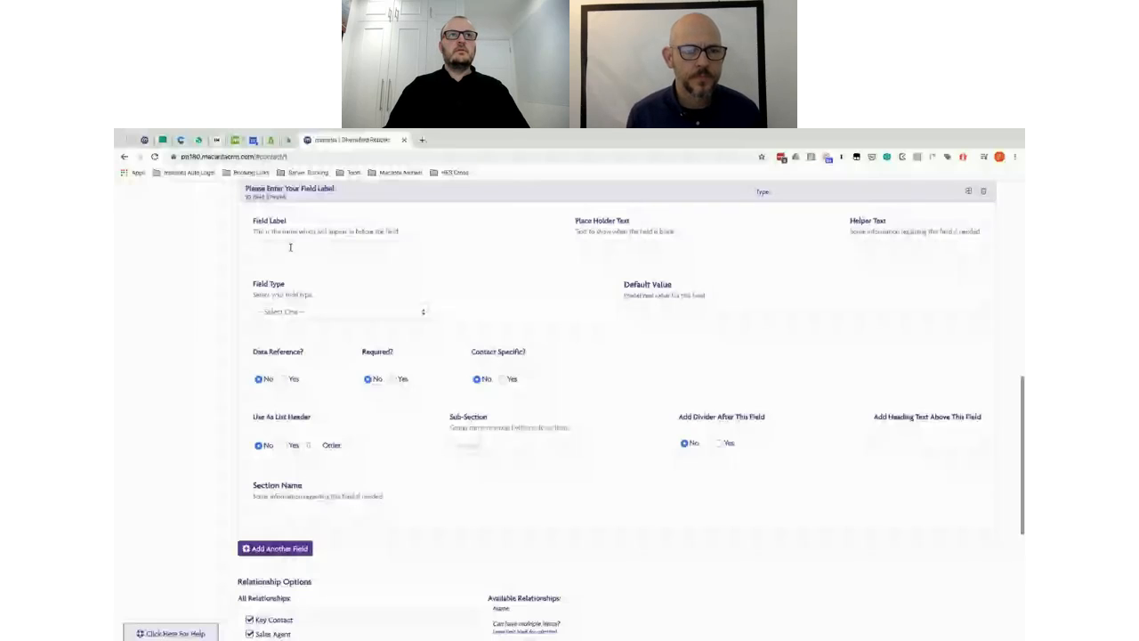
Step: Fill in a Postal Code field with matching placeholder and Text type
click(290, 247)
text(Postal Code)
click(583, 249)
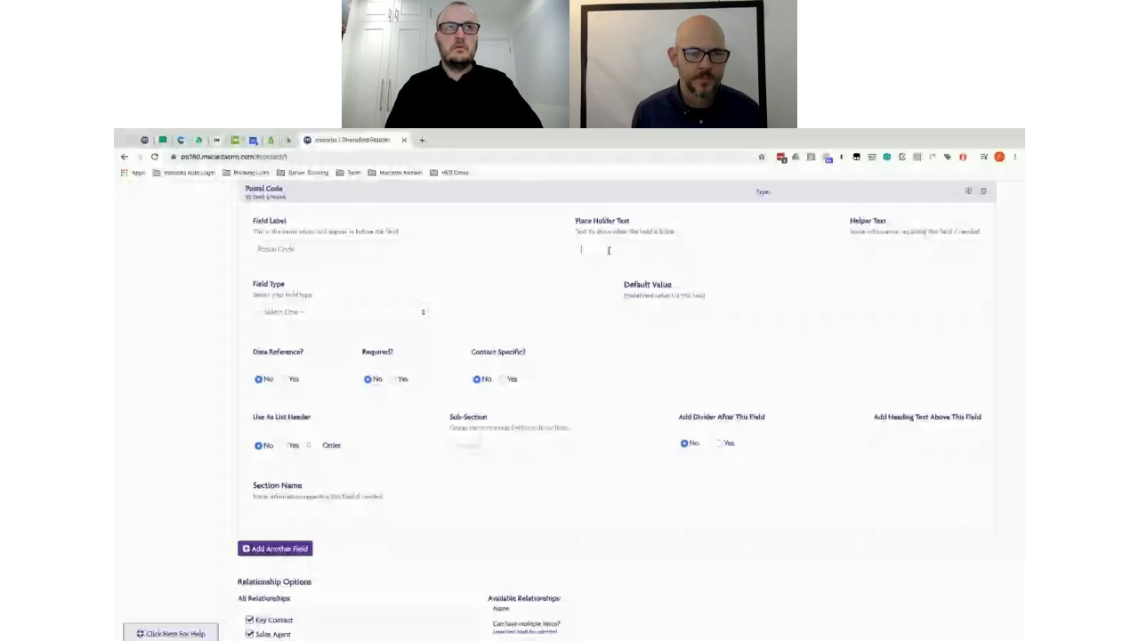
text(Postal Code)
click(342, 314)
click(338, 324)
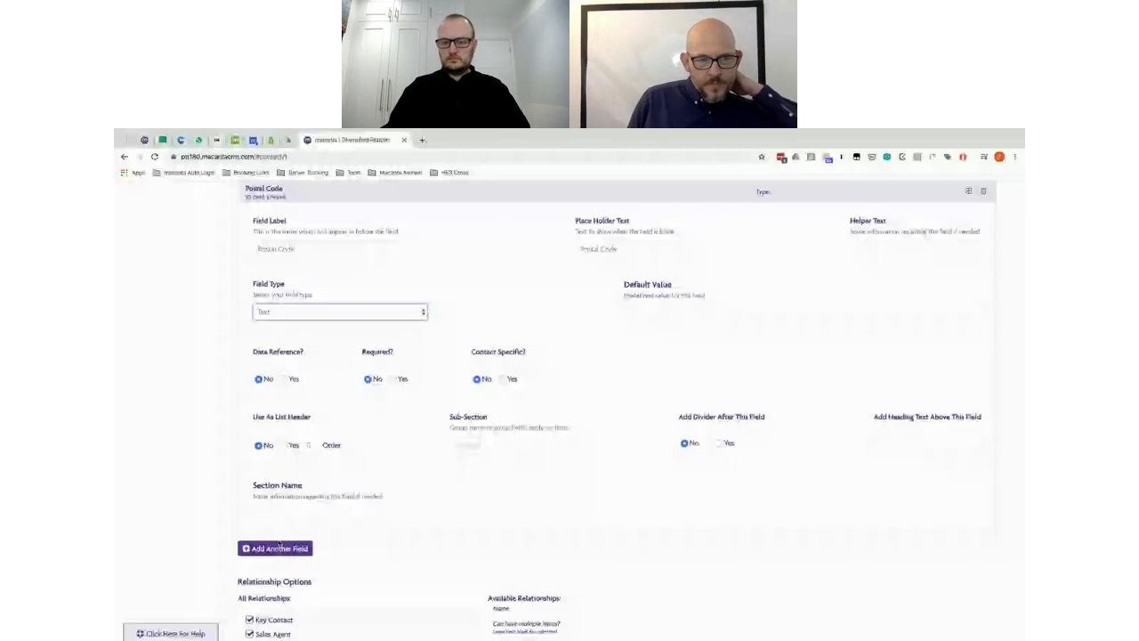
Step: Add another field for Country, correcting mistyped letters in its label
click(277, 548)
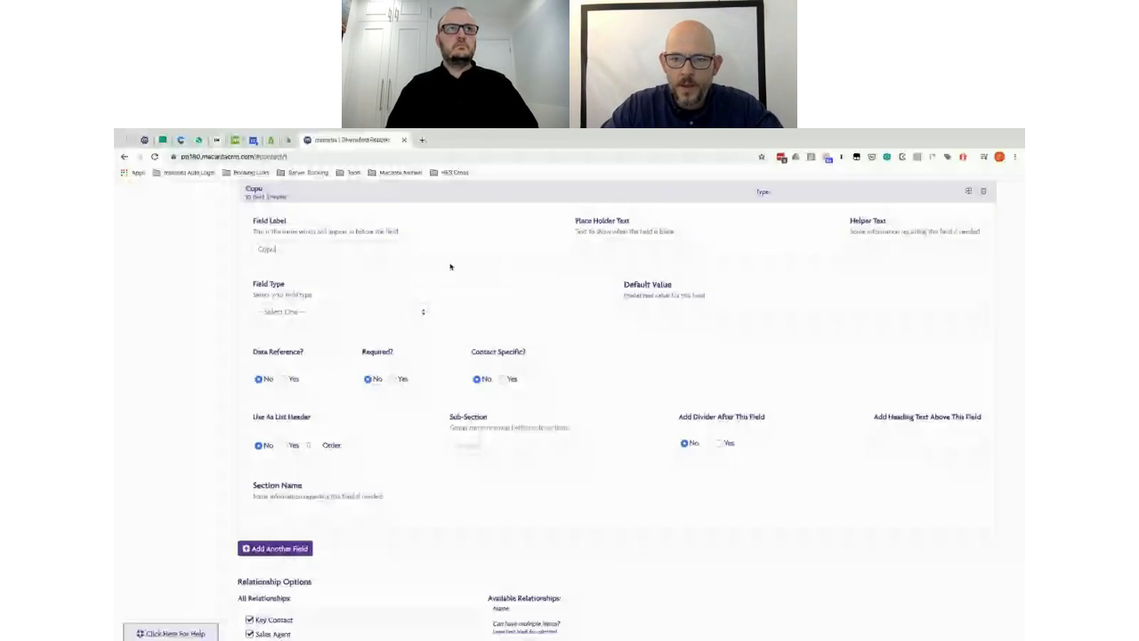
key(BackSpace)
key(BackSpace)
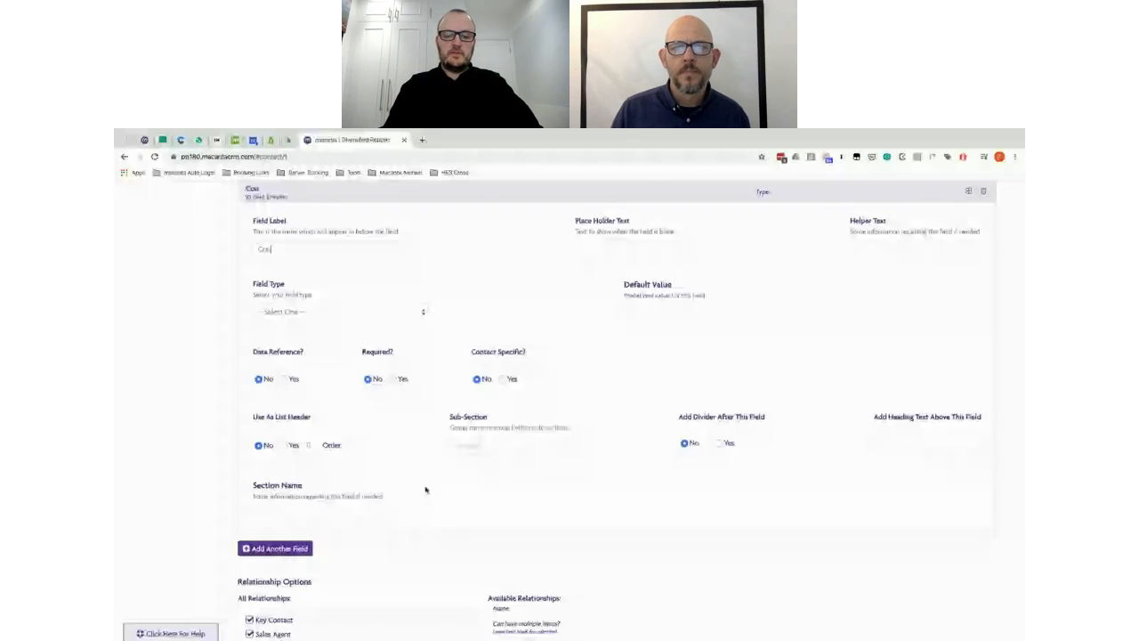
scroll(856, 507, down, 1)
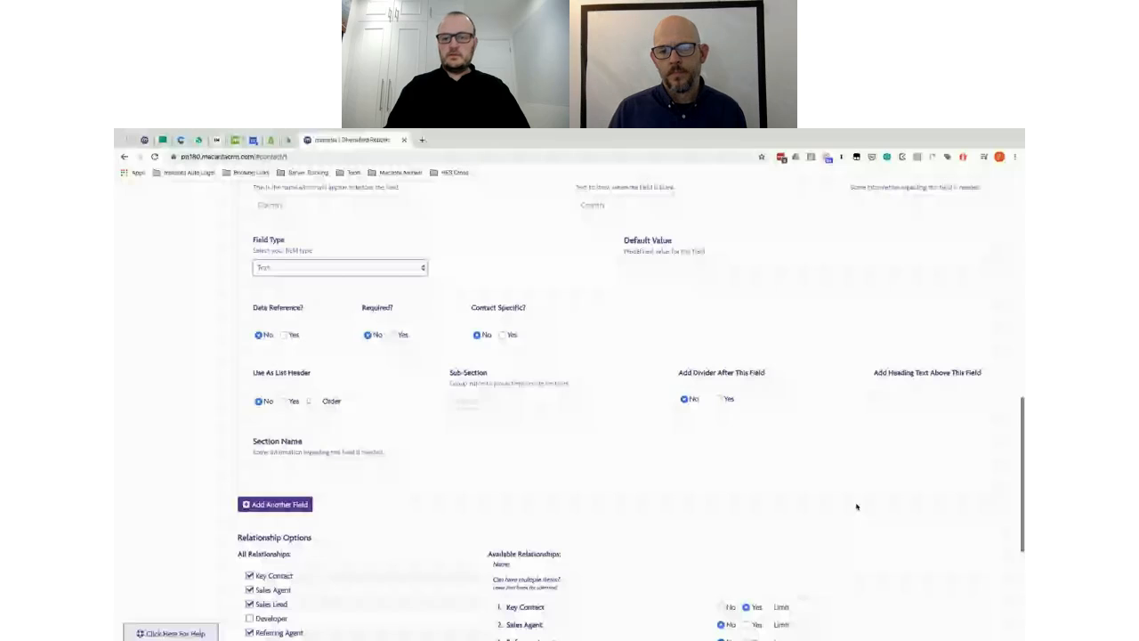
Step: Save the Companies connected-info group with its address fields
scroll(857, 506, down, 1)
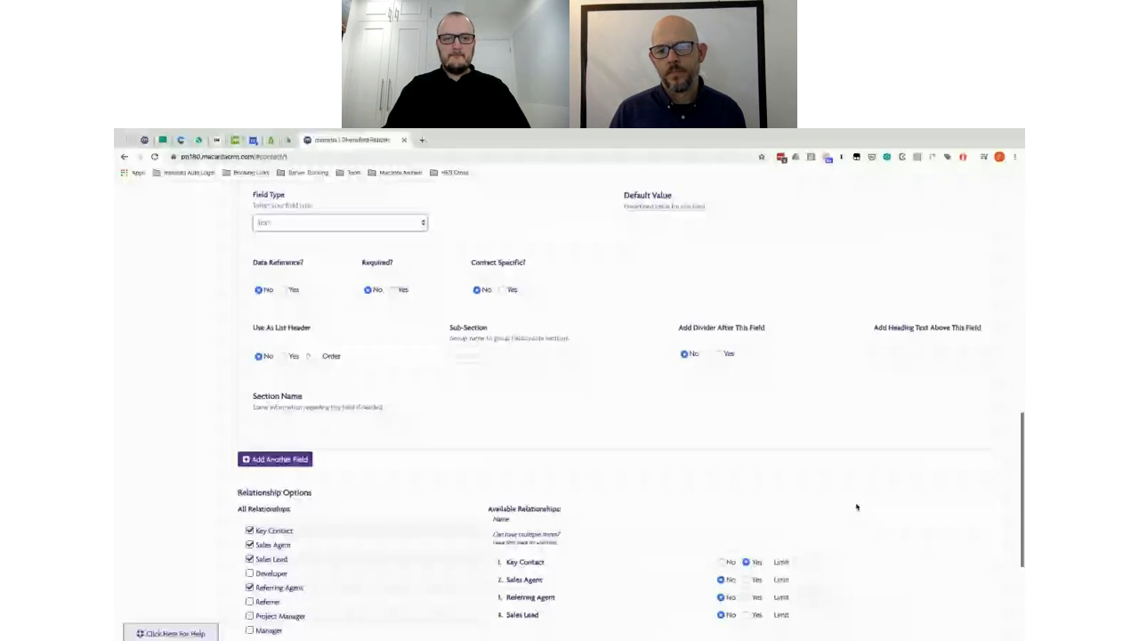
scroll(857, 507, down, 3)
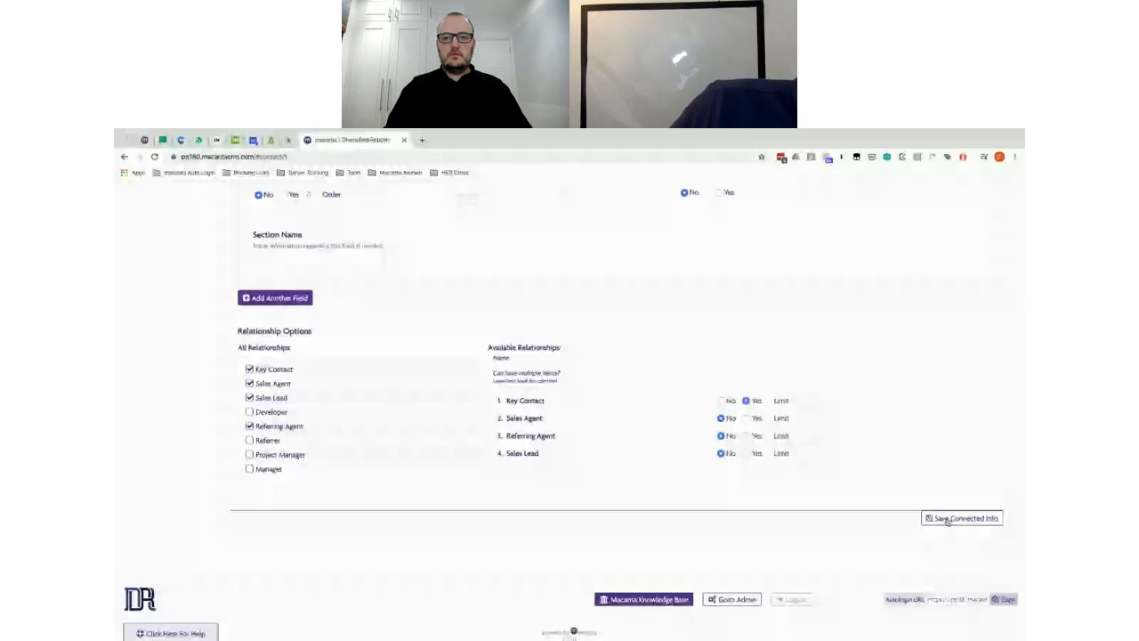
click(947, 519)
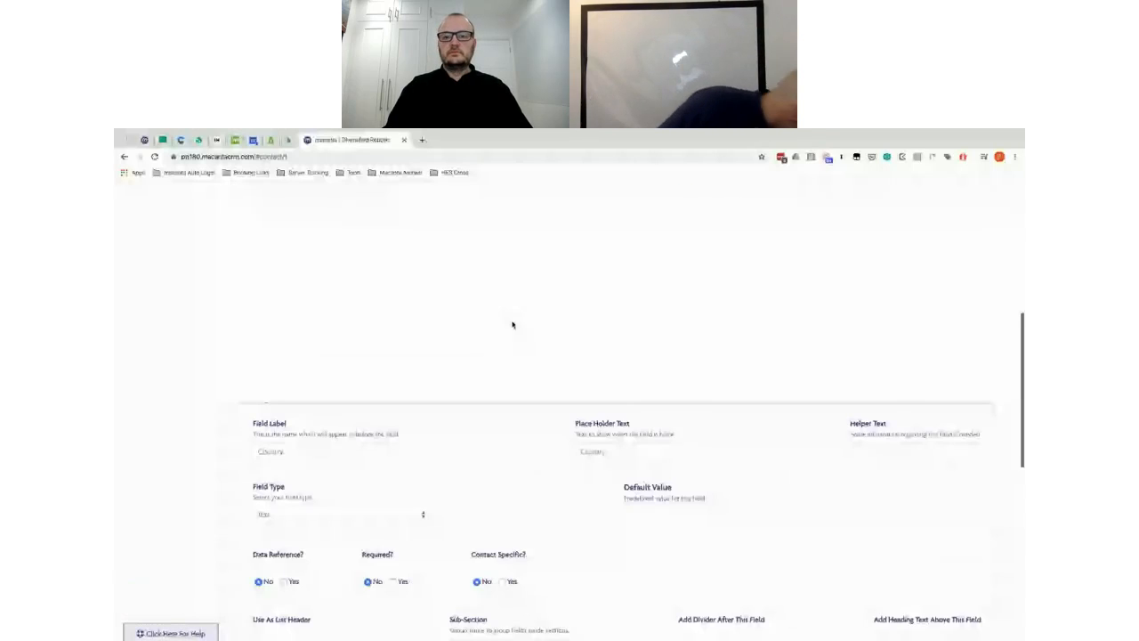
Step: Cross-check the spec sheet, then return and scroll down the CRM form
key(ctrl+Left)
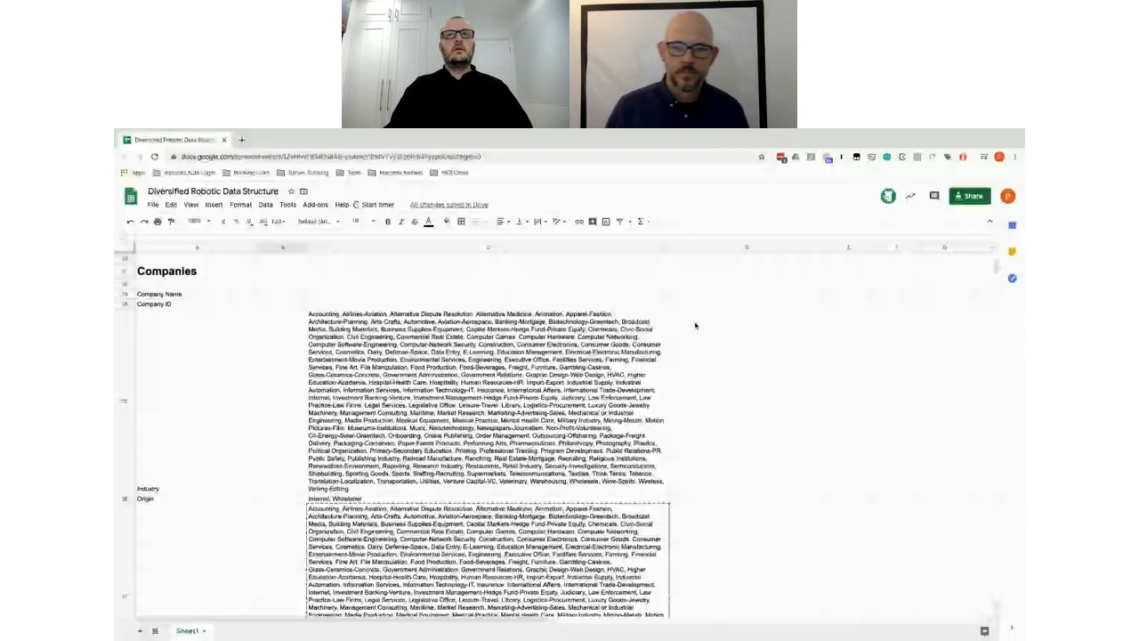
key(ctrl+Left)
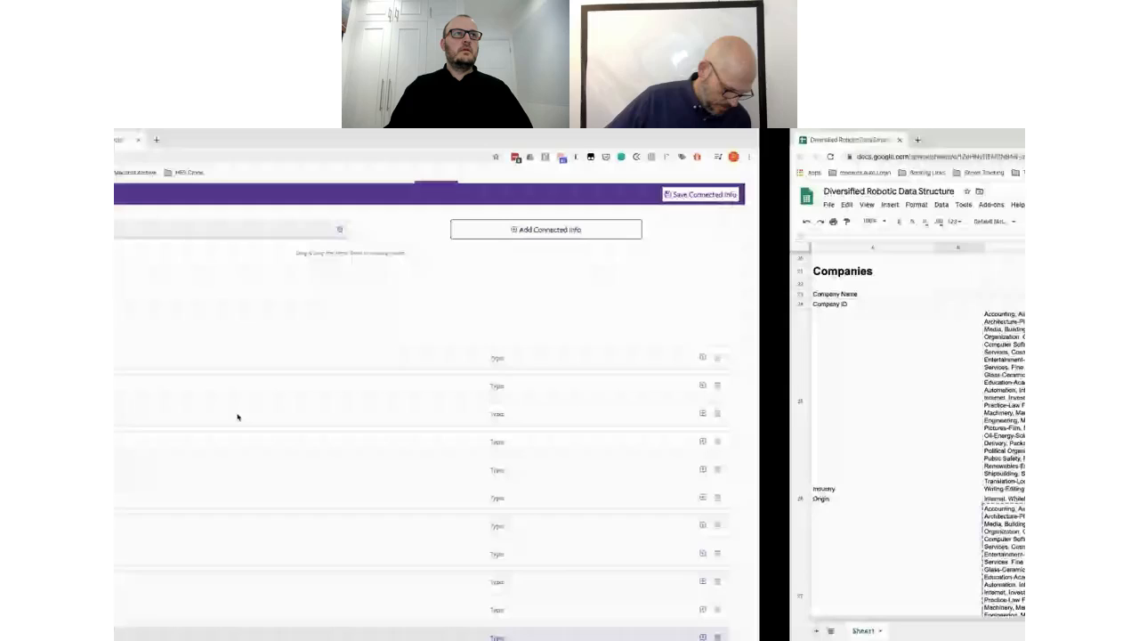
scroll(509, 376, down, 3)
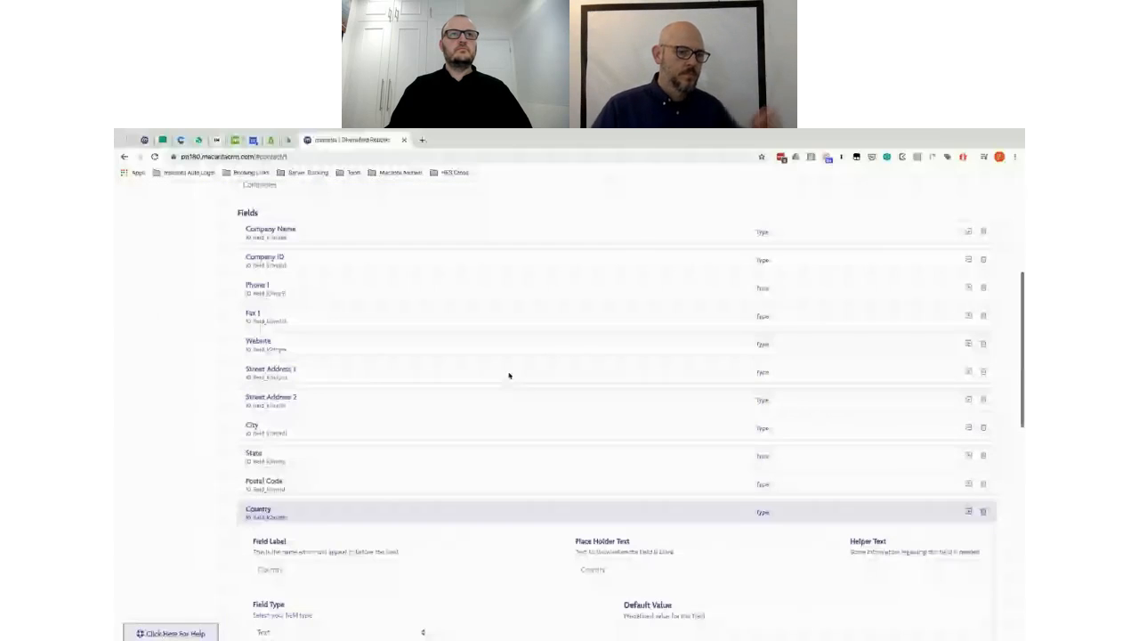
scroll(508, 376, down, 10)
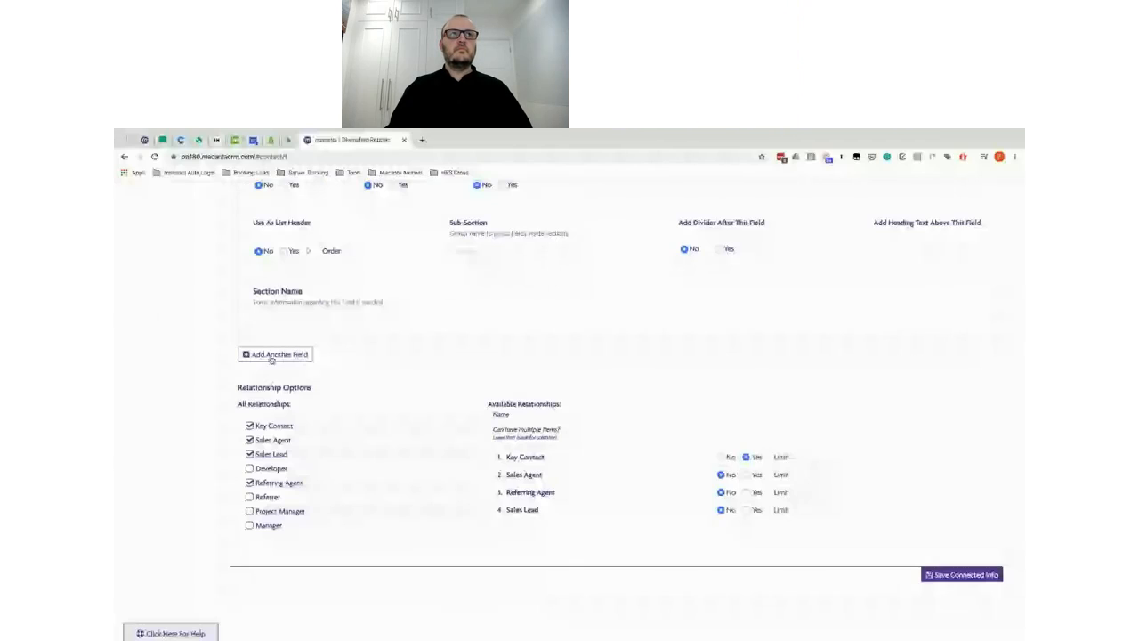
Step: Add an Industry field with Industry as placeholder and Select as its type
click(273, 356)
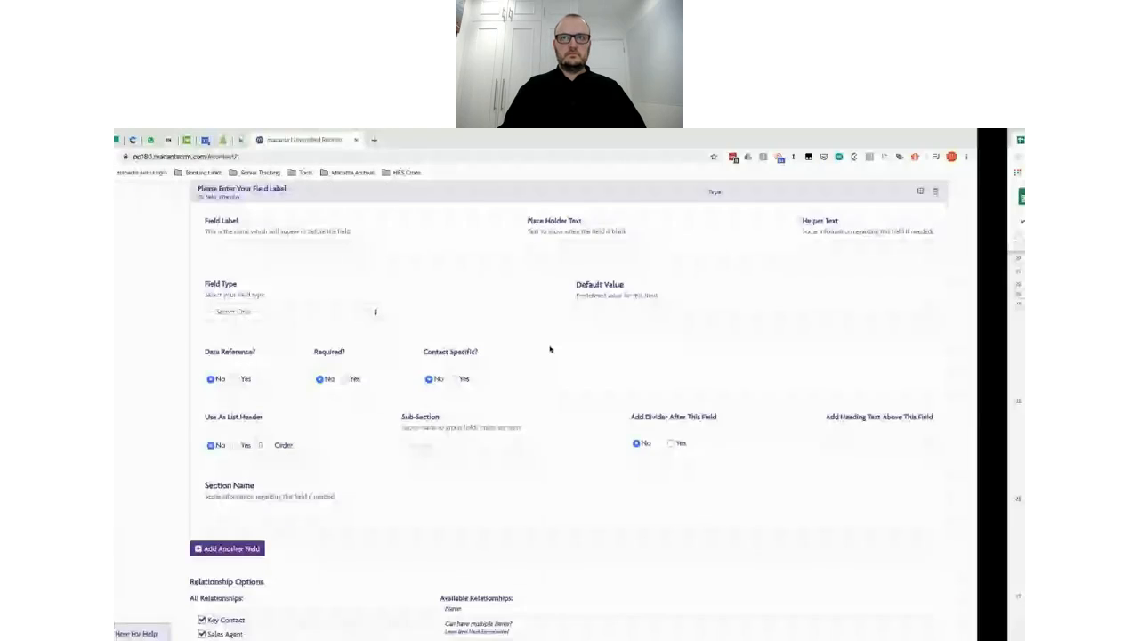
click(301, 251)
text(INdustry)
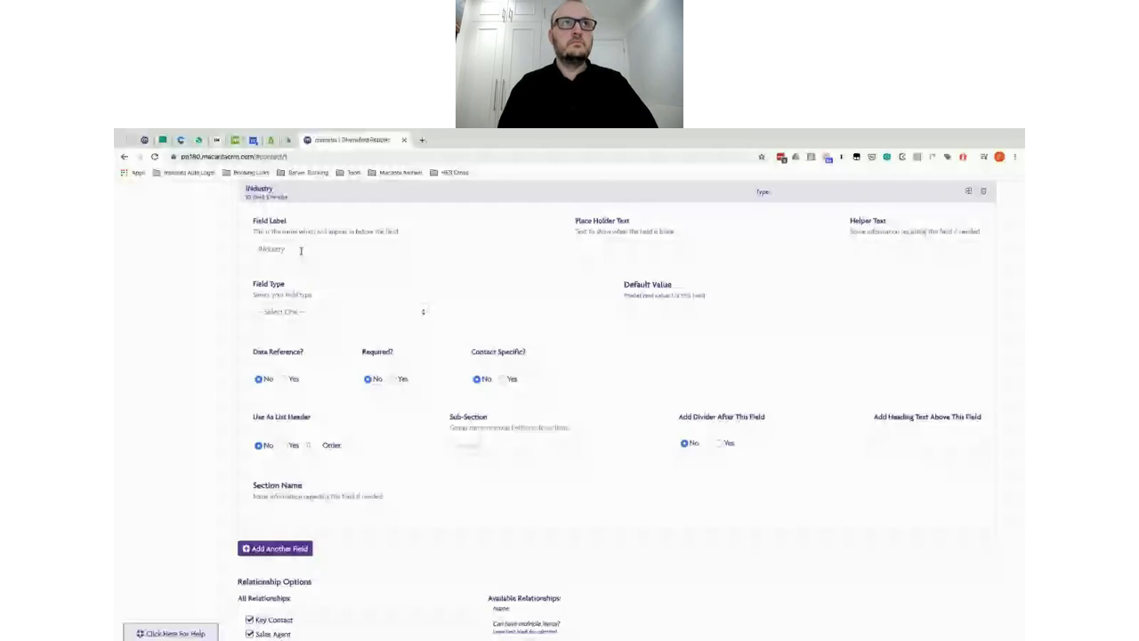
click(601, 252)
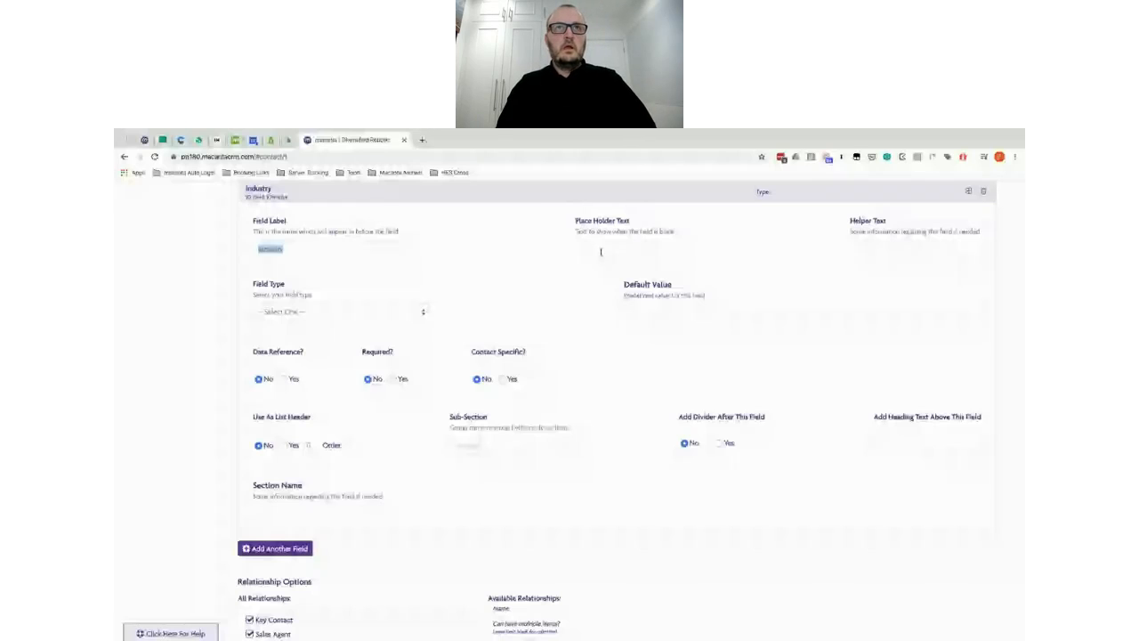
text(Industry)
click(293, 311)
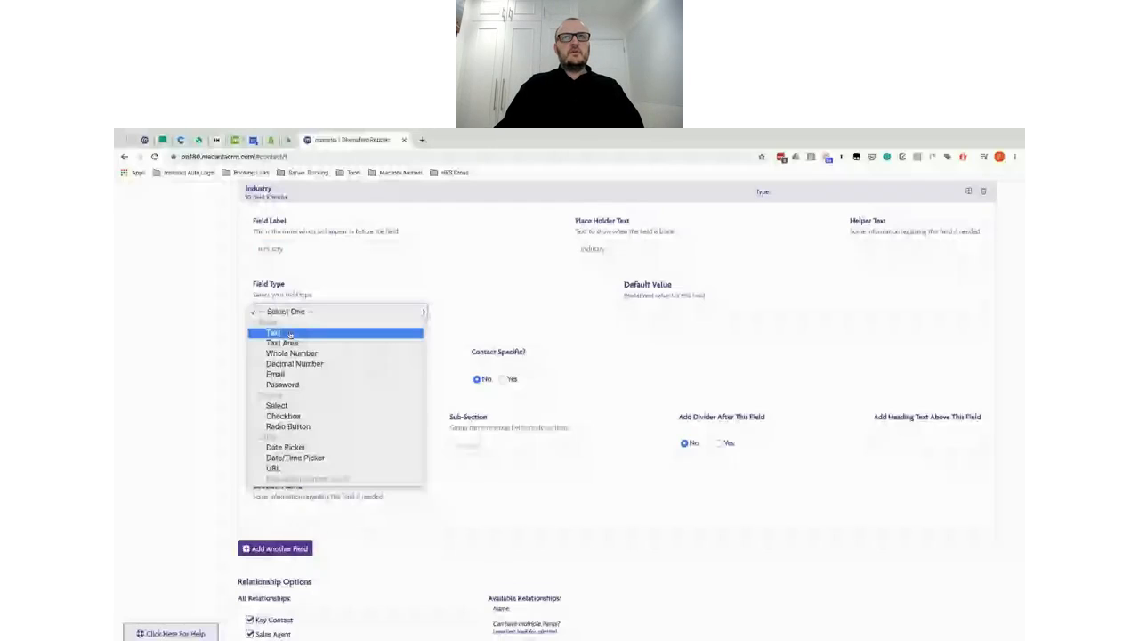
click(291, 406)
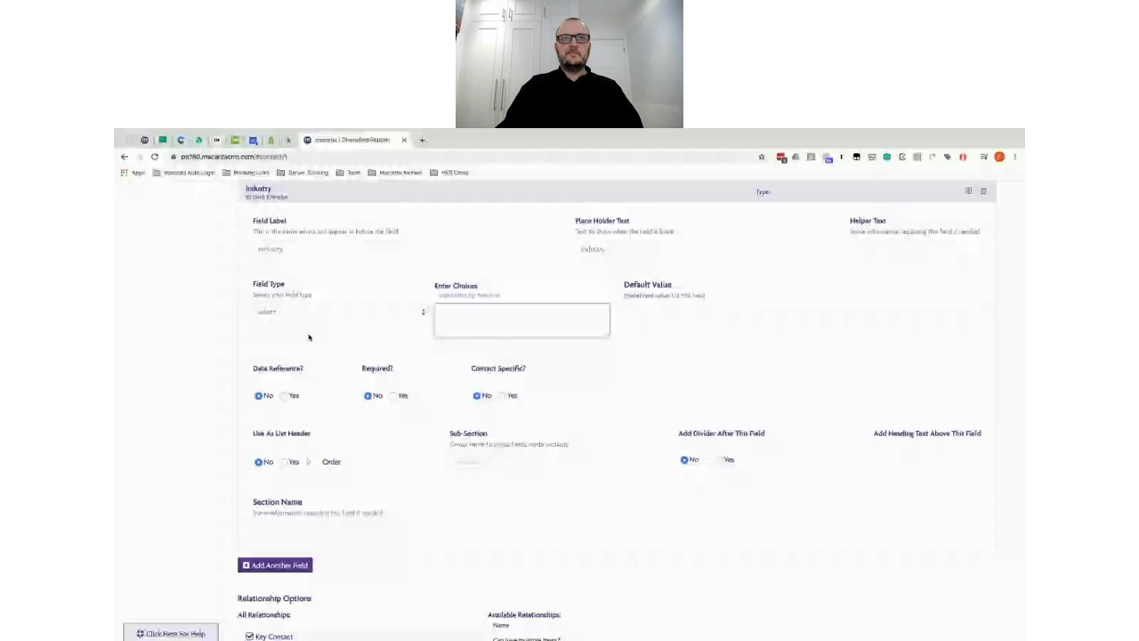
Step: Bring the industry list from TextEdit into the Enter Choices box
key(Tab)
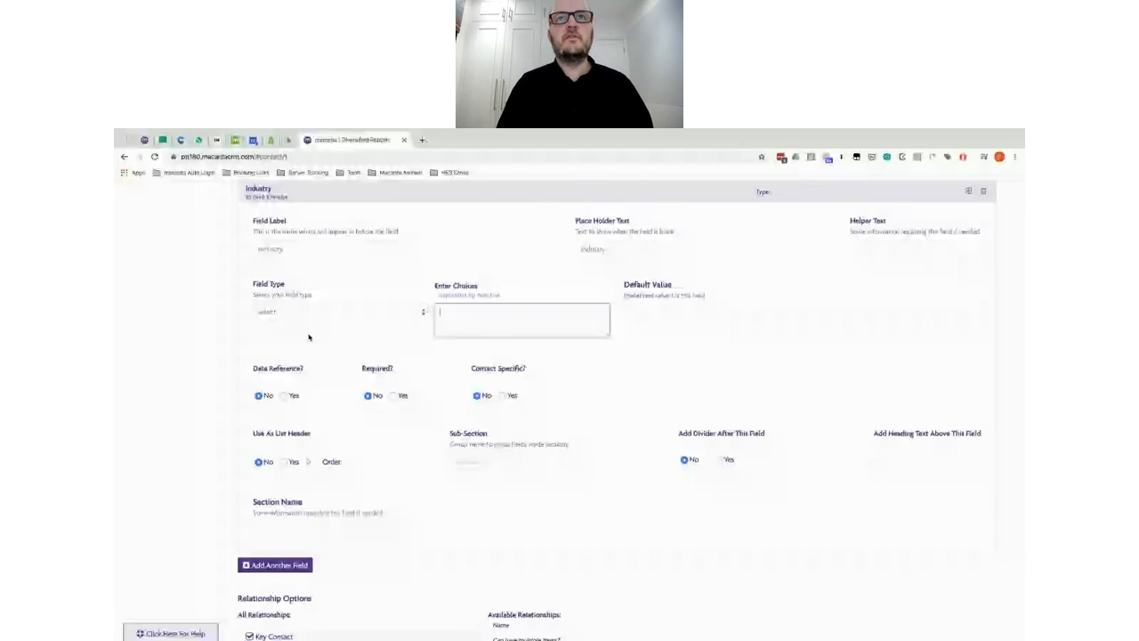
key(super+Tab)
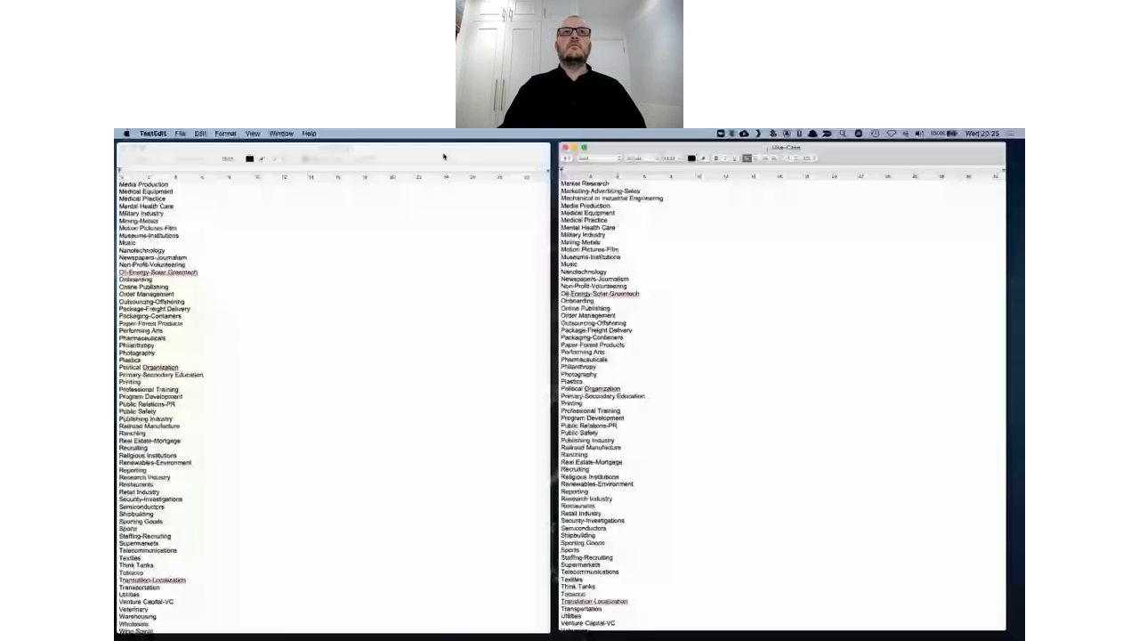
key(super+Tab)
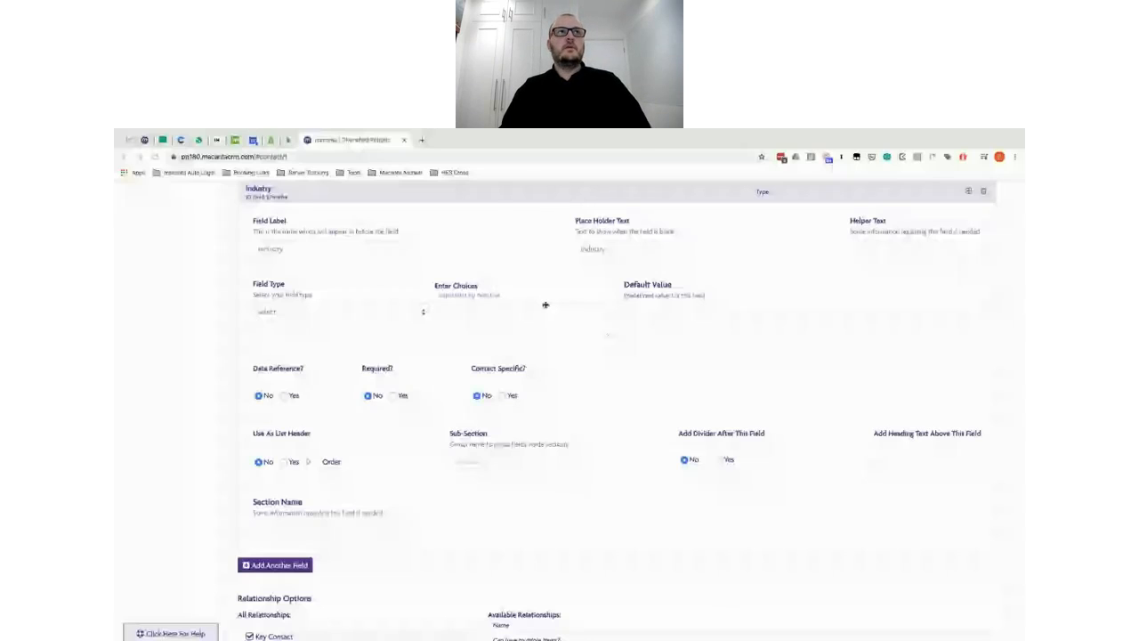
scroll(546, 304, down, 3)
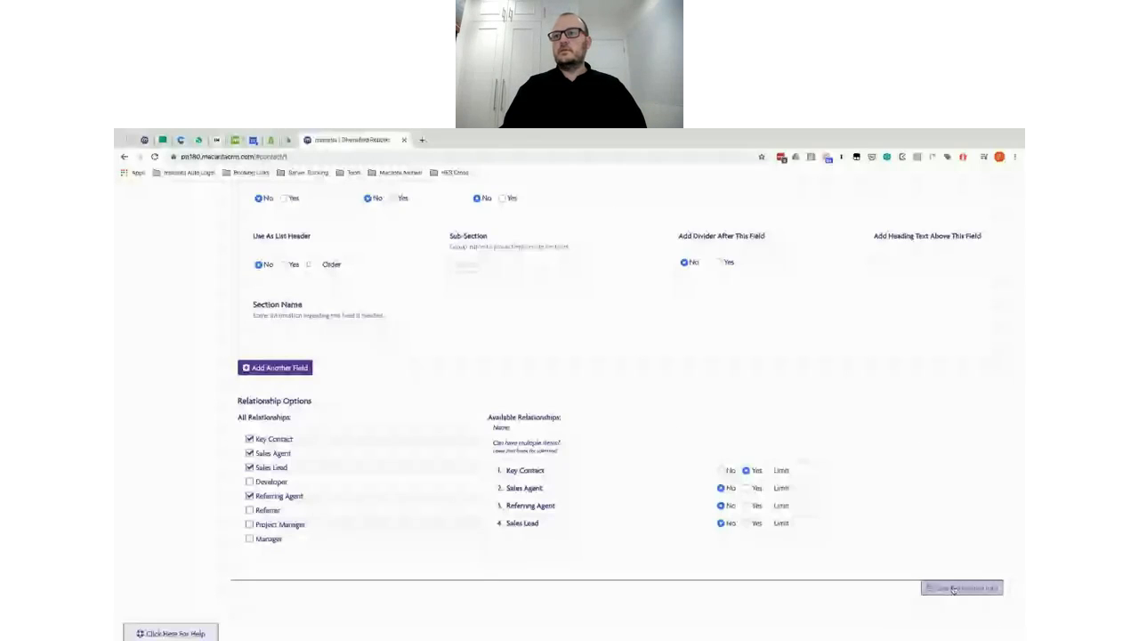
Step: Look up the Origin choices Internal and Whitelabel in the spec sheet, then move to the Work Type row
key(alt+Tab)
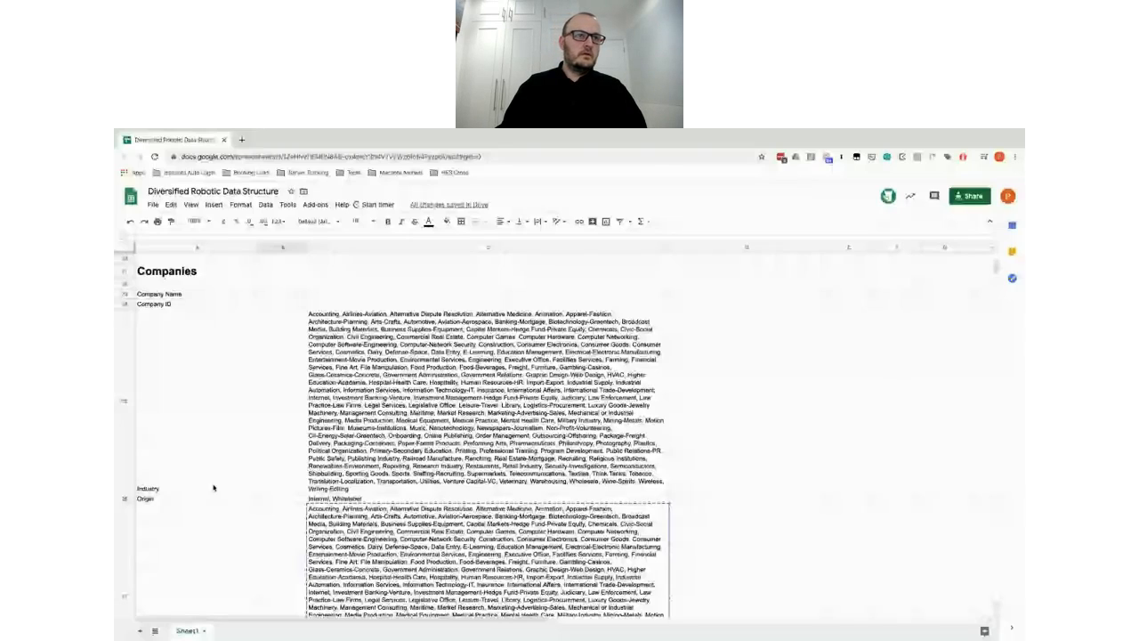
key(alt+Tab)
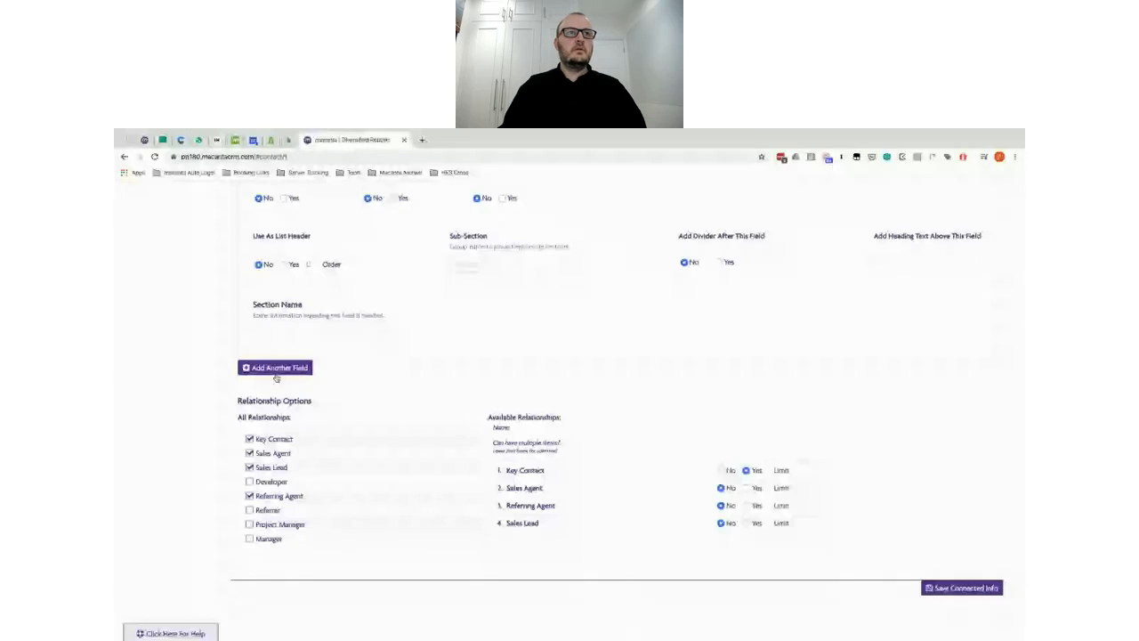
scroll(721, 265, up, 2)
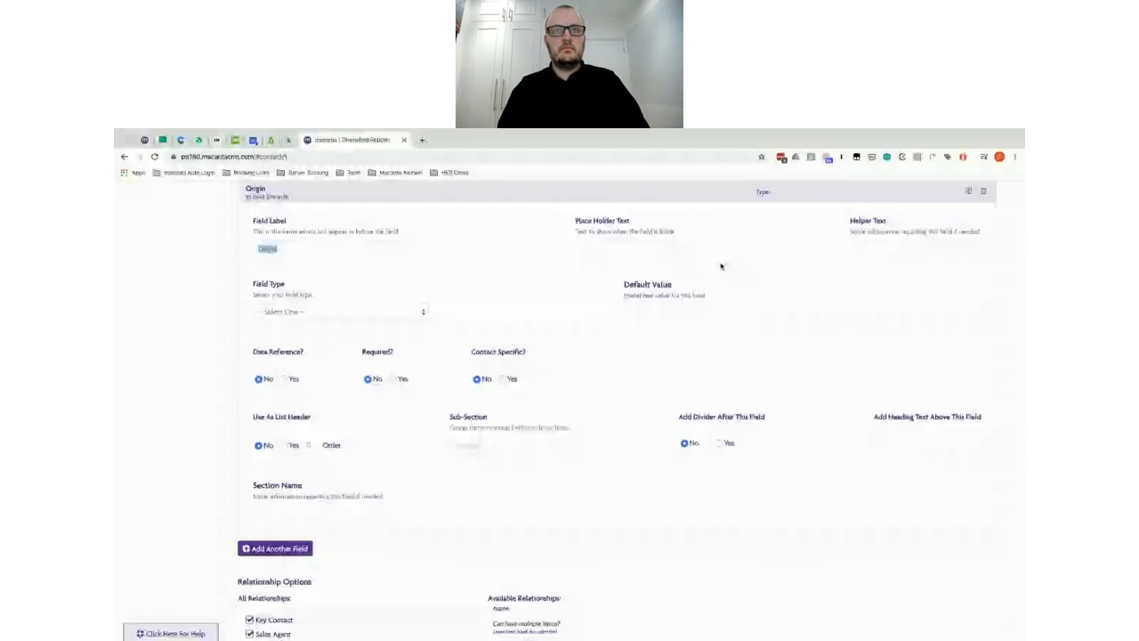
key(alt+Tab)
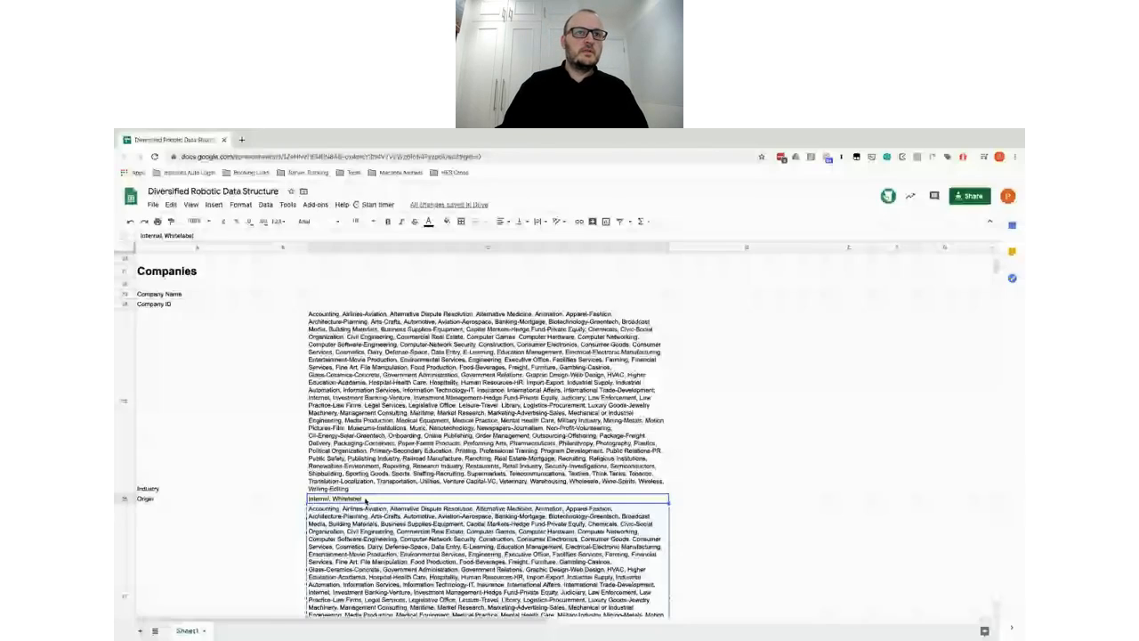
key(alt+Tab)
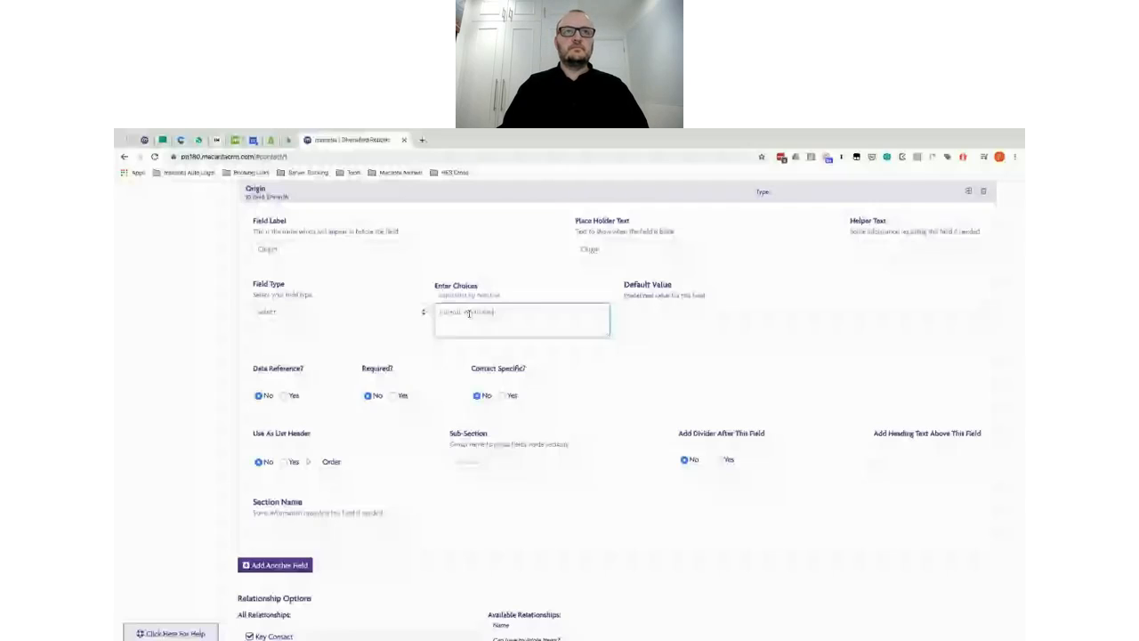
key(alt+Tab)
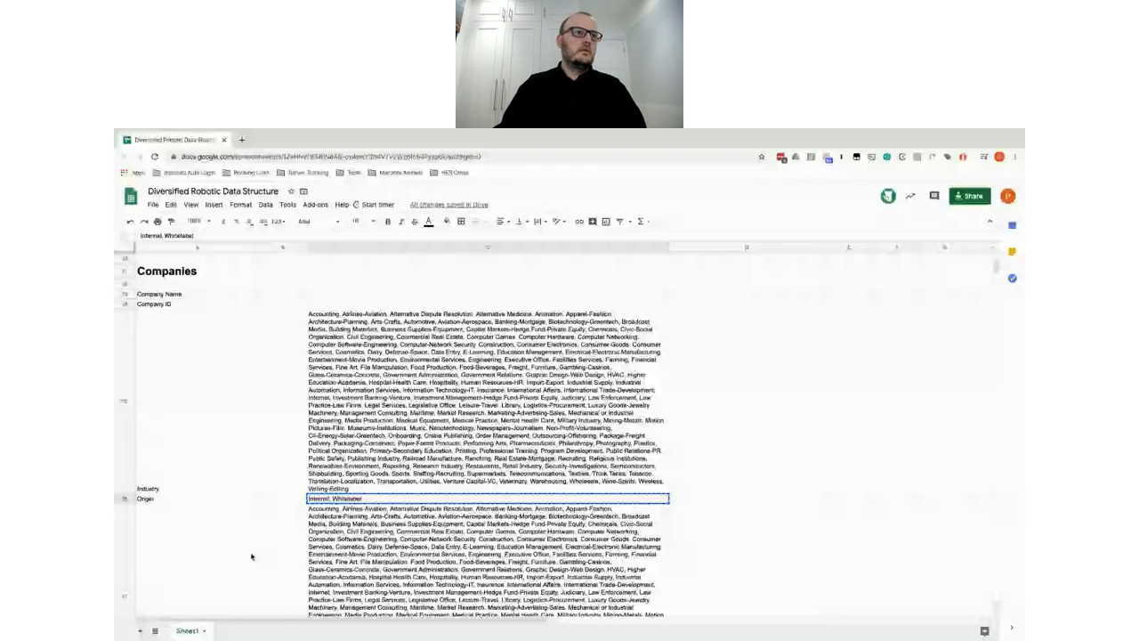
key(Down)
key(Down)
key(Left)
key(Left)
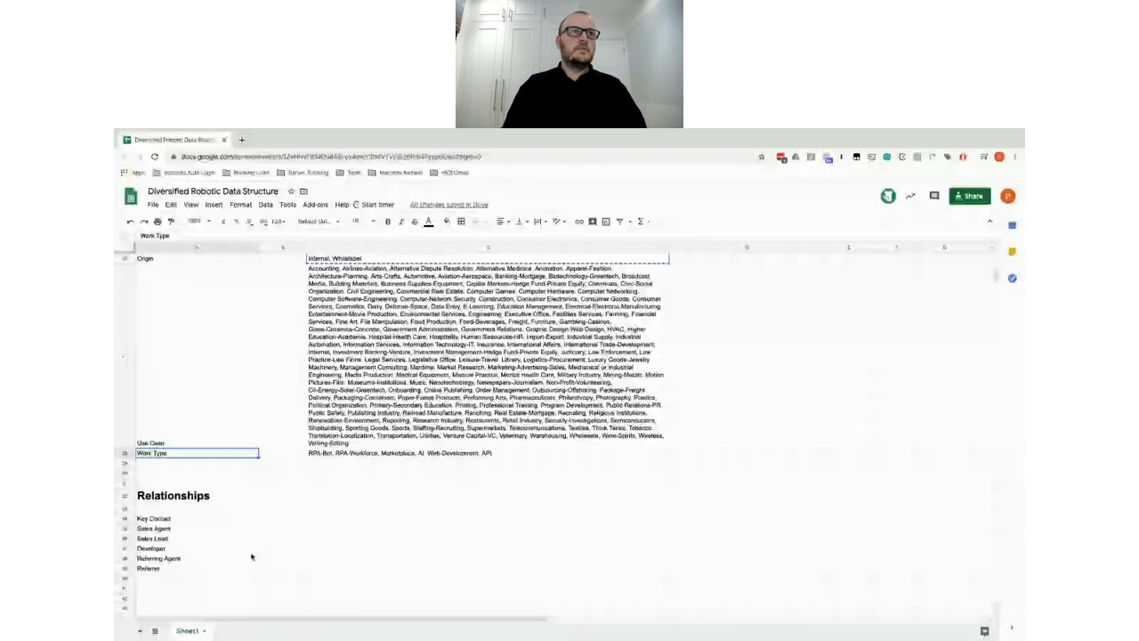
Step: Label the new field Work Type and set its type to Select
key(alt+Tab)
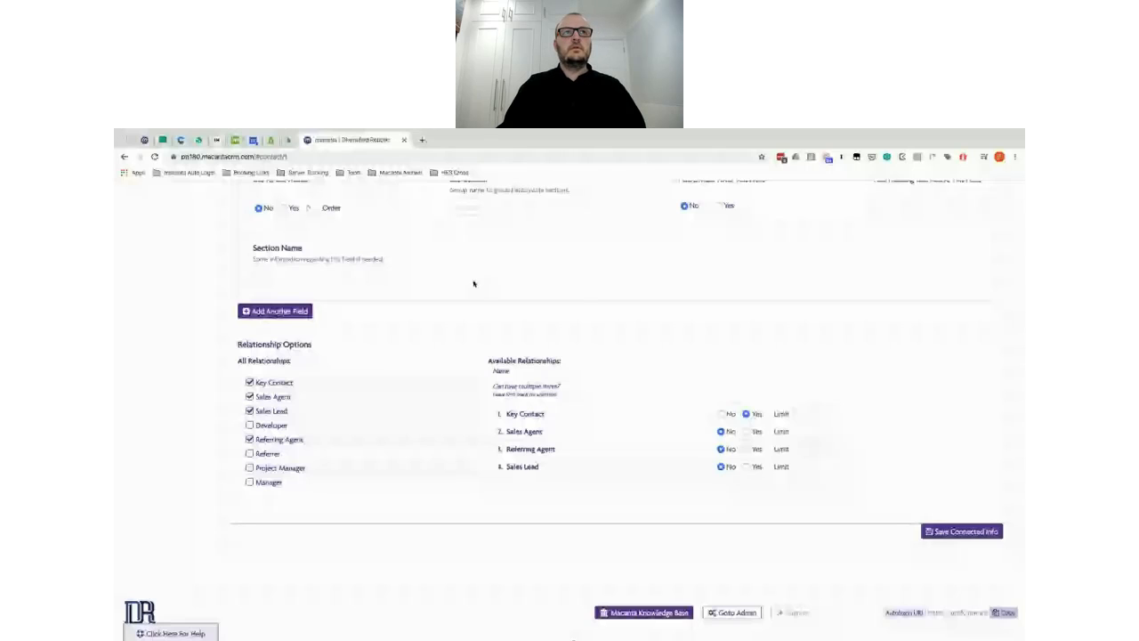
scroll(473, 283, up, 3)
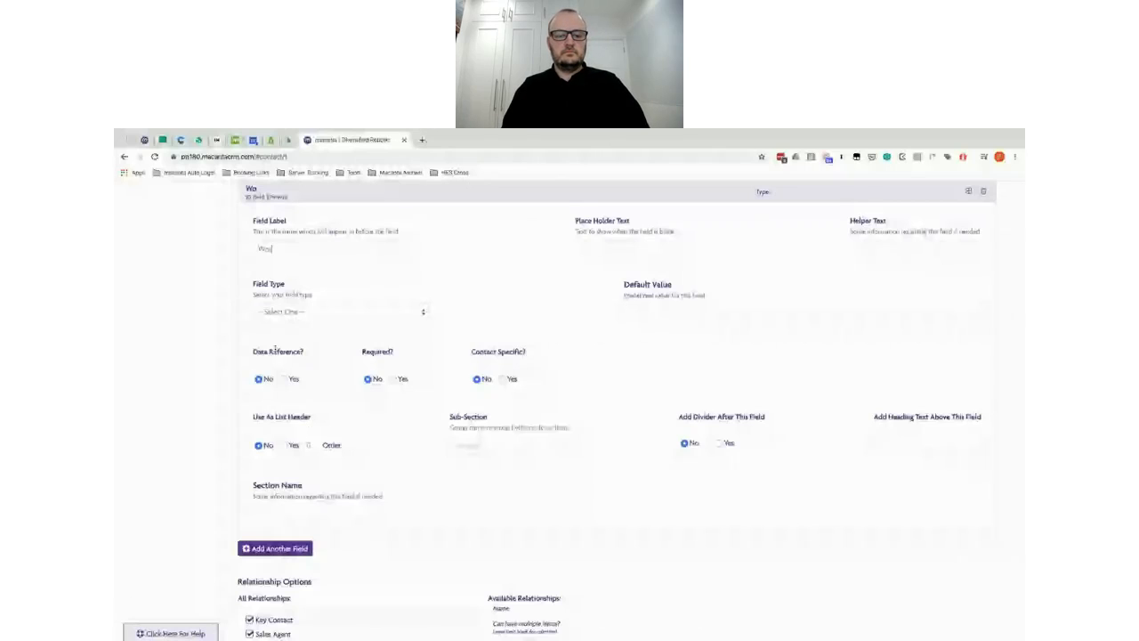
text(rk T)
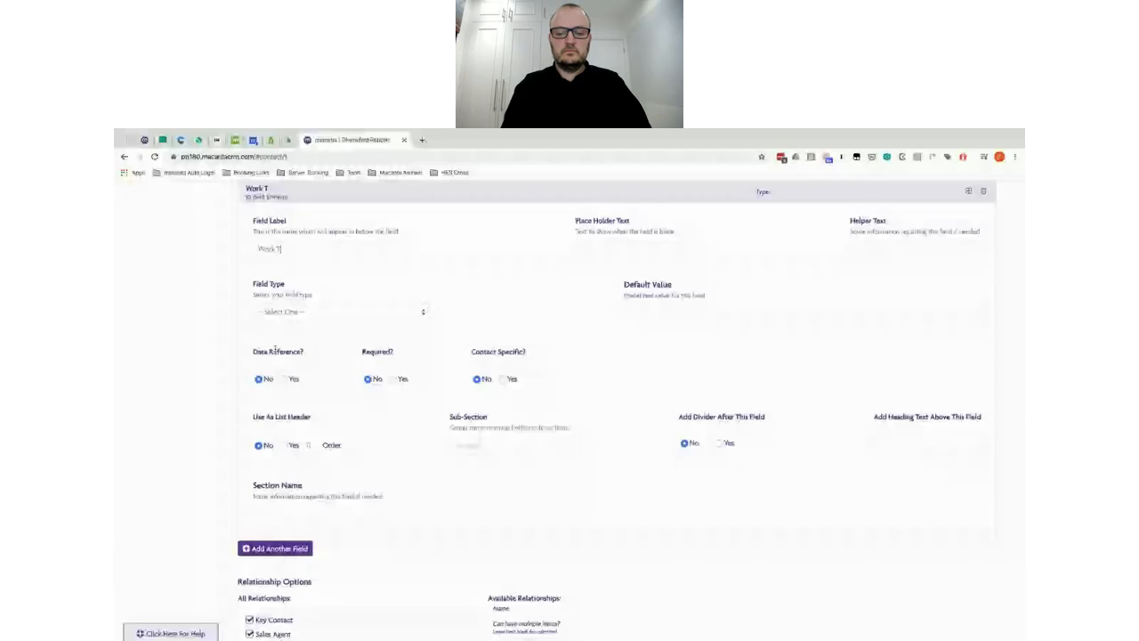
text(ype)
click(358, 312)
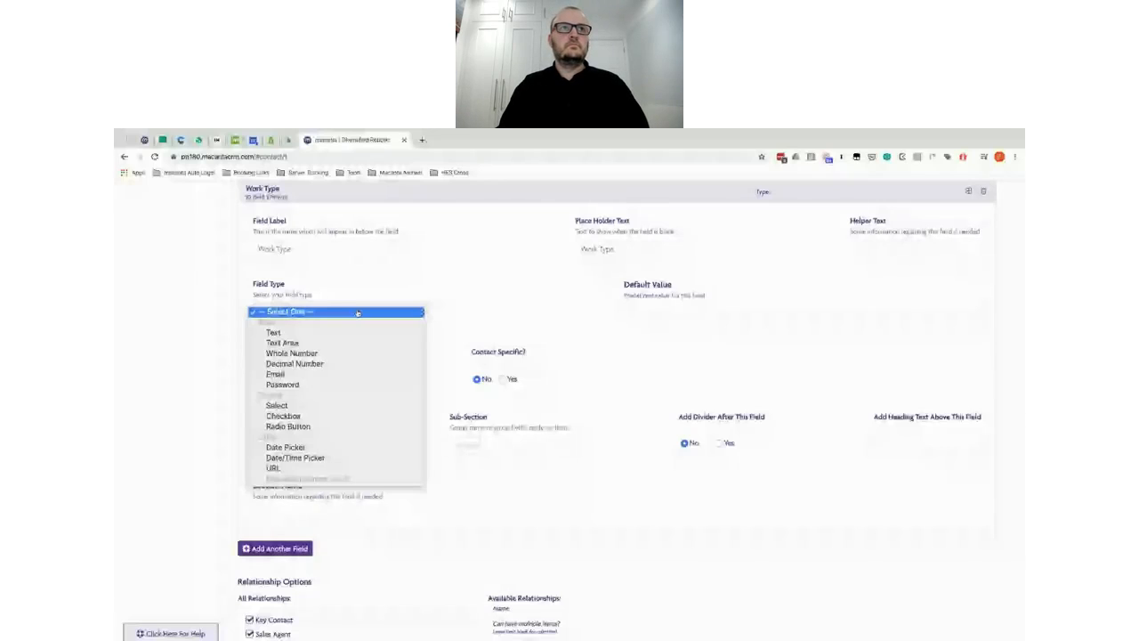
click(276, 405)
click(463, 318)
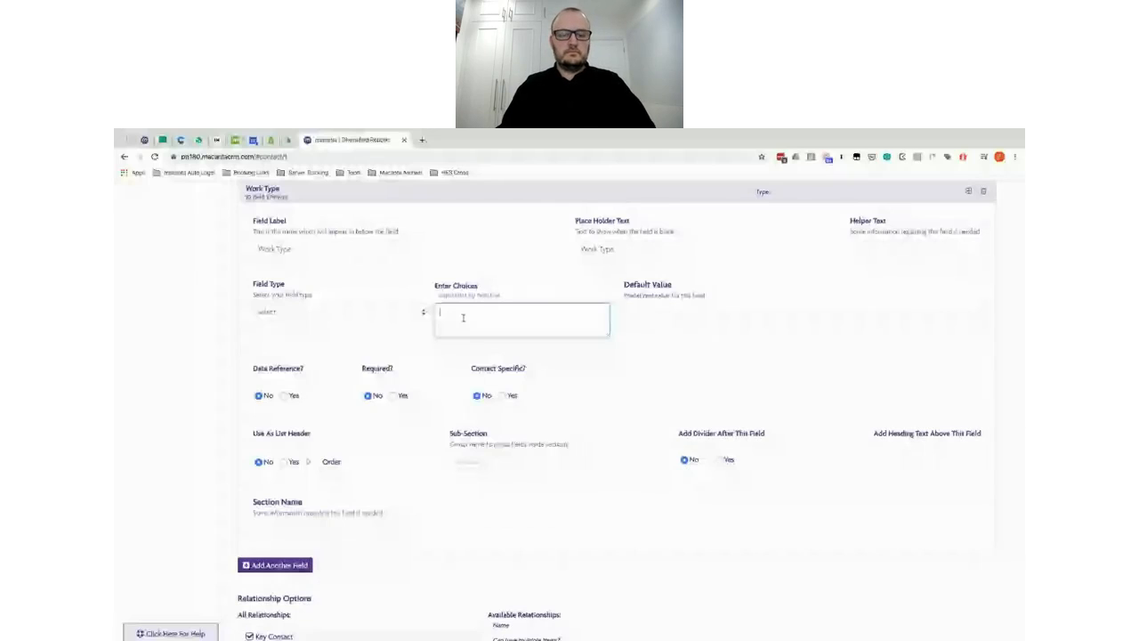
Step: Paste the Work Type choices, put each on its own line, and save
key(ctrl+v)
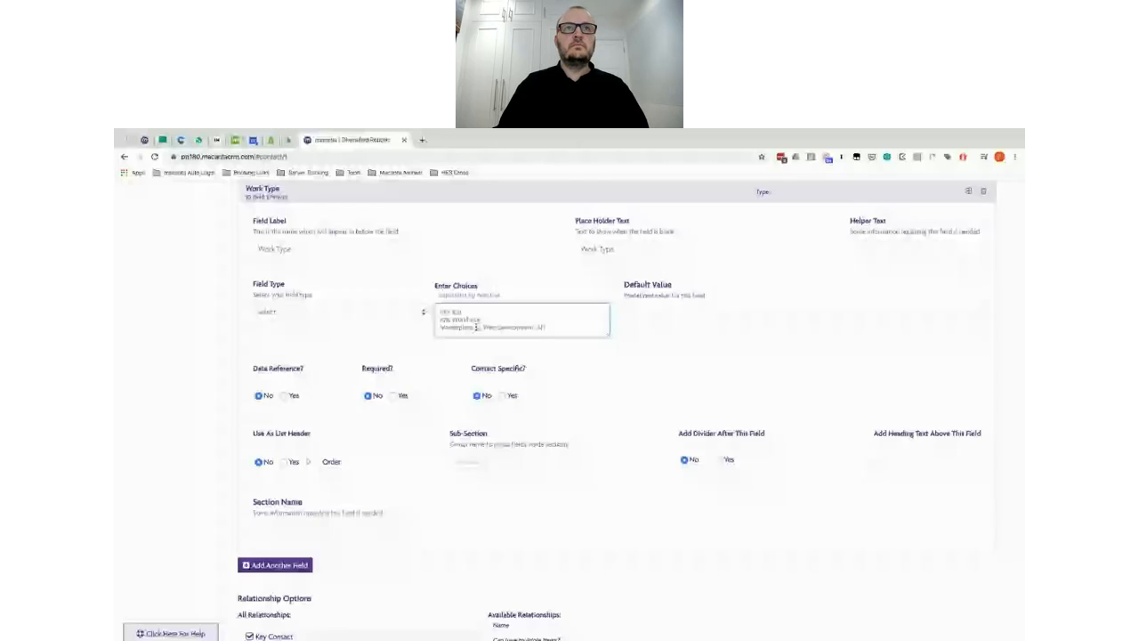
click(477, 327)
key(Return)
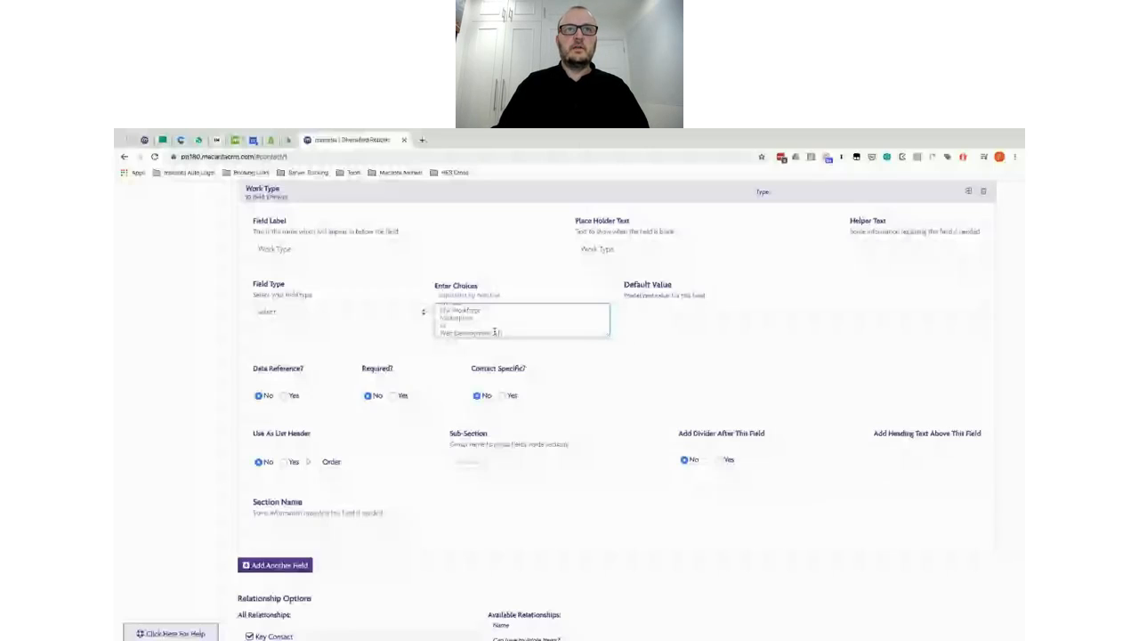
scroll(495, 332, down, 3)
click(945, 556)
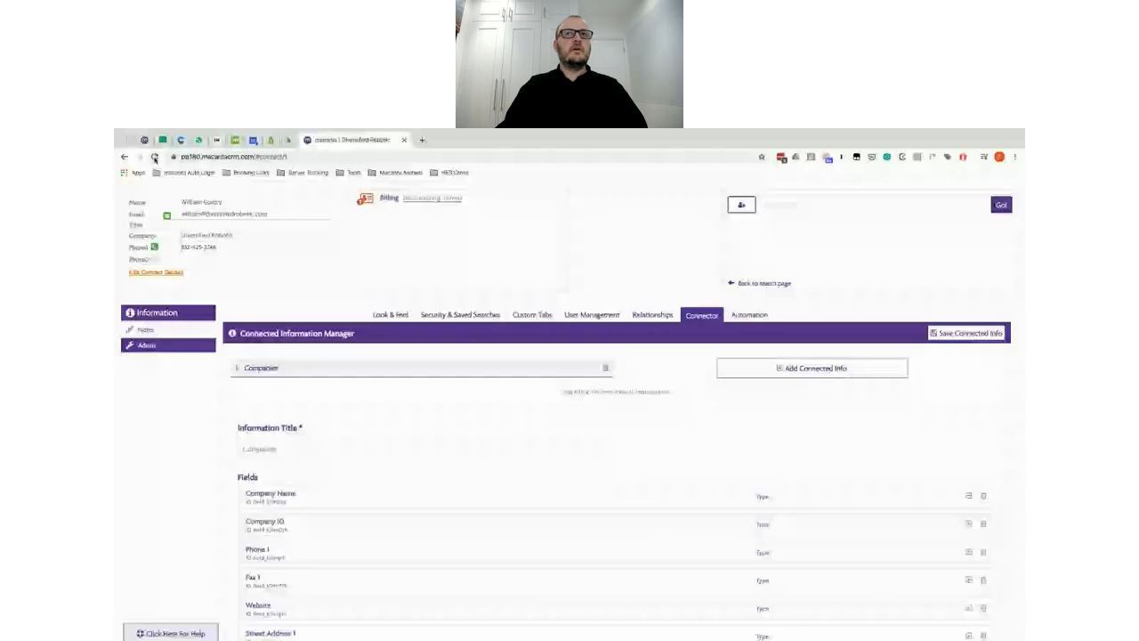
Step: Reload to verify the Work Type field, then go to Admin's connected information manager
click(154, 158)
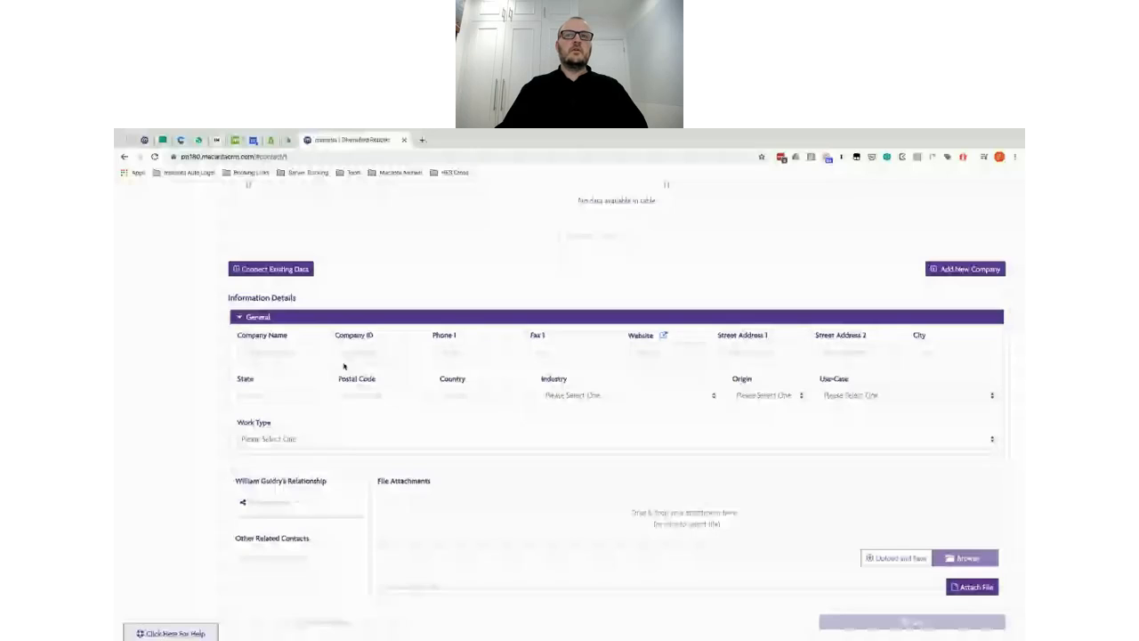
scroll(172, 300, up, 2)
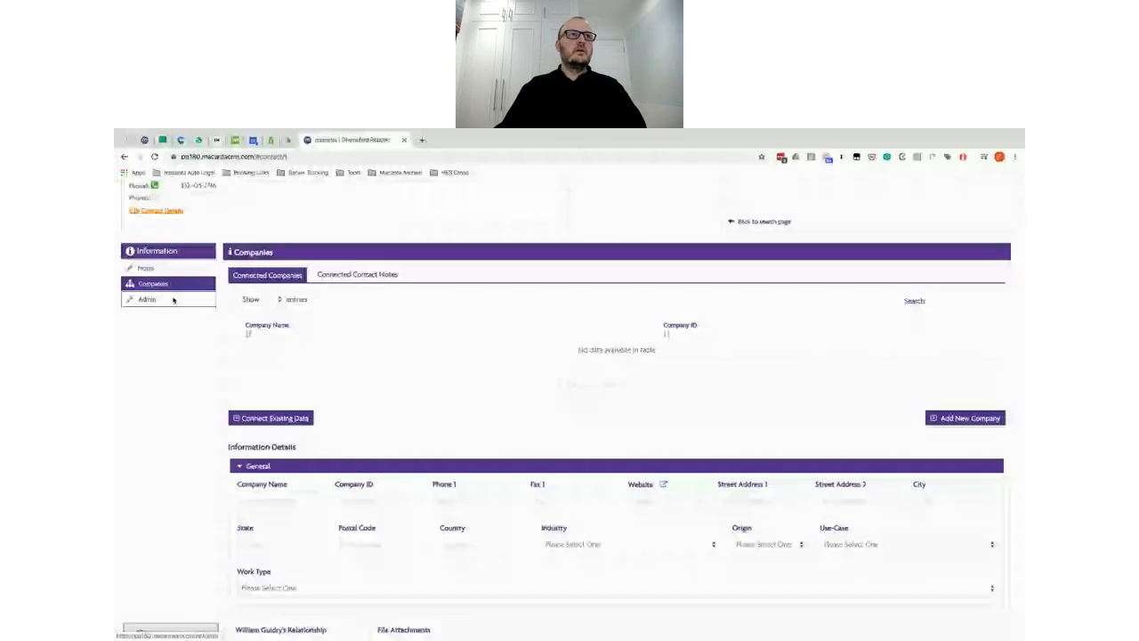
click(174, 300)
click(702, 253)
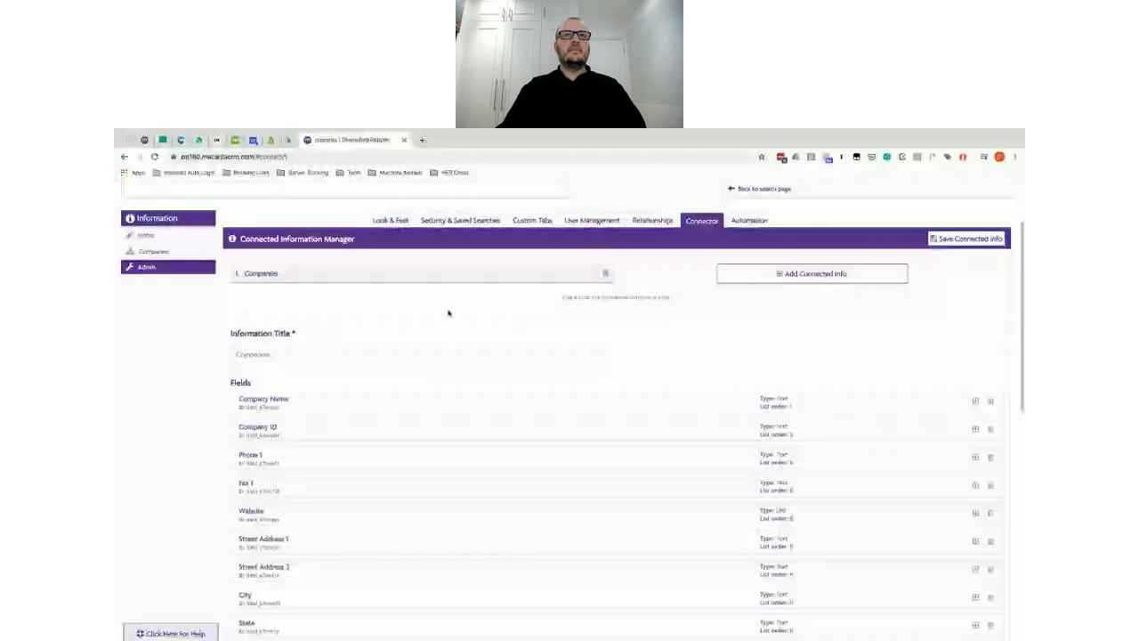
Step: Expand the Company Name field and review its Text type, data reference and list header order 1
scroll(448, 312, down, 1)
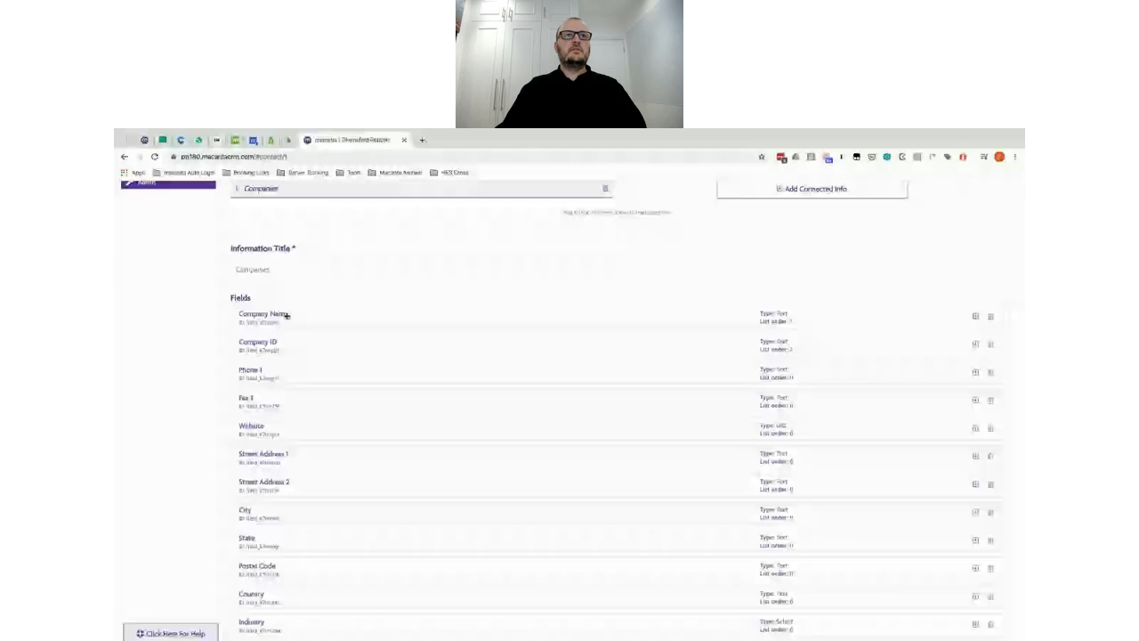
click(287, 316)
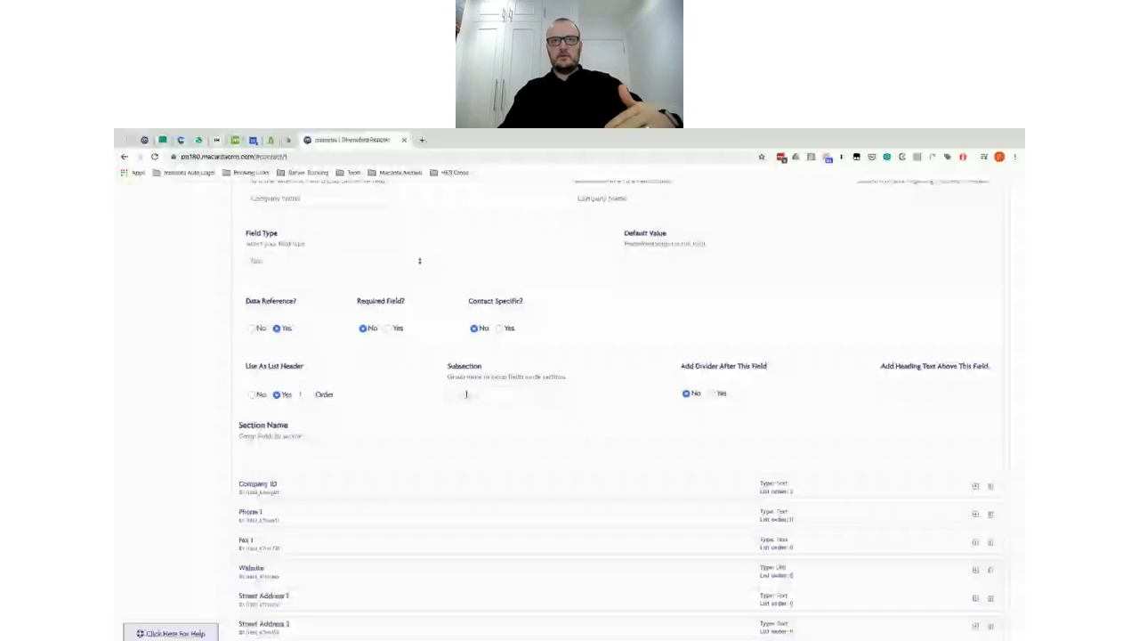
scroll(465, 394, down, 1)
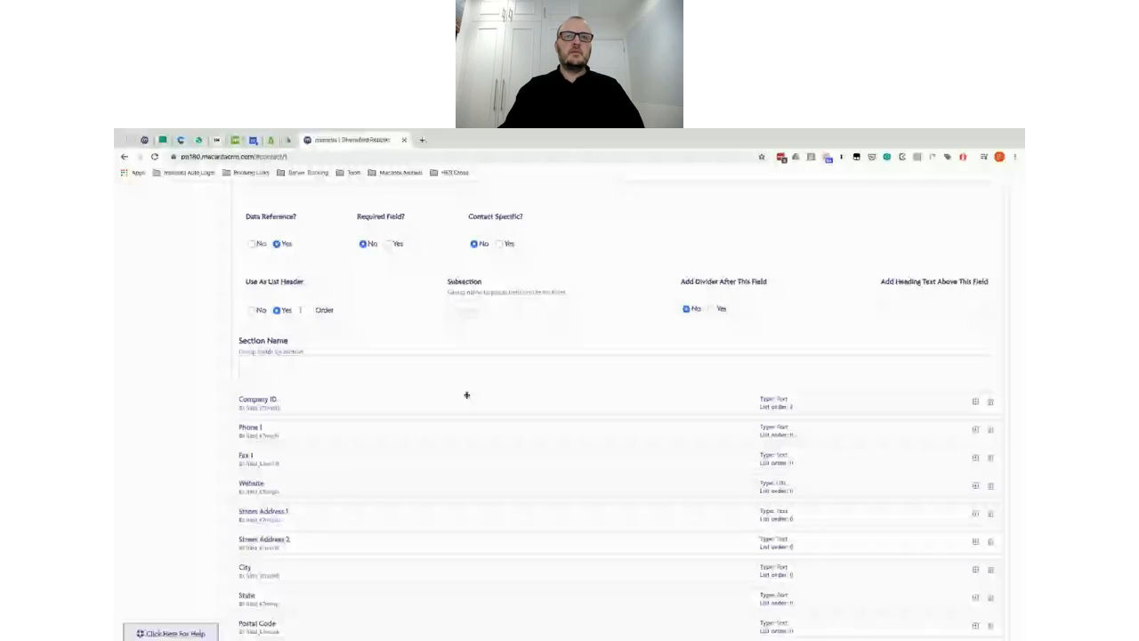
scroll(338, 509, down, 2)
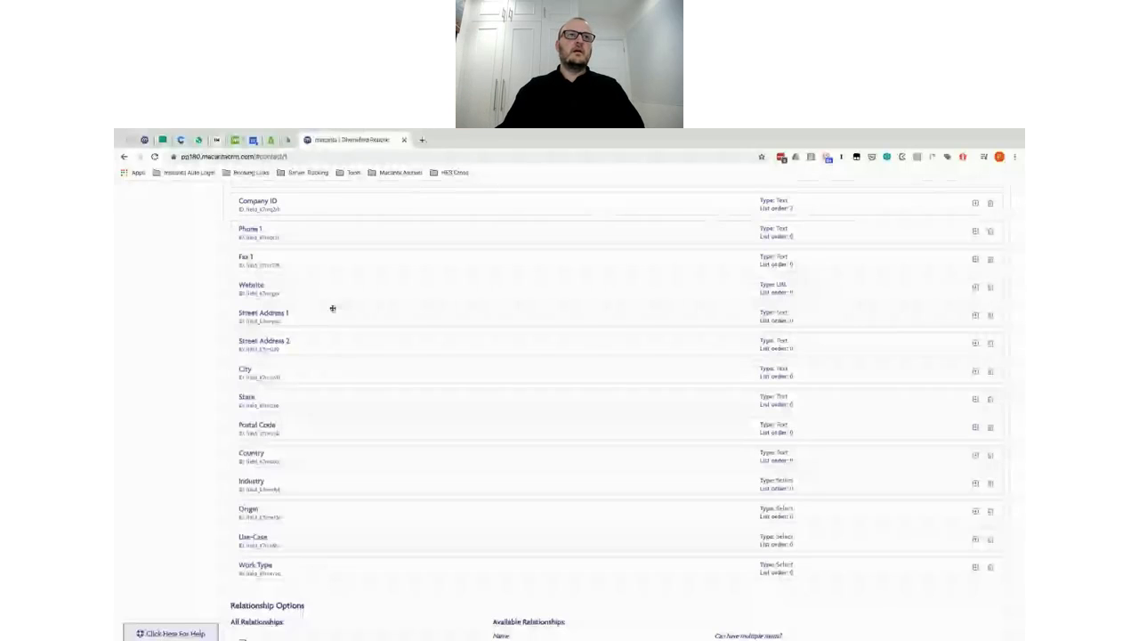
scroll(332, 308, up, 1)
scroll(330, 311, up, 1)
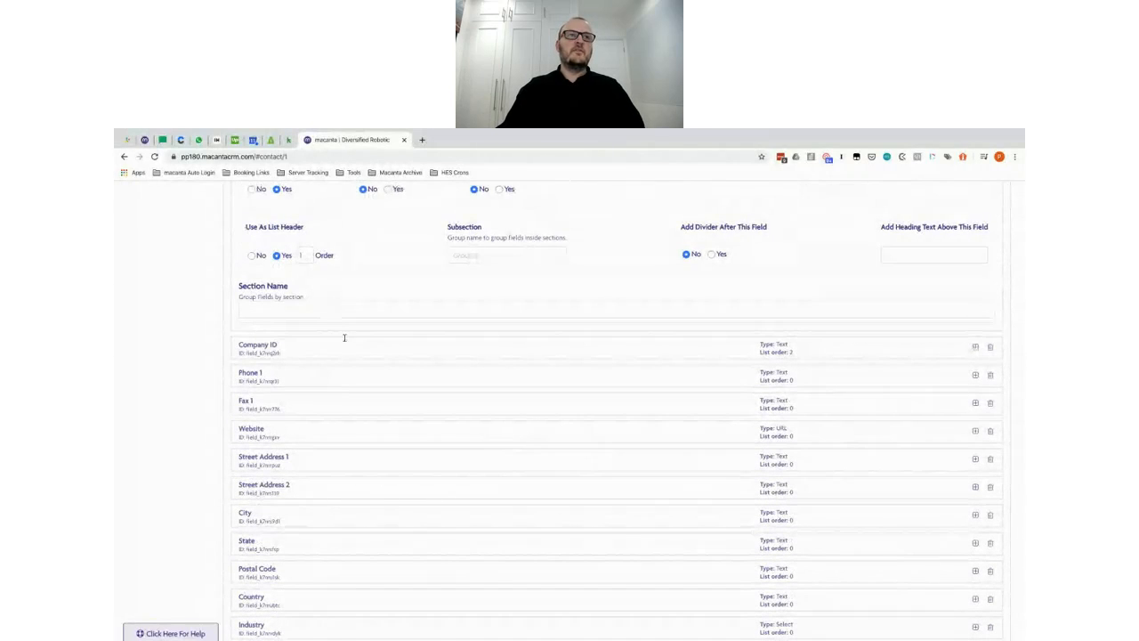
scroll(345, 337, up, 1)
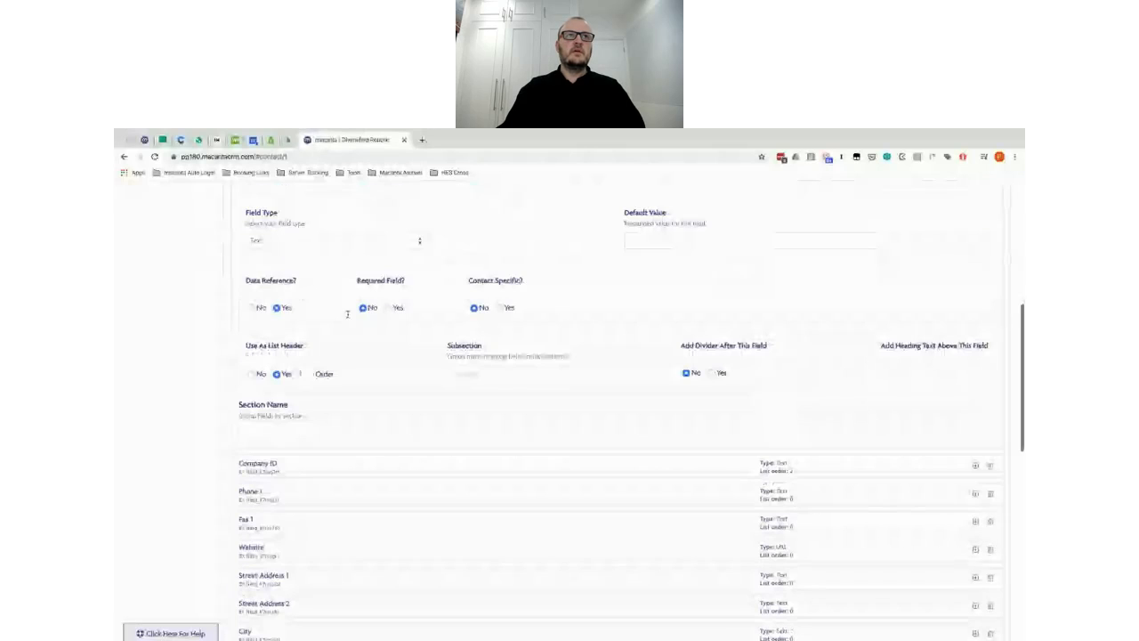
scroll(347, 313, up, 1)
scroll(303, 490, down, 1)
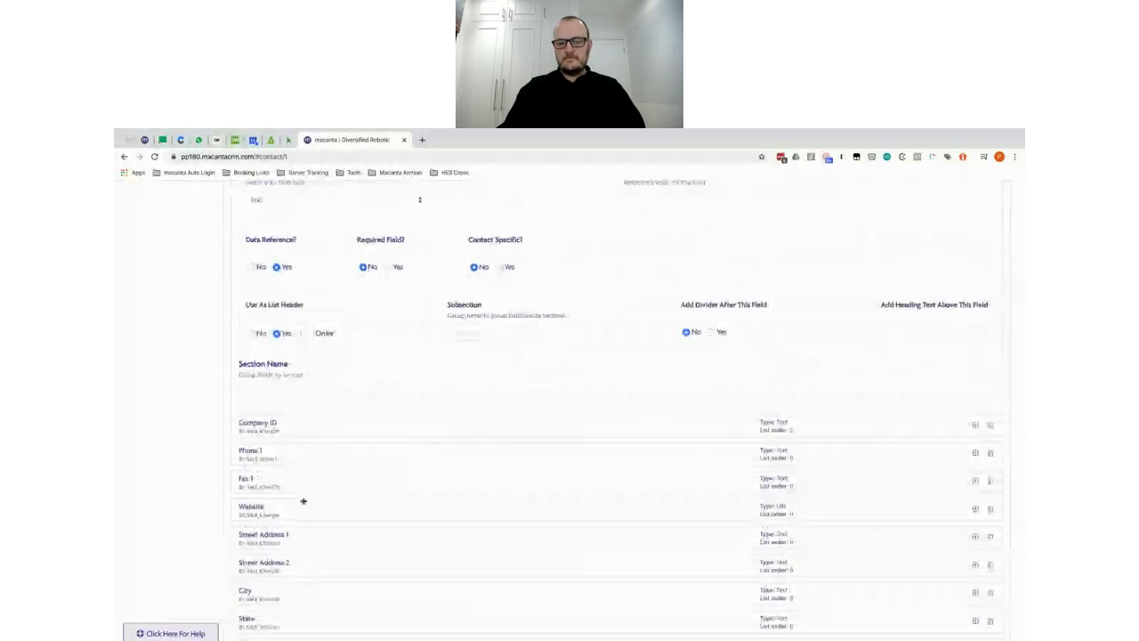
Step: Fill in the first company field's Subsection and check the existing subsection names for Company ID
click(471, 332)
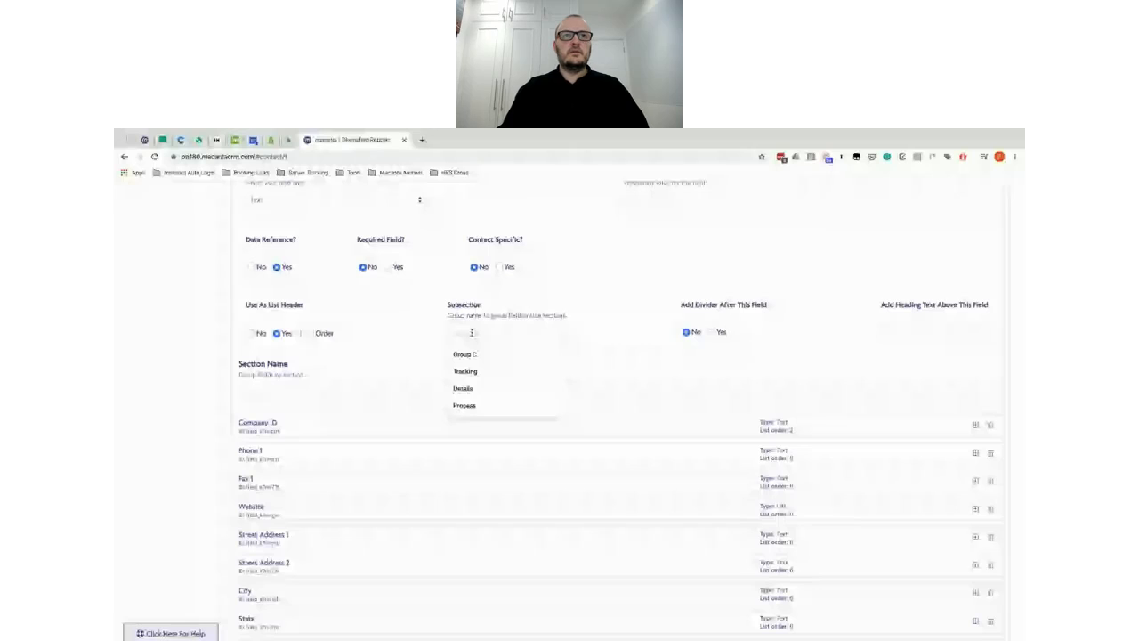
text(Swd)
scroll(483, 433, up, 1)
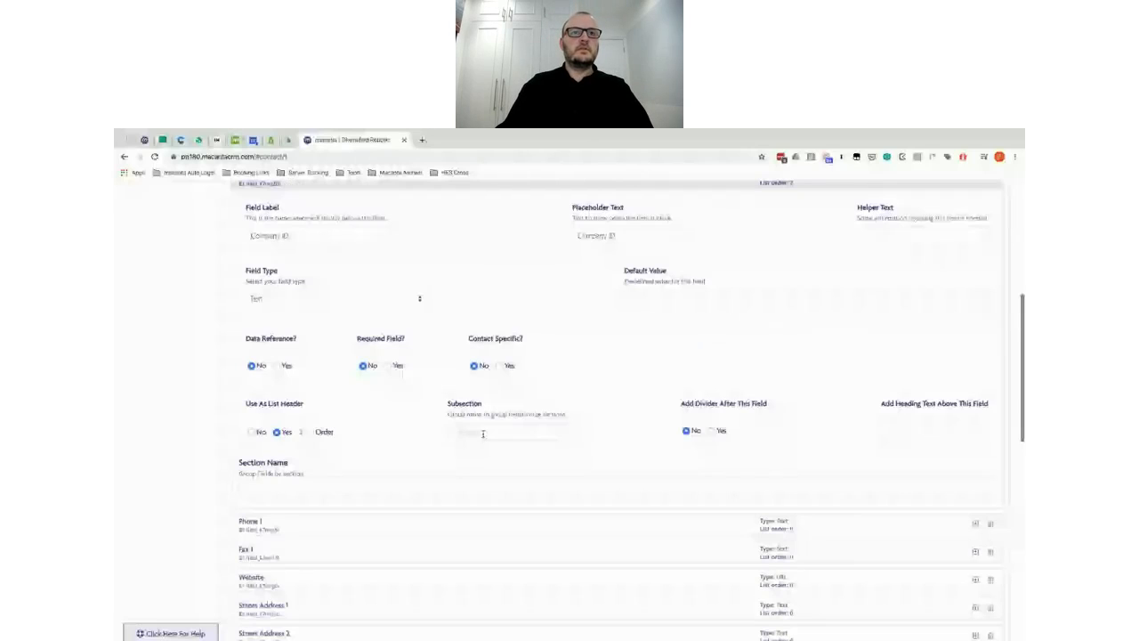
click(479, 432)
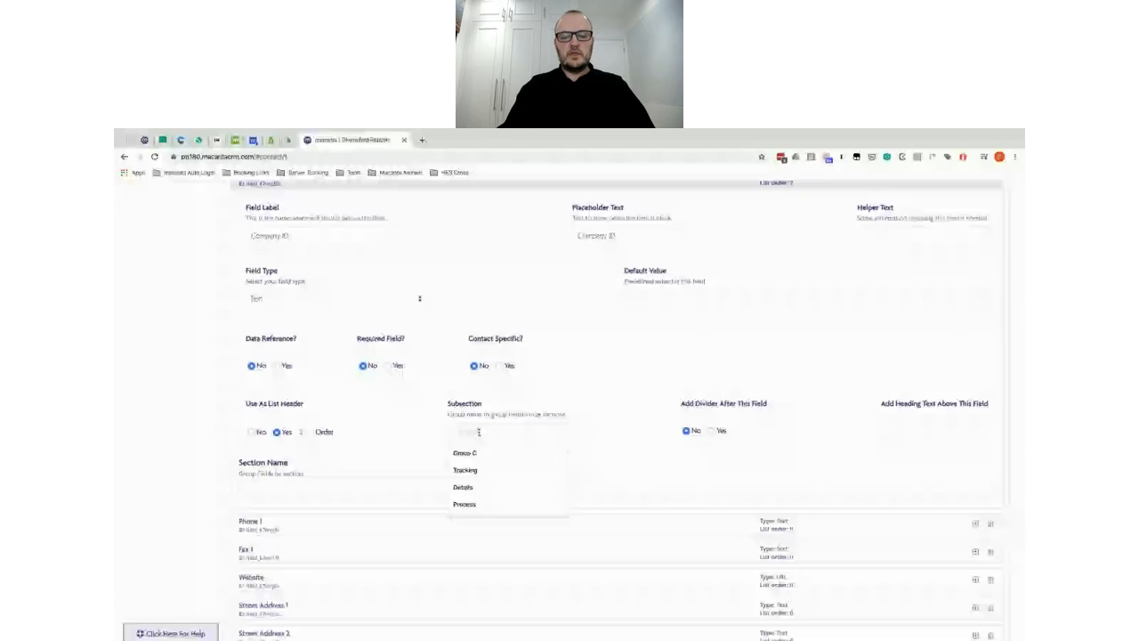
Step: Go through Phone 1, Fax 1, Street Address 1, State and Country, reusing the Address subsection
click(391, 525)
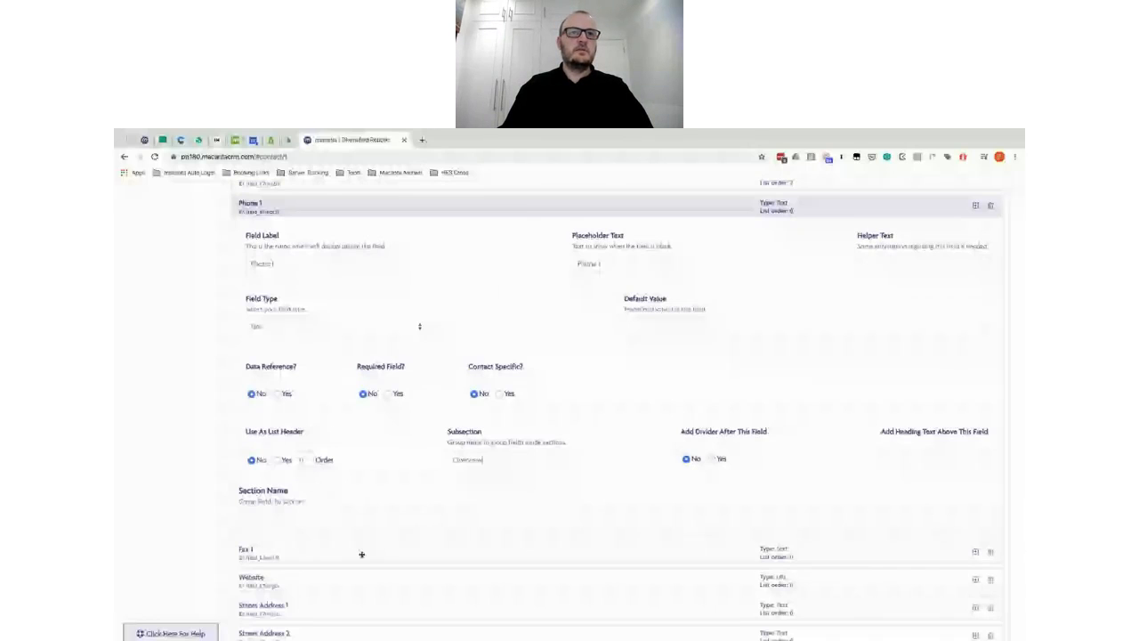
click(361, 555)
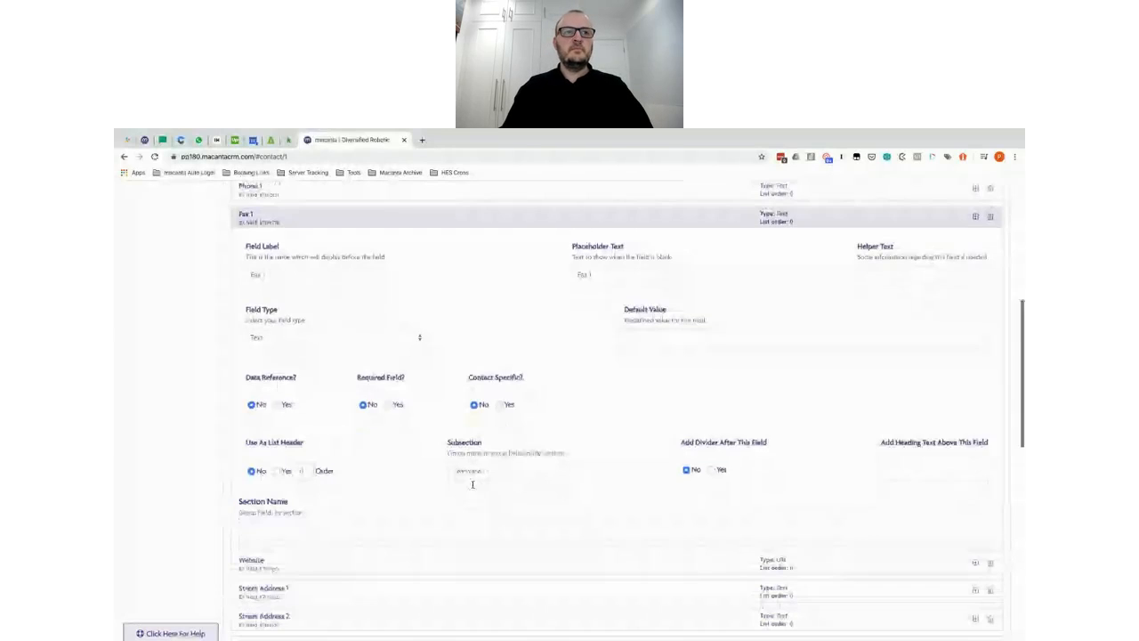
scroll(435, 445, down, 3)
click(436, 445)
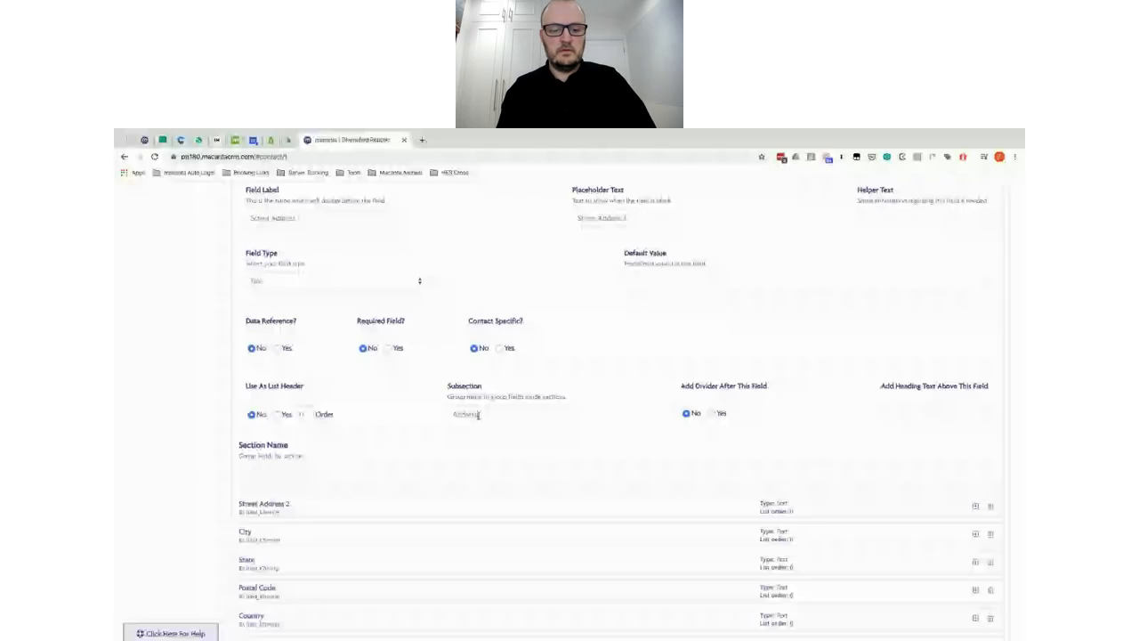
double_click(478, 415)
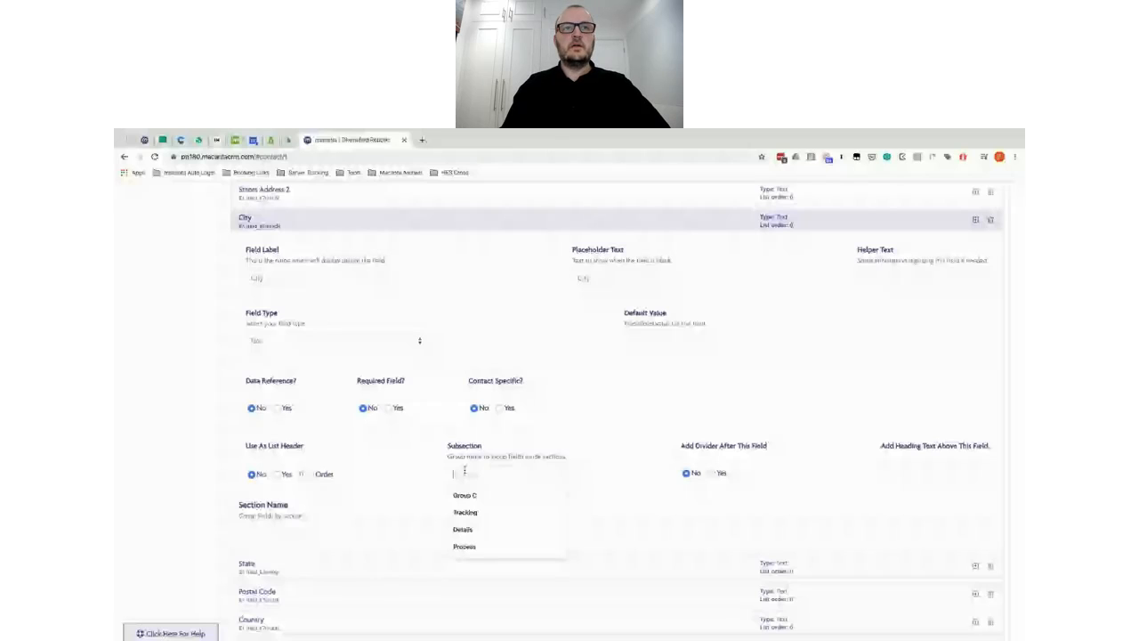
click(405, 568)
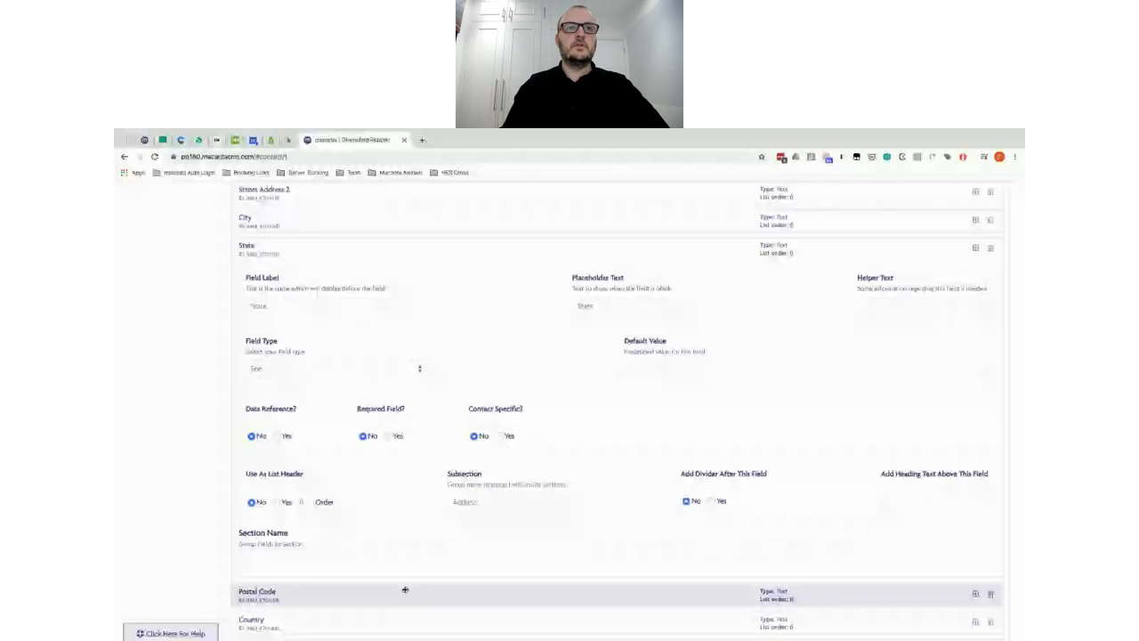
click(423, 614)
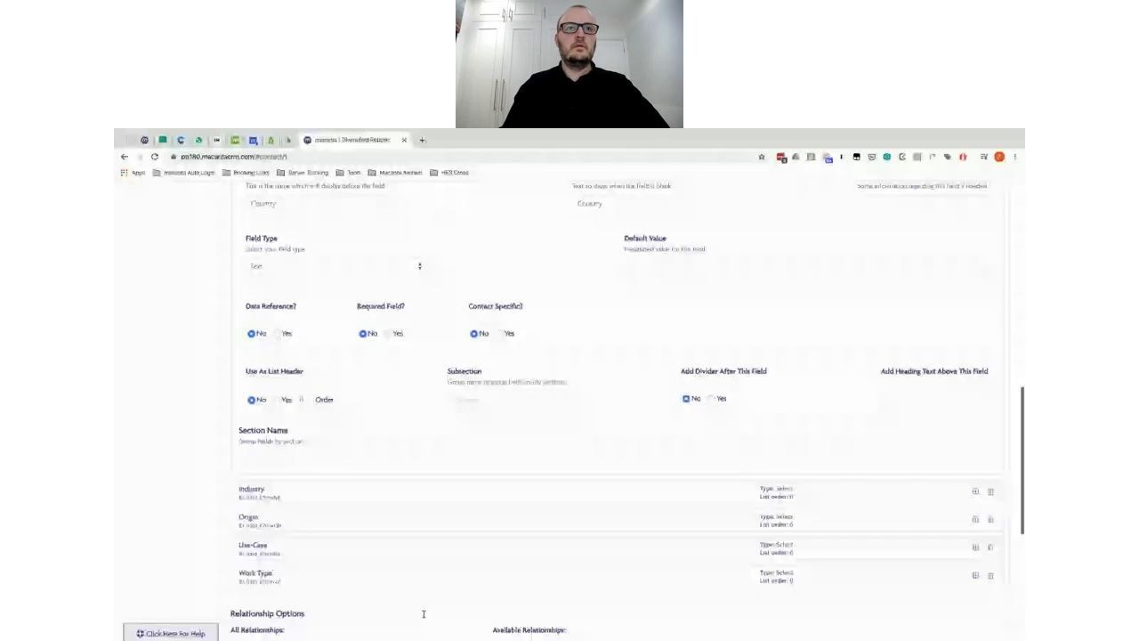
Step: Give Country the subsection 'Actions' and start entering the Industry field's subsection
click(477, 388)
text(Actions)
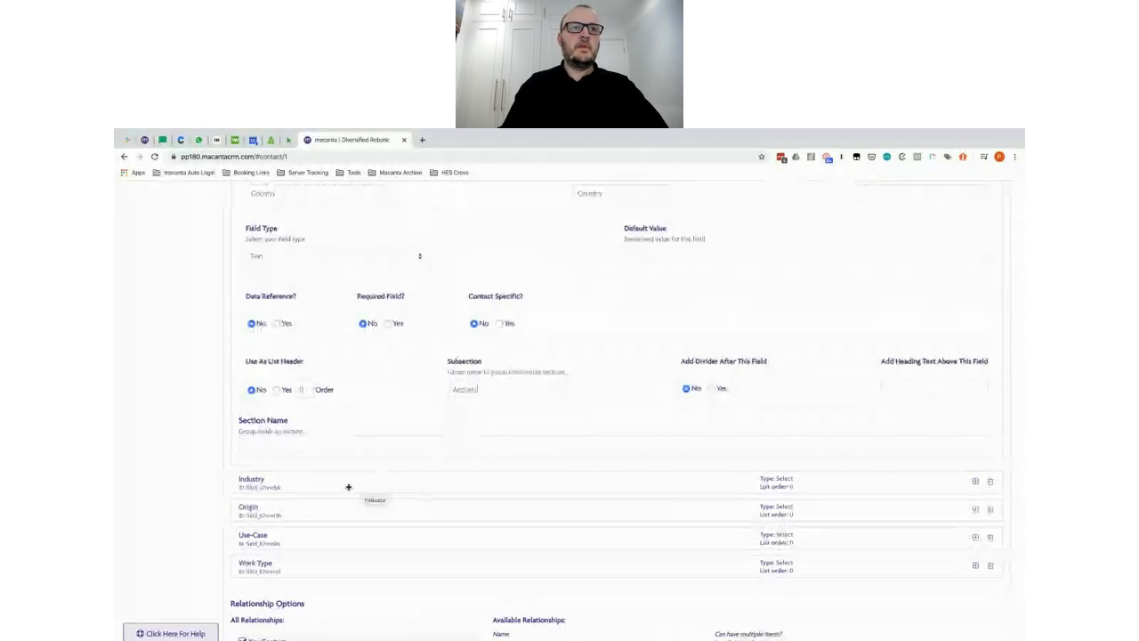
click(348, 487)
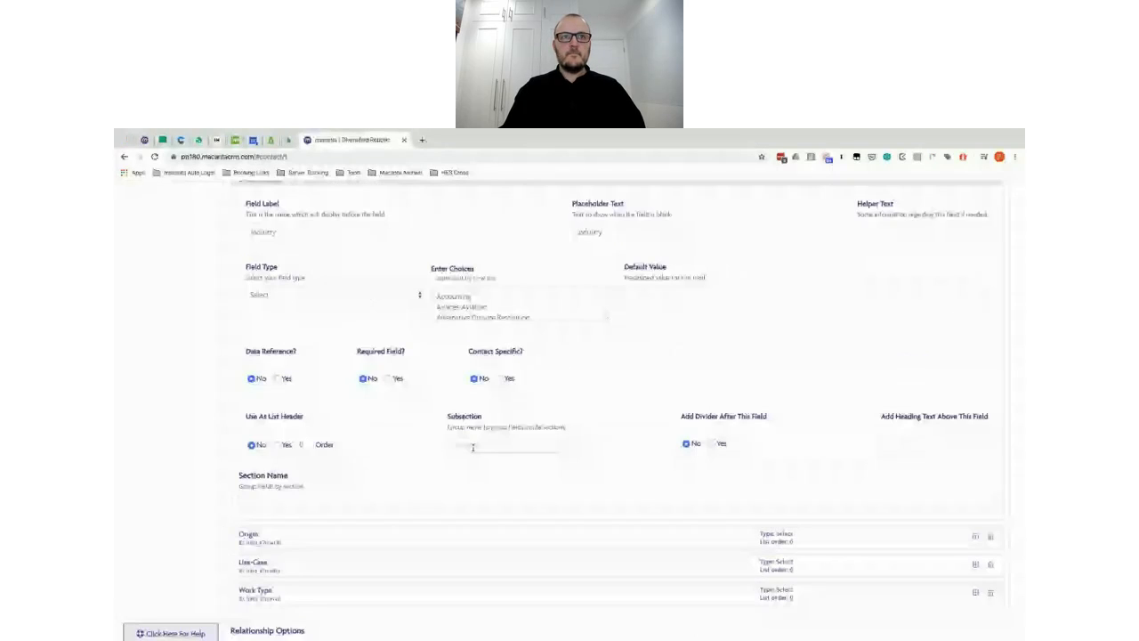
scroll(474, 454, up, 1)
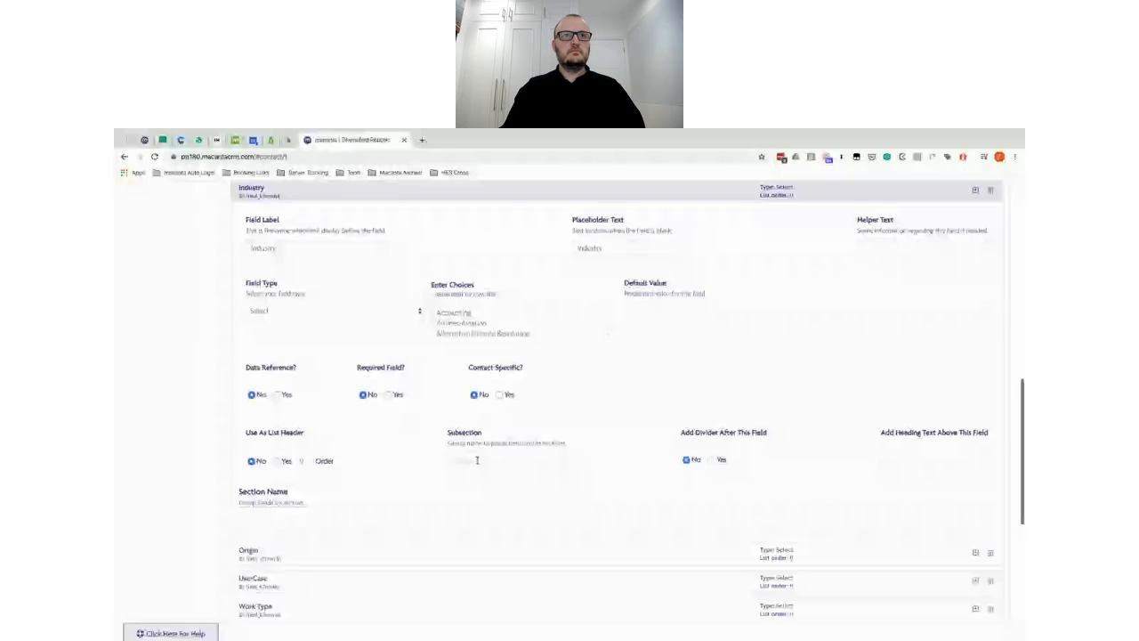
click(471, 461)
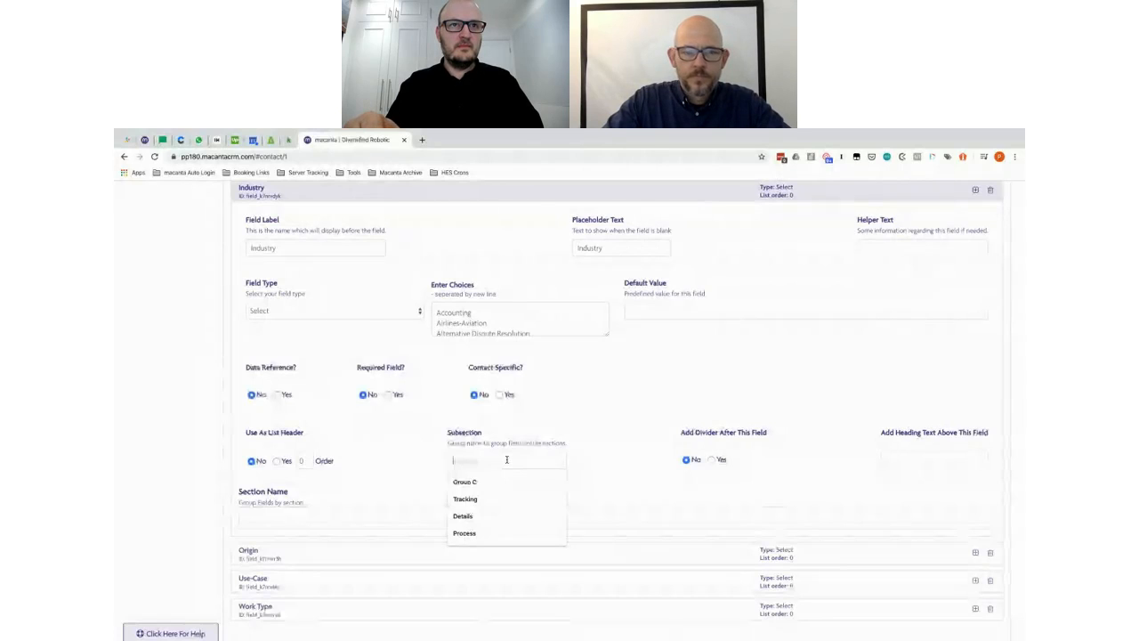
Step: Correct Industry's subsection to 'Project Definition' and confirm Origin uses the same subsection
scroll(506, 459, down, 1)
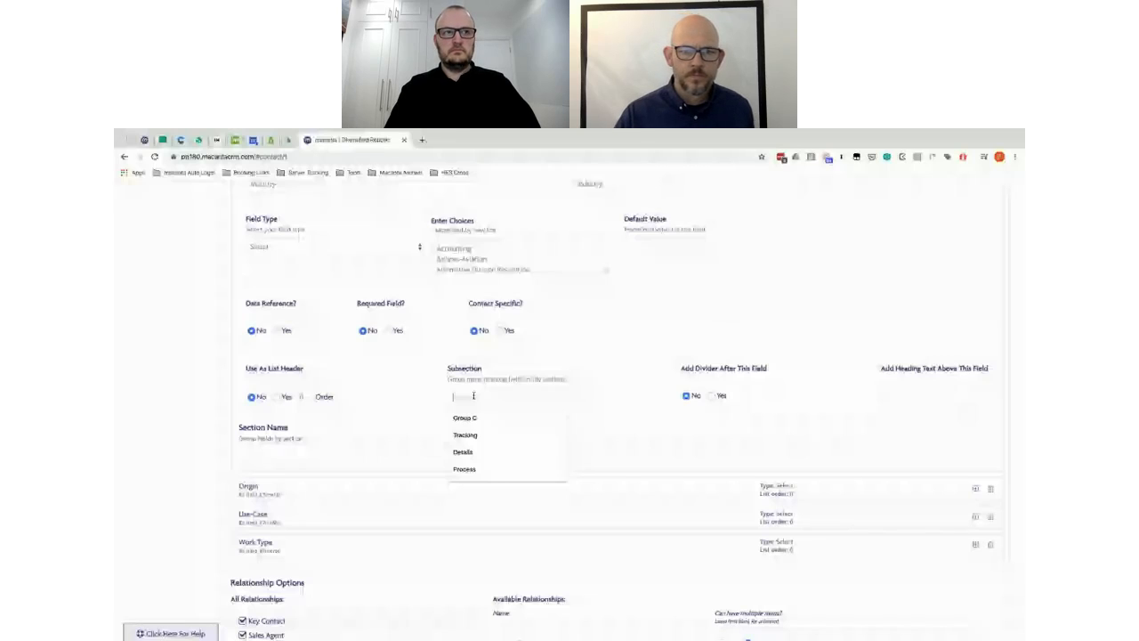
text(Project De)
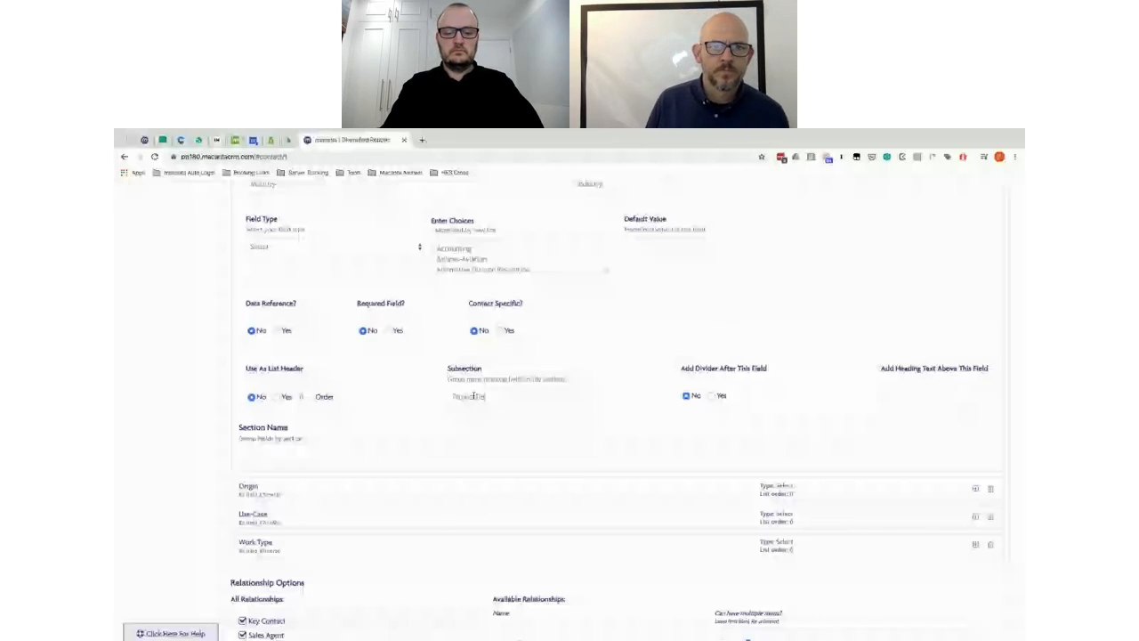
text(finition)
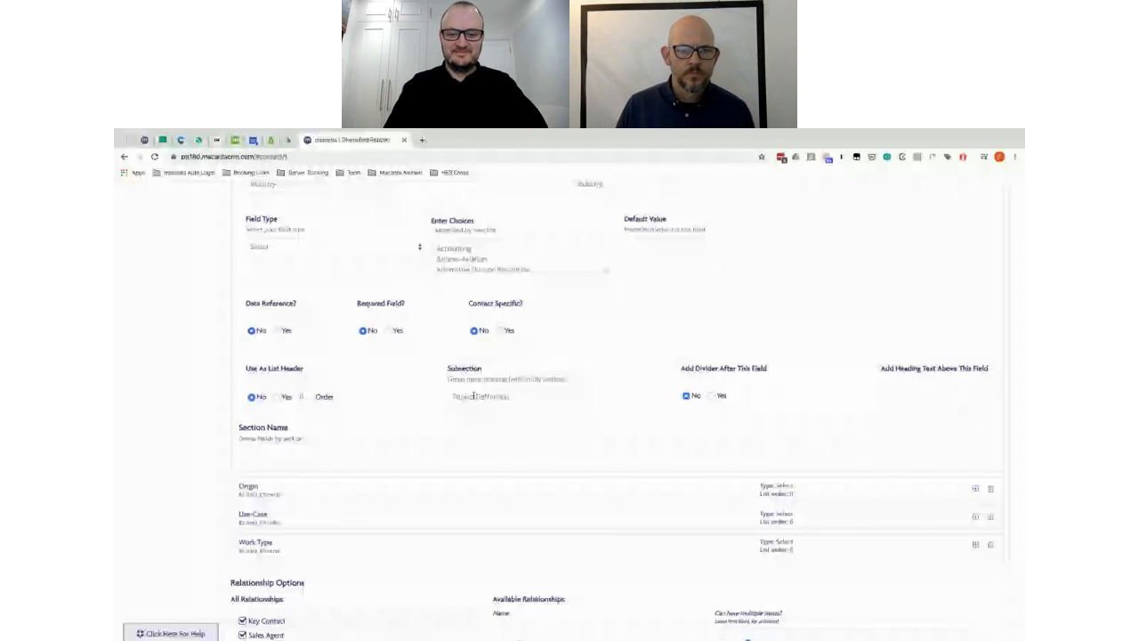
click(474, 396)
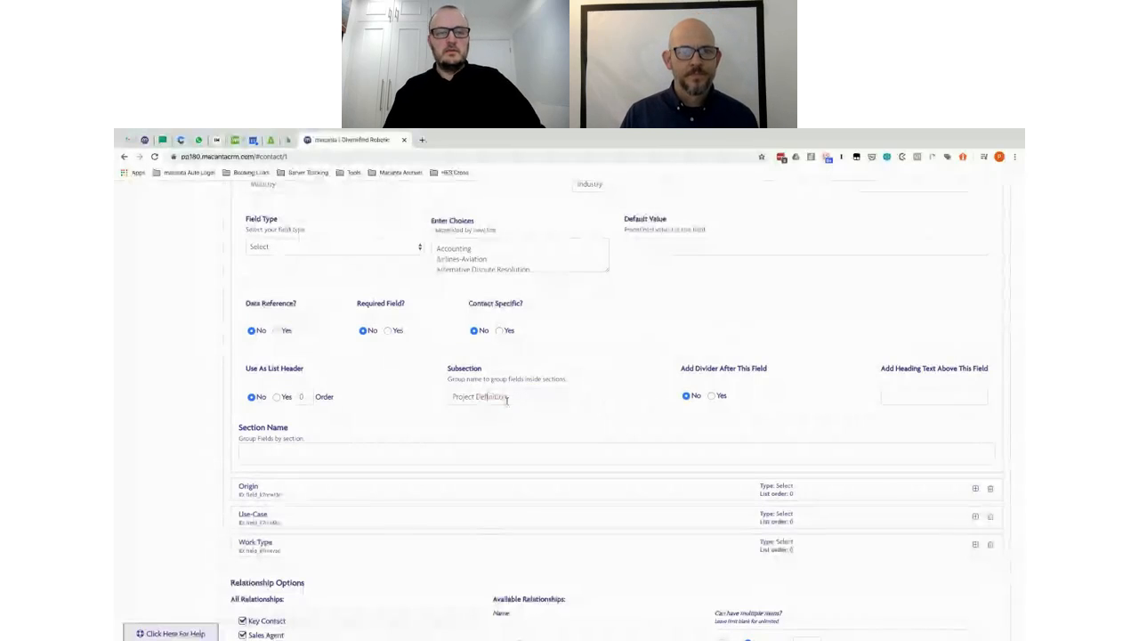
key(ctrl+a)
click(318, 493)
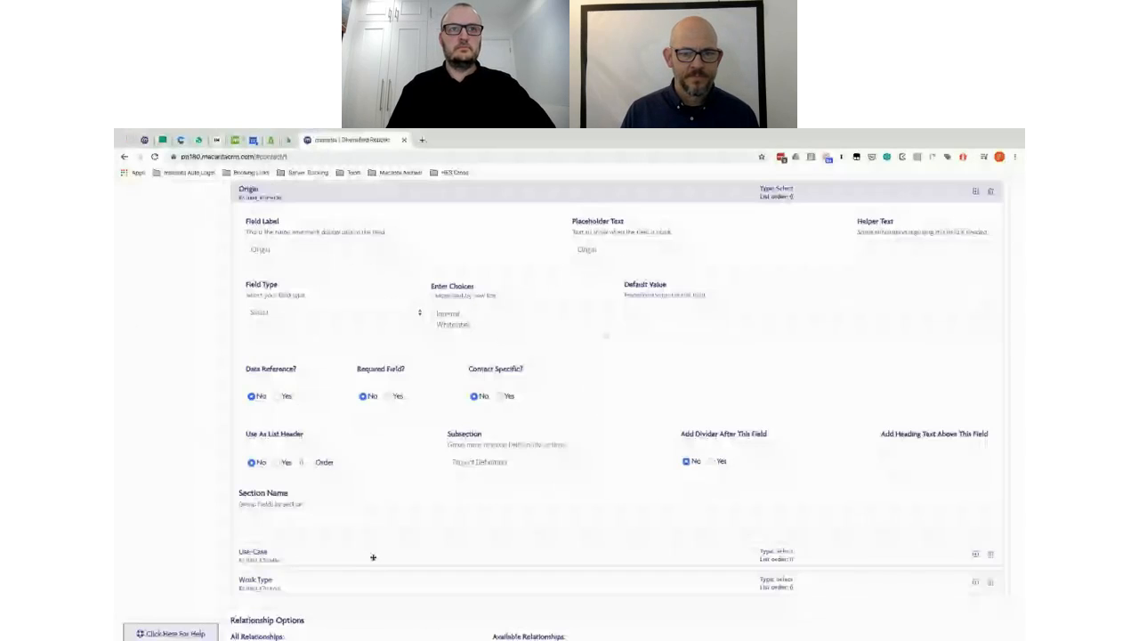
scroll(373, 557, down, 3)
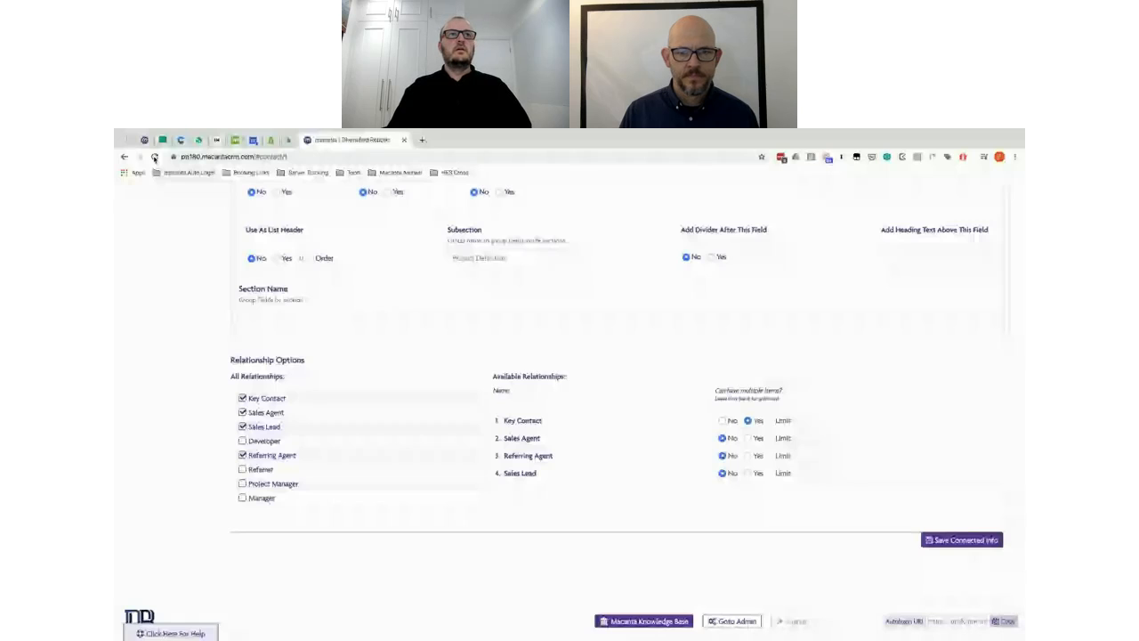
Step: Reload the contact page to show the new Project Definition section on the company form
click(153, 158)
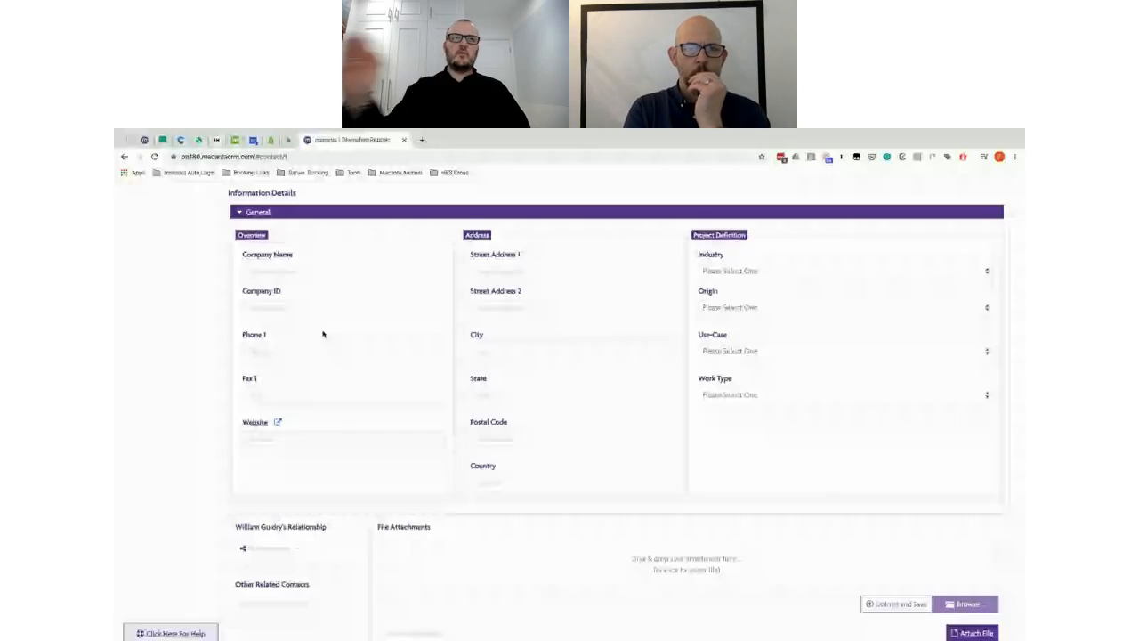
Step: Scroll through the contact's Companies form to inspect the Overview, Address and Project Definition subsections
scroll(323, 334, up, 1)
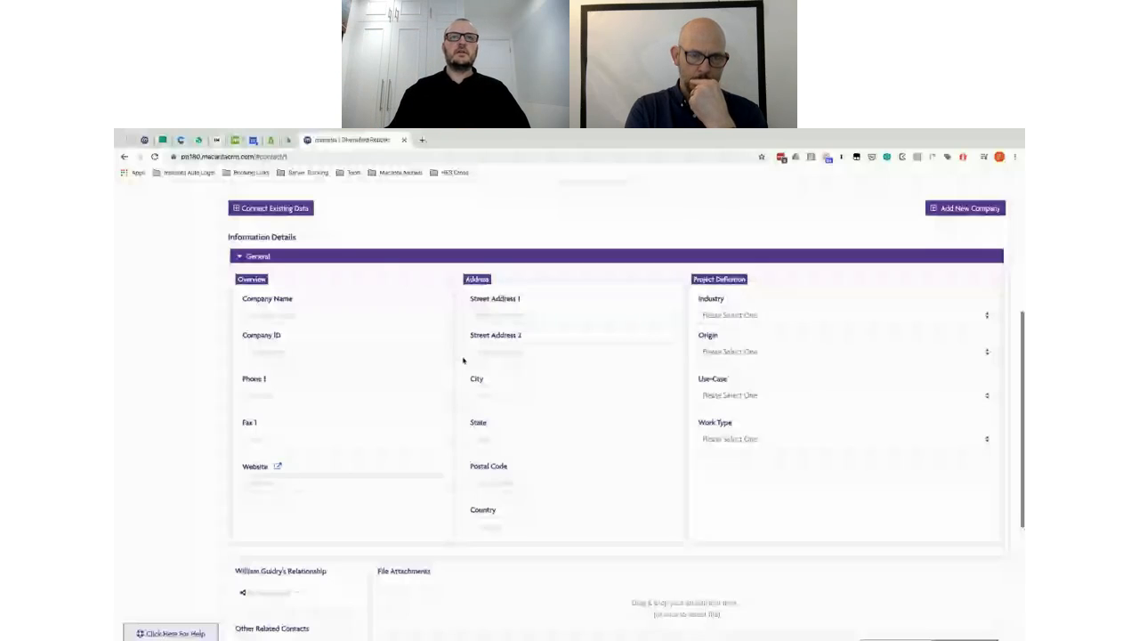
scroll(396, 281, up, 1)
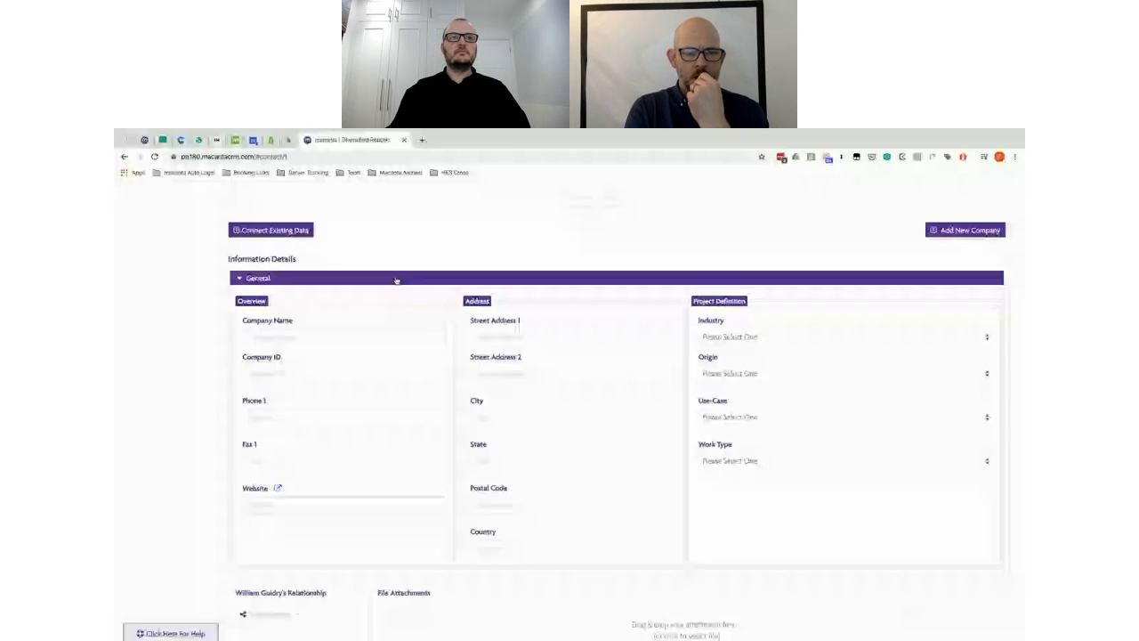
scroll(443, 249, up, 1)
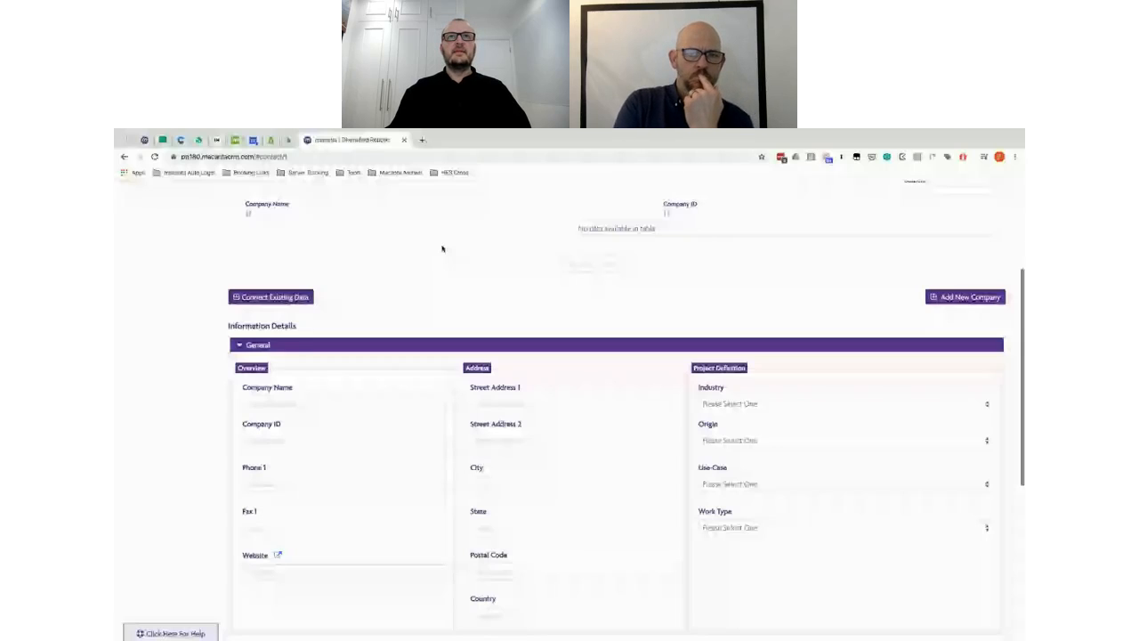
scroll(443, 249, down, 1)
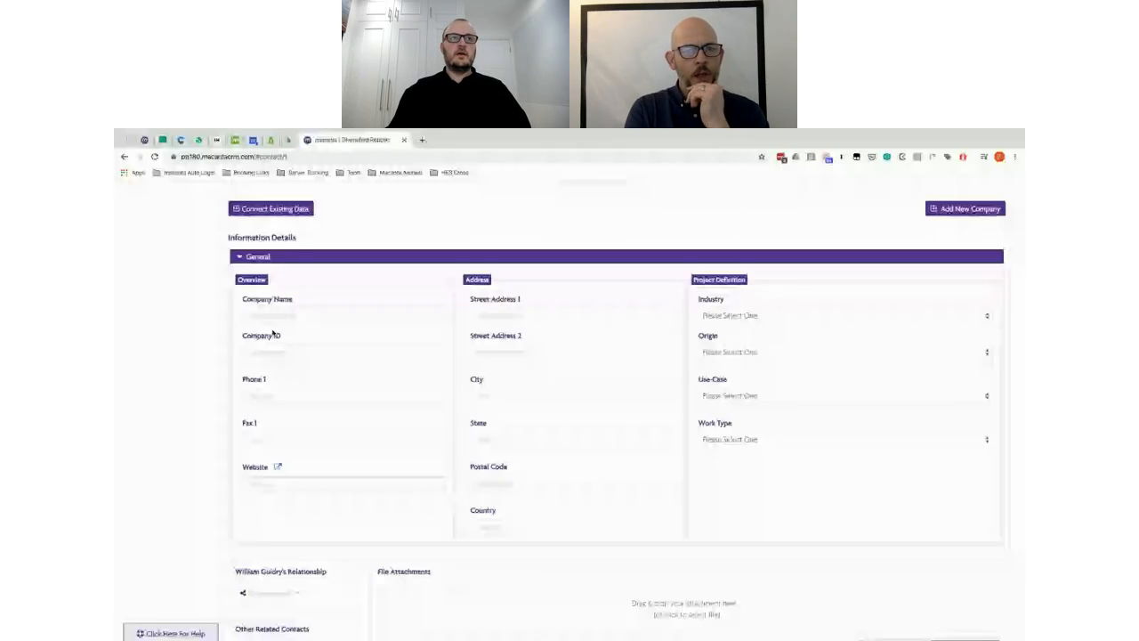
scroll(465, 243, up, 1)
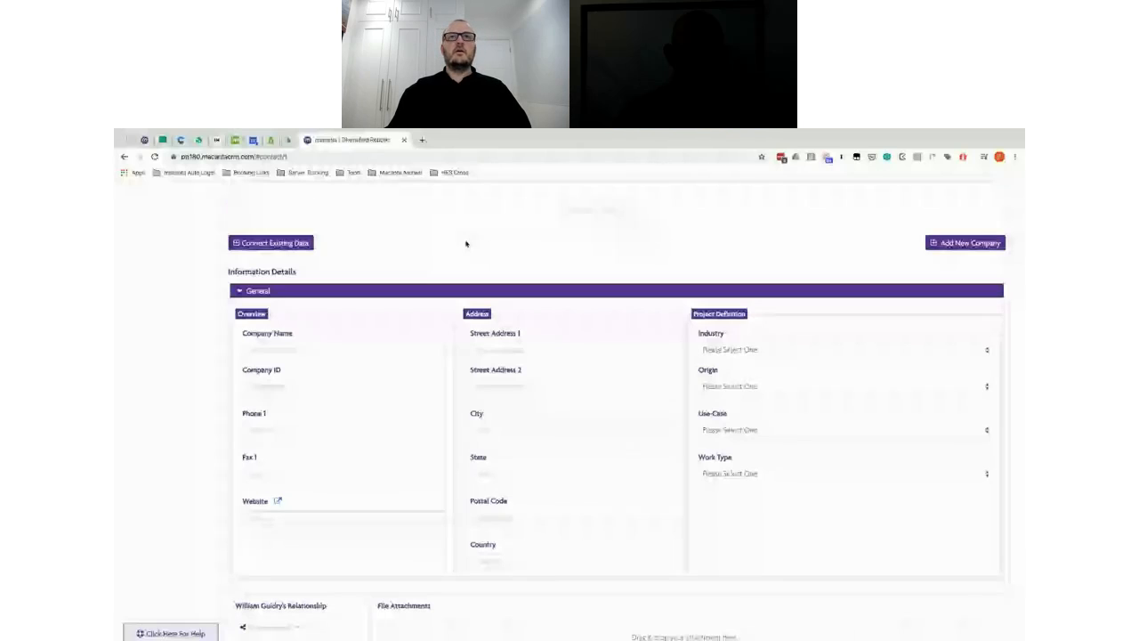
scroll(393, 259, up, 3)
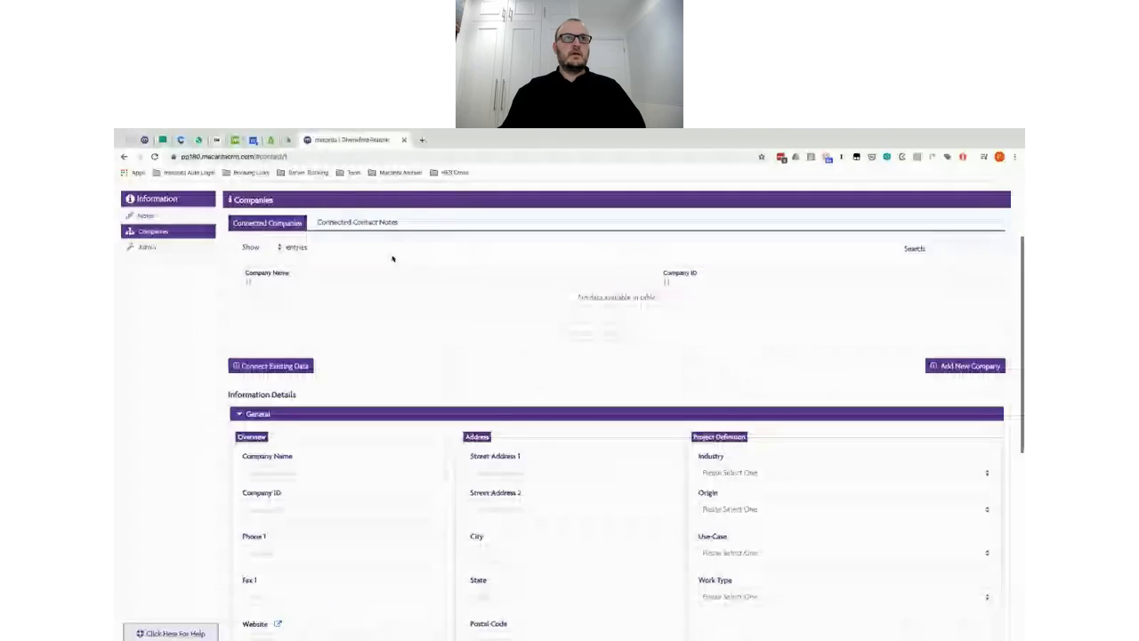
scroll(392, 259, down, 1)
scroll(393, 258, up, 1)
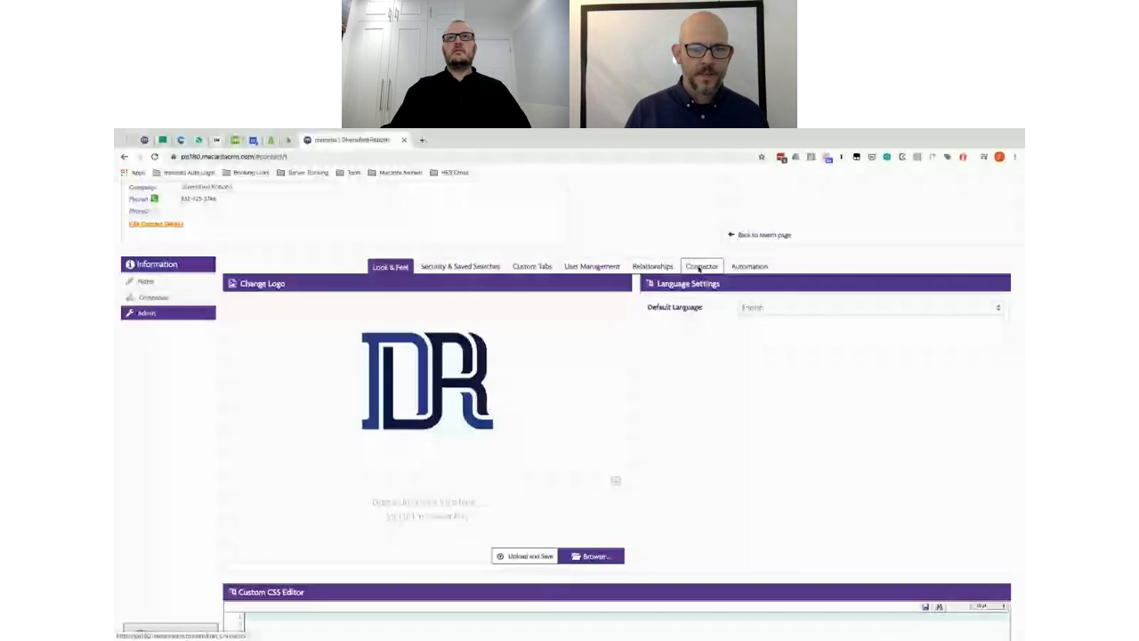
Step: Create a new connected-info group titled 'Projects' in the Connector settings
click(700, 268)
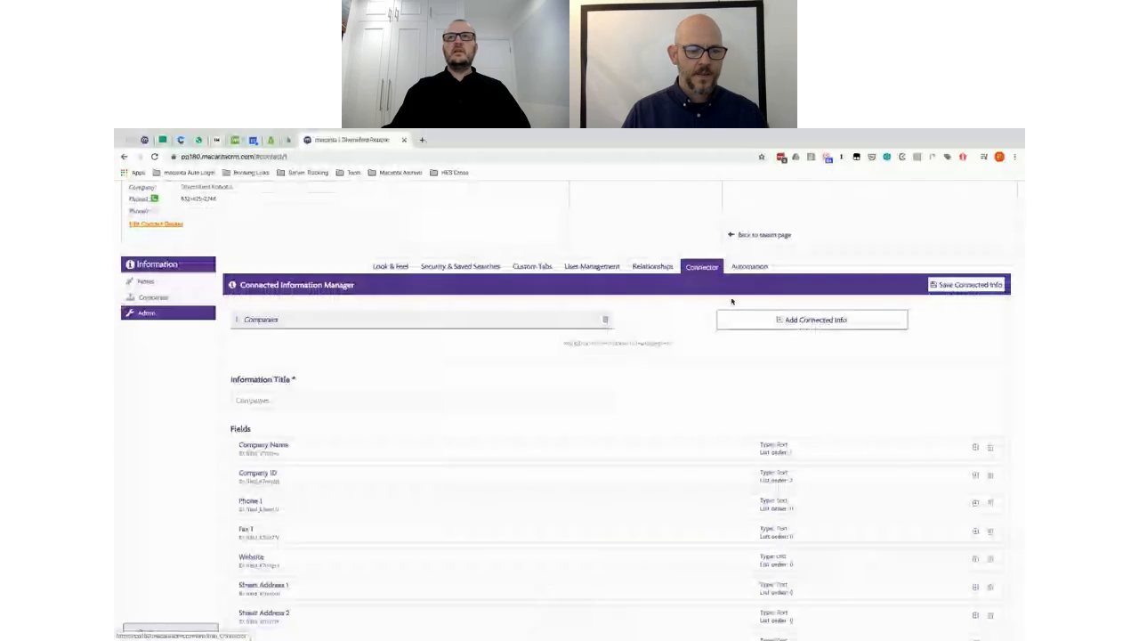
click(812, 320)
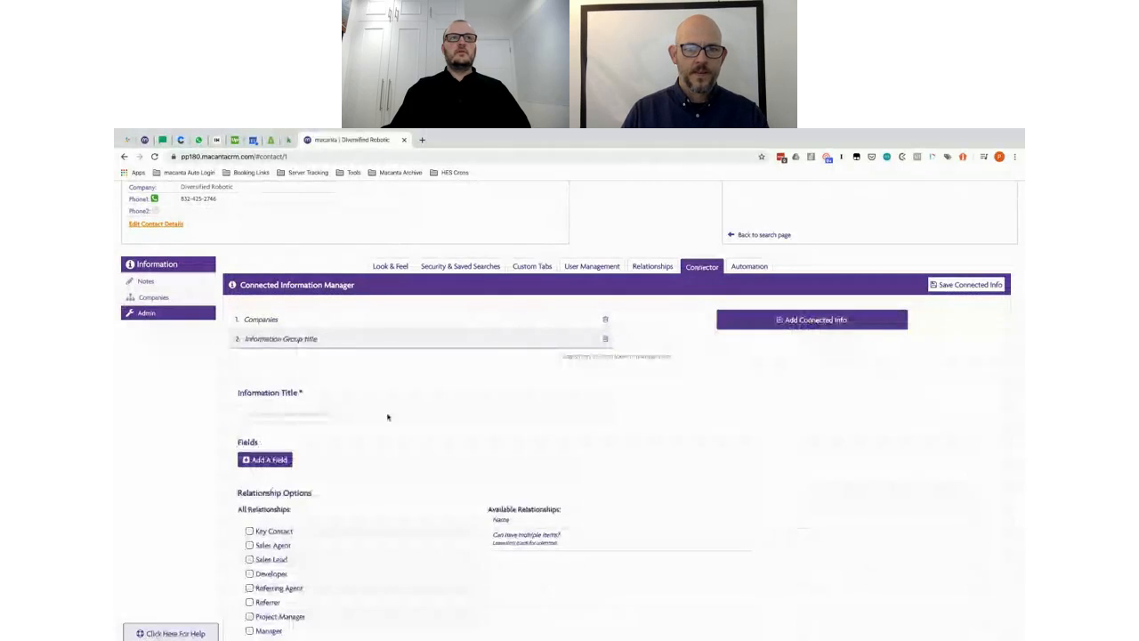
click(309, 415)
text(Projects)
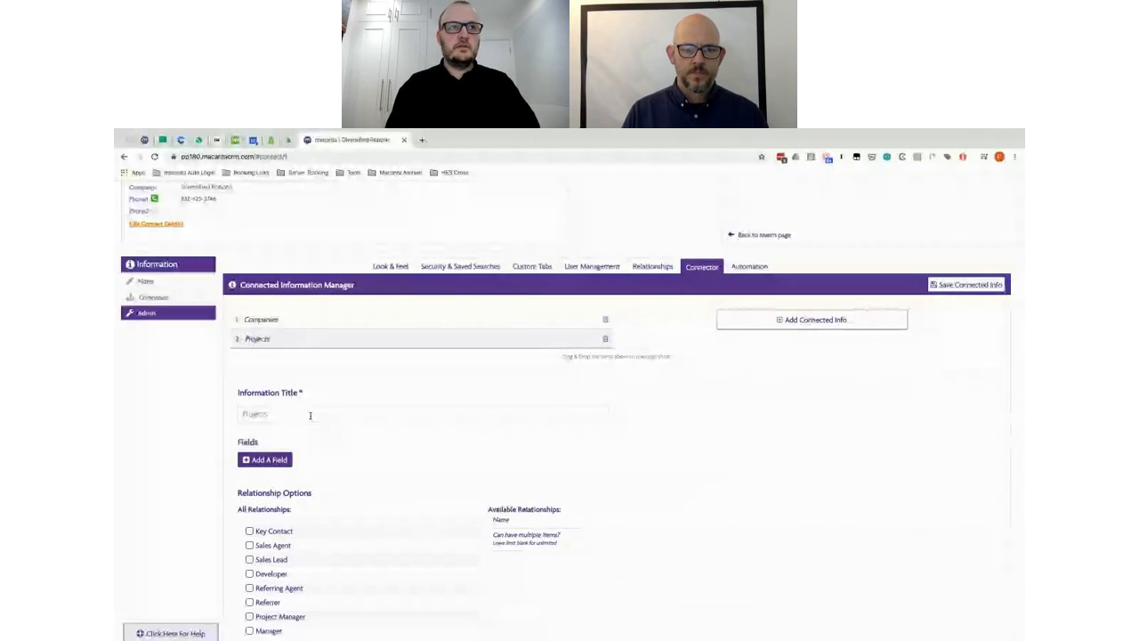
Step: Link Projects to Project Manager, Key Contact, Sales Agent, Sales Lead, Developer and Referring Agent relationships
scroll(406, 463, down, 1)
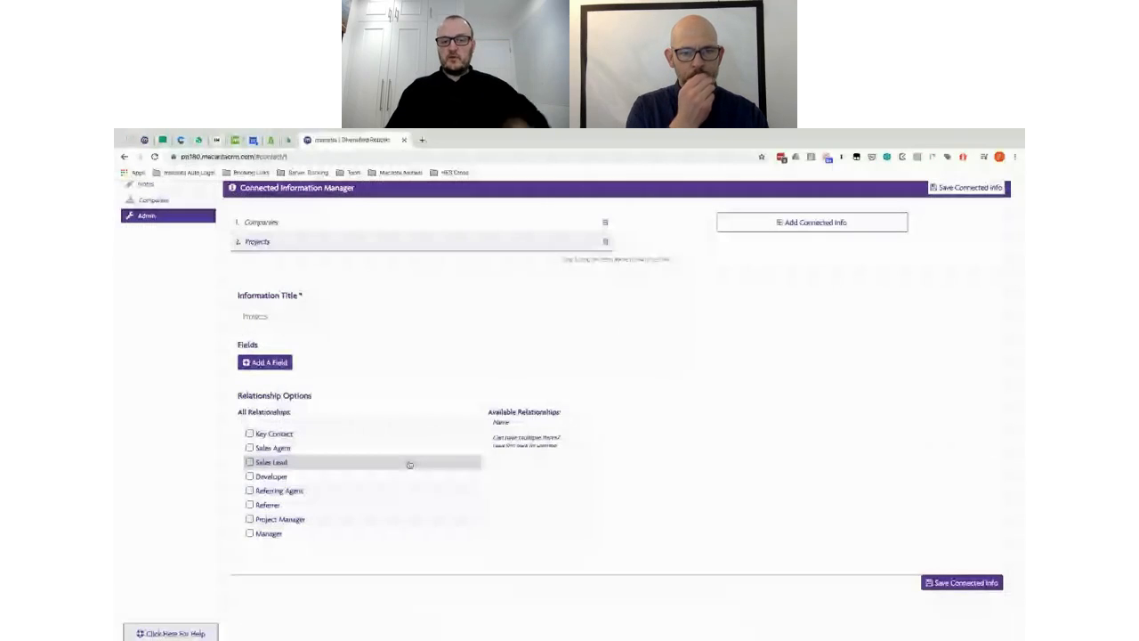
click(250, 520)
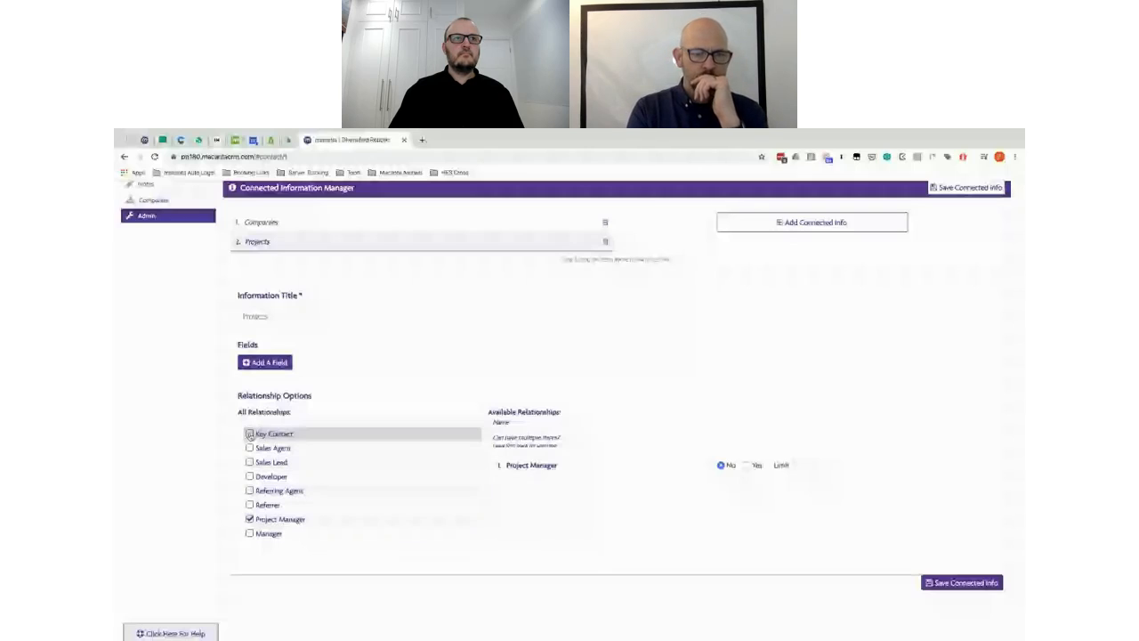
click(250, 434)
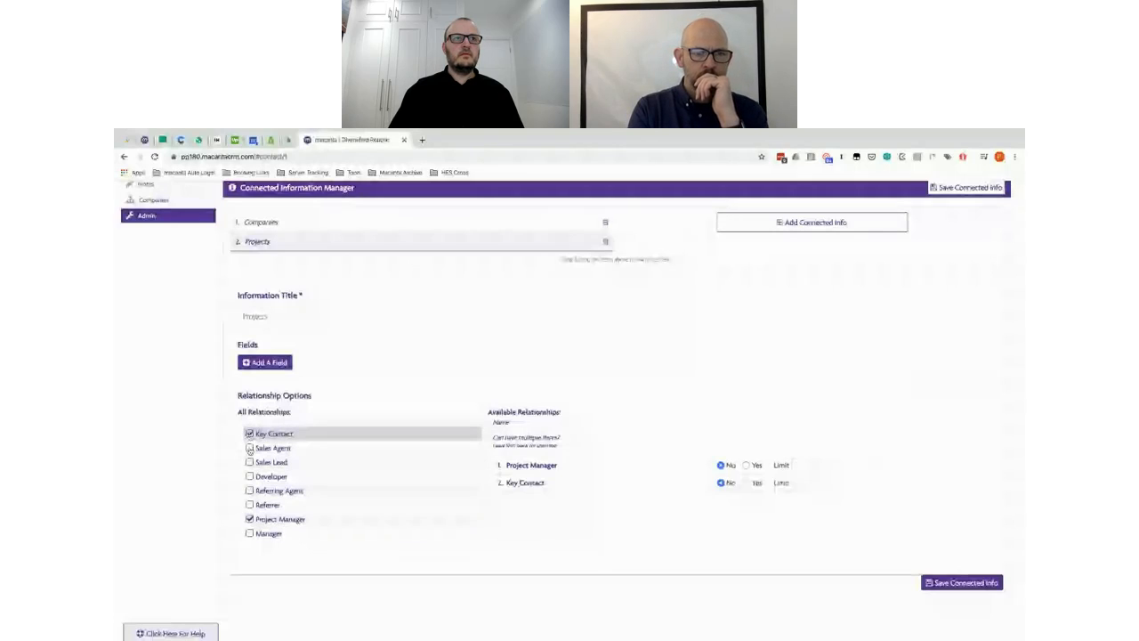
click(250, 448)
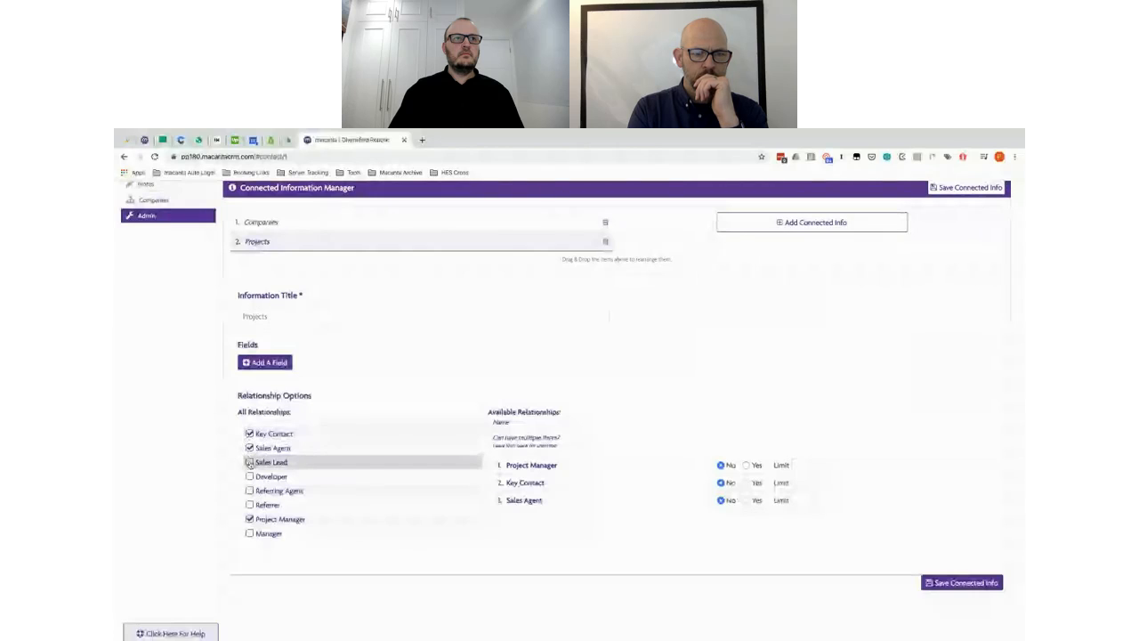
click(250, 462)
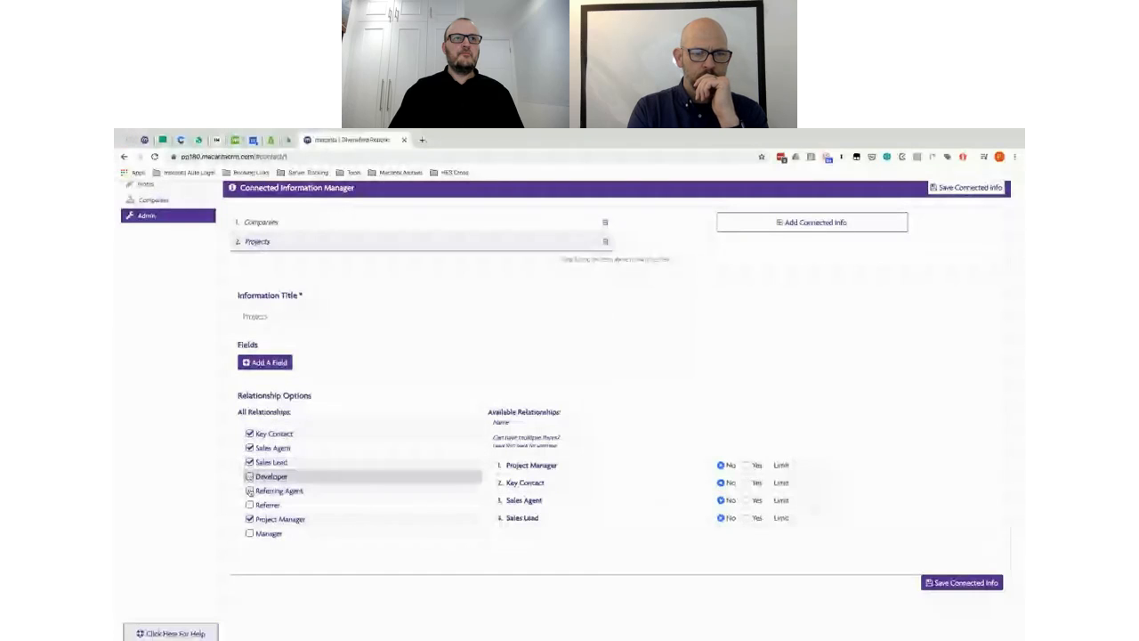
click(250, 476)
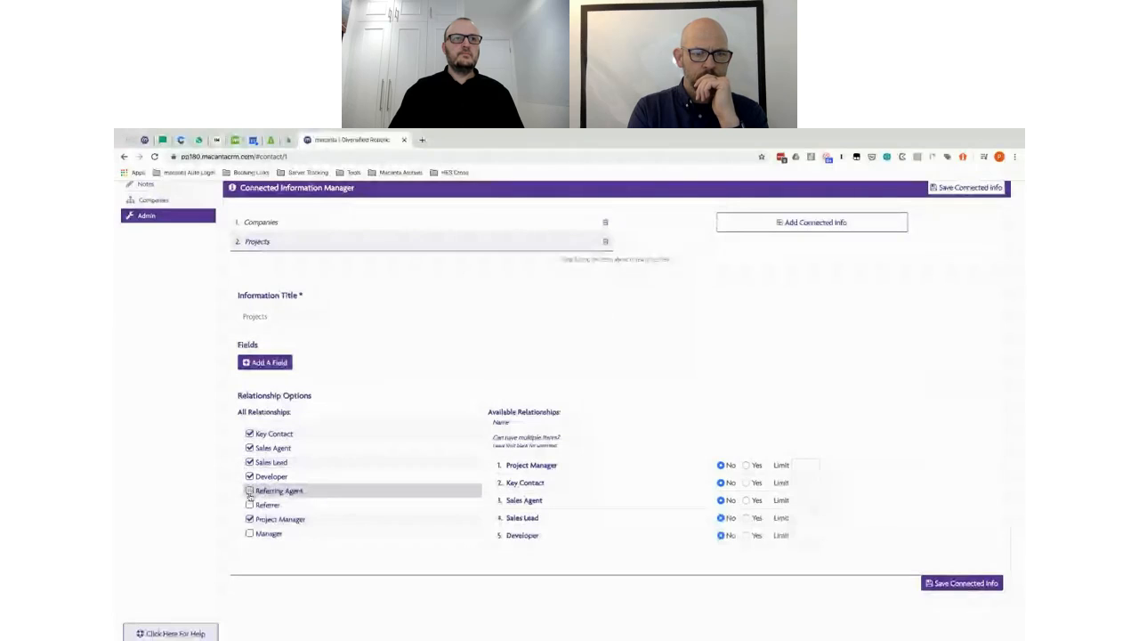
click(250, 490)
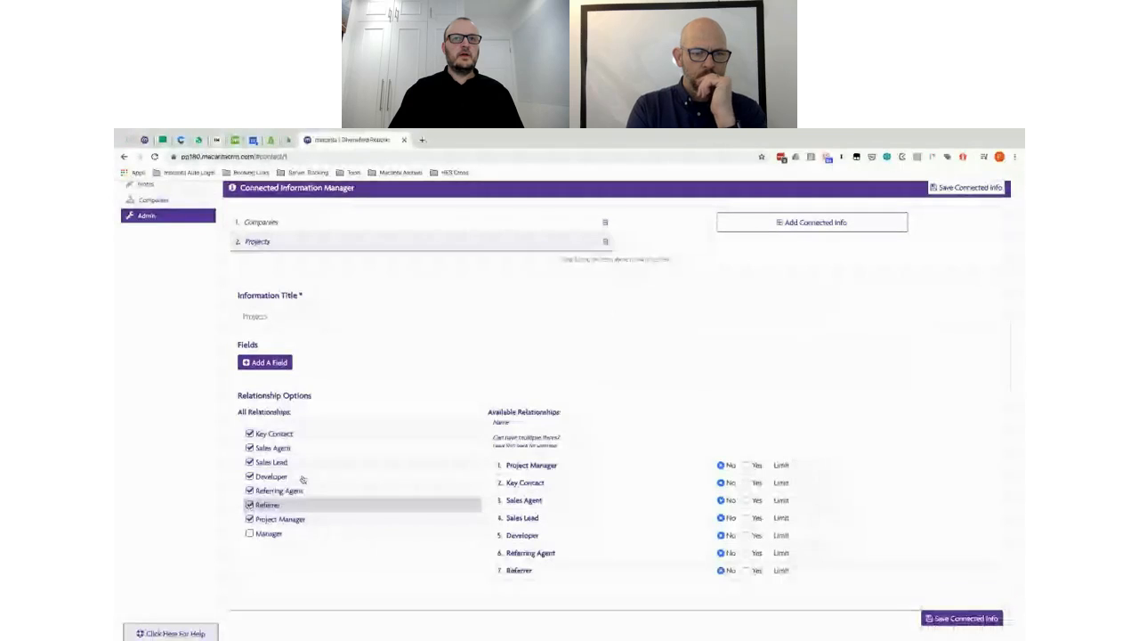
Step: Allow multiple Key Contacts and Developers per project, then switch to the spec sheet
scroll(846, 391, down, 1)
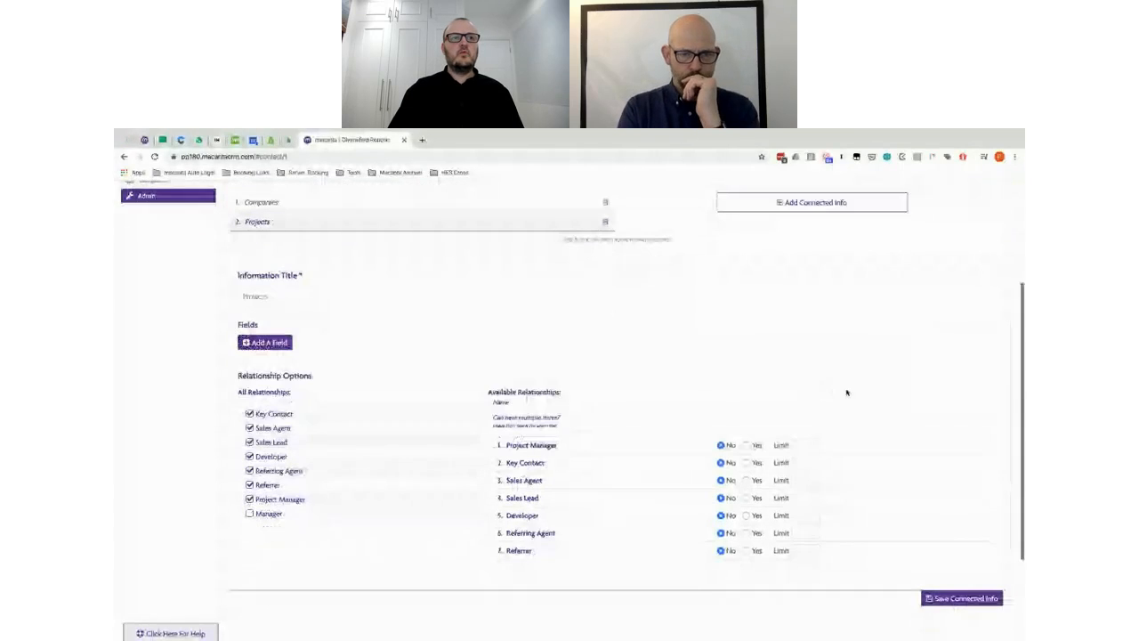
scroll(746, 503, down, 1)
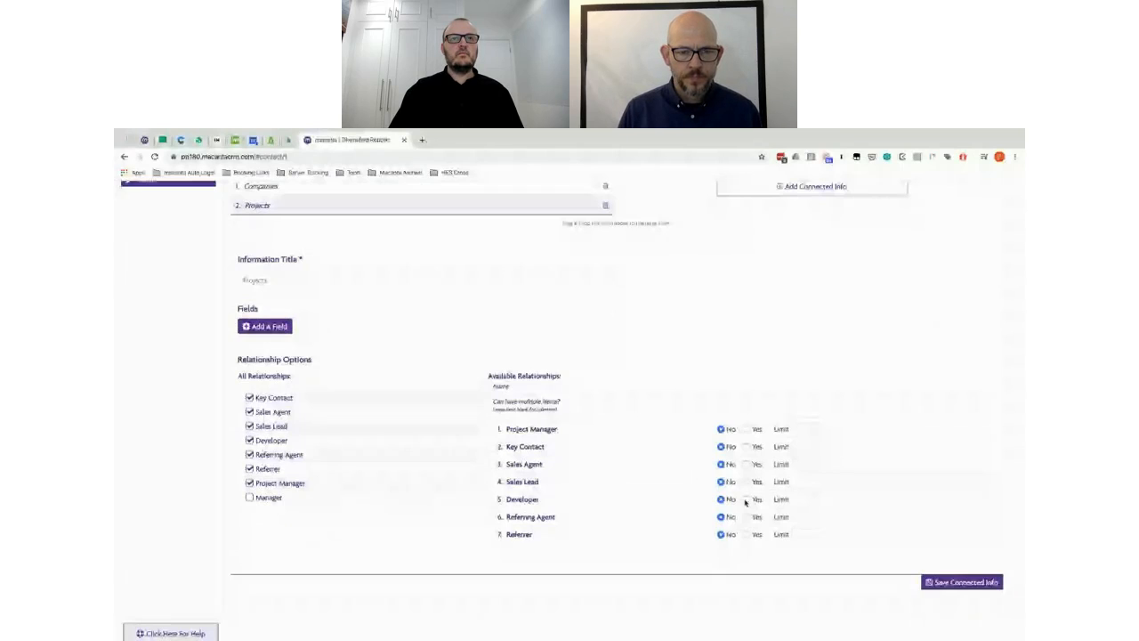
click(746, 500)
click(746, 446)
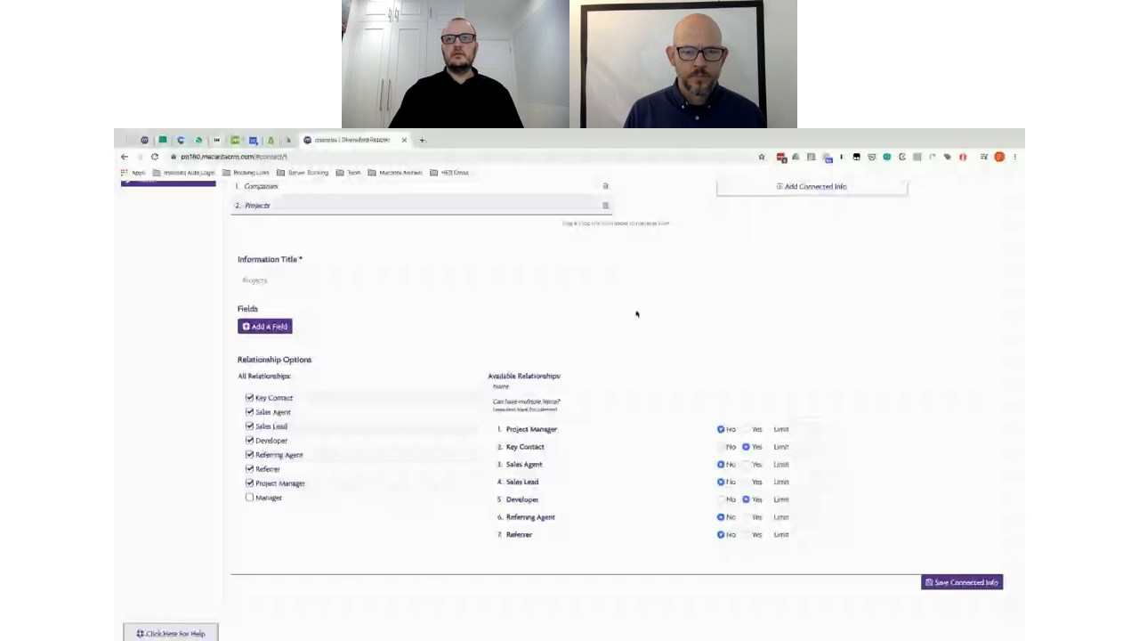
key(alt+Tab)
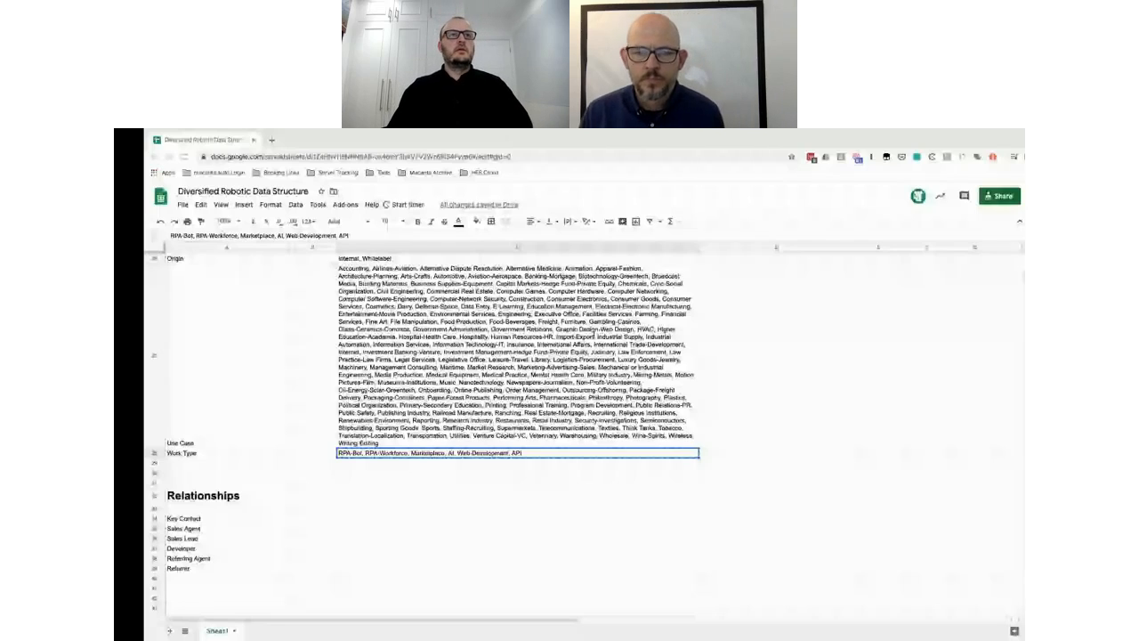
Step: Review the Opportunities/Projects section of the spec sheet and return to the CRM
scroll(176, 342, up, 10)
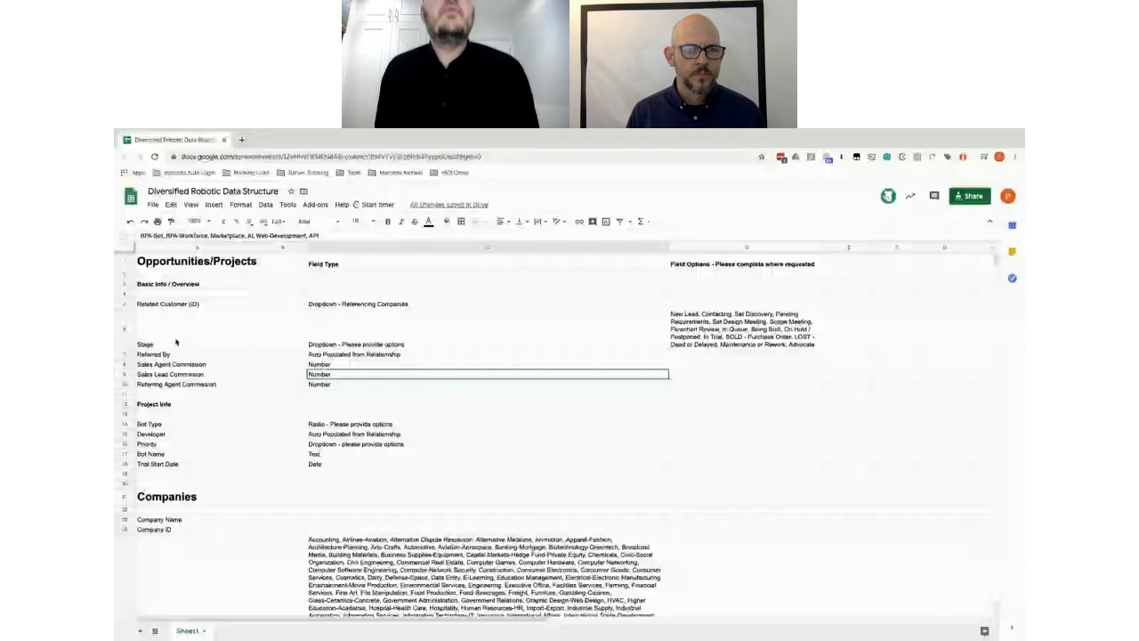
key(ctrl+Left)
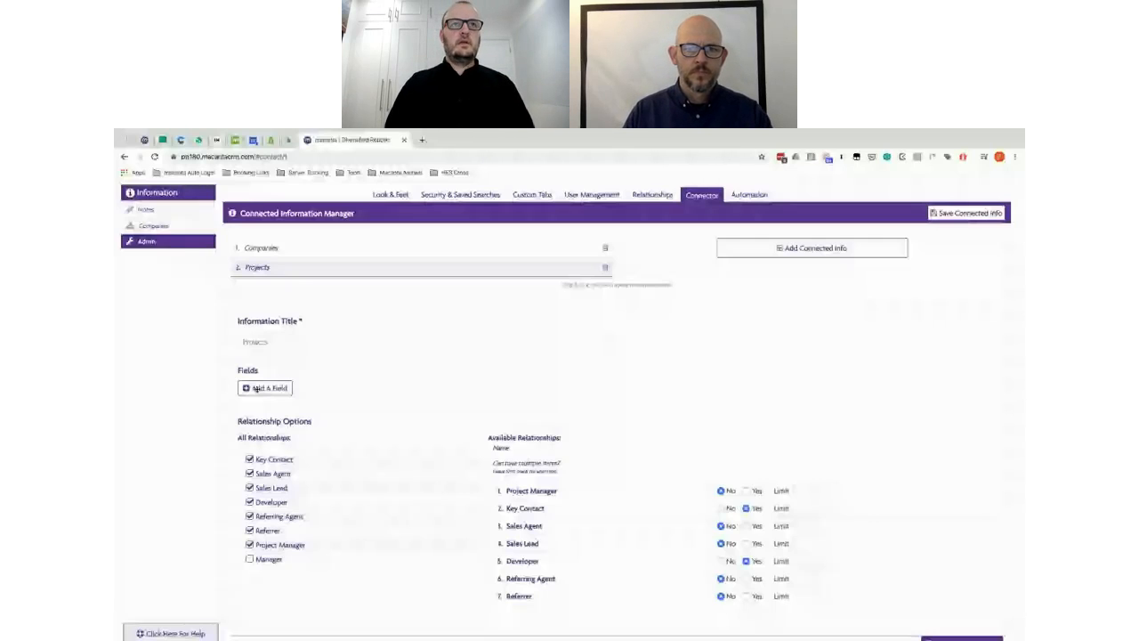
Step: Add a Related Company field whose type references Companies (Company Name), then check the spec sheet
click(256, 389)
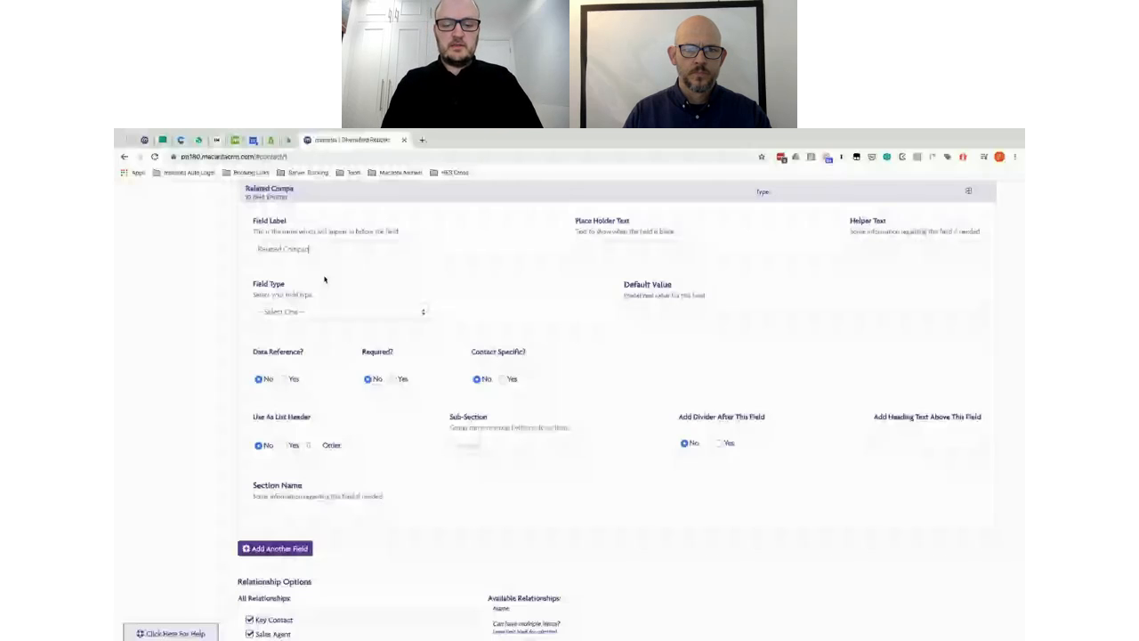
text(y)
click(331, 311)
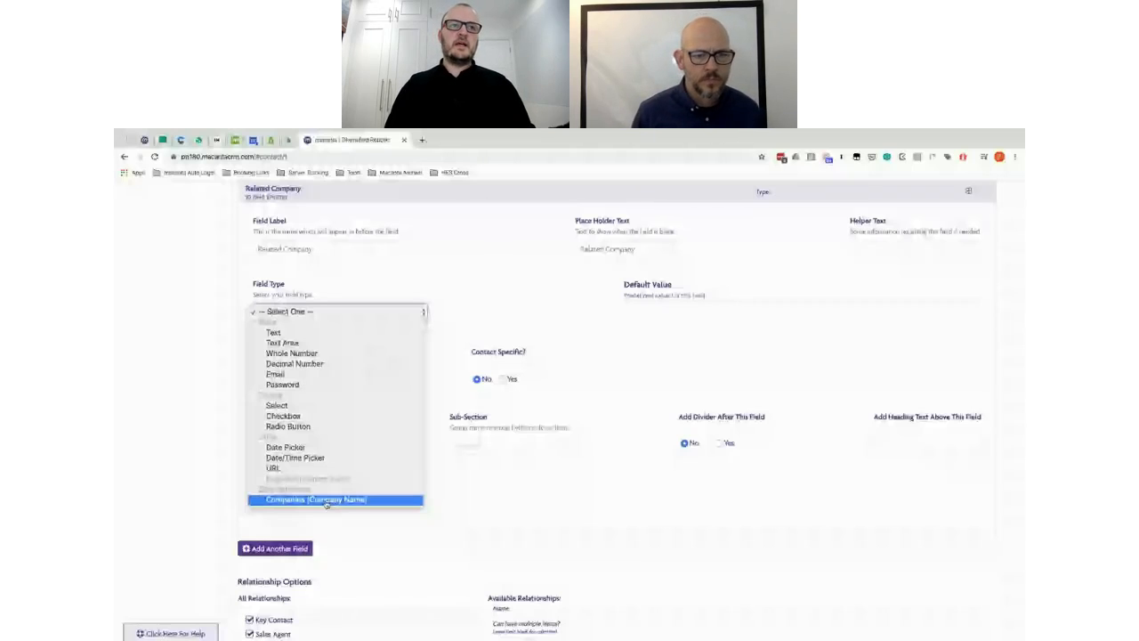
click(326, 500)
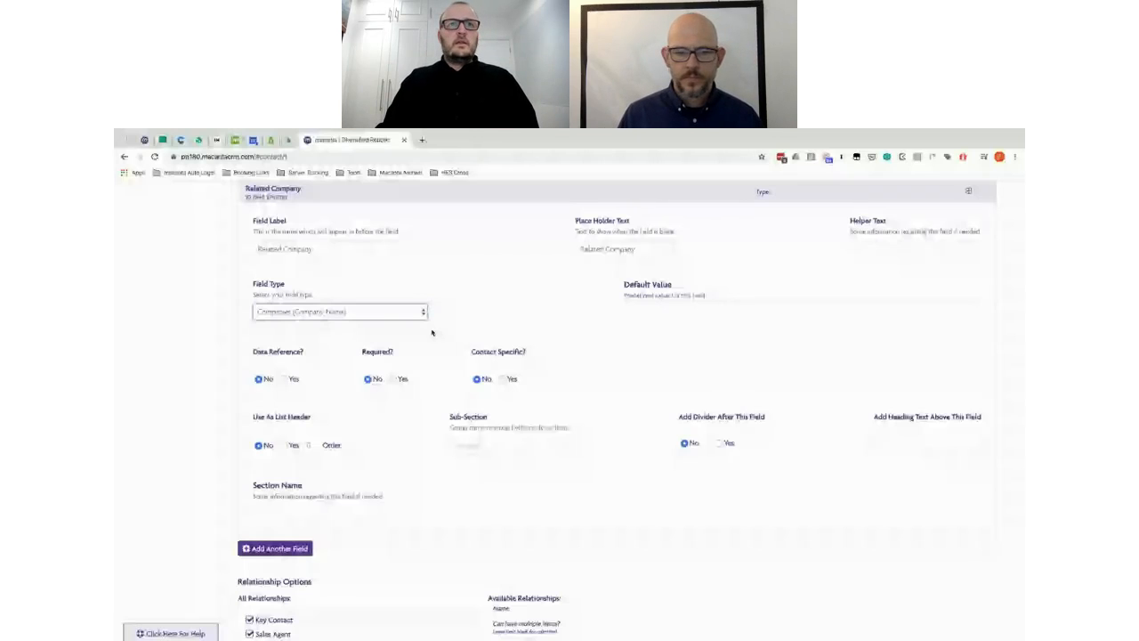
key(alt+Tab)
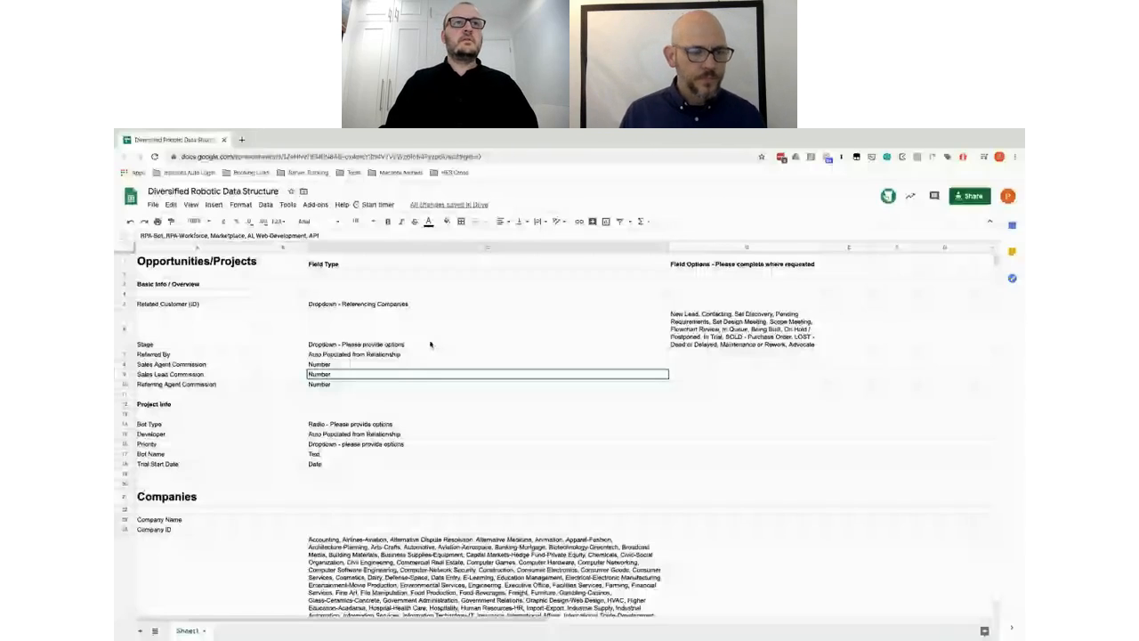
Step: Add a Select-type Stage field with the spec's choices, such as Meeting, Being Built and On Hold, one per line
key(alt+Tab)
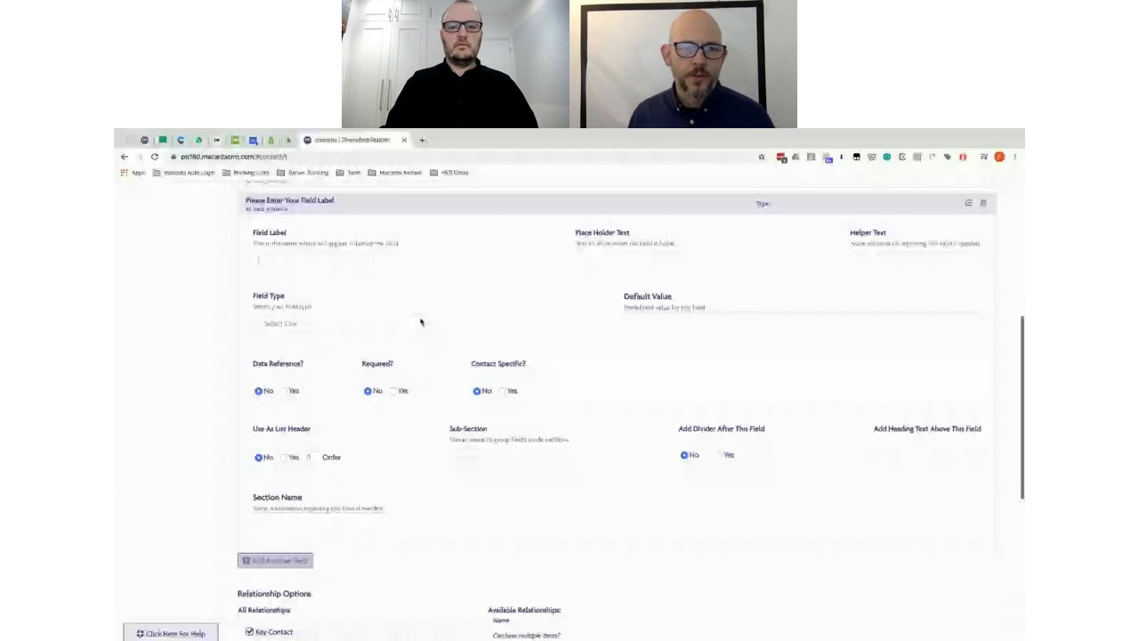
click(602, 242)
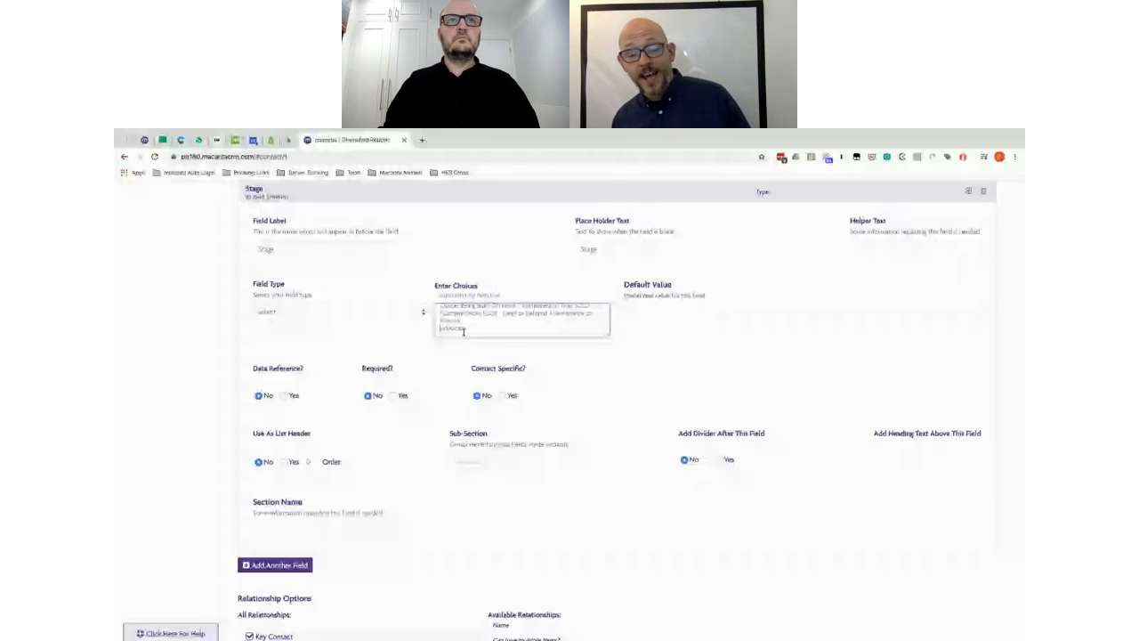
scroll(523, 329, up, 5)
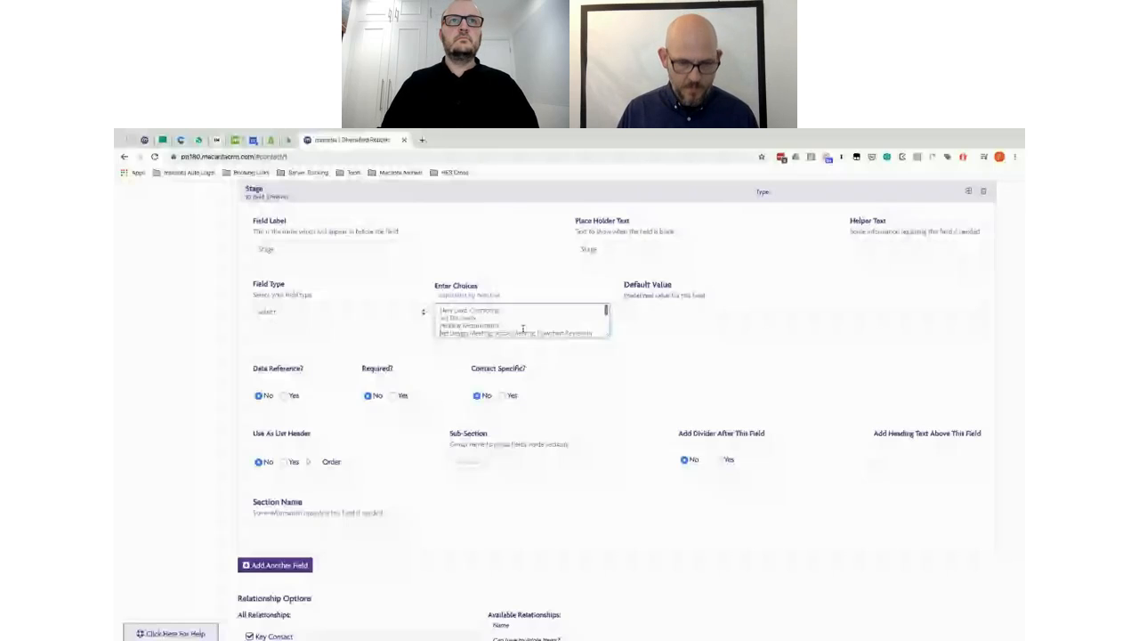
scroll(522, 329, down, 3)
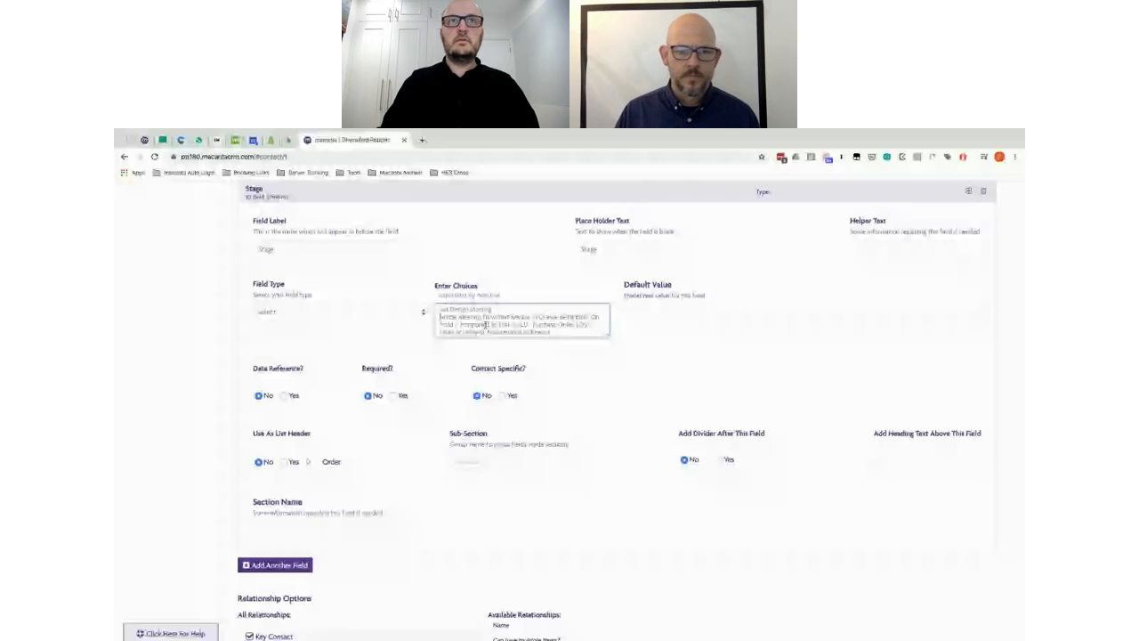
key(Return)
click(487, 325)
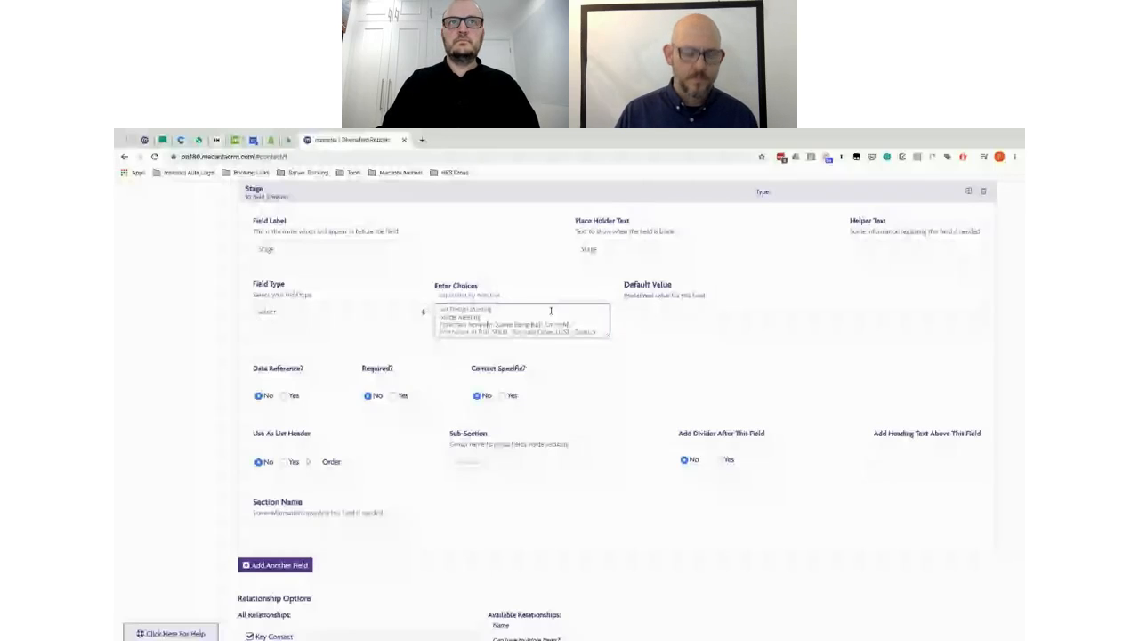
scroll(474, 316, down, 2)
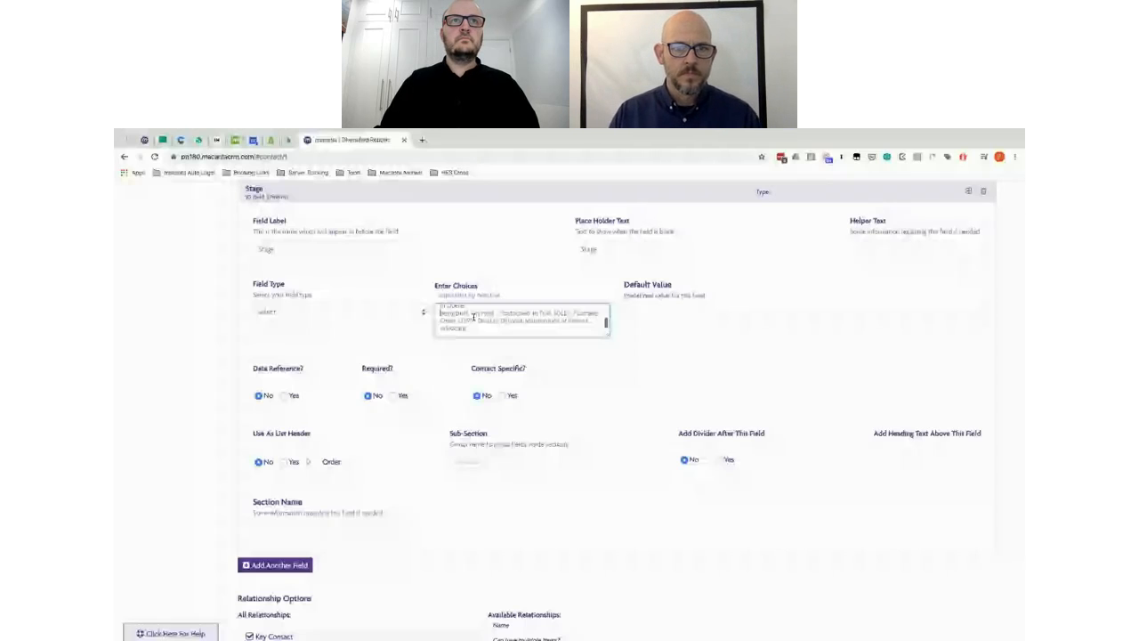
click(473, 317)
key(Return)
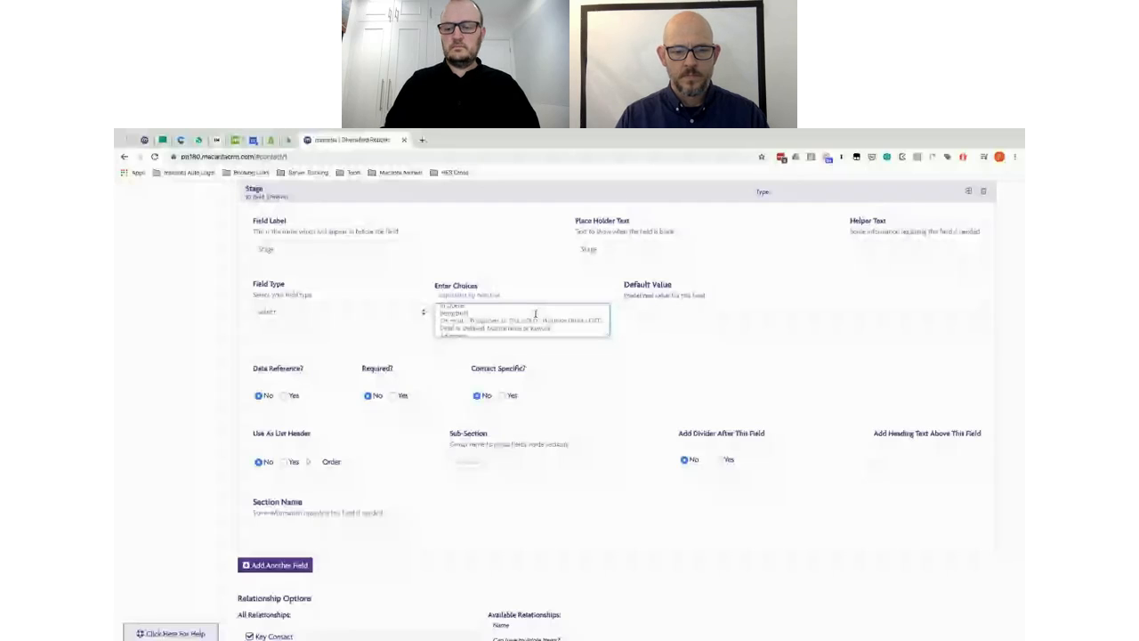
scroll(526, 322, down, 2)
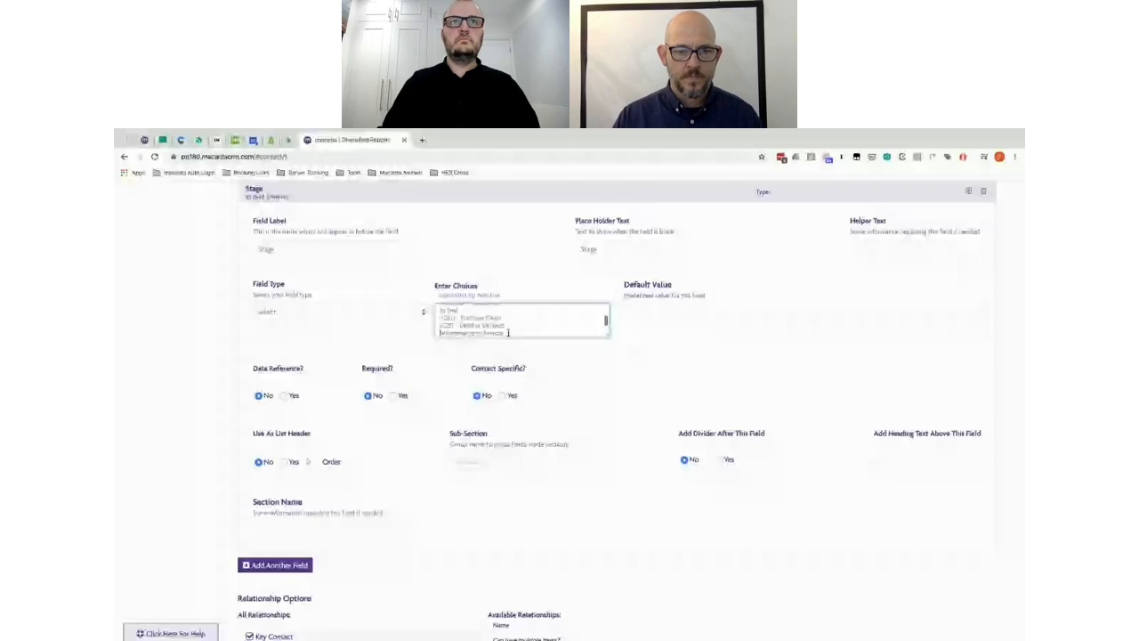
scroll(734, 487, down, 4)
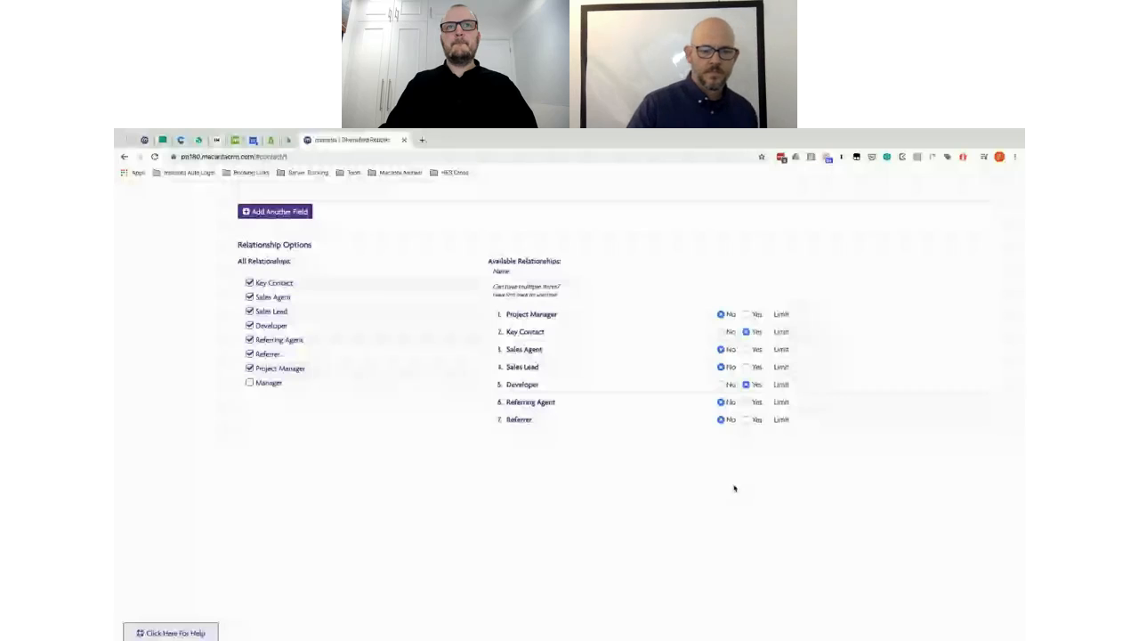
Step: Review the finished Stage field and its choices, then go back to the spec sheet
scroll(590, 307, up, 3)
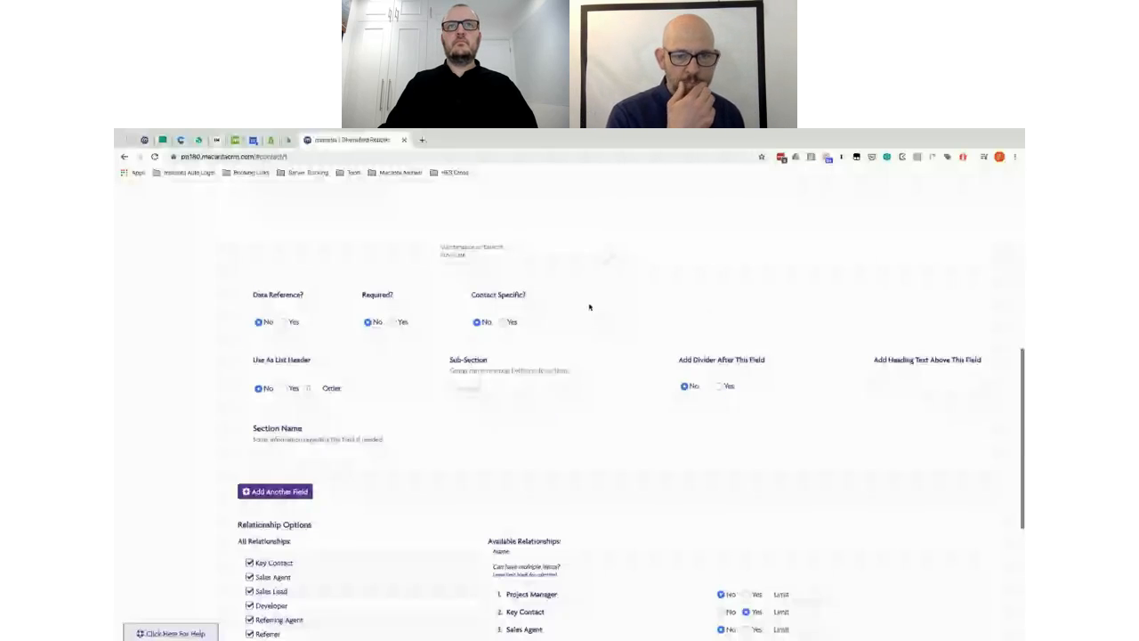
scroll(401, 291, up, 1)
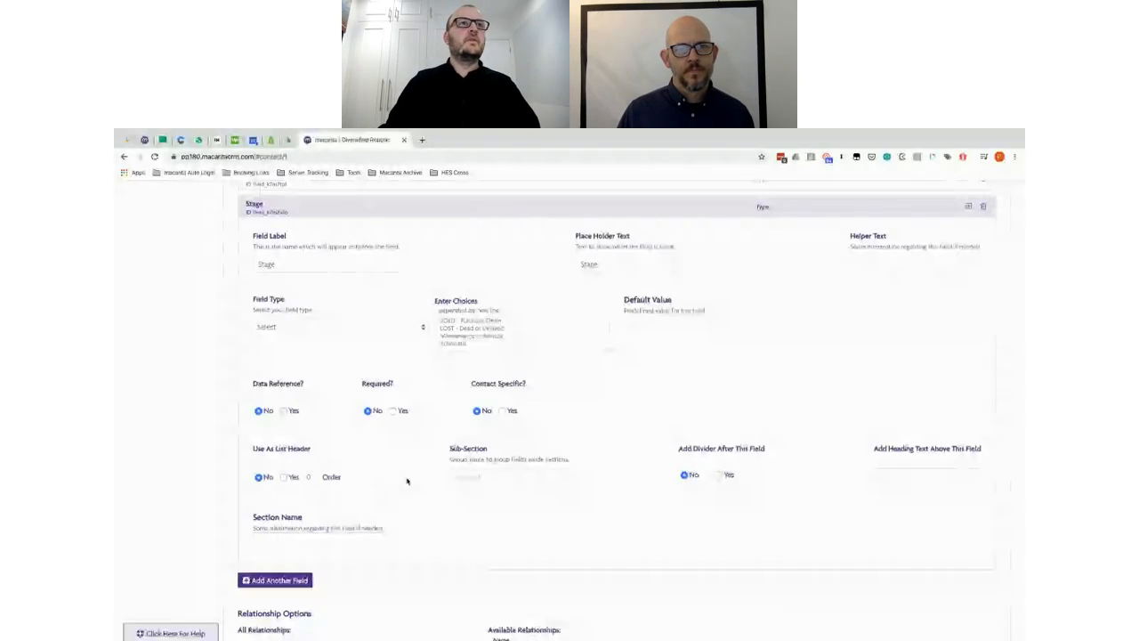
key(alt+Tab)
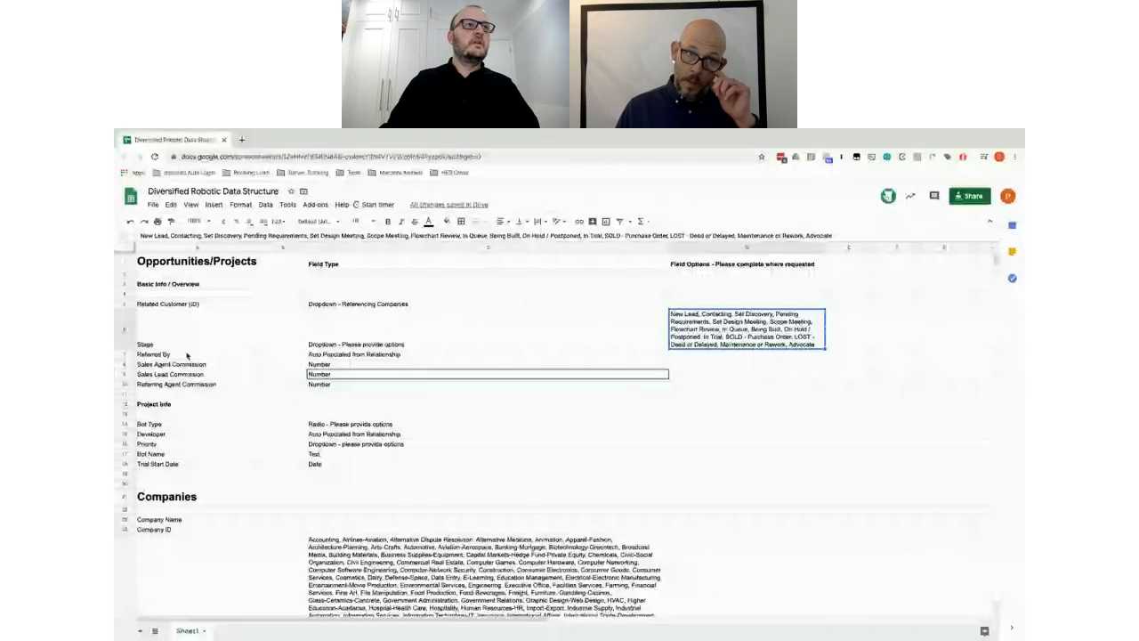
Step: Select Referred By as the next spec field and return to the CRM field form
click(187, 355)
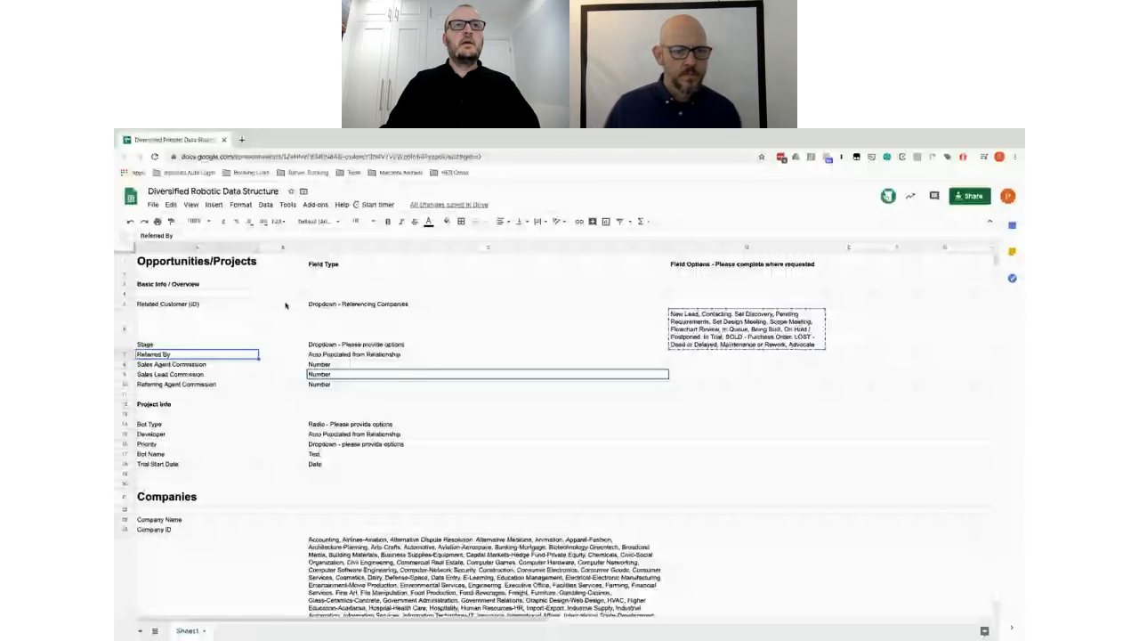
key(ctrl+Left)
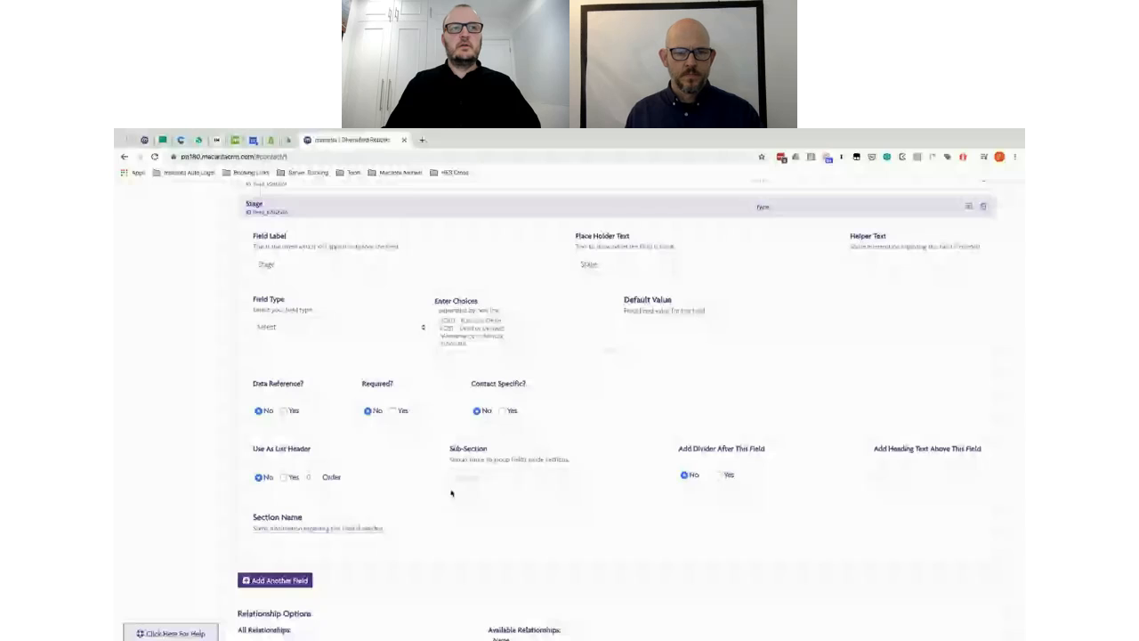
key(alt+Tab)
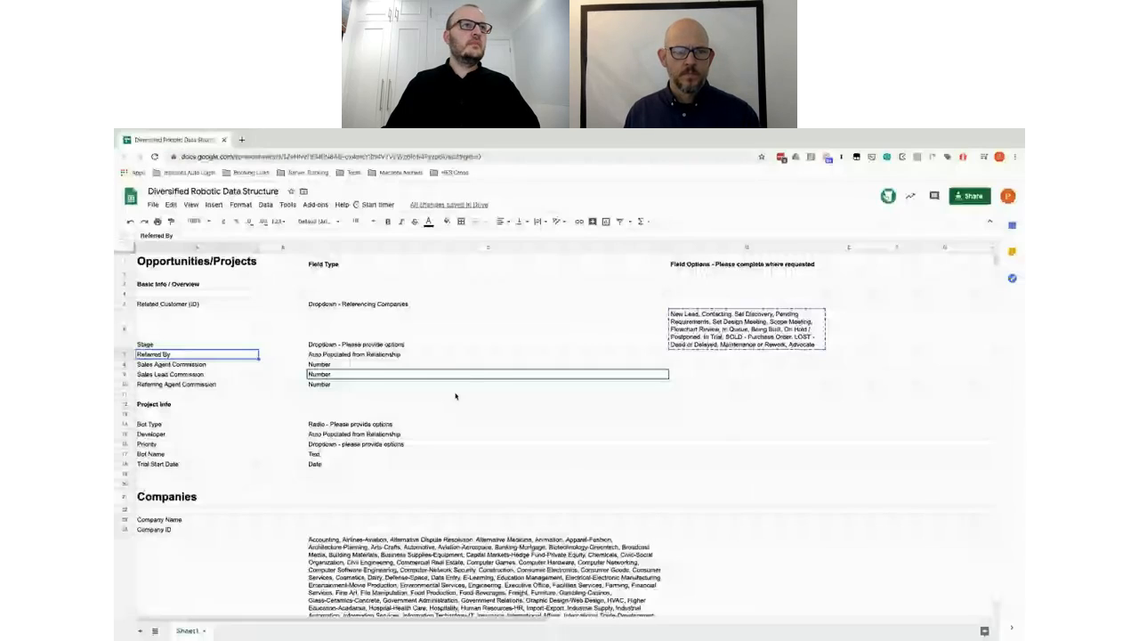
key(alt+Tab)
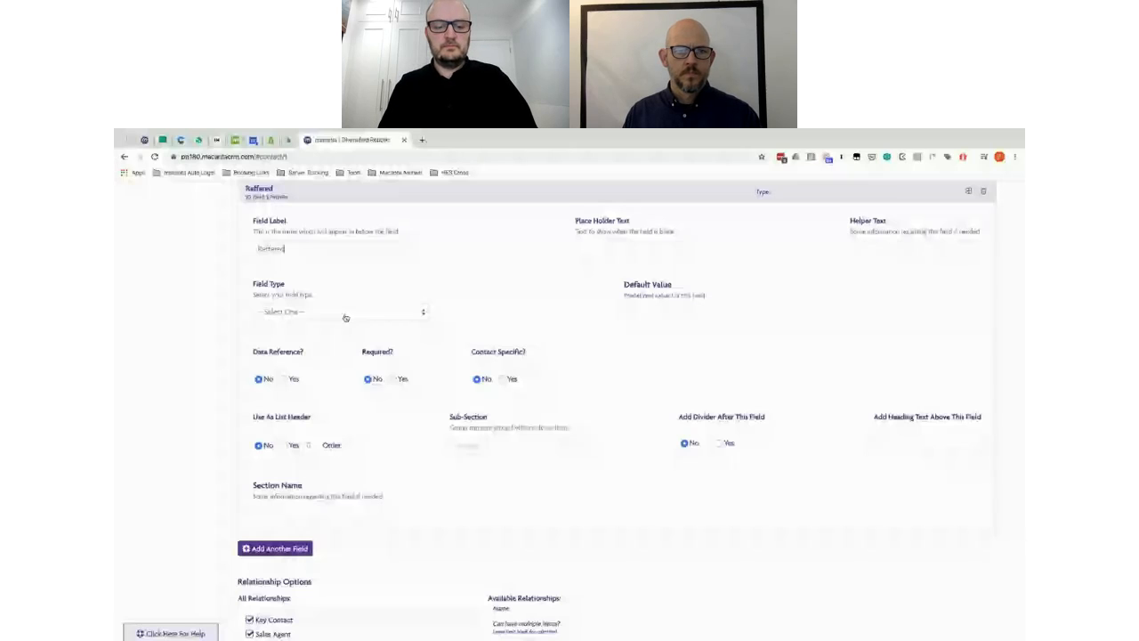
Step: Complete the 'Referred By' label and set its Field Type to Text
text(By)
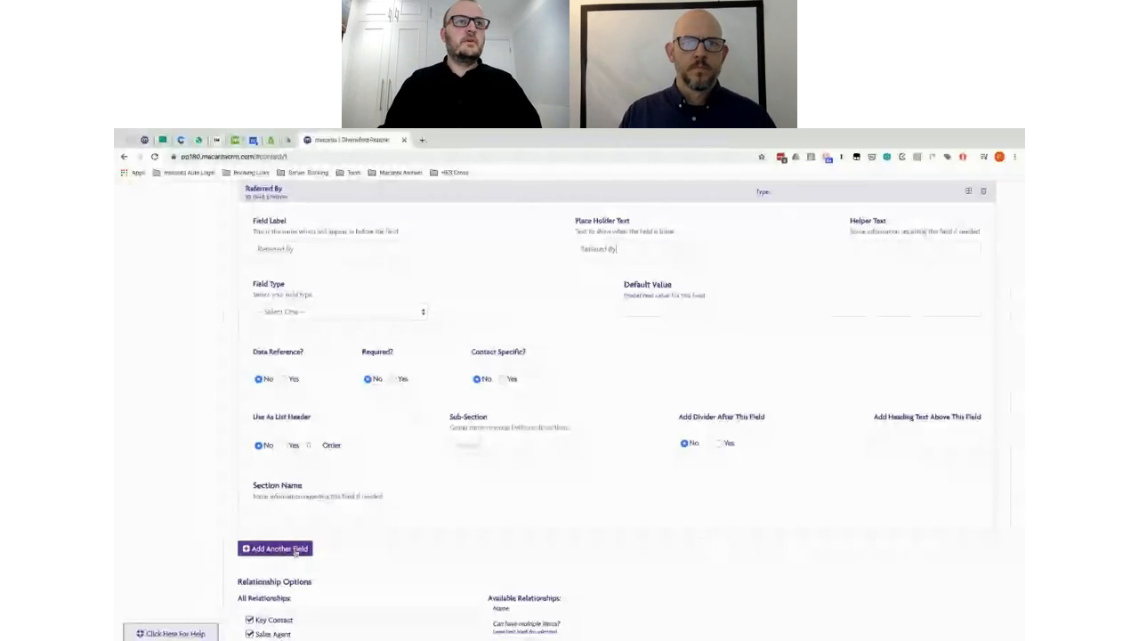
click(319, 314)
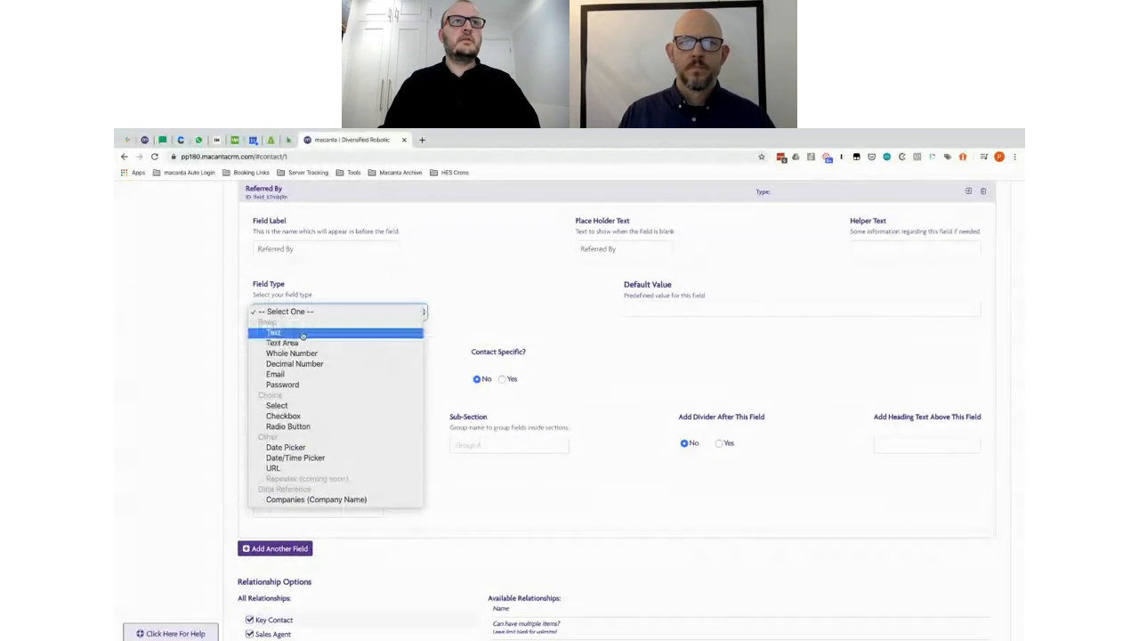
click(303, 333)
Step: Add a 'Sales Agent' field with Field Type Text, after checking the spec
key(ctrl+Right)
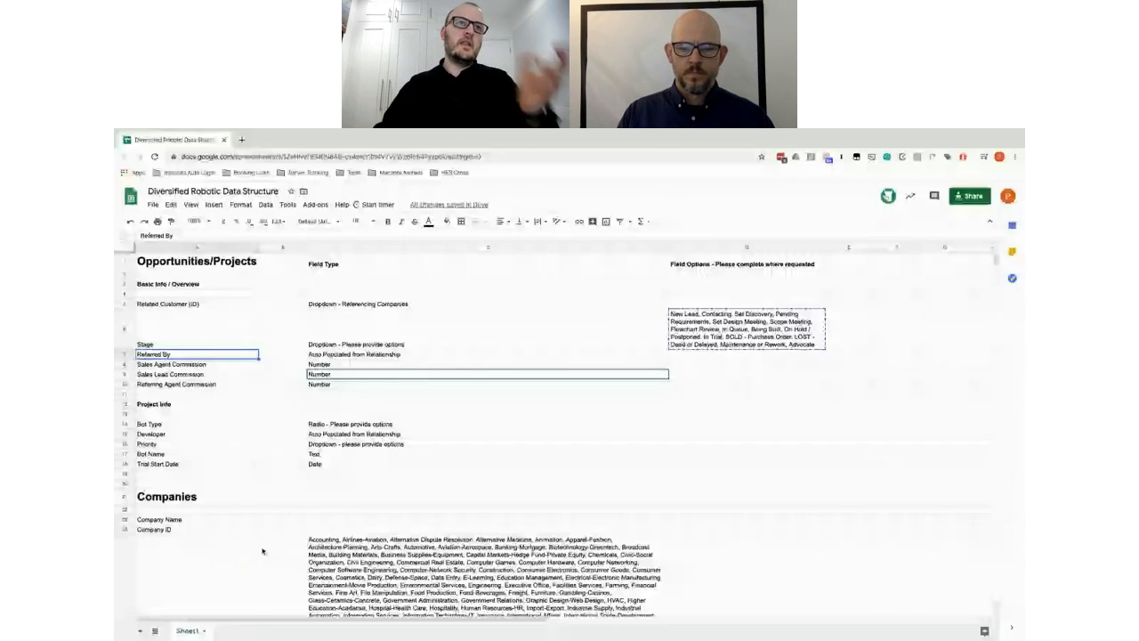
key(ctrl+Left)
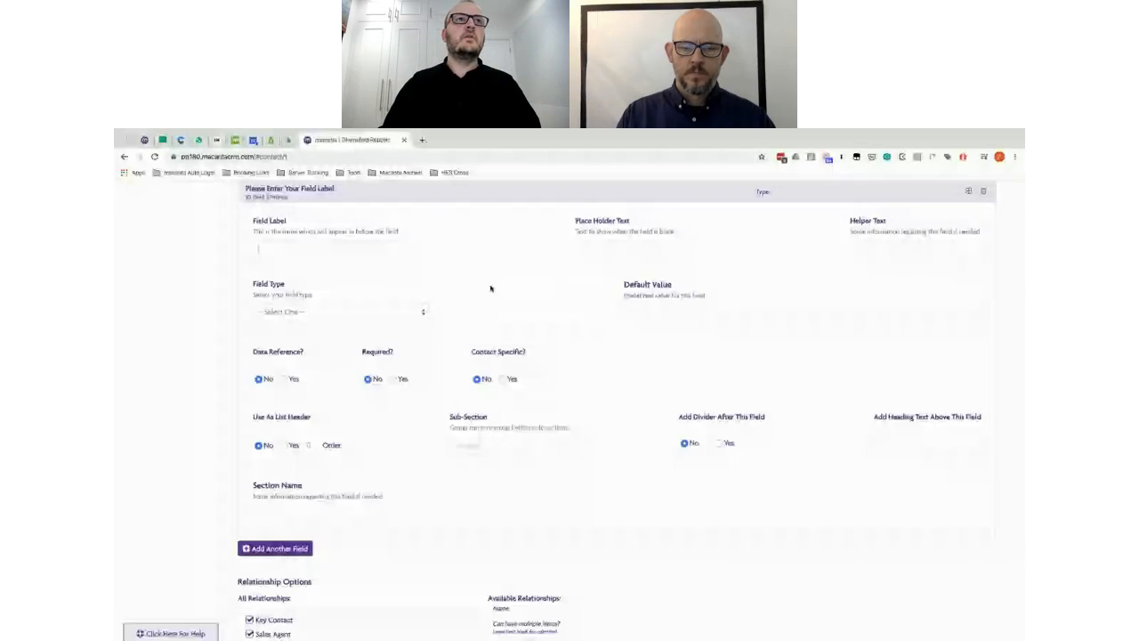
text(Sales Agent)
click(293, 311)
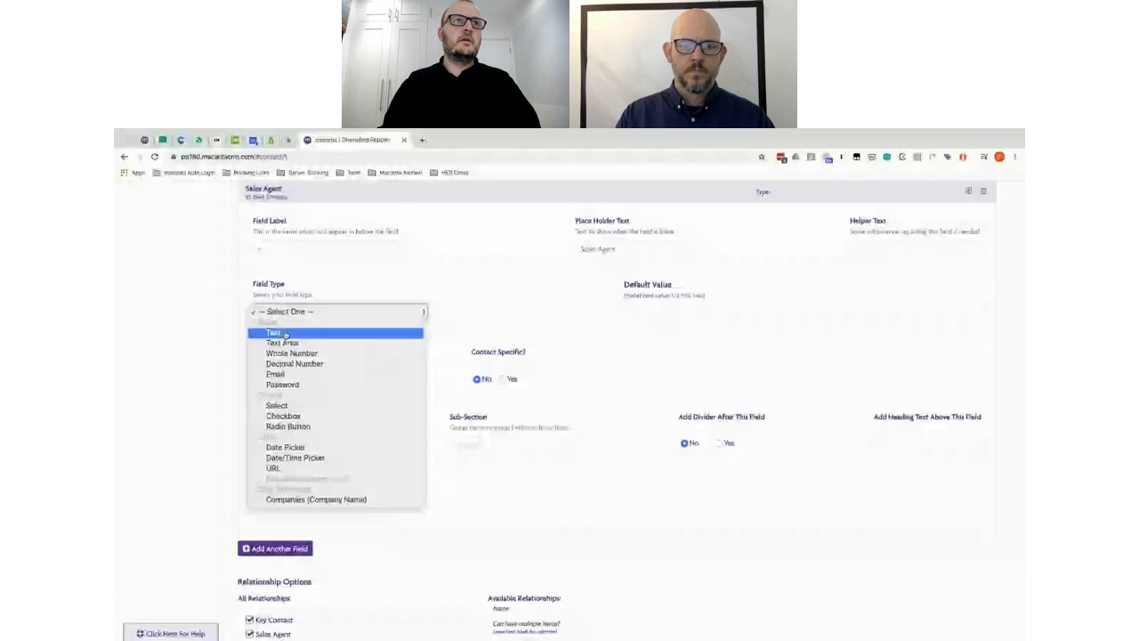
click(285, 334)
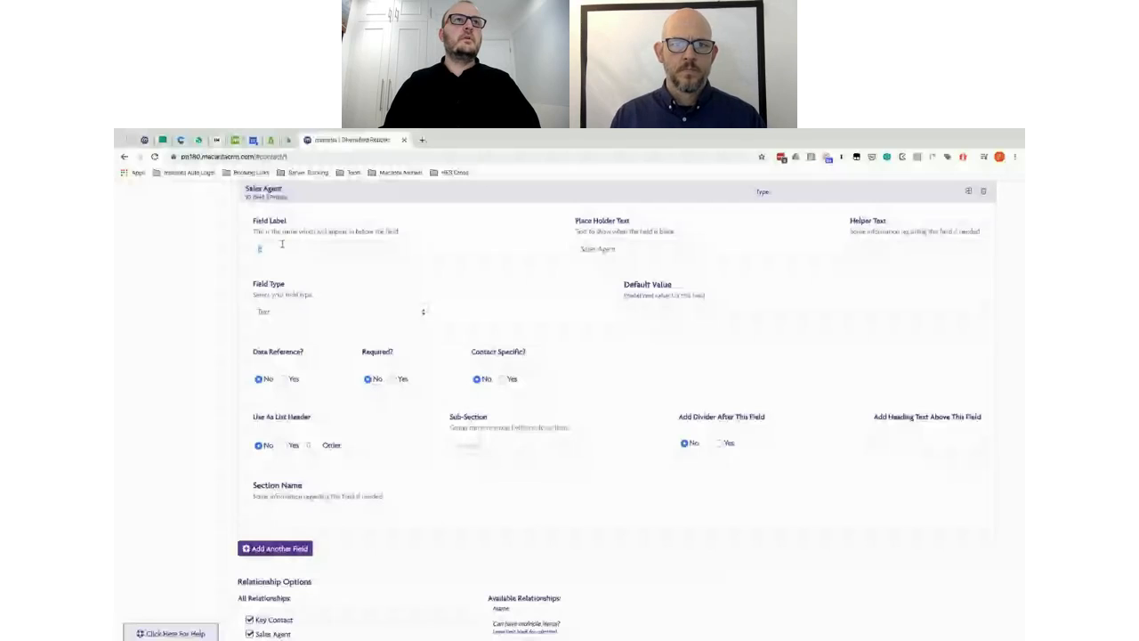
Step: Label a new field 'Sales Lead' and compare it against the spec sheet
click(282, 243)
text(Sales Le)
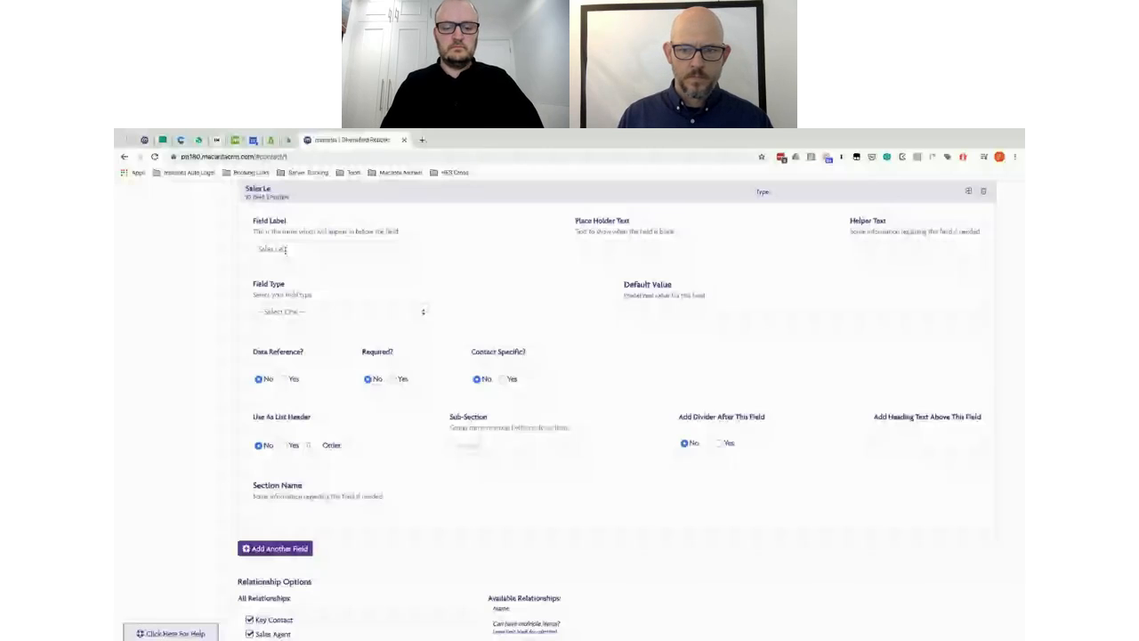
text(ad)
key(ctrl+a)
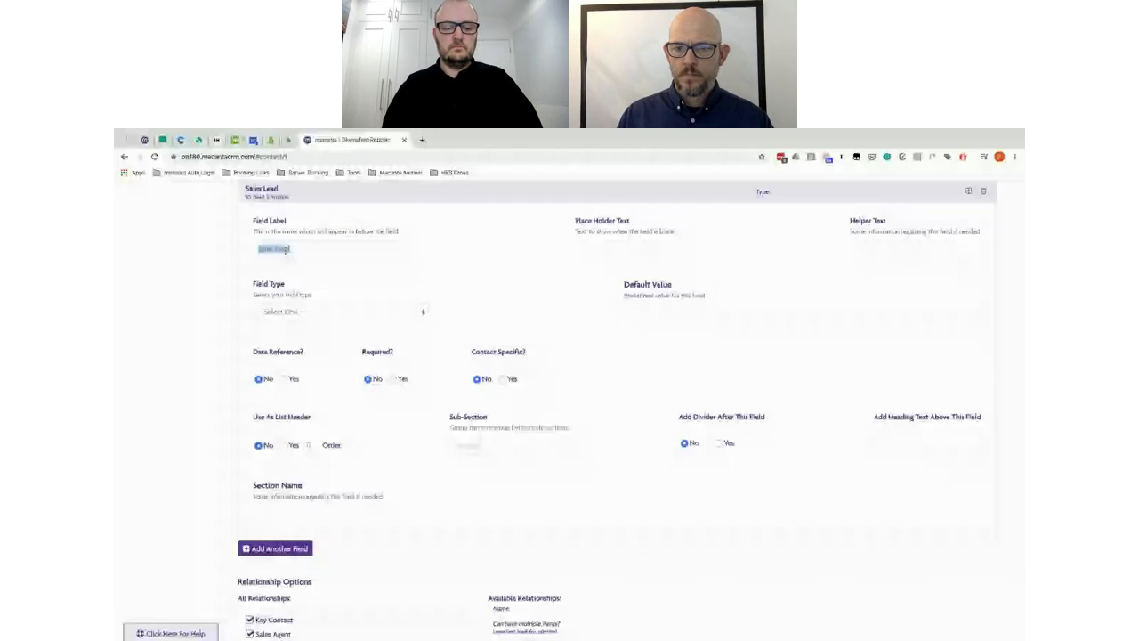
key(alt+Tab)
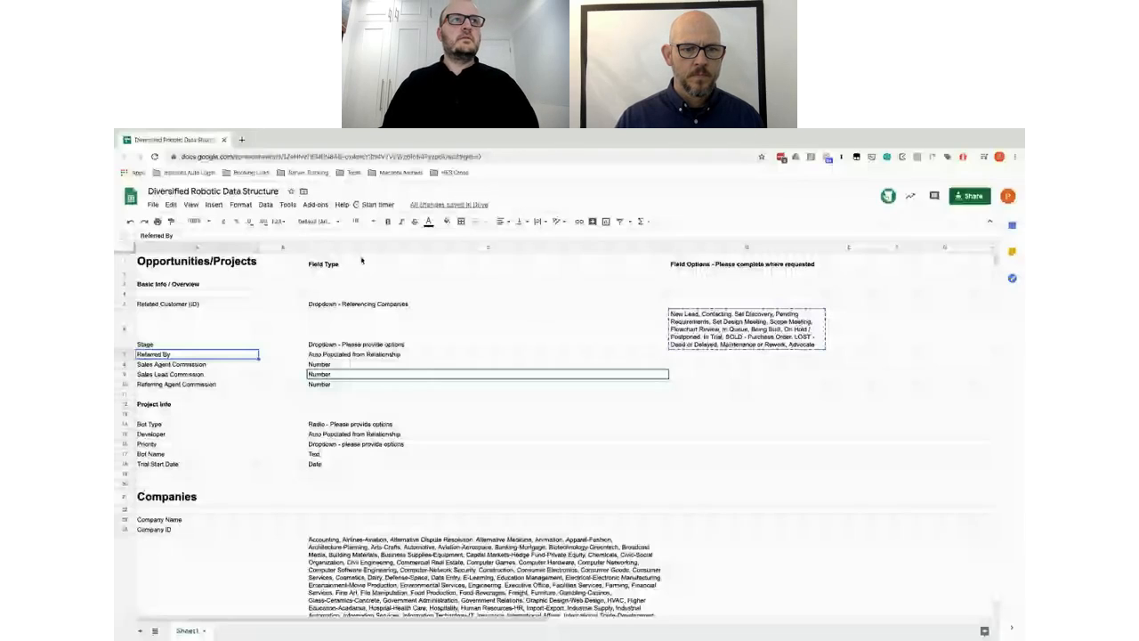
key(Down)
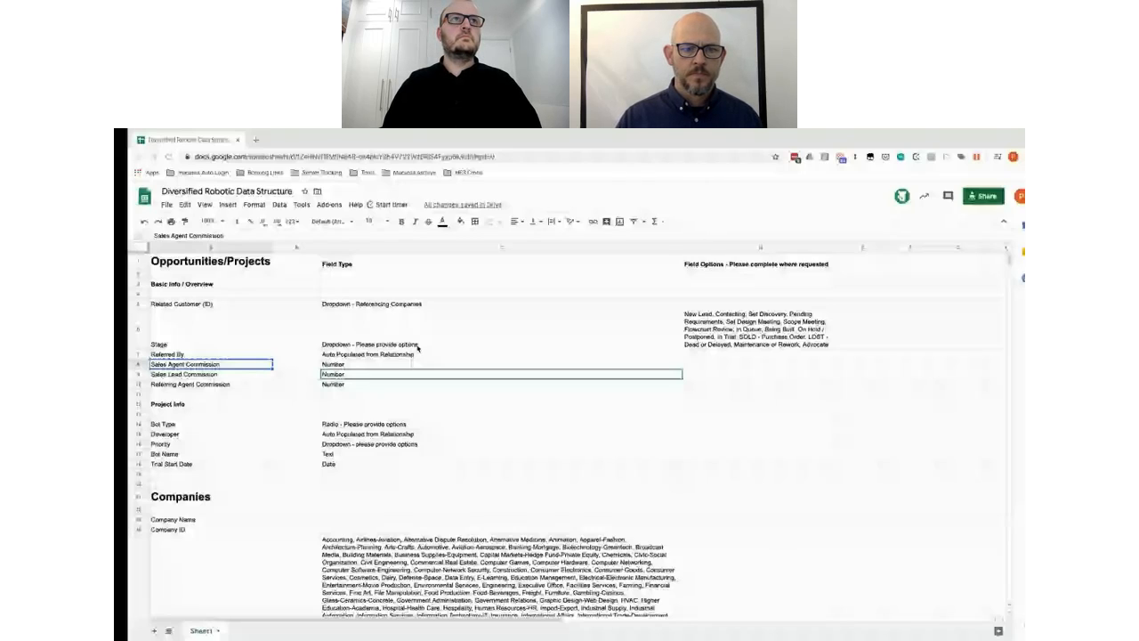
key(Down)
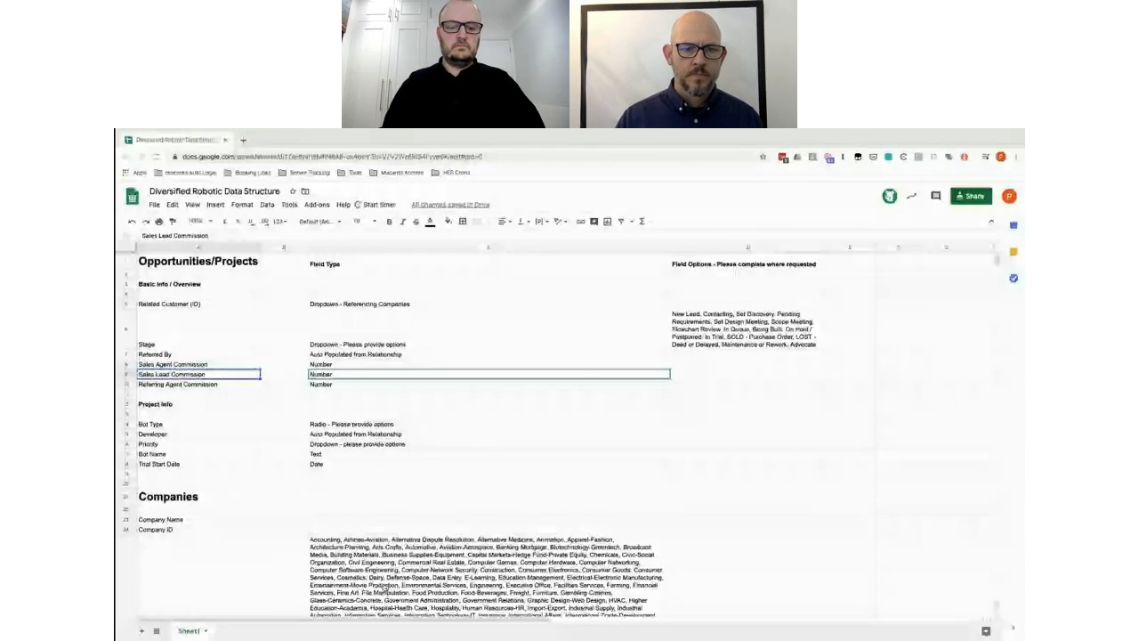
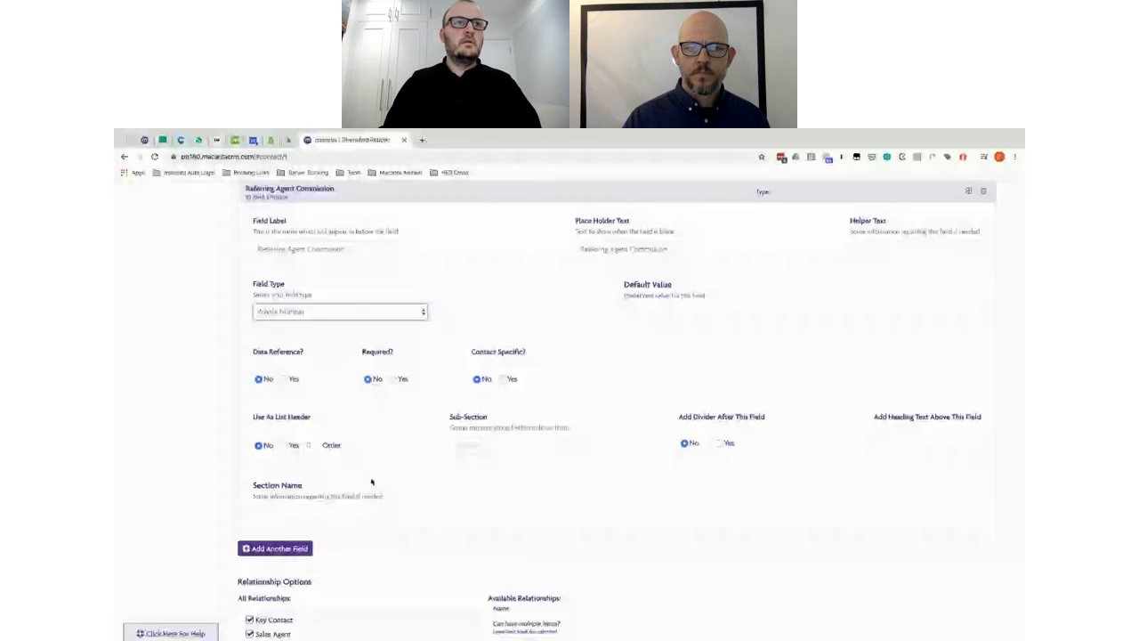
Step: Add a 'Bot Type' select field with 'Bot Type' label and placeholder and three choices
click(260, 550)
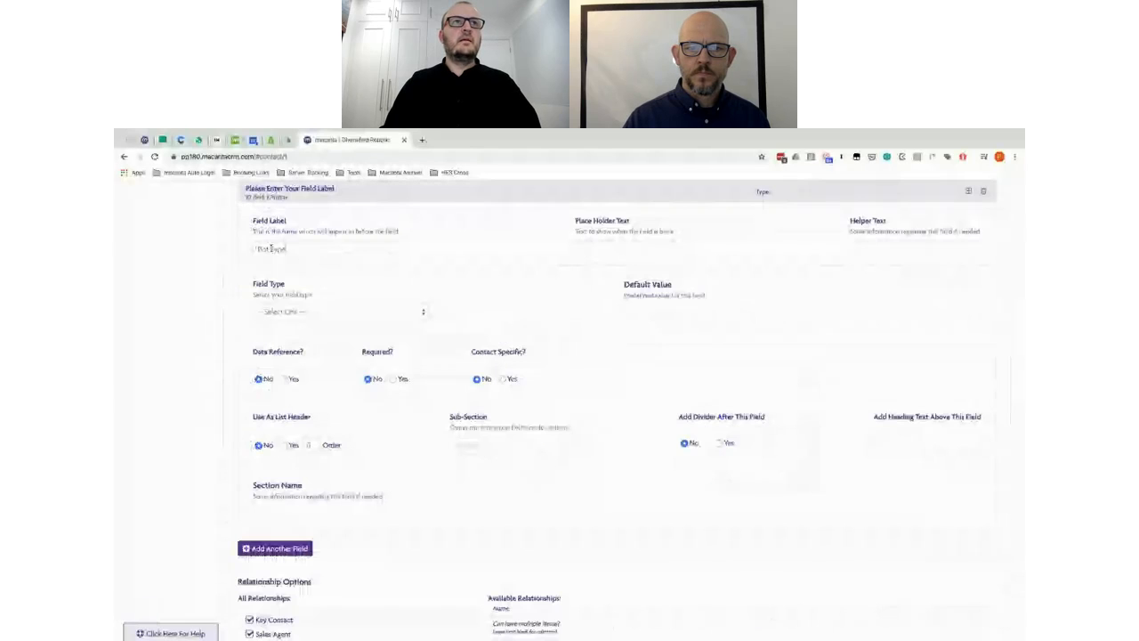
click(271, 248)
text(Bot Type)
click(587, 249)
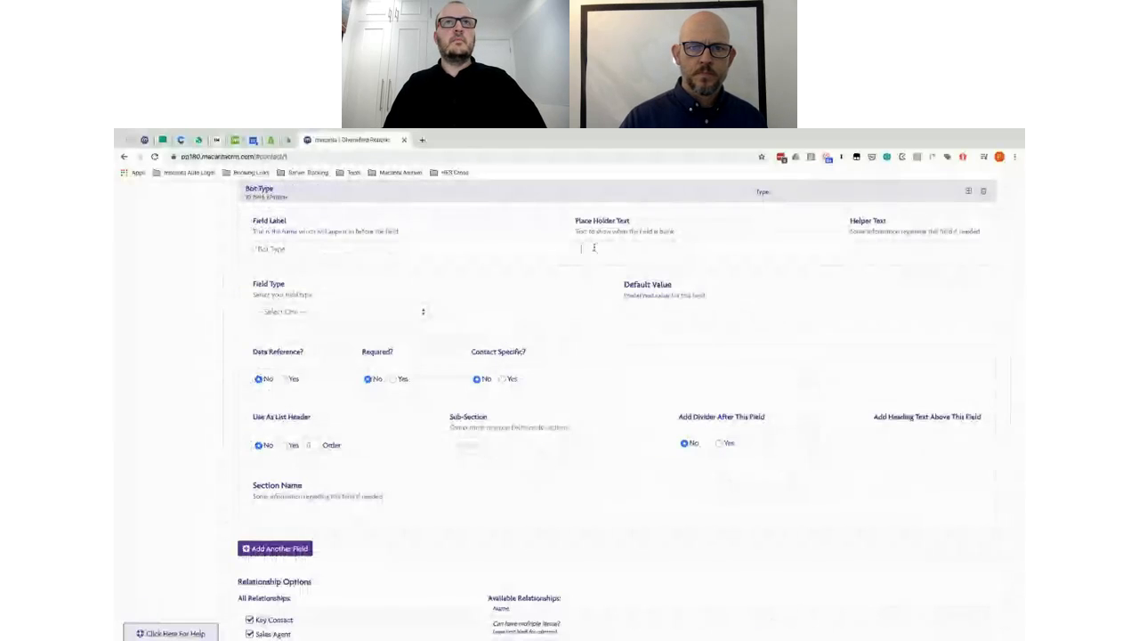
text(Bot Type)
click(325, 311)
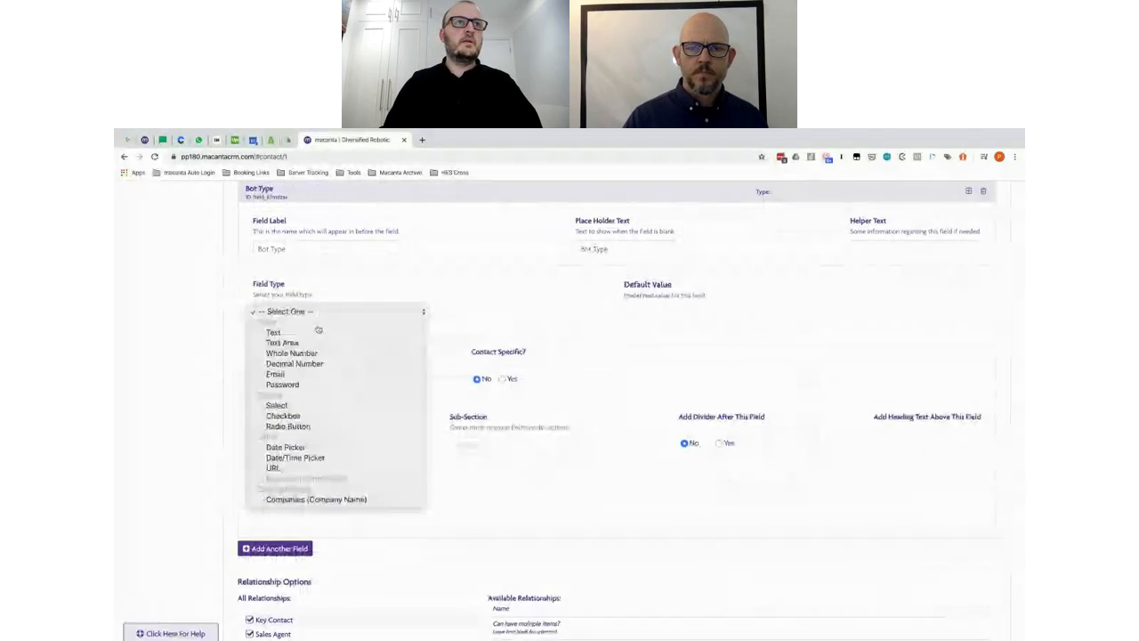
click(276, 405)
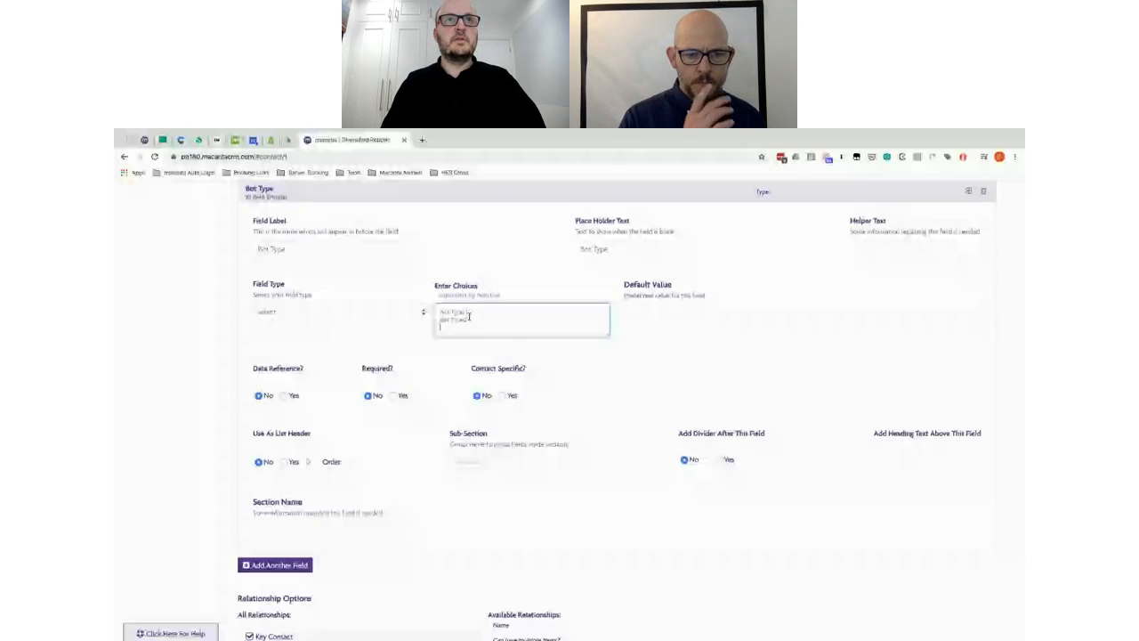
text(Bot Type 3)
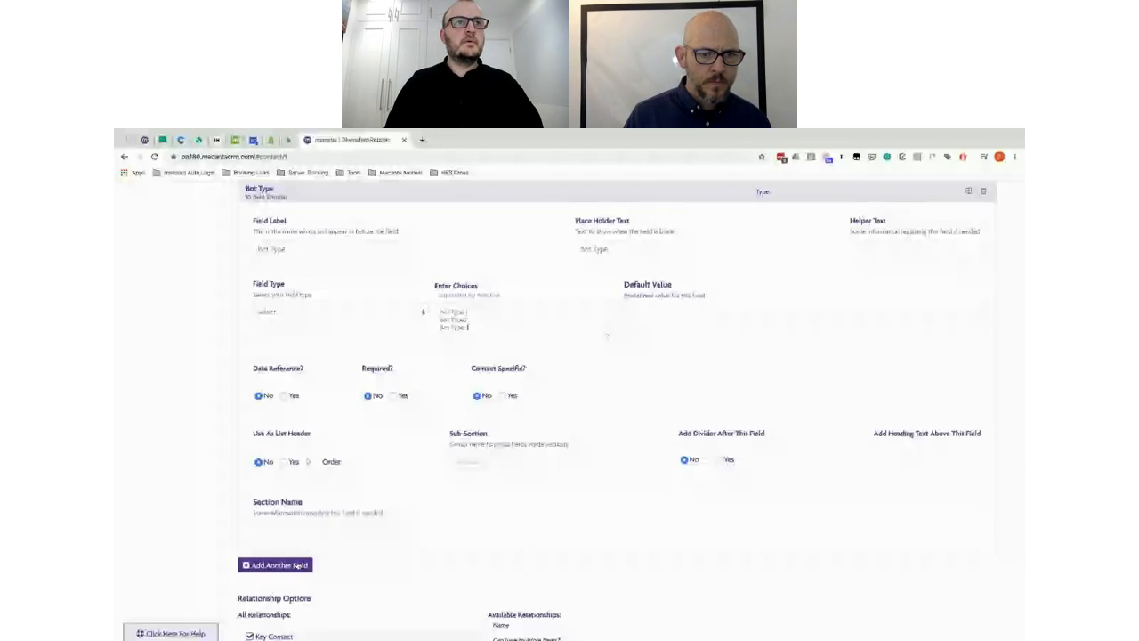
click(298, 565)
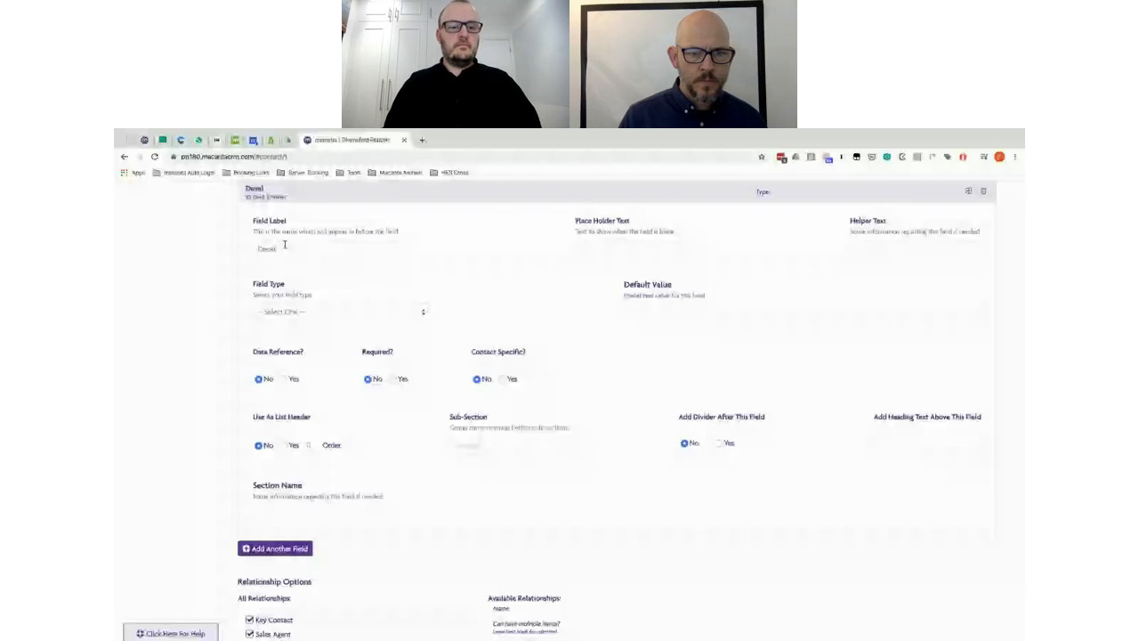
Step: Make Priority a select field and paste in its short choice values, one per line
key(alt+Tab)
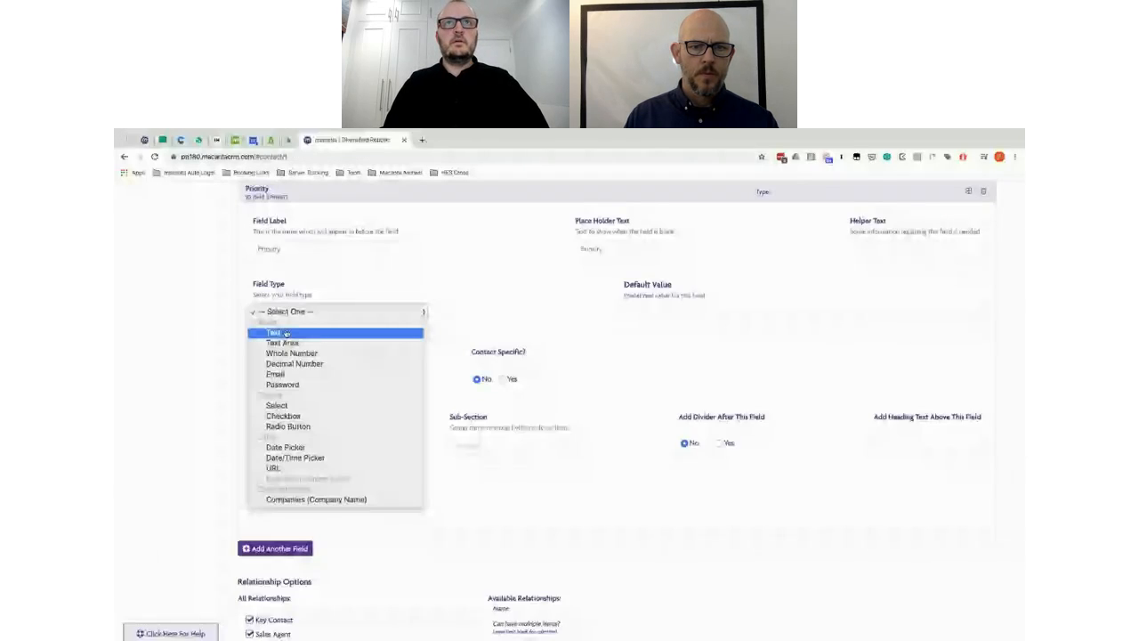
click(277, 405)
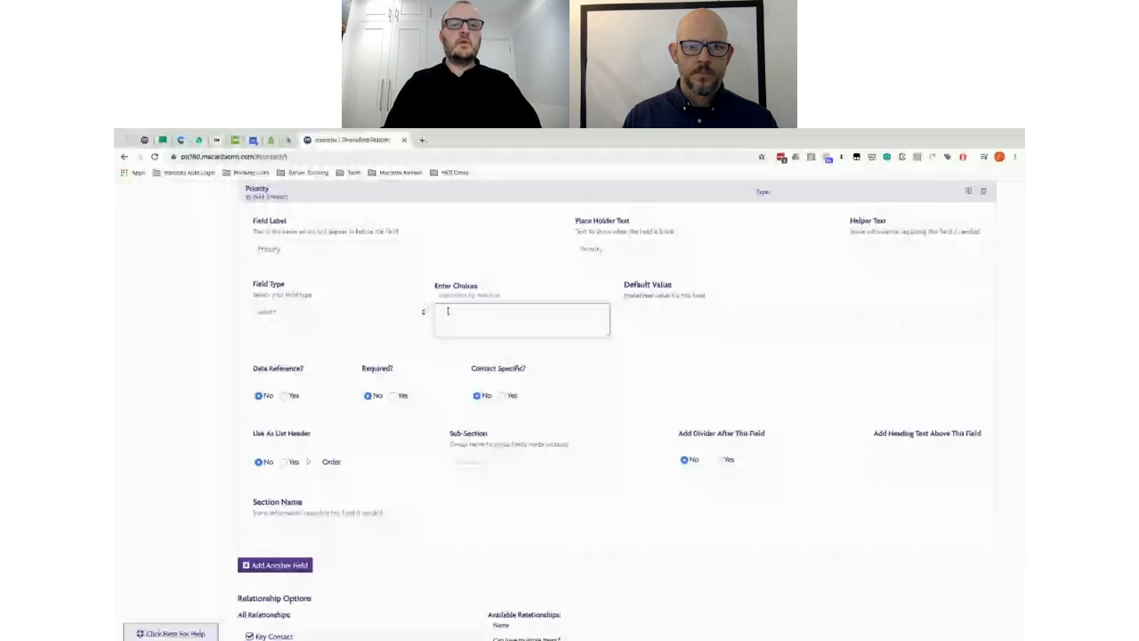
click(448, 311)
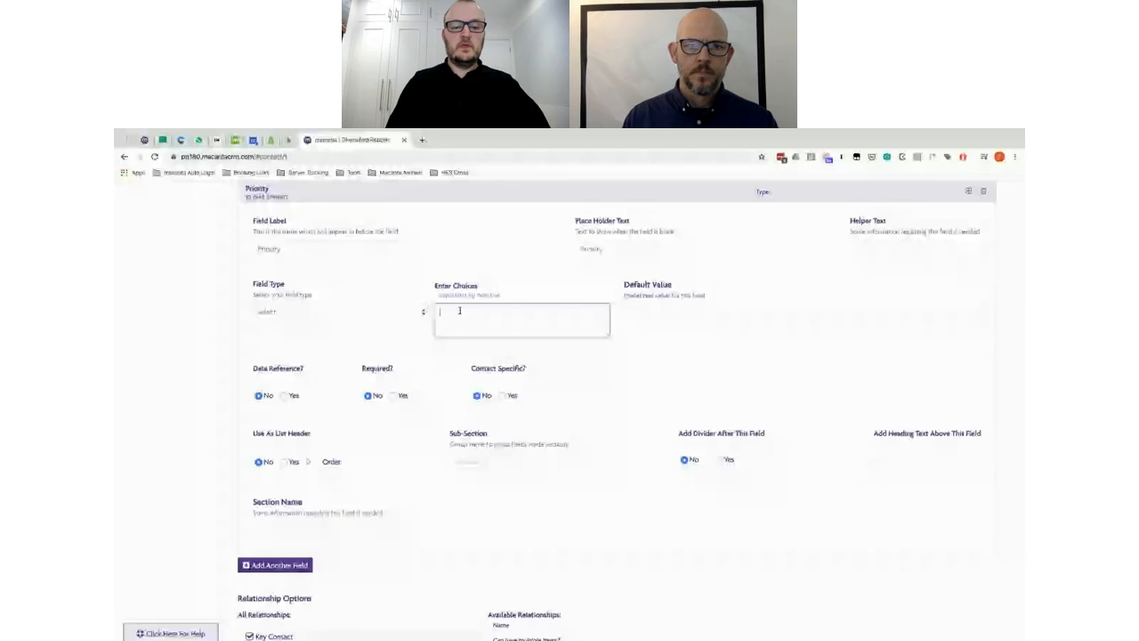
key(ctrl+v)
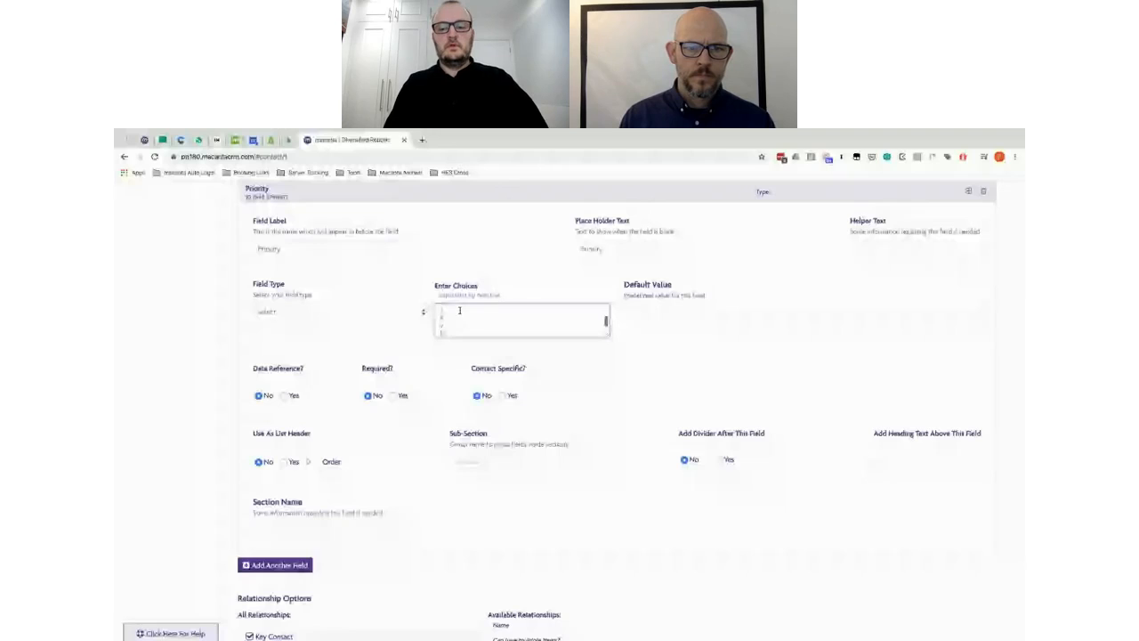
scroll(460, 309, down, 1)
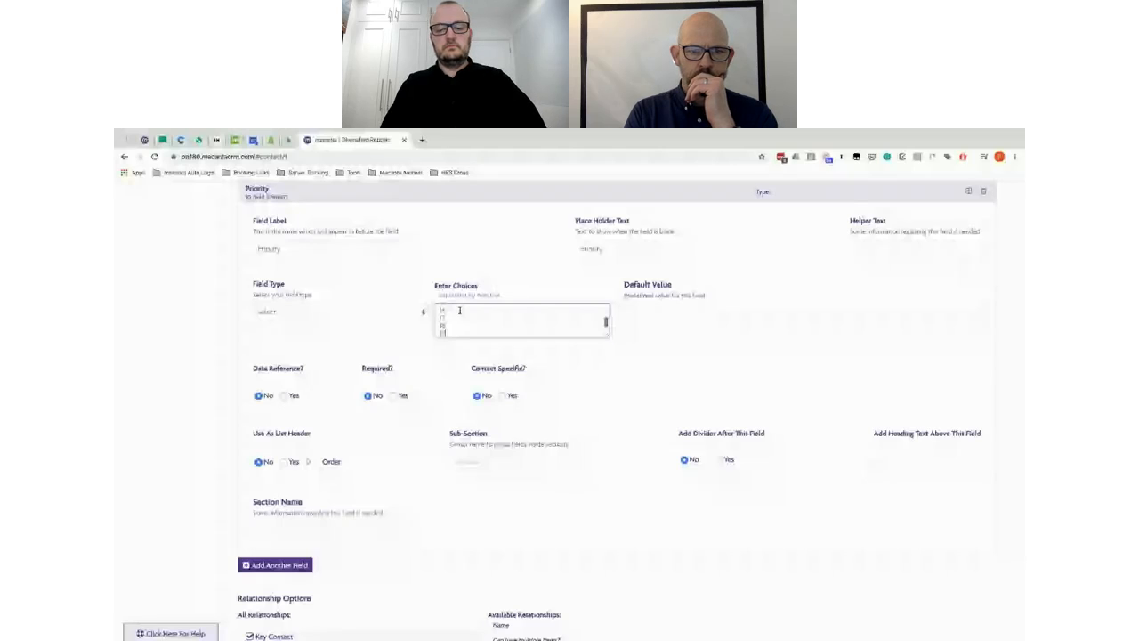
scroll(459, 310, down, 1)
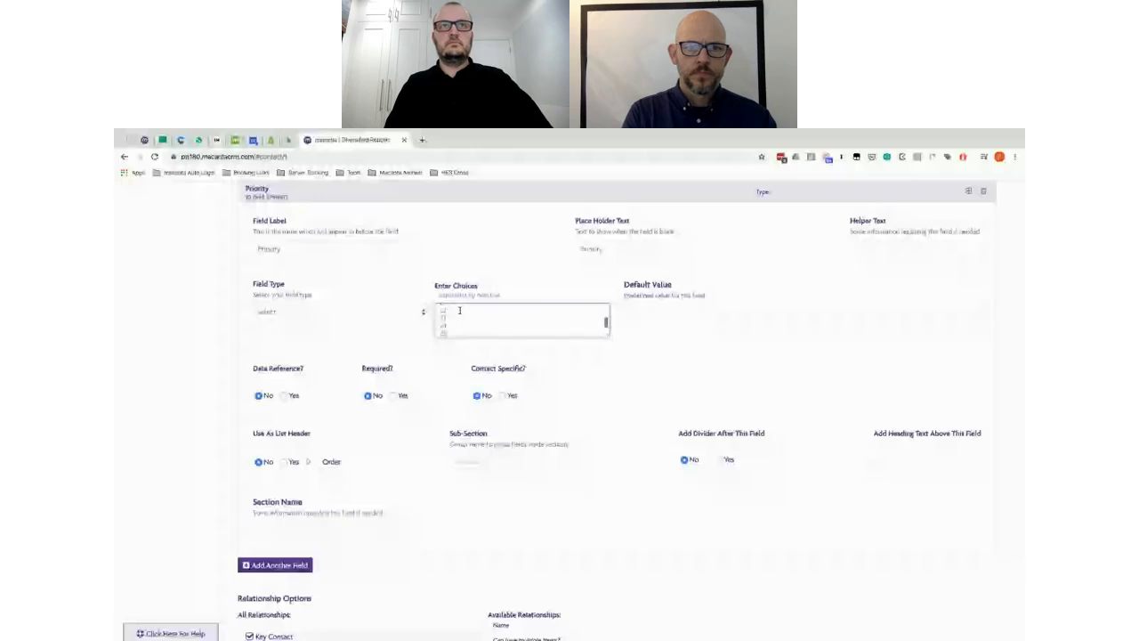
scroll(318, 244, up, 2)
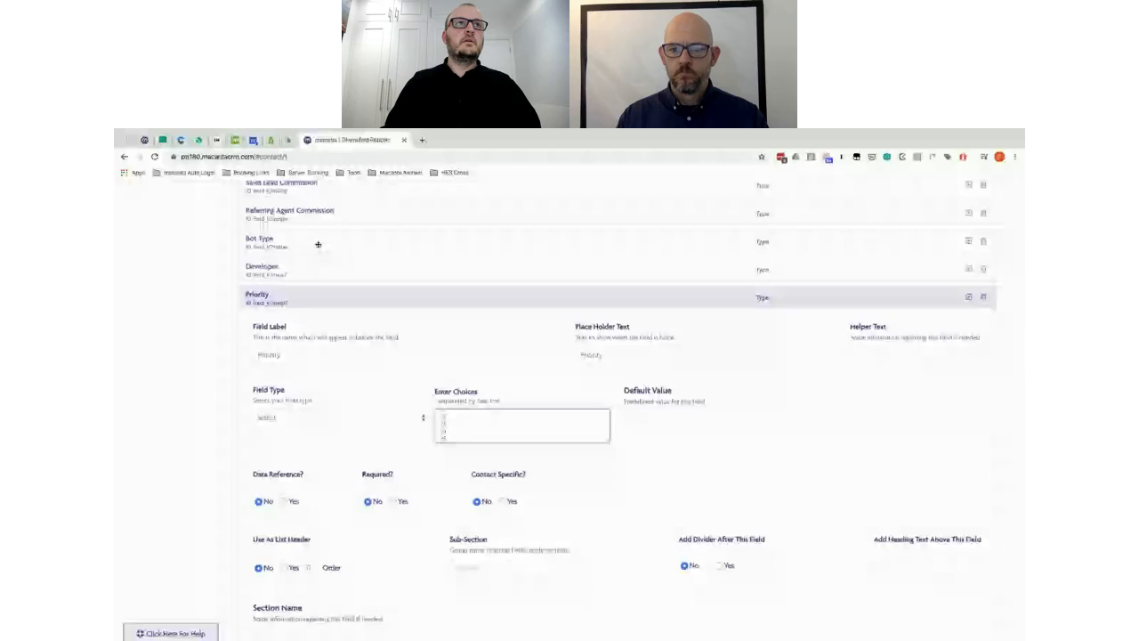
Step: Review the choices entered for the Bot Type and Priority fields
click(318, 244)
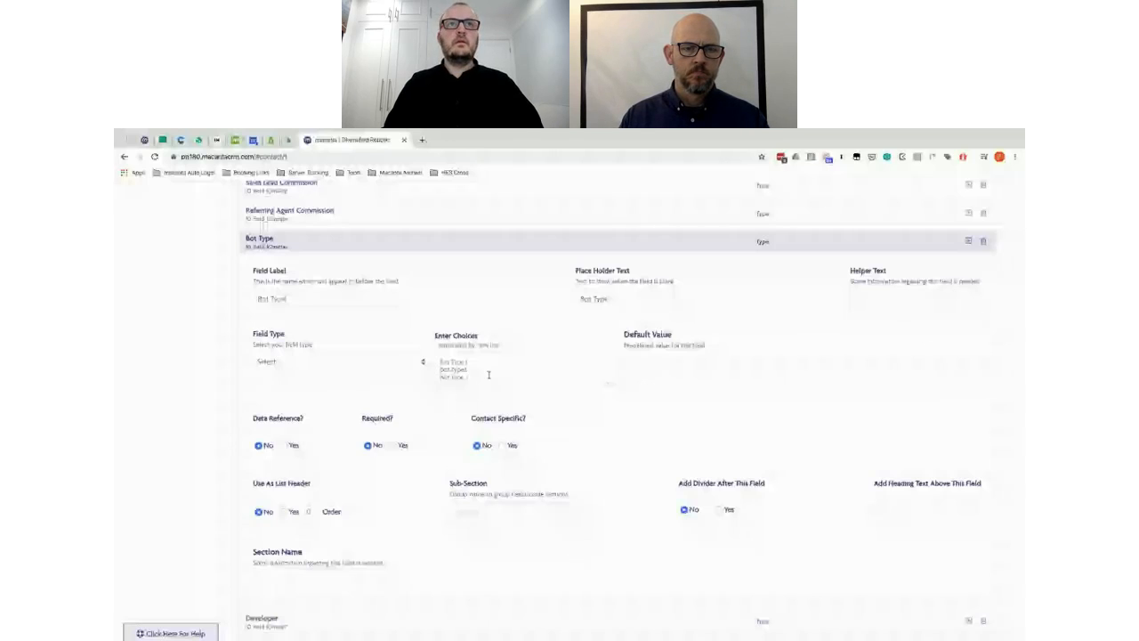
click(489, 375)
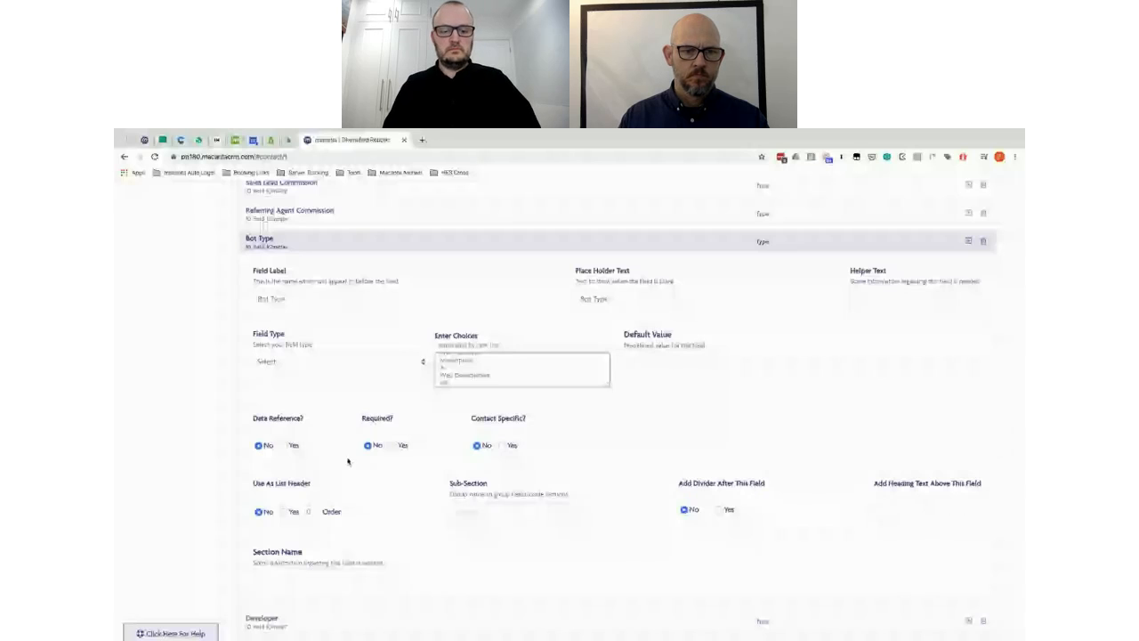
scroll(348, 462, down, 3)
click(442, 400)
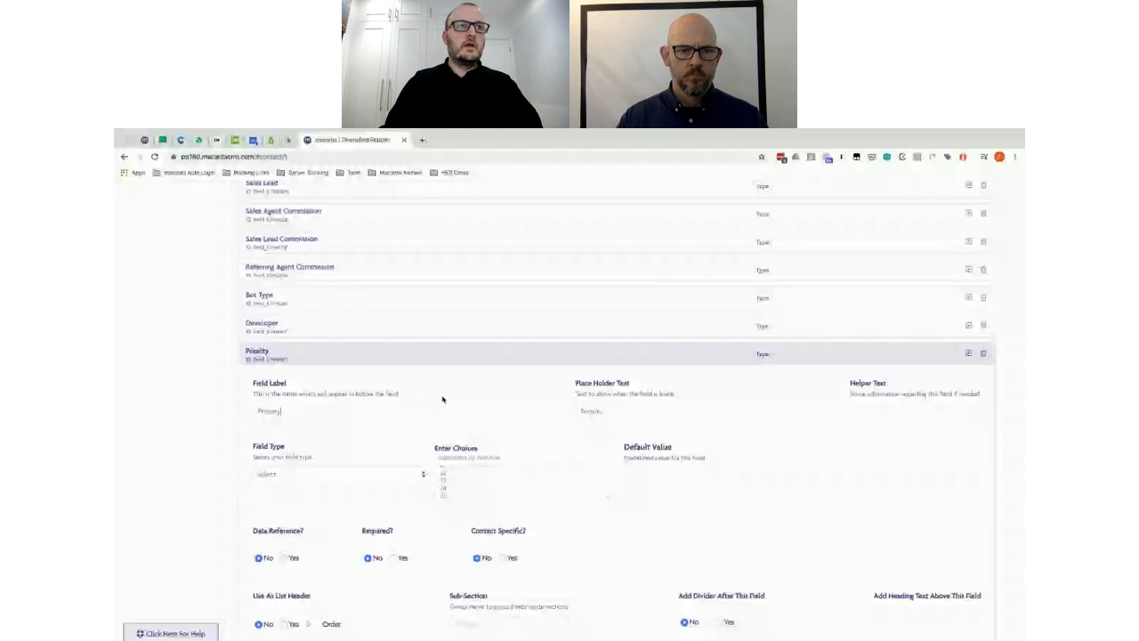
scroll(442, 400, down, 3)
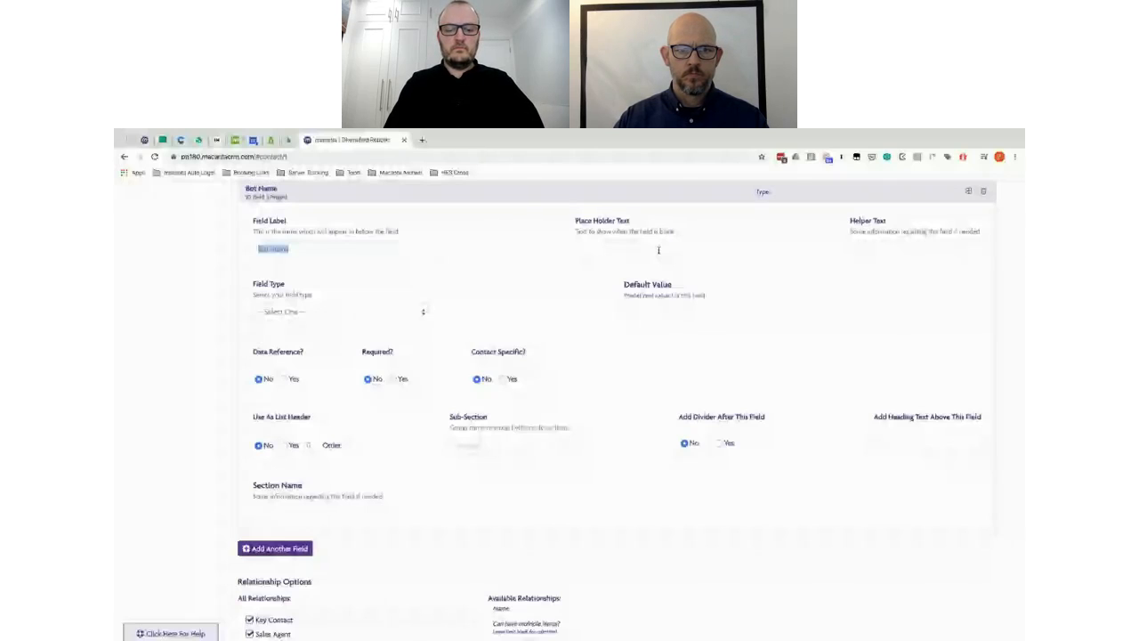
Step: Check the spreadsheet, then set the Trial Start Date field's type to Date Picker
key(super+grave)
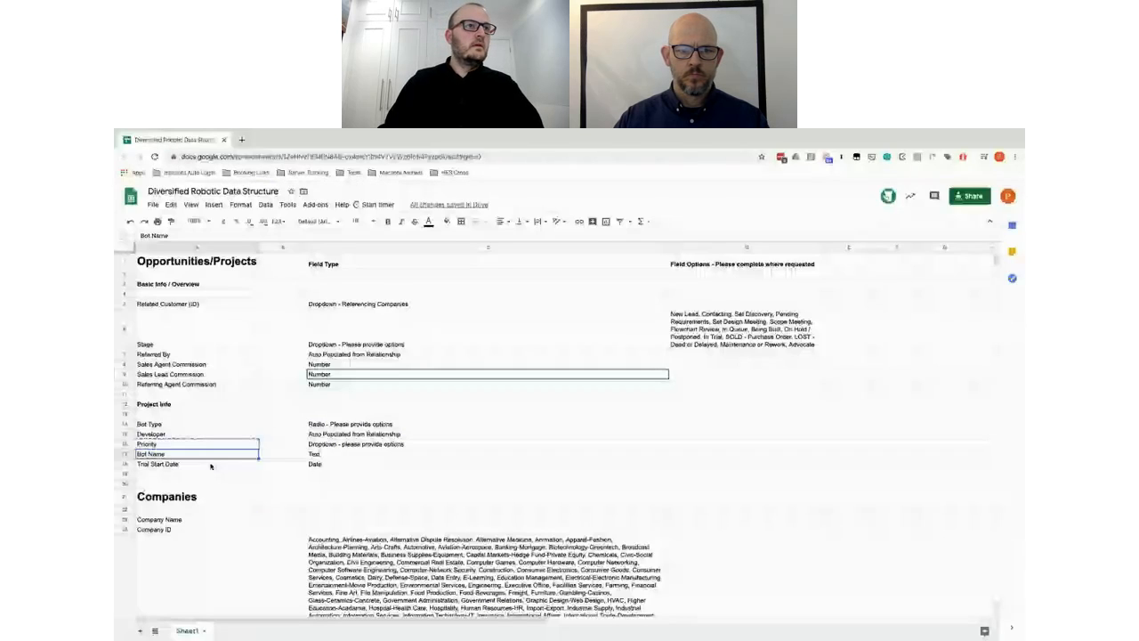
key(ctrl+Left)
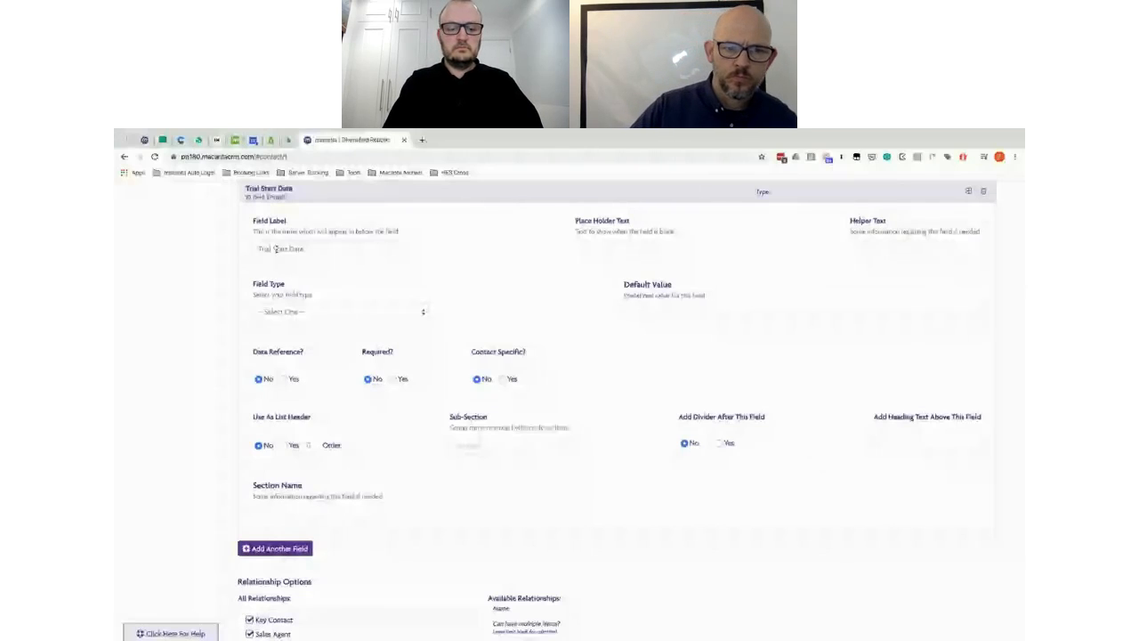
click(281, 312)
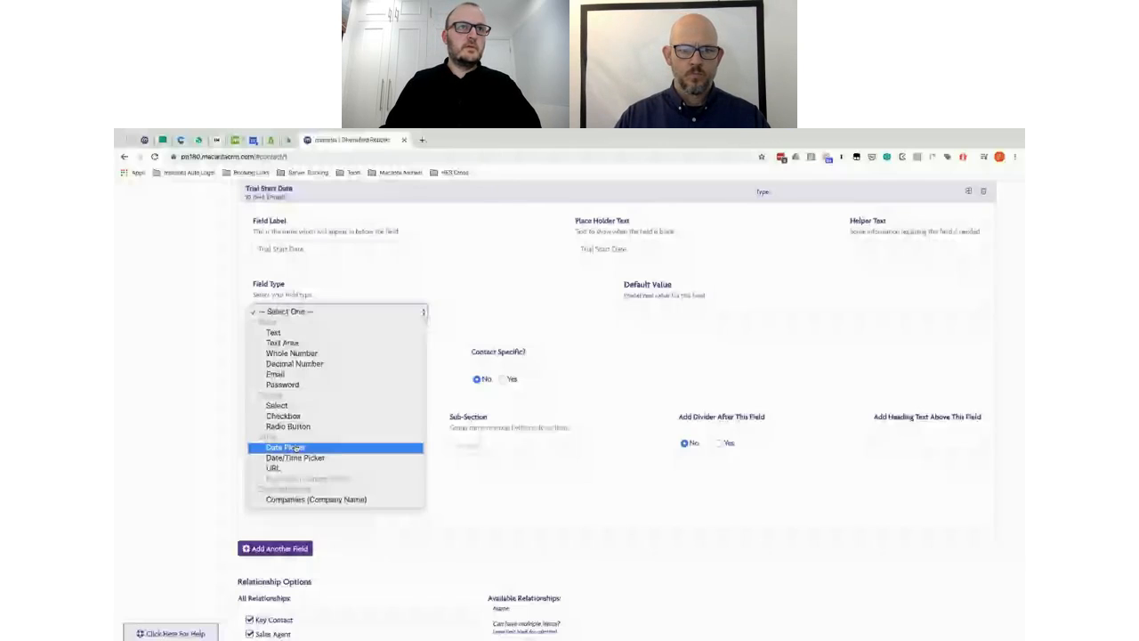
click(284, 448)
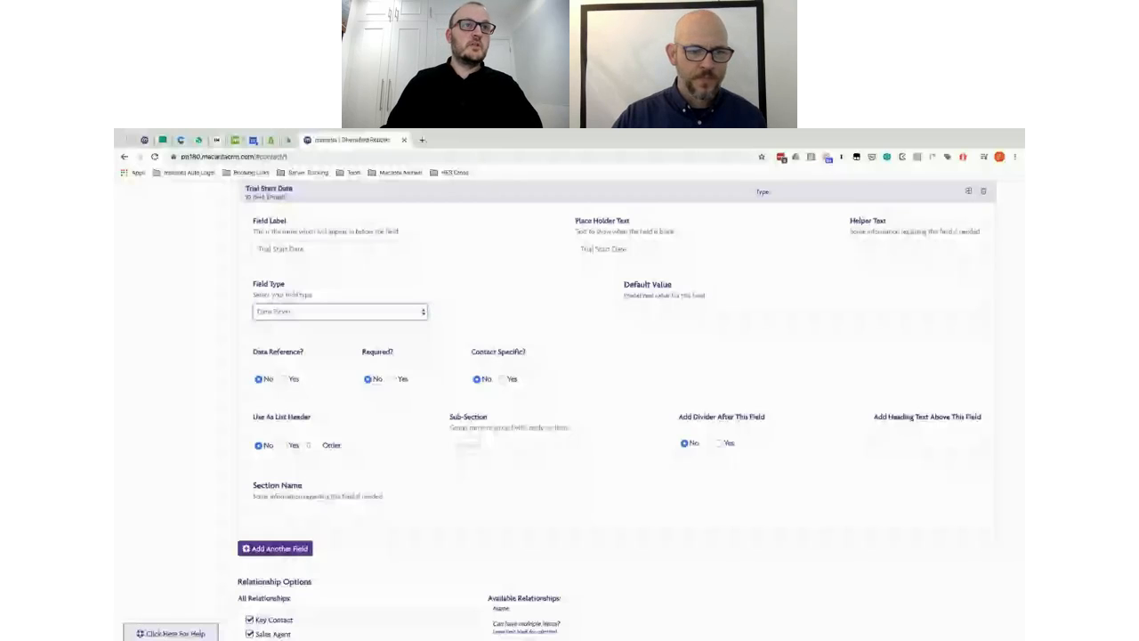
scroll(620, 505, down, 5)
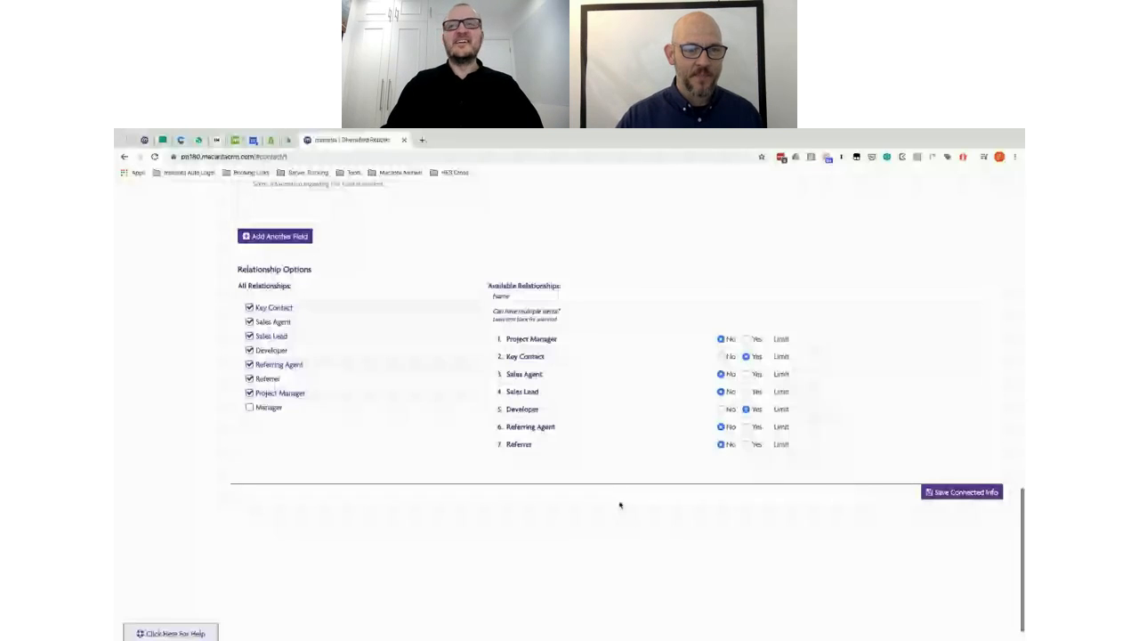
Step: Save the connected info and switch to the Diversified Robotic Data Structure spreadsheet
click(955, 491)
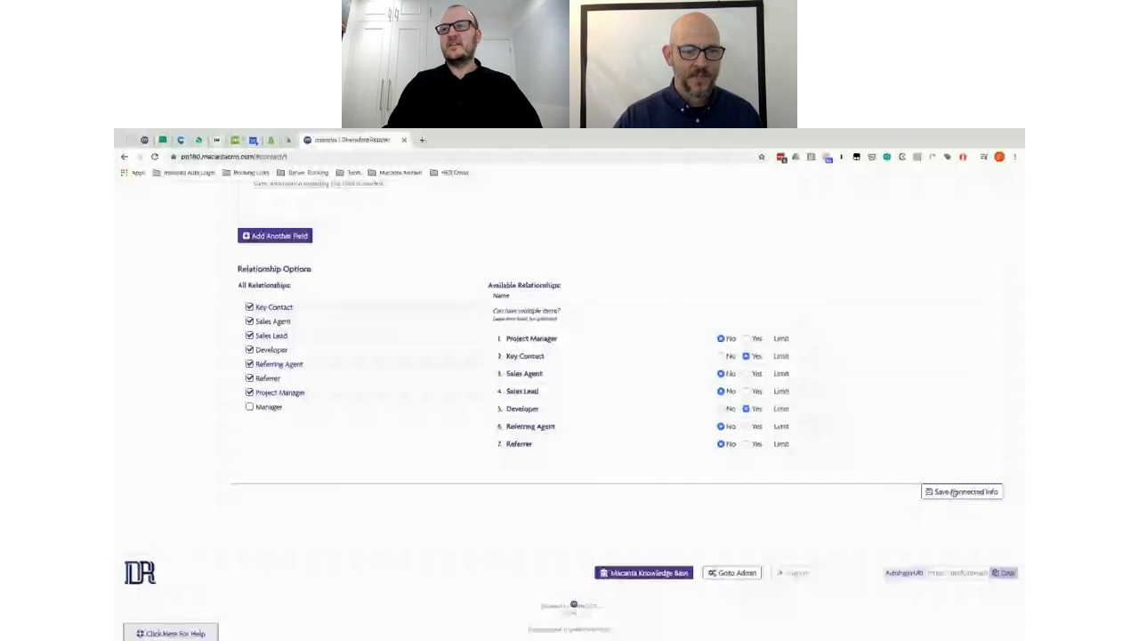
key(alt+Tab)
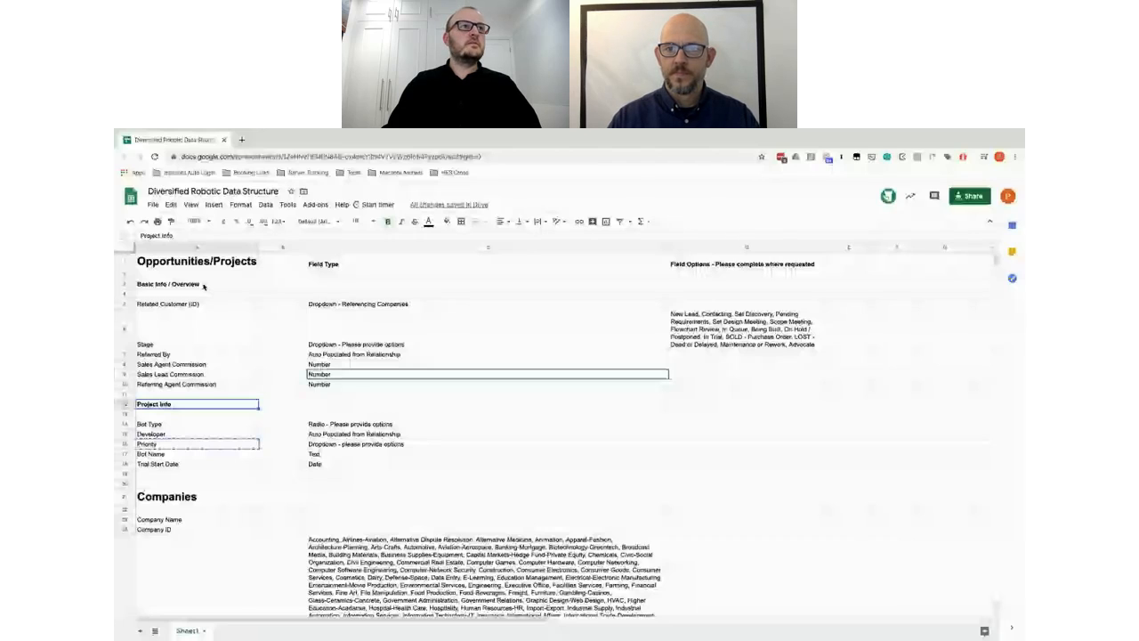
Step: Put the Referred By field in the 'Basic Info / Overview' section and look over the following fields
key(alt+Tab)
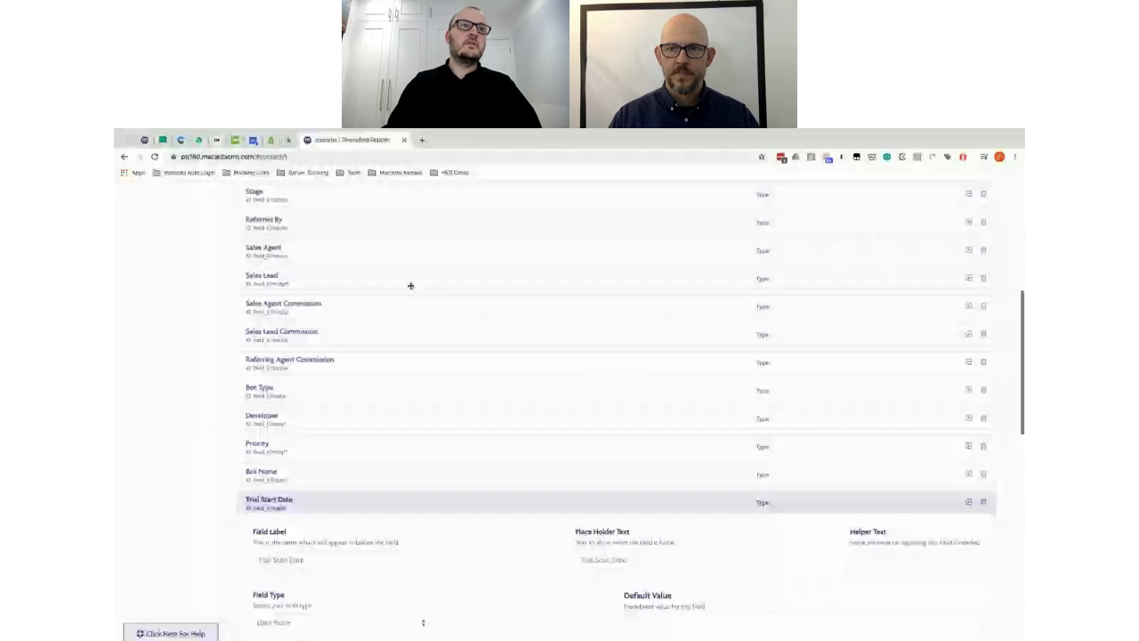
scroll(411, 286, up, 4)
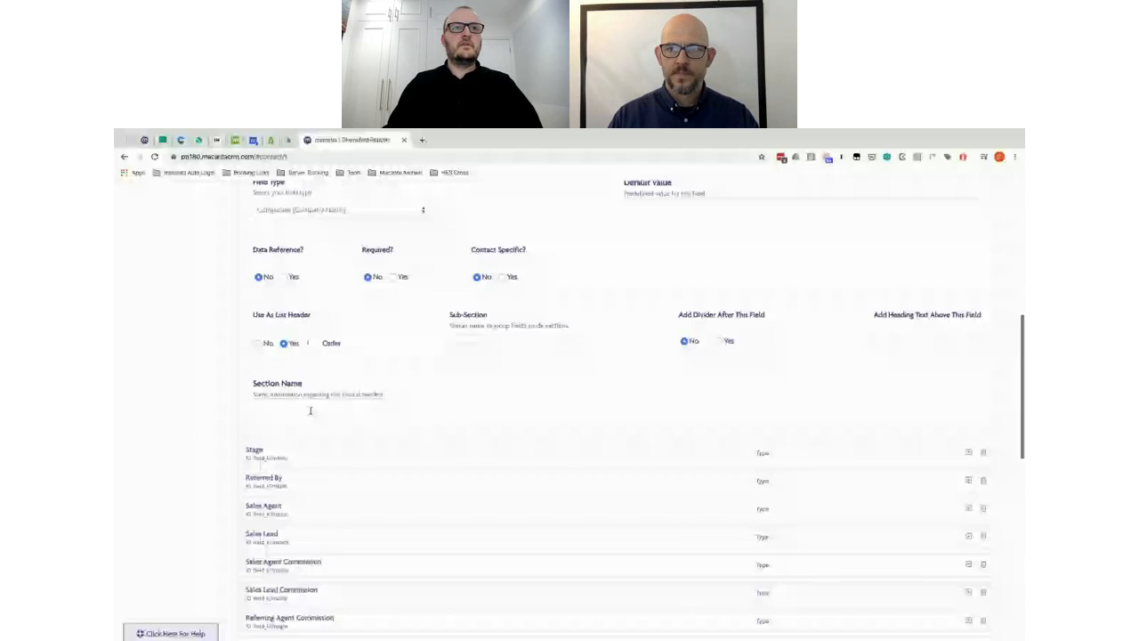
click(264, 478)
scroll(288, 403, down, 1)
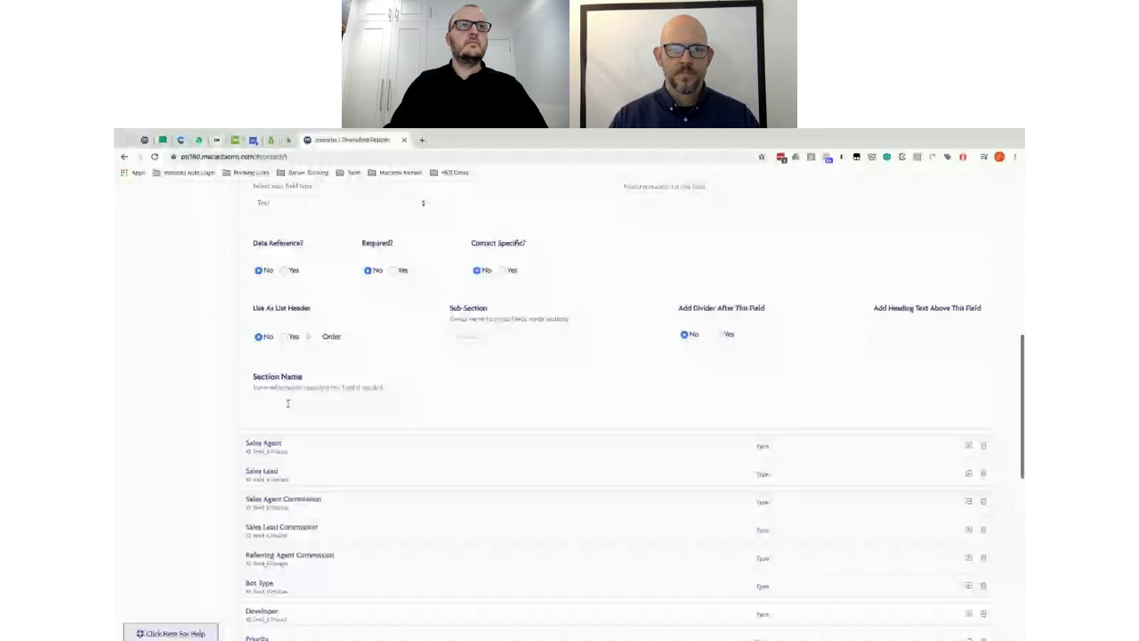
click(288, 404)
text(Basic Info / Overview)
click(329, 443)
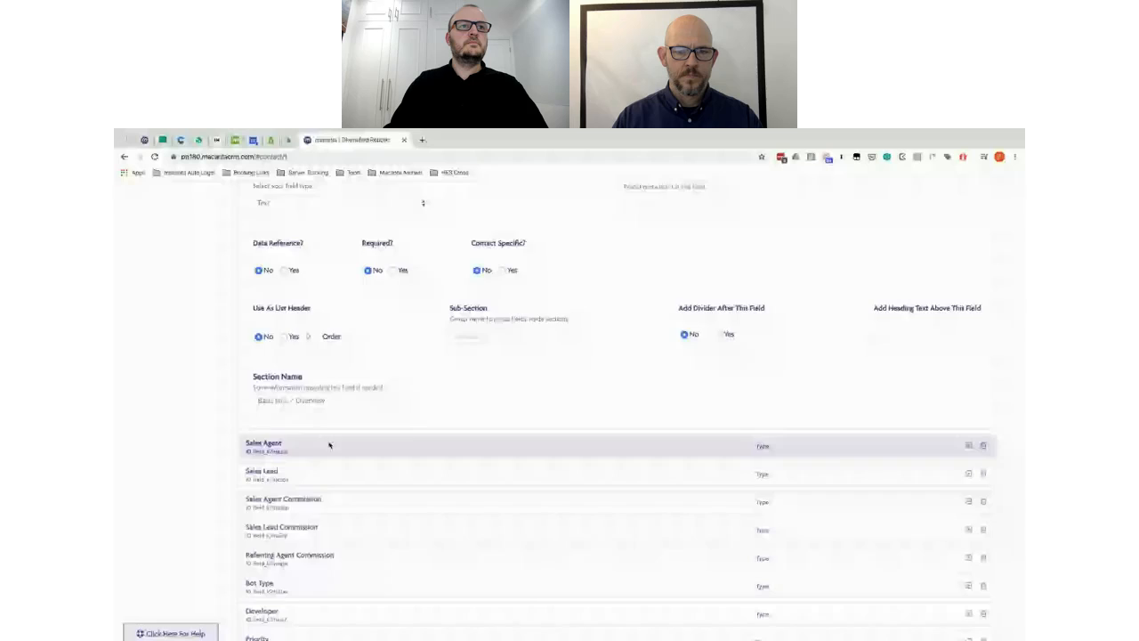
click(329, 471)
scroll(330, 445, down, 1)
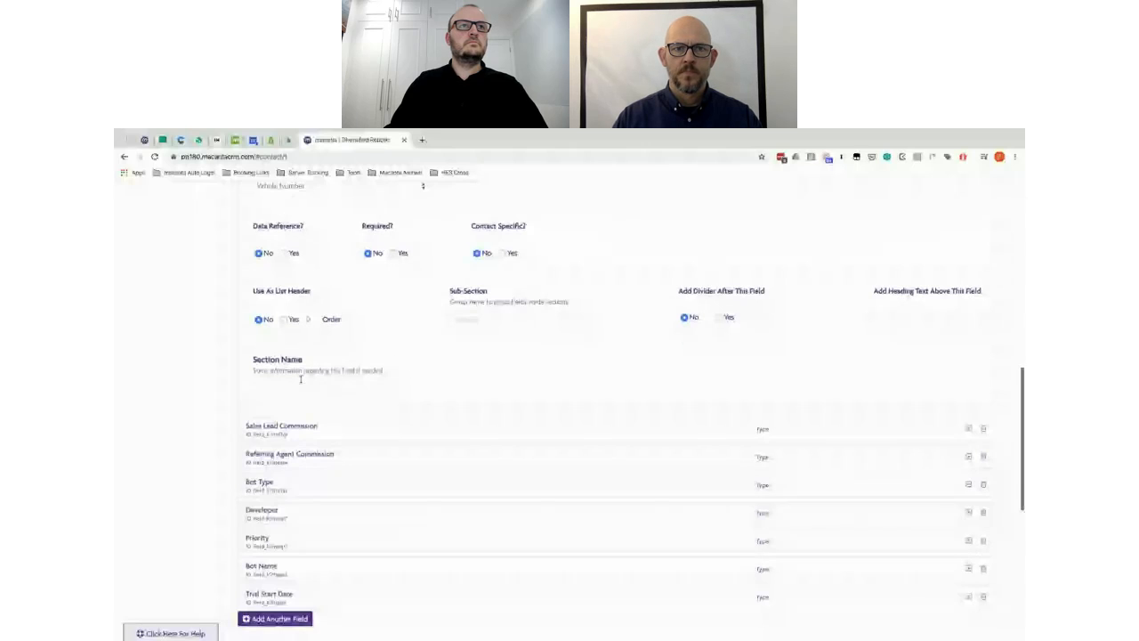
scroll(364, 383, down, 5)
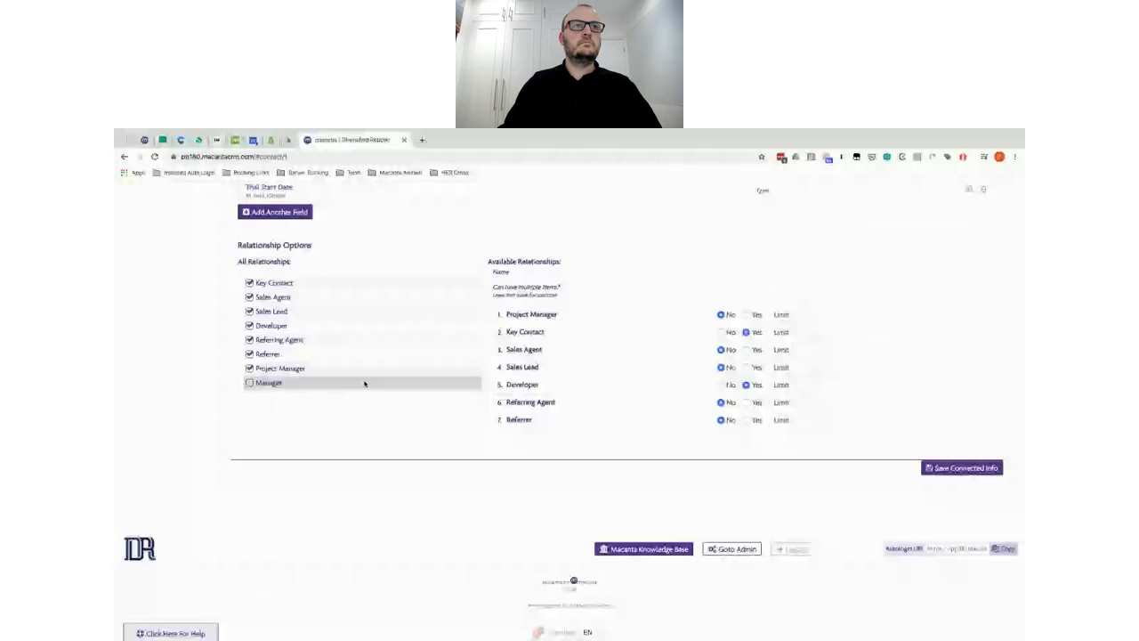
Step: Look over the field list and review the Trial Start Date field's settings
scroll(364, 382, up, 5)
scroll(364, 383, down, 3)
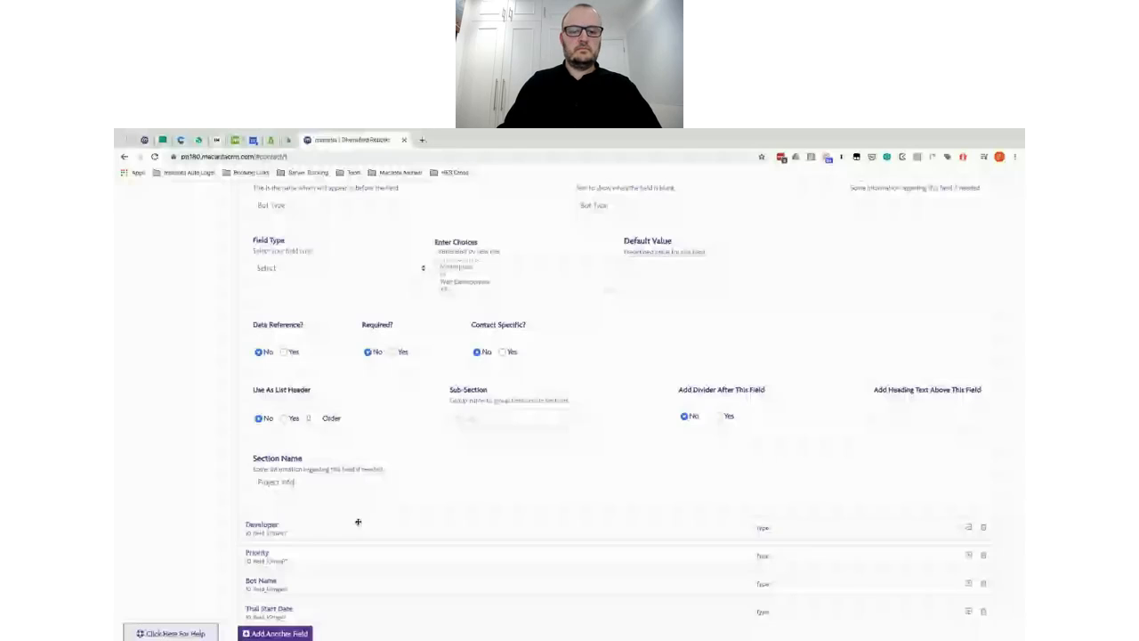
scroll(356, 522, down, 5)
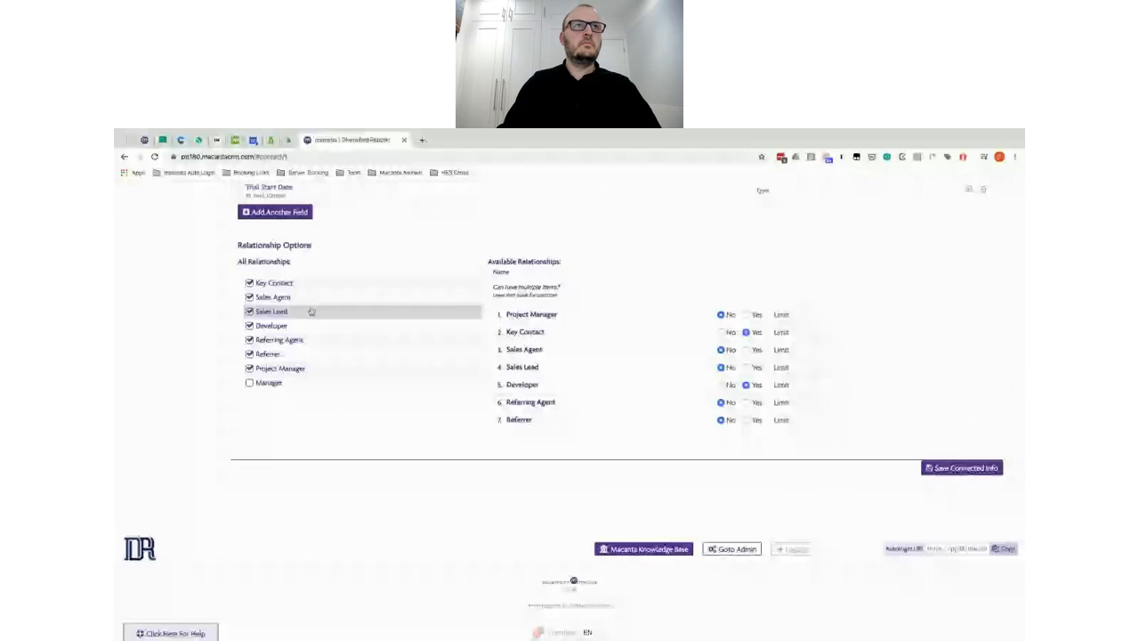
scroll(311, 311, up, 6)
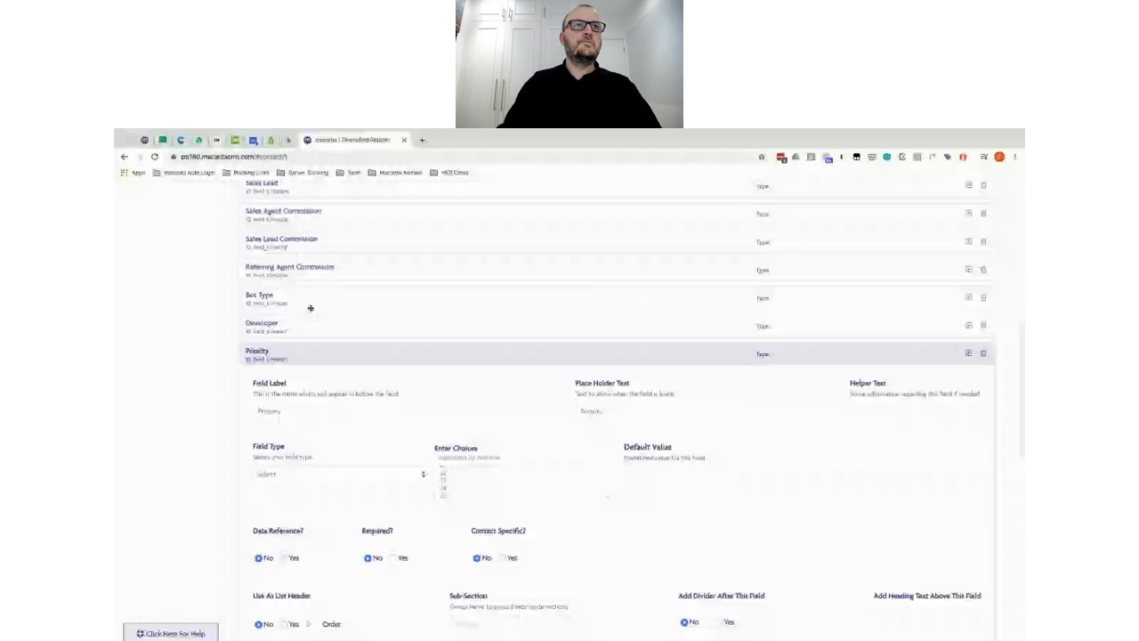
scroll(326, 524, down, 5)
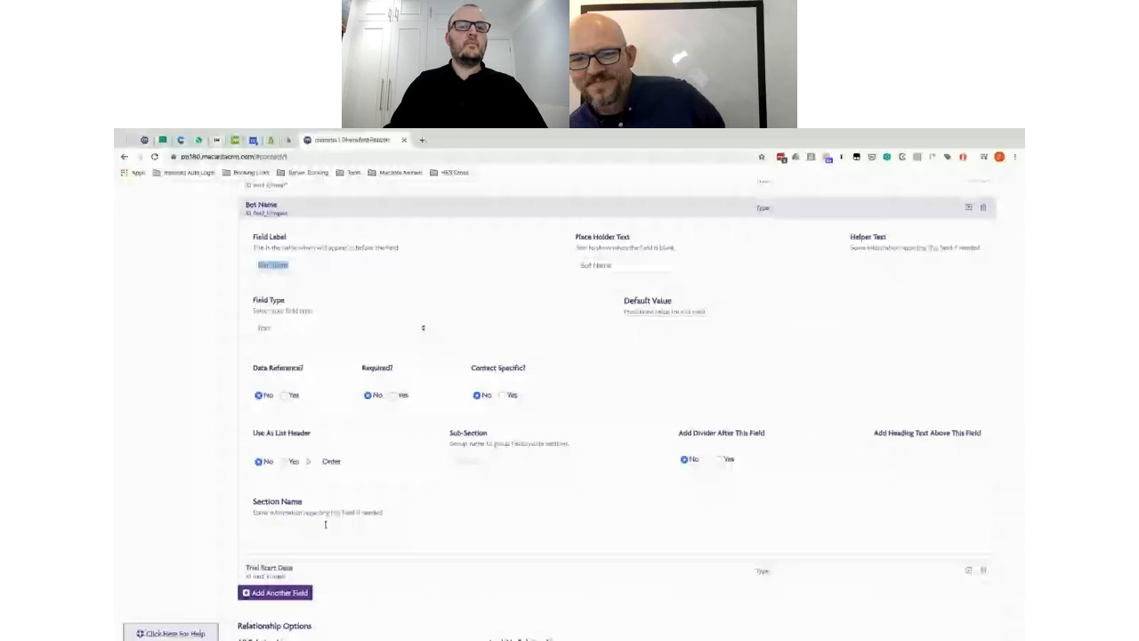
click(326, 568)
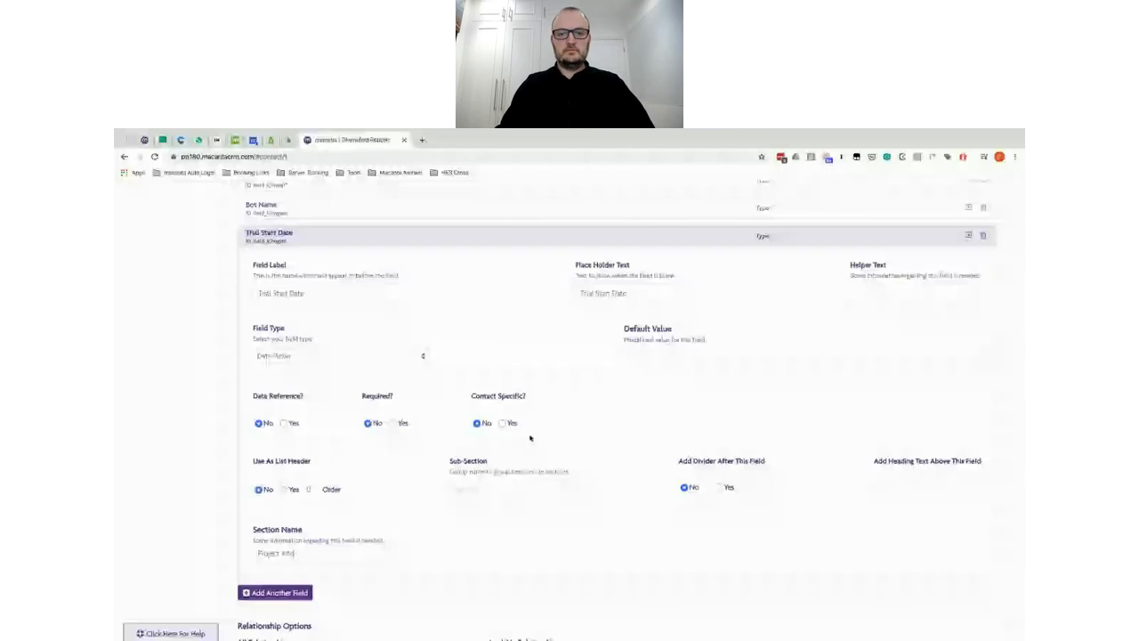
scroll(508, 374, down, 2)
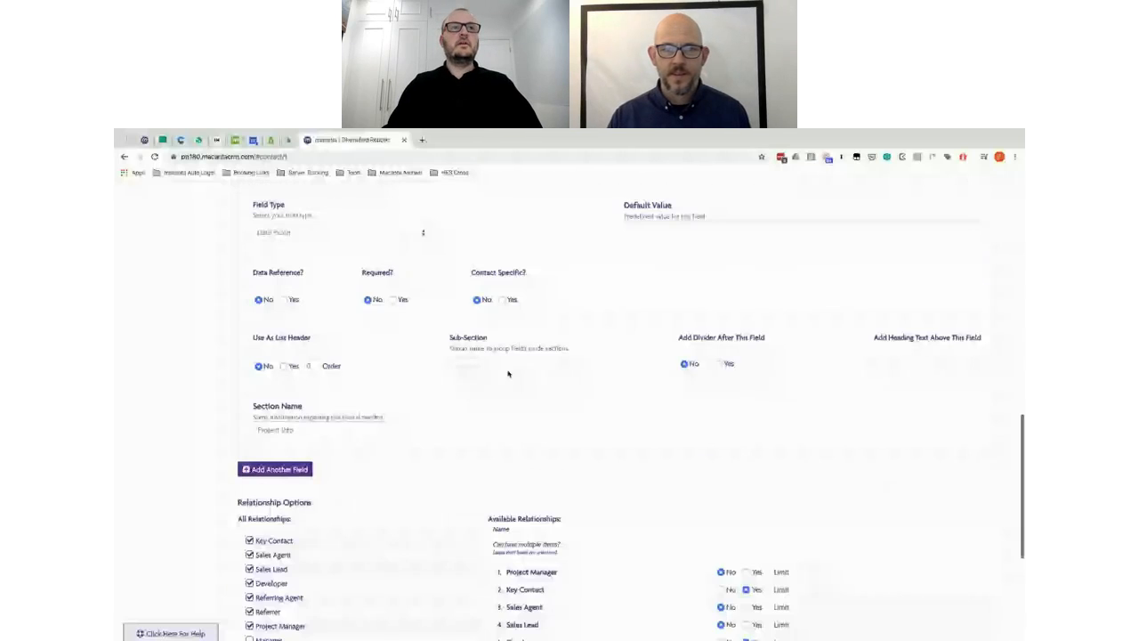
scroll(508, 374, down, 3)
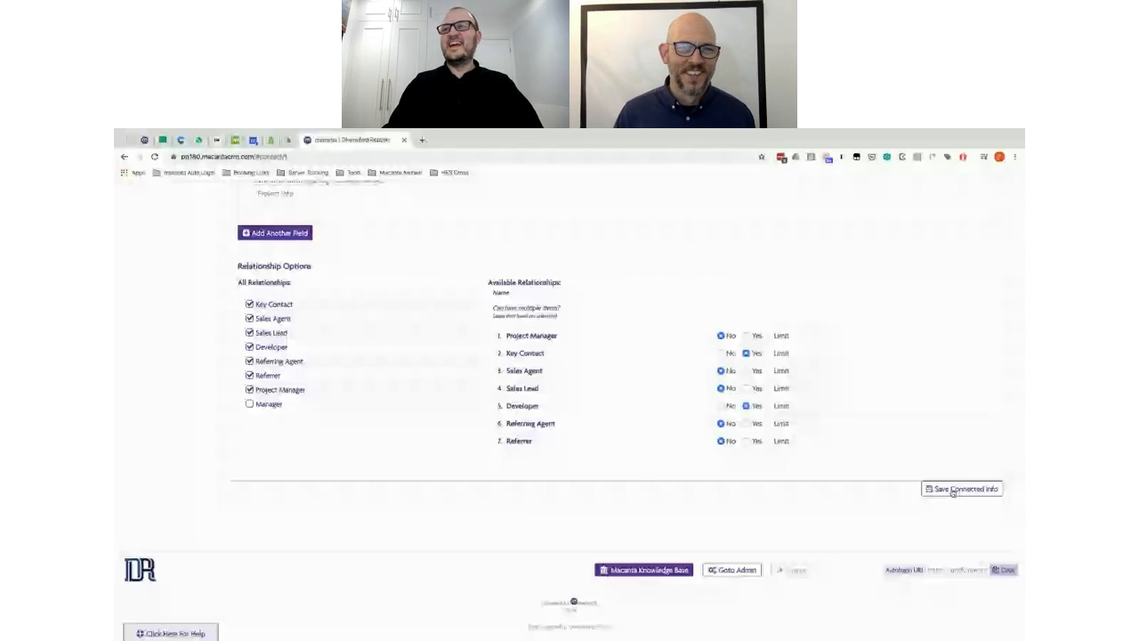
Step: Save the Projects connected info with its fields and relationship options
click(961, 489)
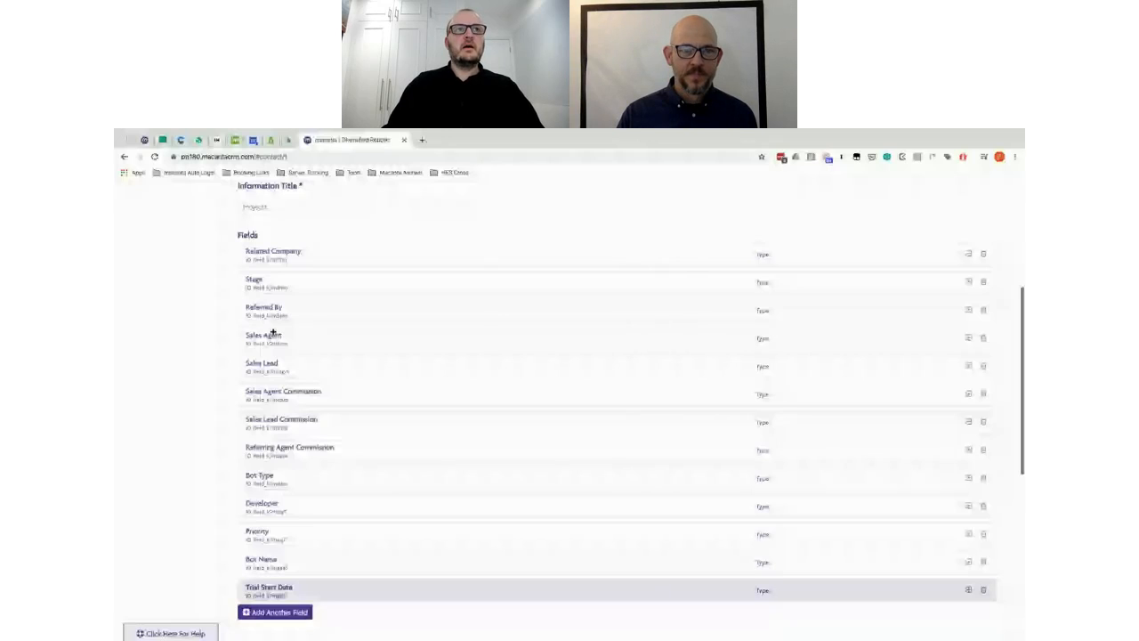
scroll(271, 280, up, 1)
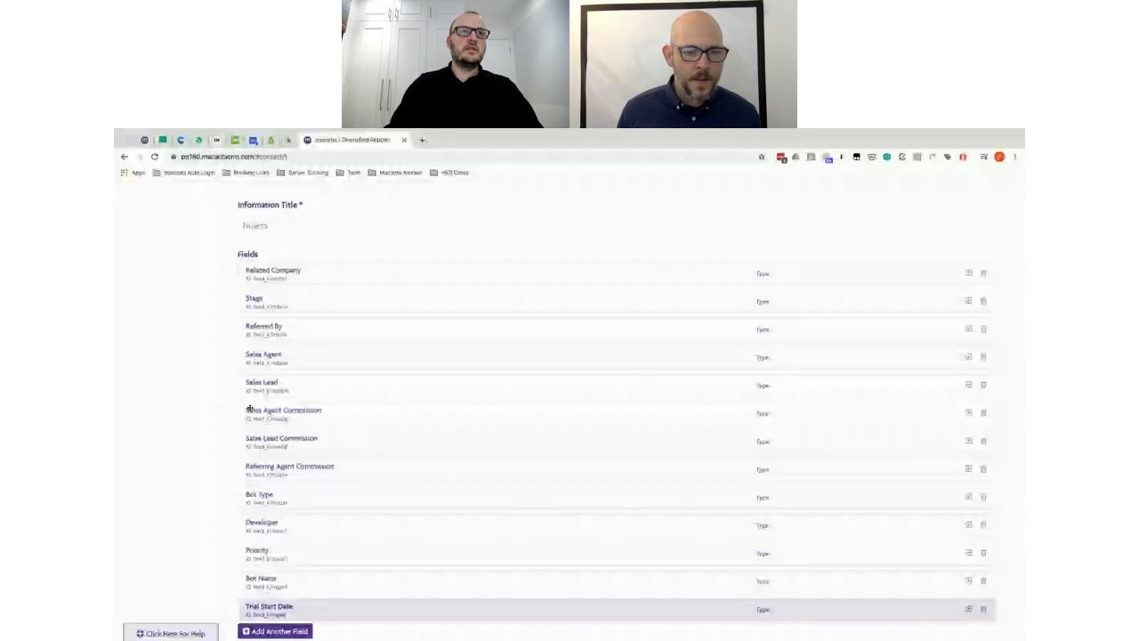
scroll(185, 429, down, 1)
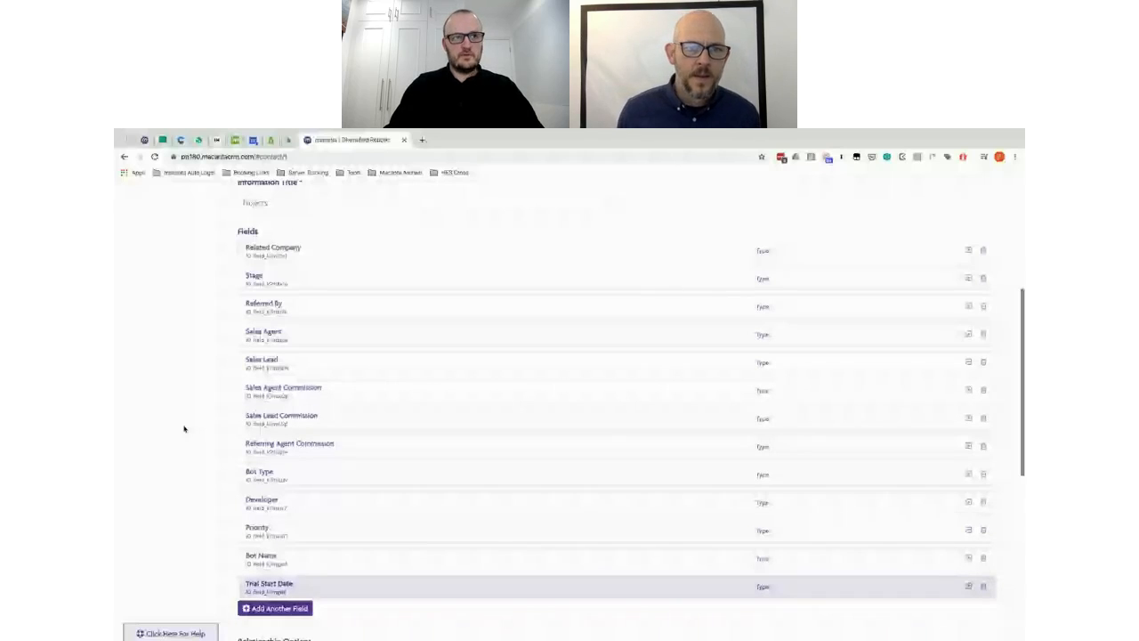
scroll(401, 231, down, 1)
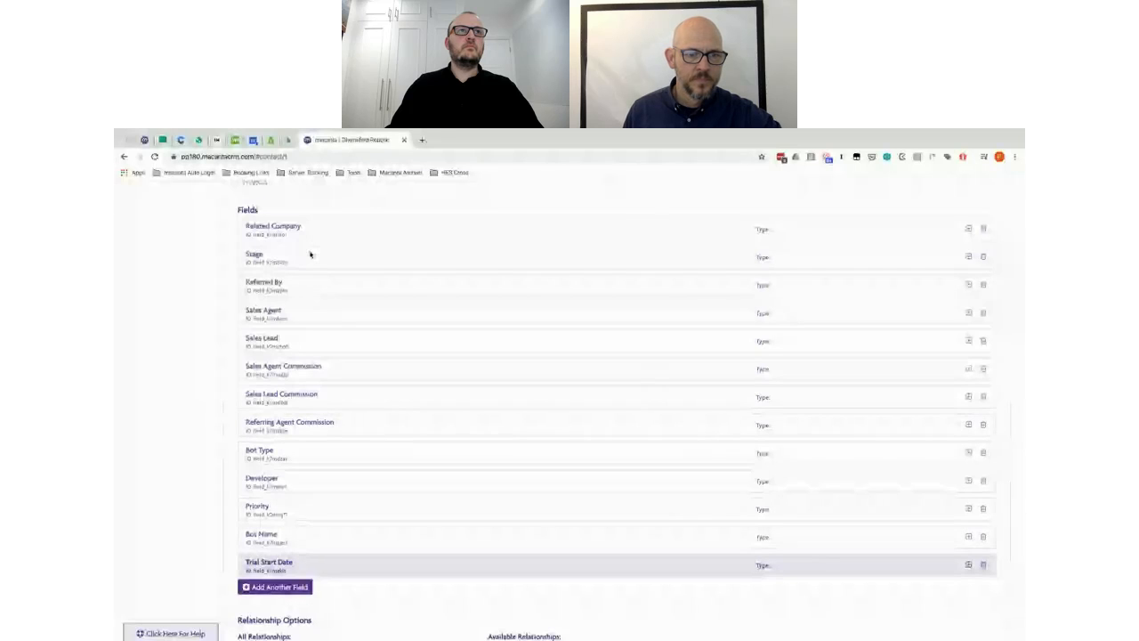
Step: Give the Referred By field the sub-section 'Sales', then move on to Sales Agent
click(356, 232)
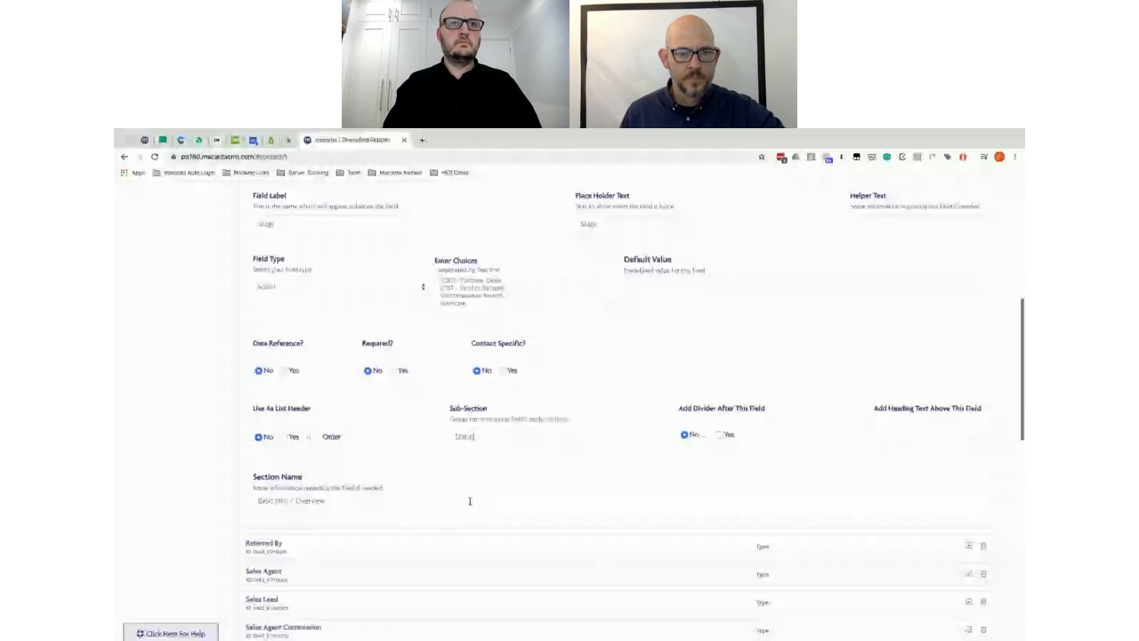
scroll(389, 362, down, 2)
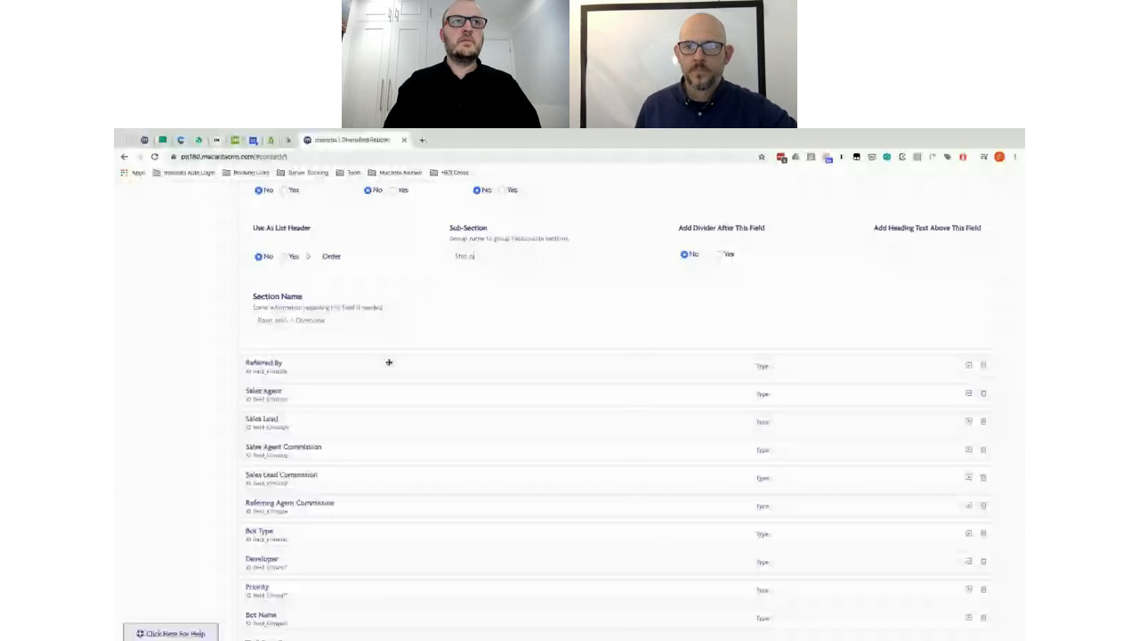
click(389, 362)
click(485, 376)
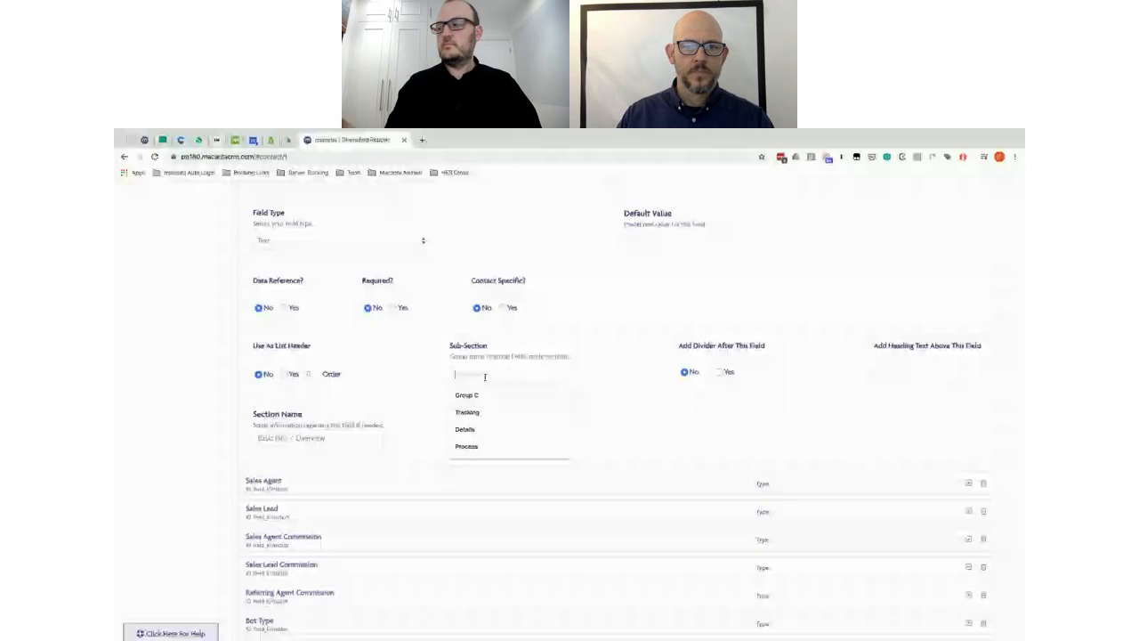
text(S)
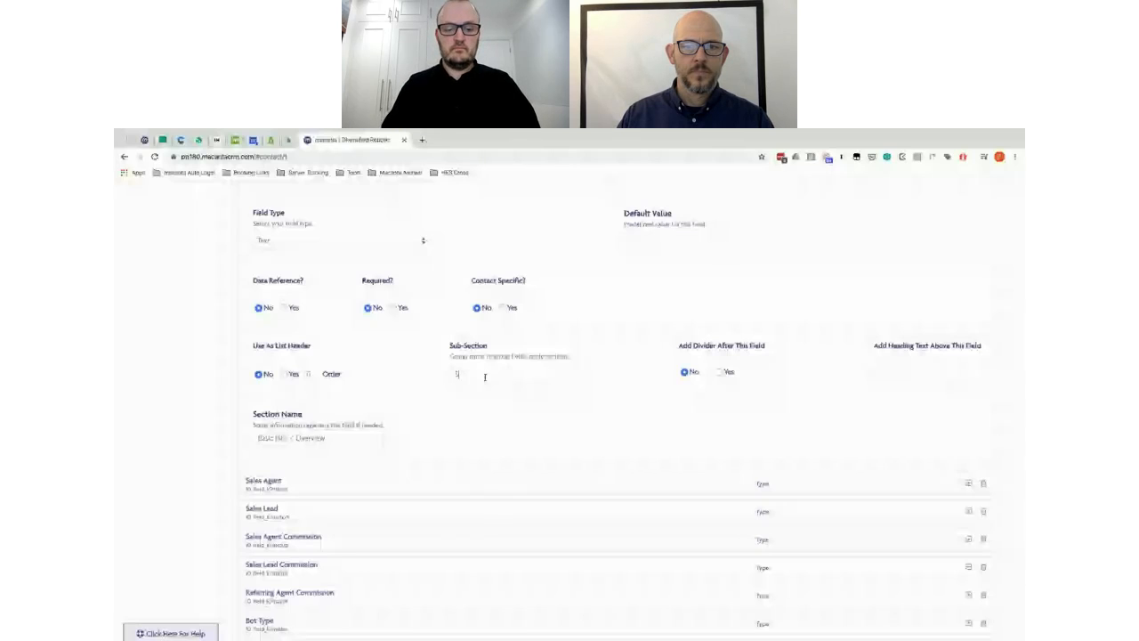
text(ales)
double_click(463, 375)
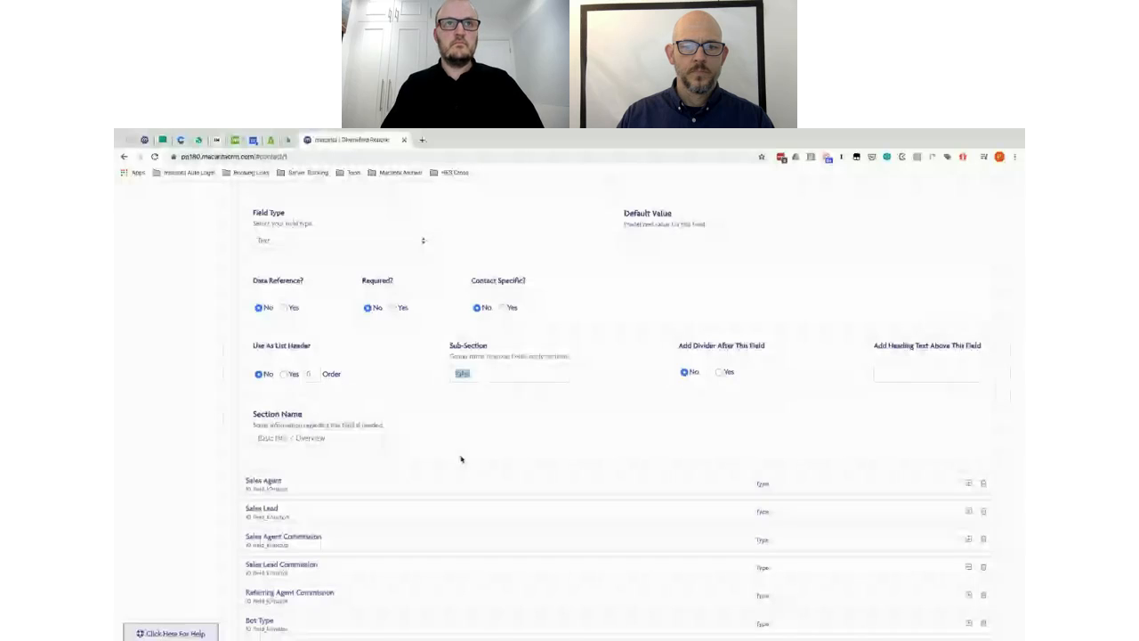
click(437, 482)
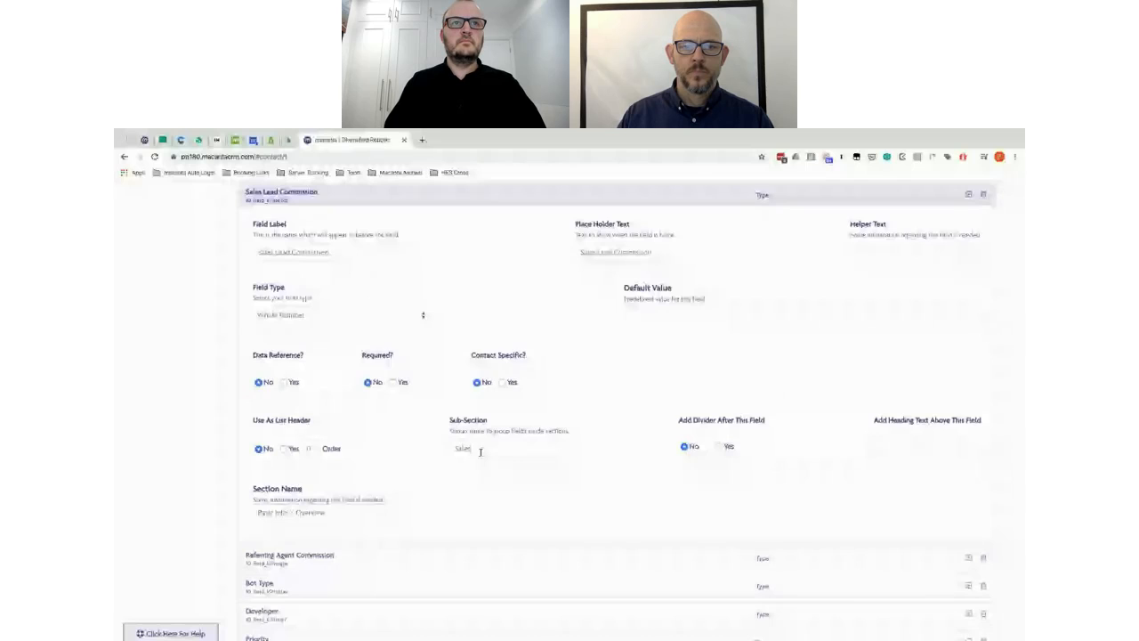
scroll(485, 480, down, 2)
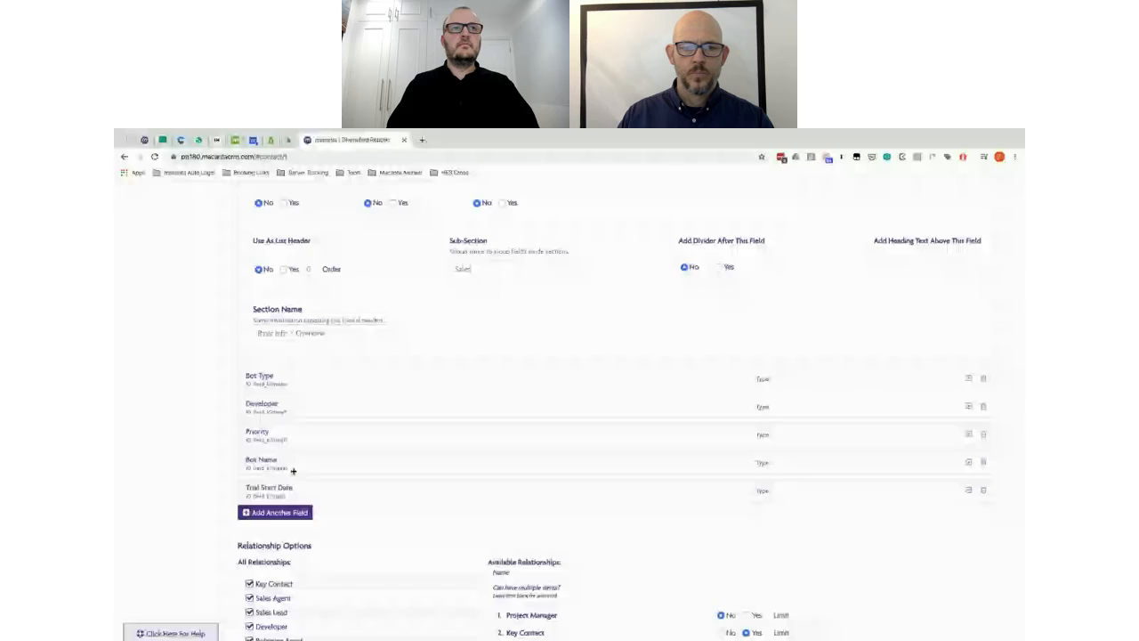
Step: Put the Bot Type, Developer and Bot Name fields in the 'Tech Ops' sub-section
click(307, 380)
scroll(603, 439, up, 2)
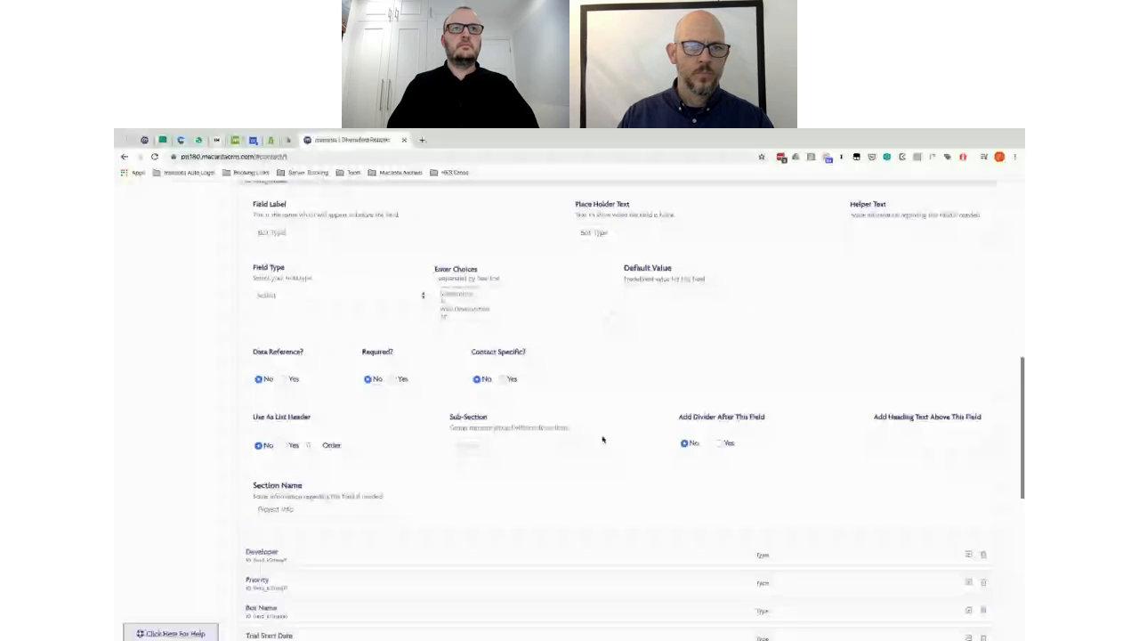
click(463, 438)
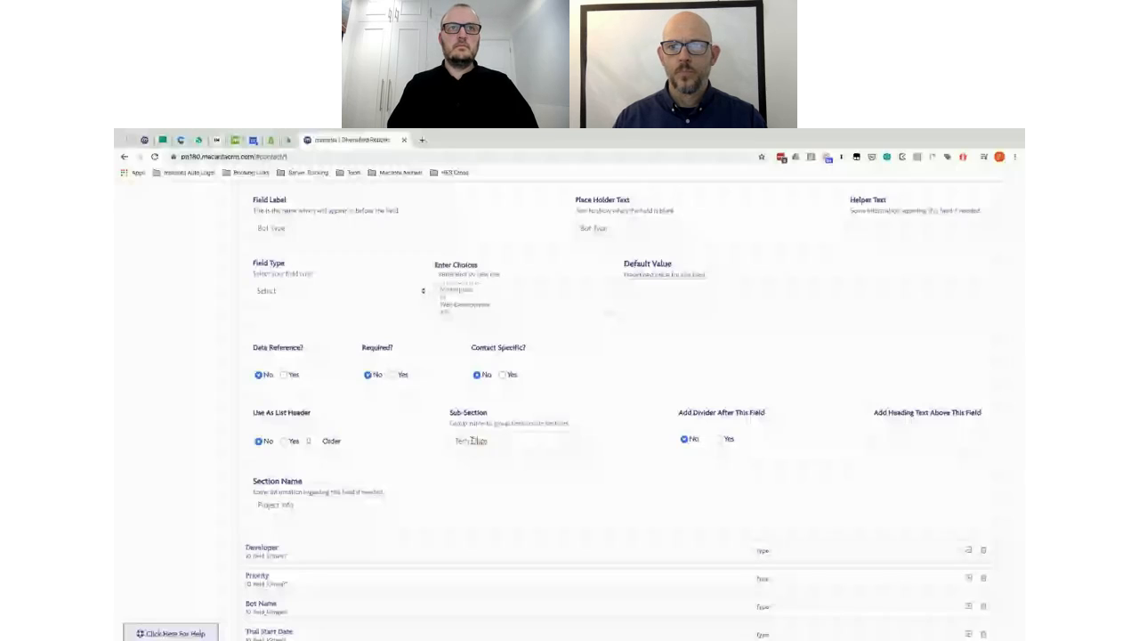
click(469, 551)
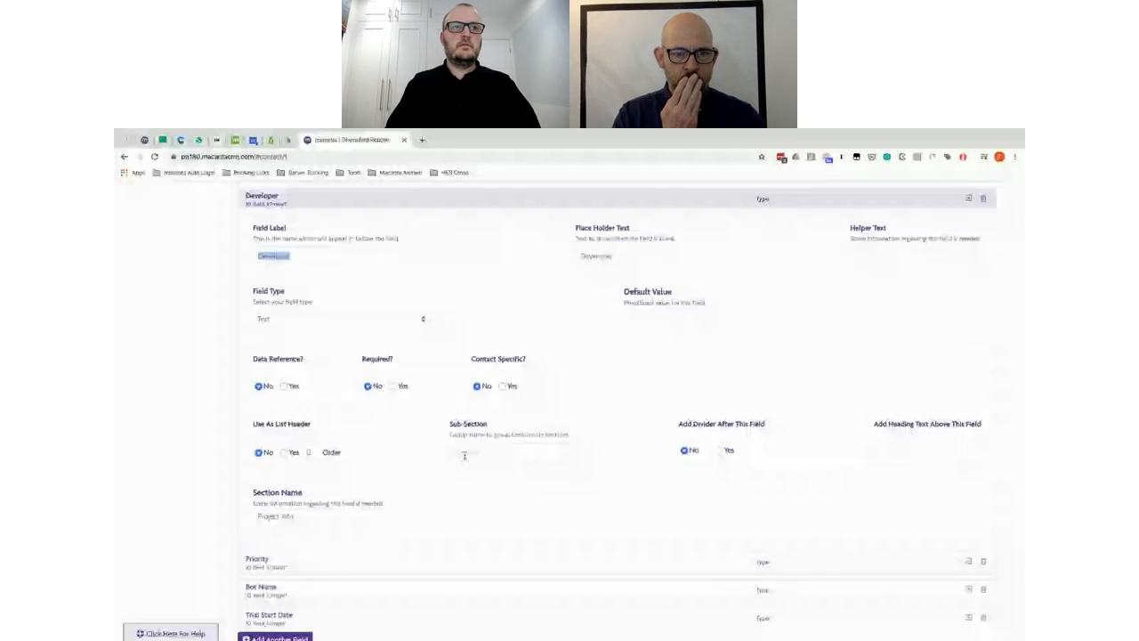
click(464, 454)
text(Tech Ops)
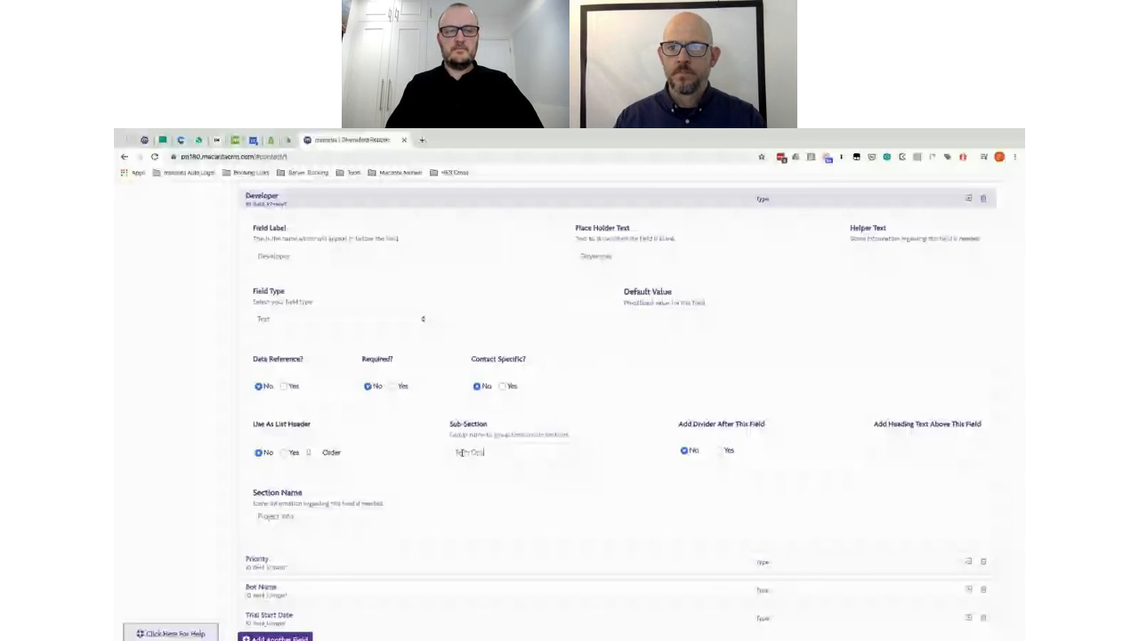
click(466, 590)
click(466, 508)
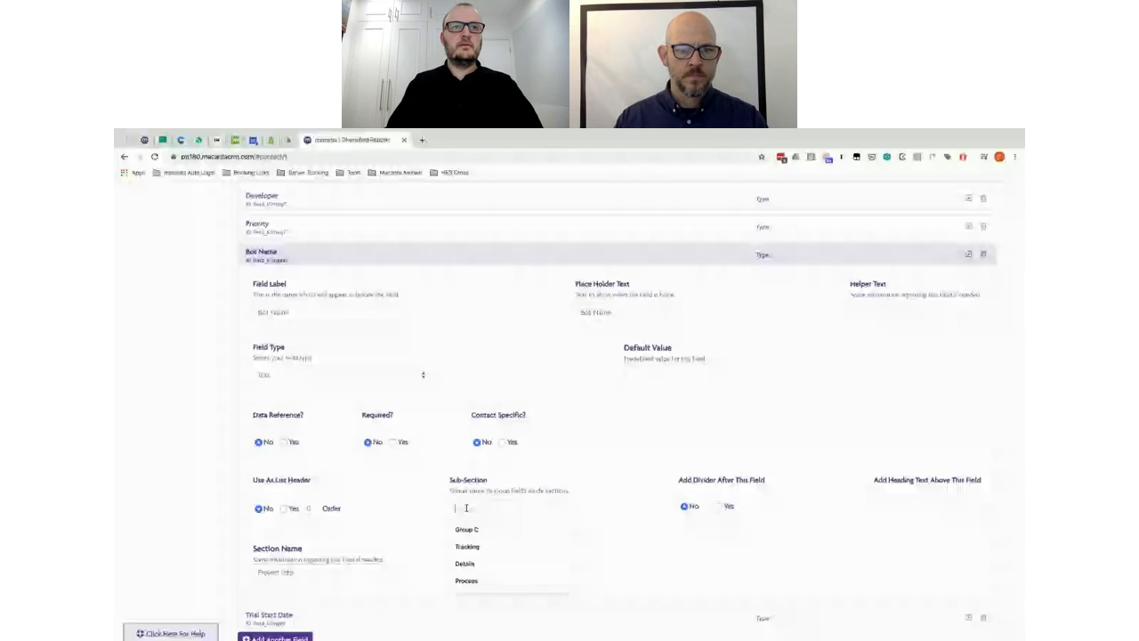
text(Tech Ops)
scroll(467, 508, down, 2)
scroll(526, 418, down, 3)
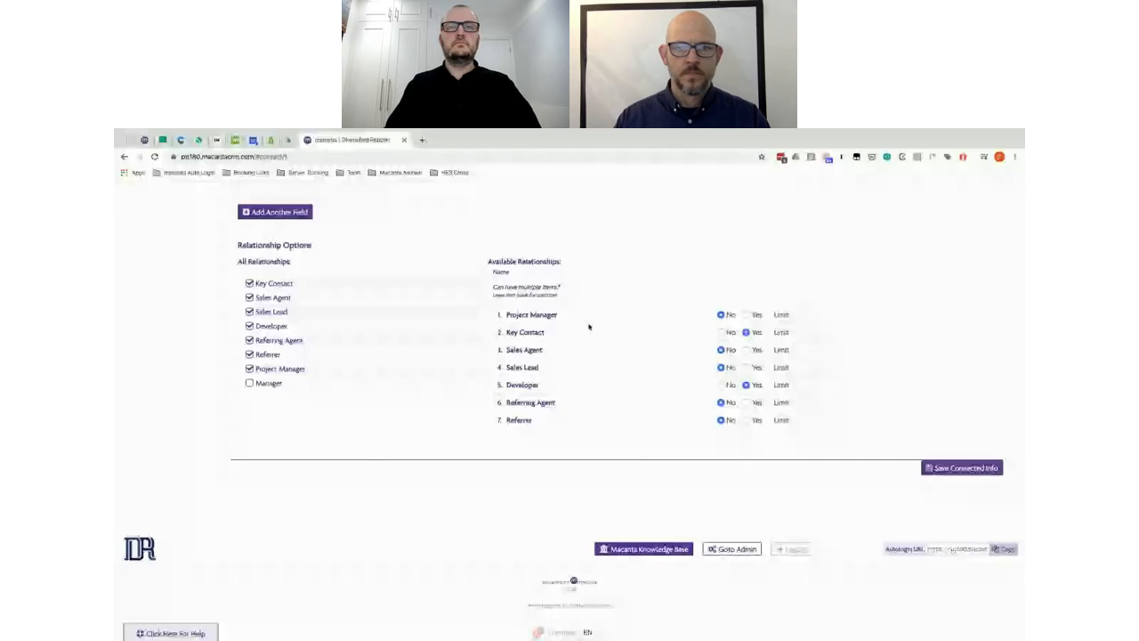
Step: Reload the contact record so its Companies section appears
scroll(588, 326, up, 5)
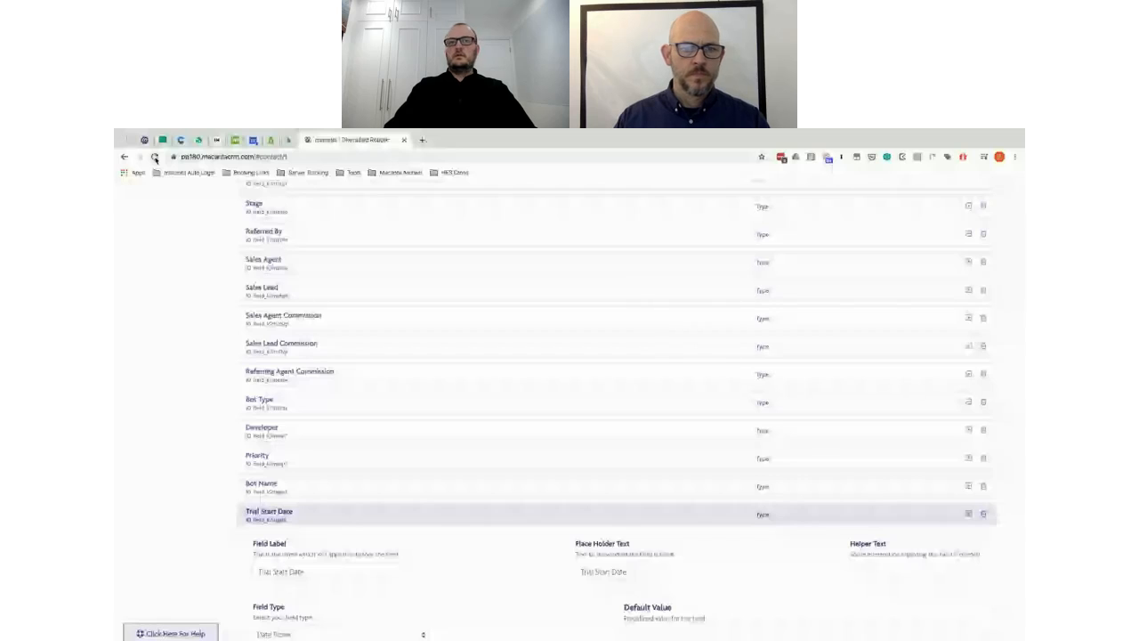
click(155, 157)
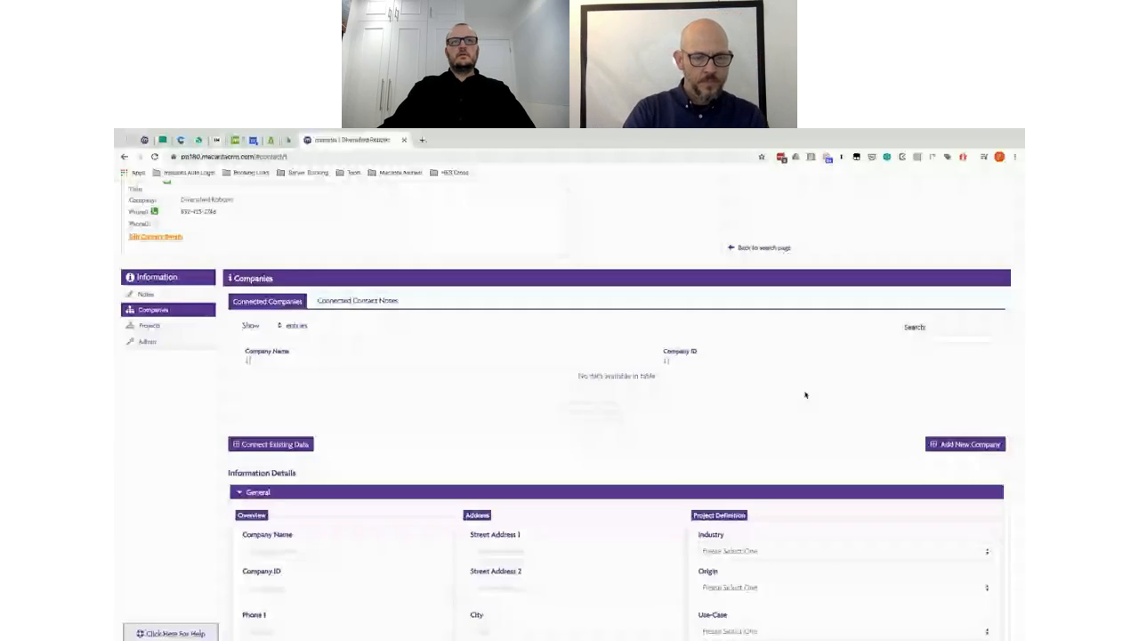
Step: Open the contact's Projects section and expand its Basic Info / Overview and Project Info groups
scroll(805, 395, down, 3)
scroll(806, 394, up, 3)
click(150, 258)
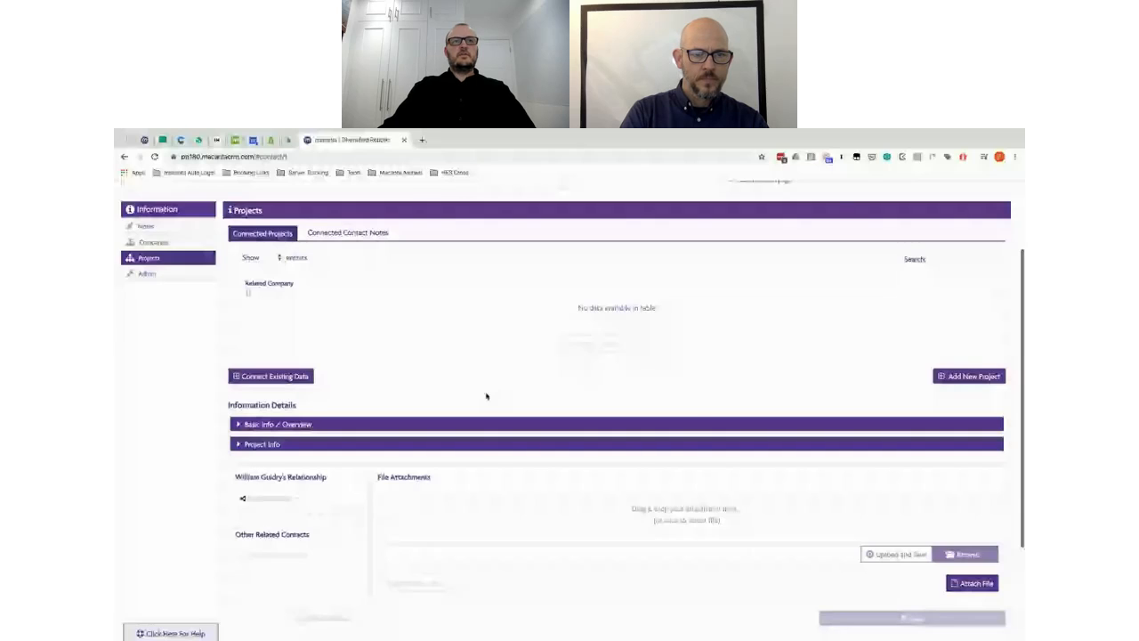
scroll(486, 396, down, 2)
click(254, 284)
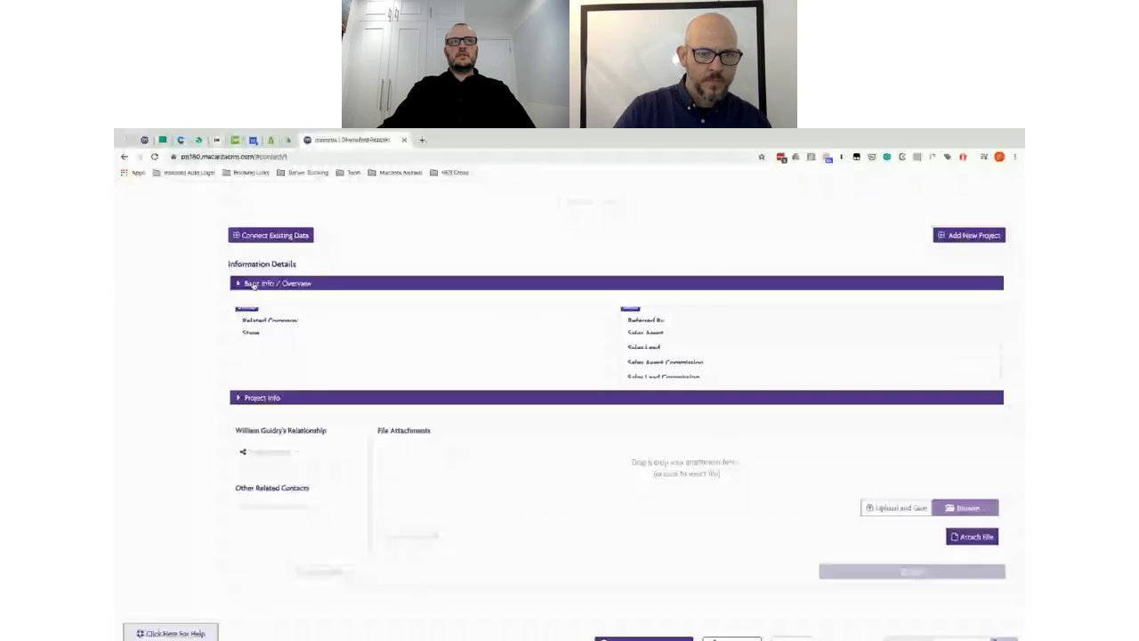
click(256, 303)
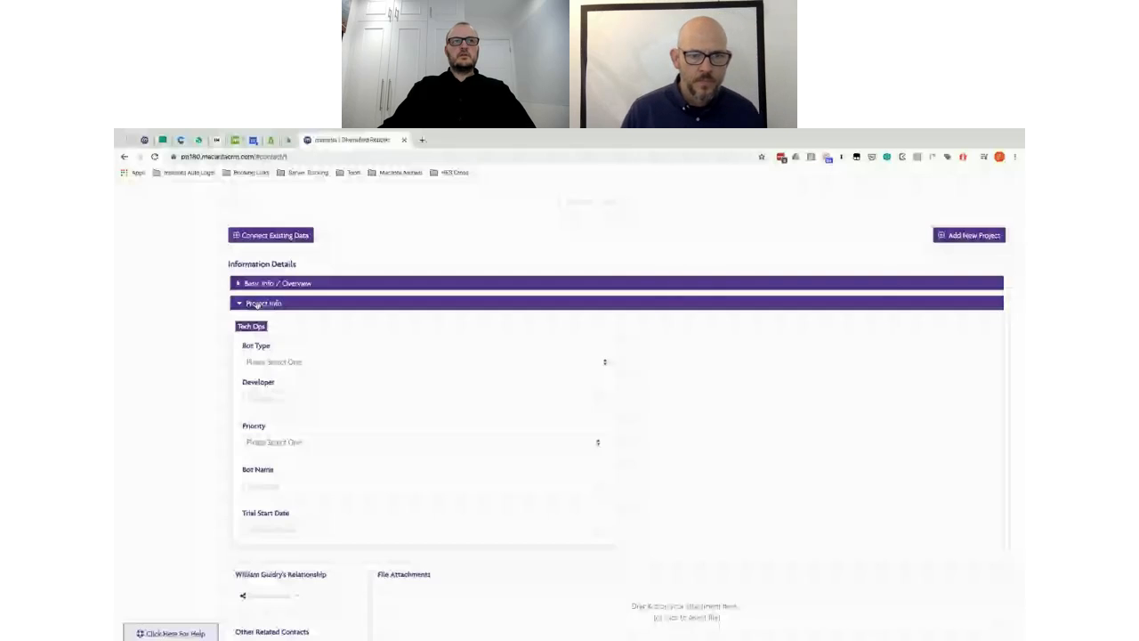
click(233, 303)
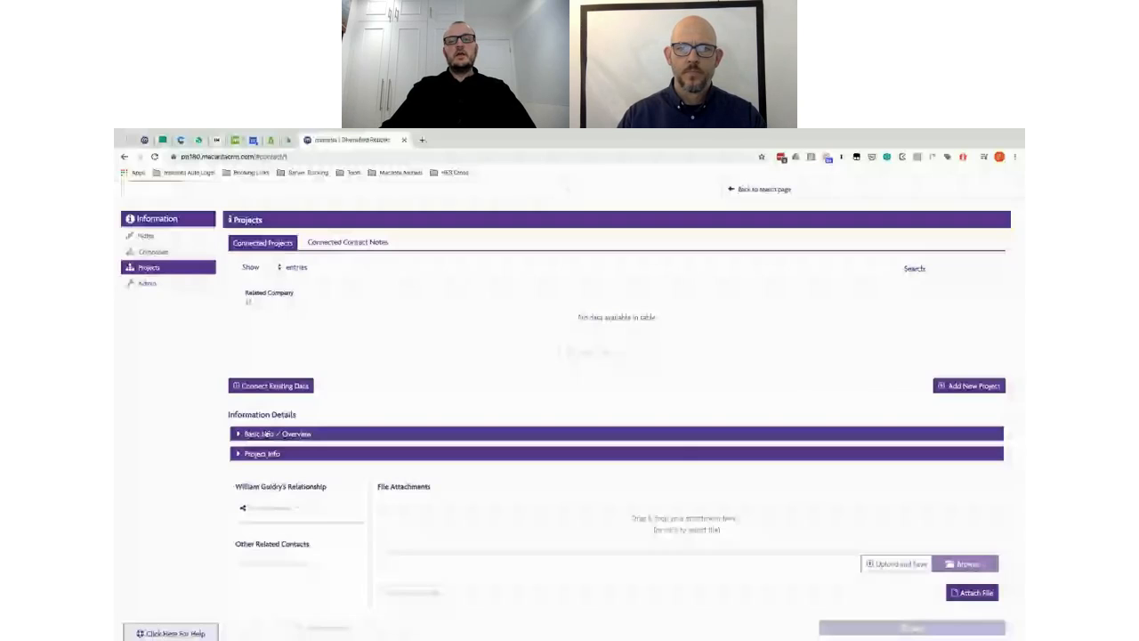
Step: Re-expand both groups to review them, then collapse Project Info and Basic Info
click(267, 433)
scroll(525, 379, down, 2)
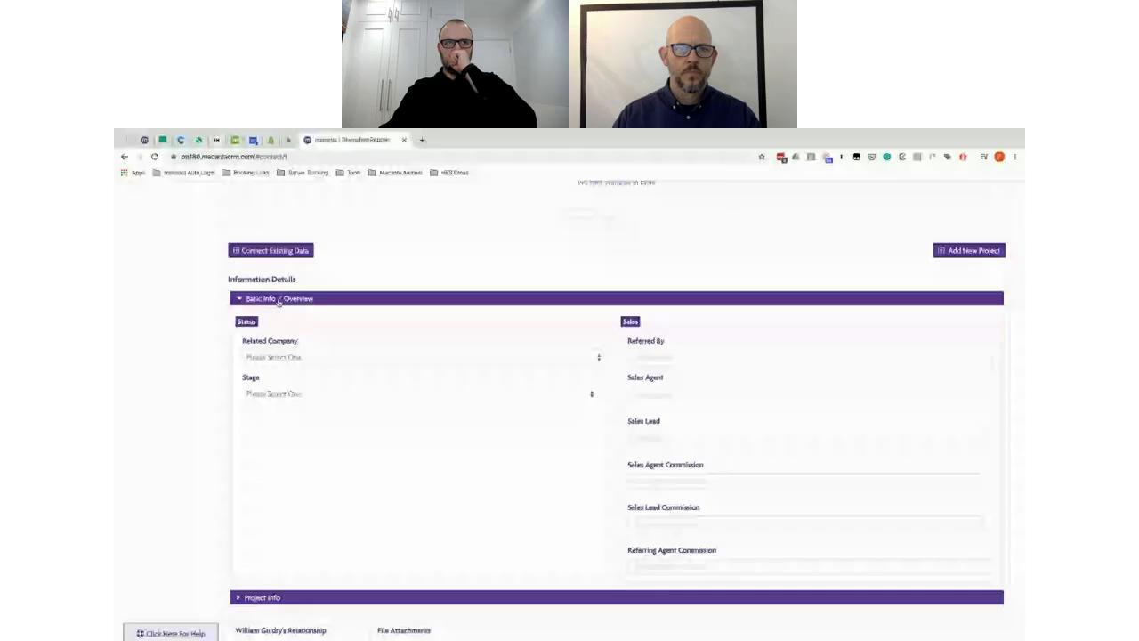
click(274, 598)
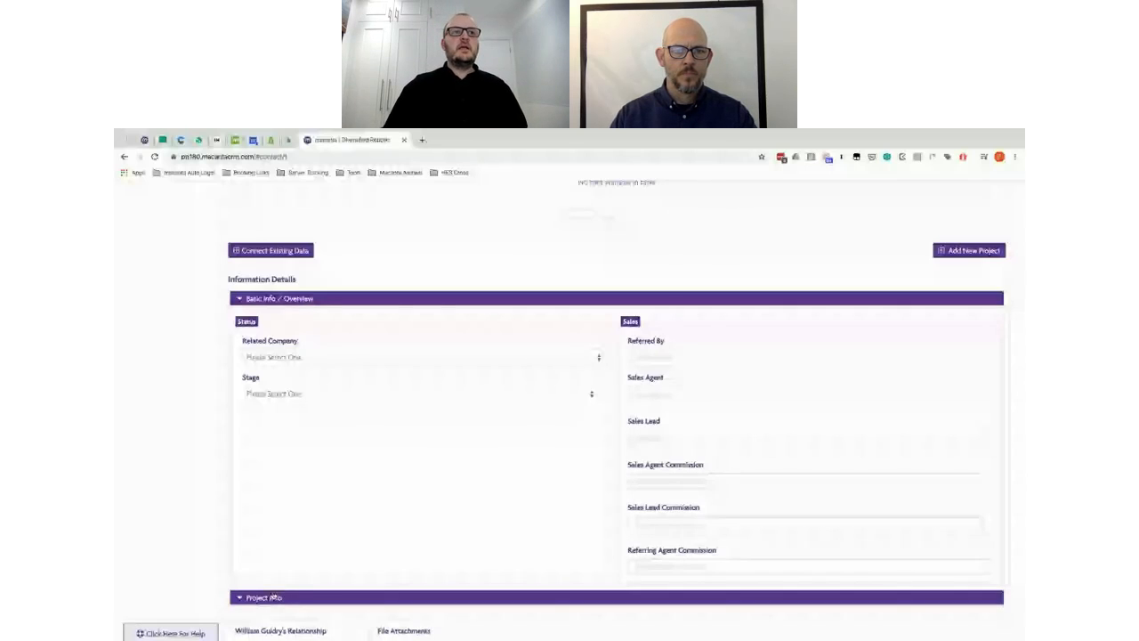
scroll(274, 598, down, 1)
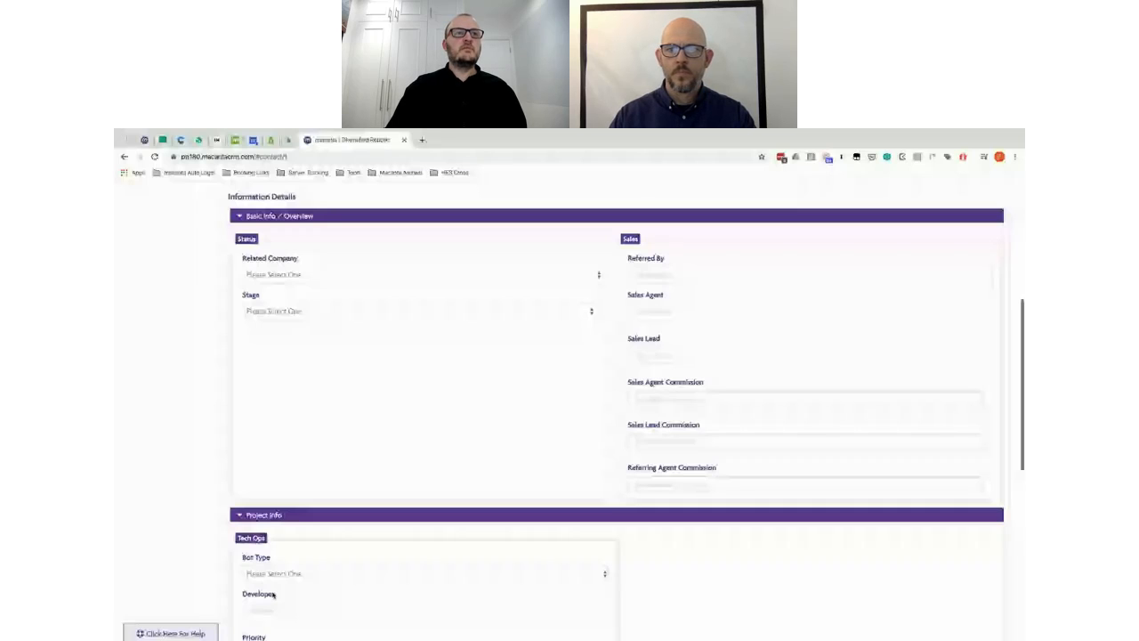
click(263, 515)
click(270, 216)
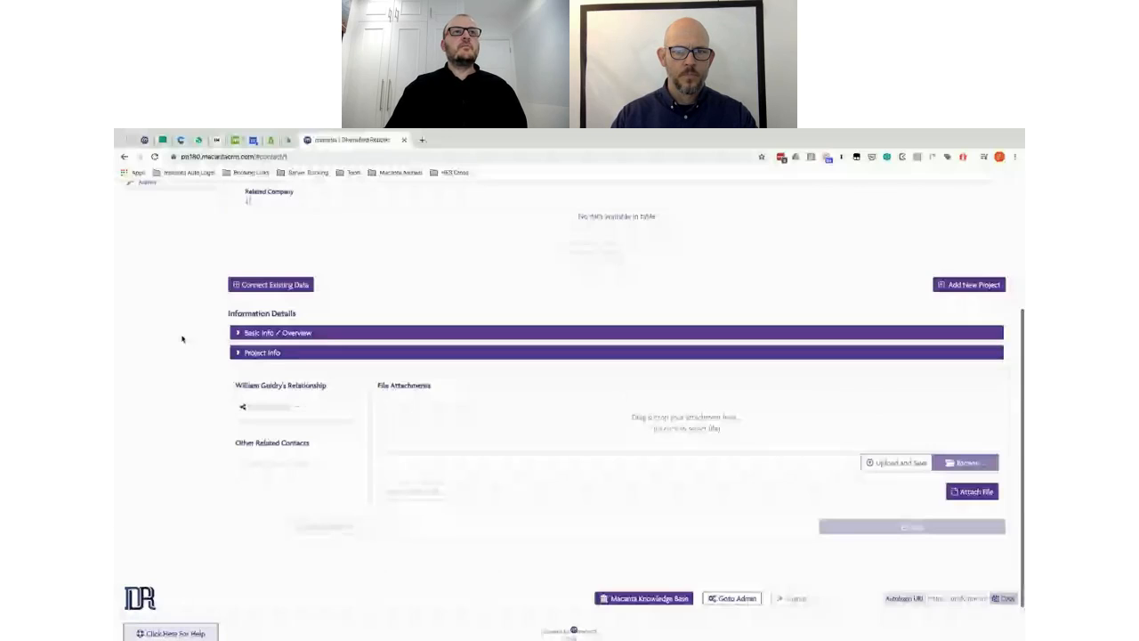
scroll(182, 338, up, 2)
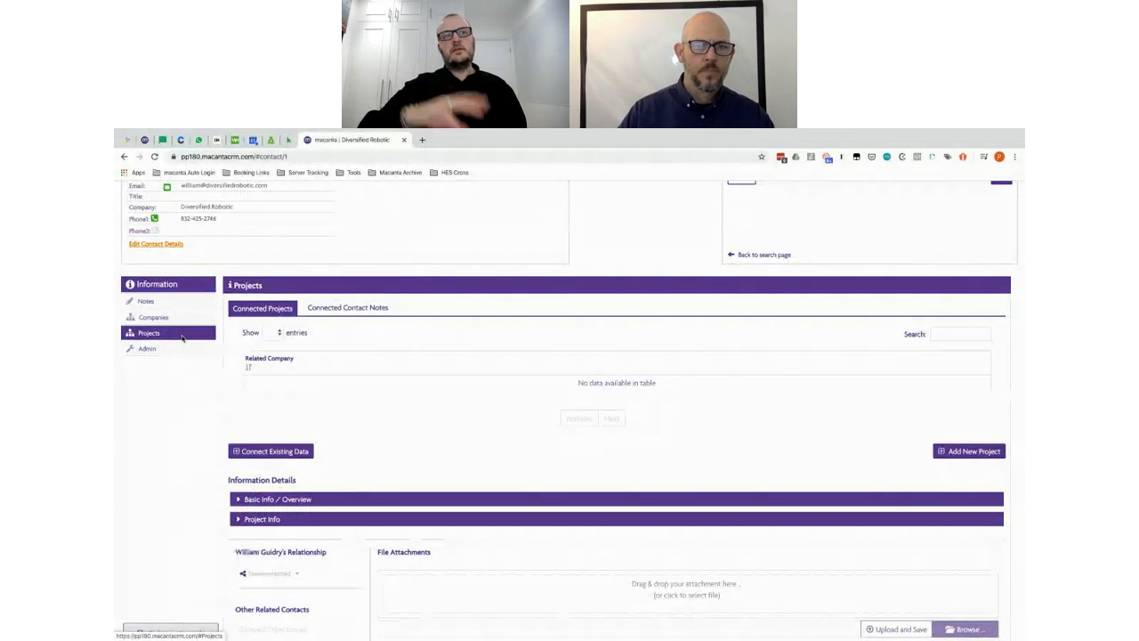
Step: Open the Add Contact form using the button beside the top-right search box
scroll(181, 338, up, 1)
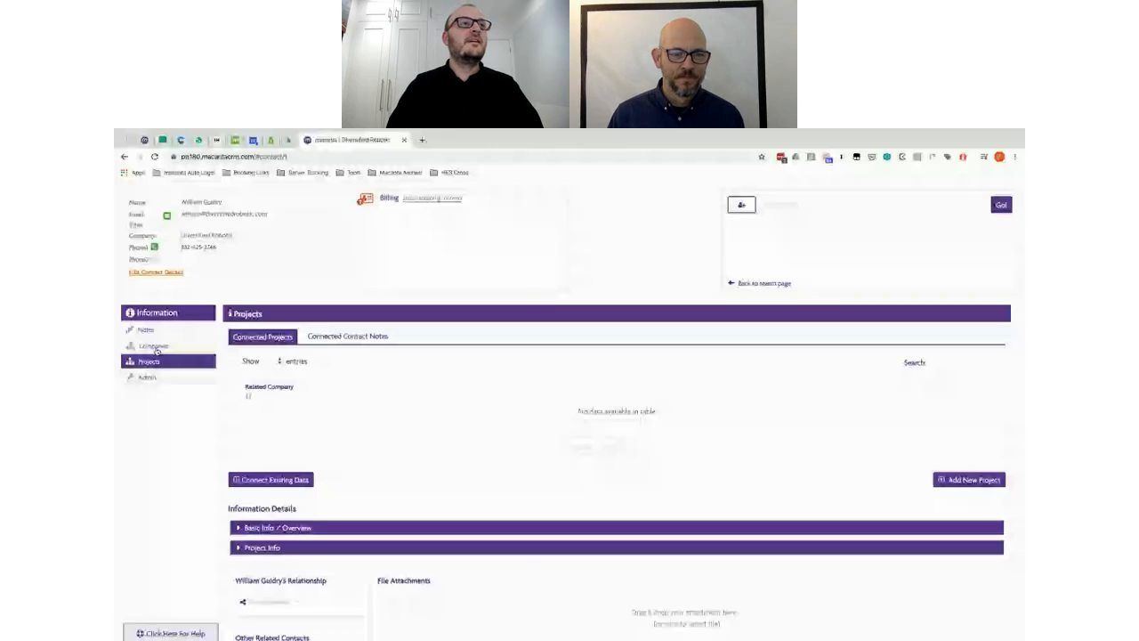
click(742, 205)
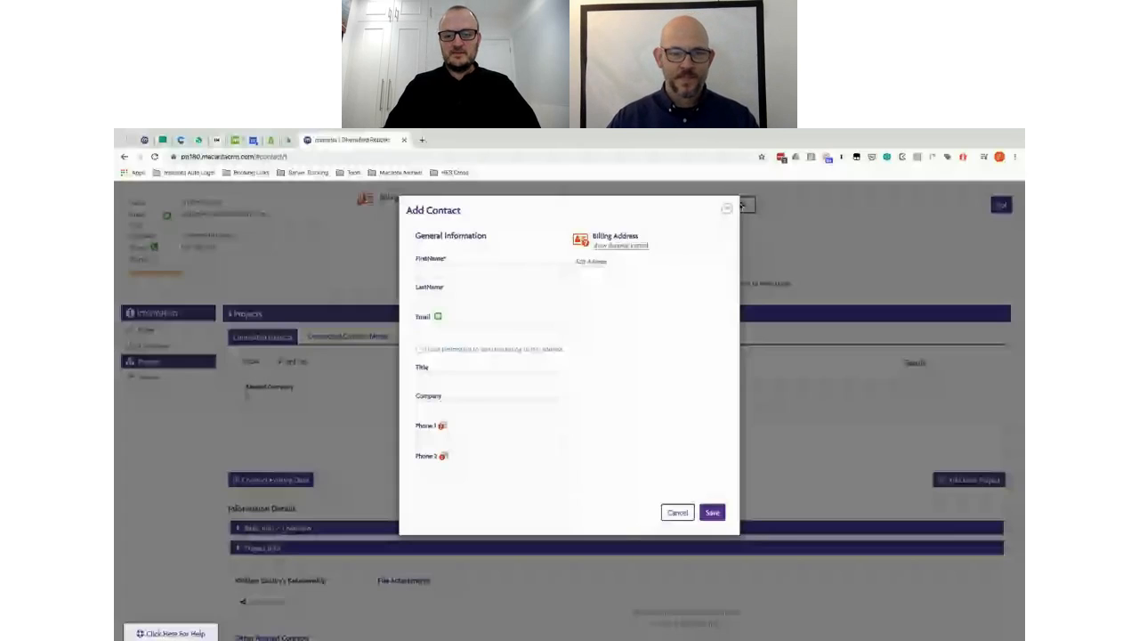
Step: Enter the contact's last name and e-mail, grant marketing permission, and save the contact
click(485, 299)
text(Schr)
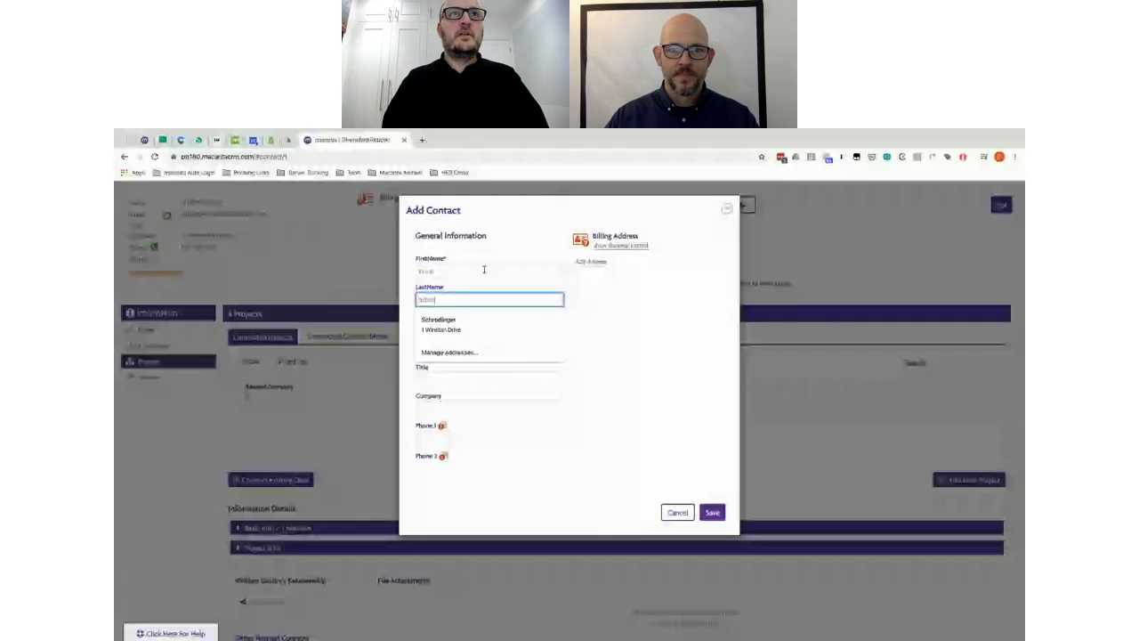
text(odinger)
key(Tab)
text(er)
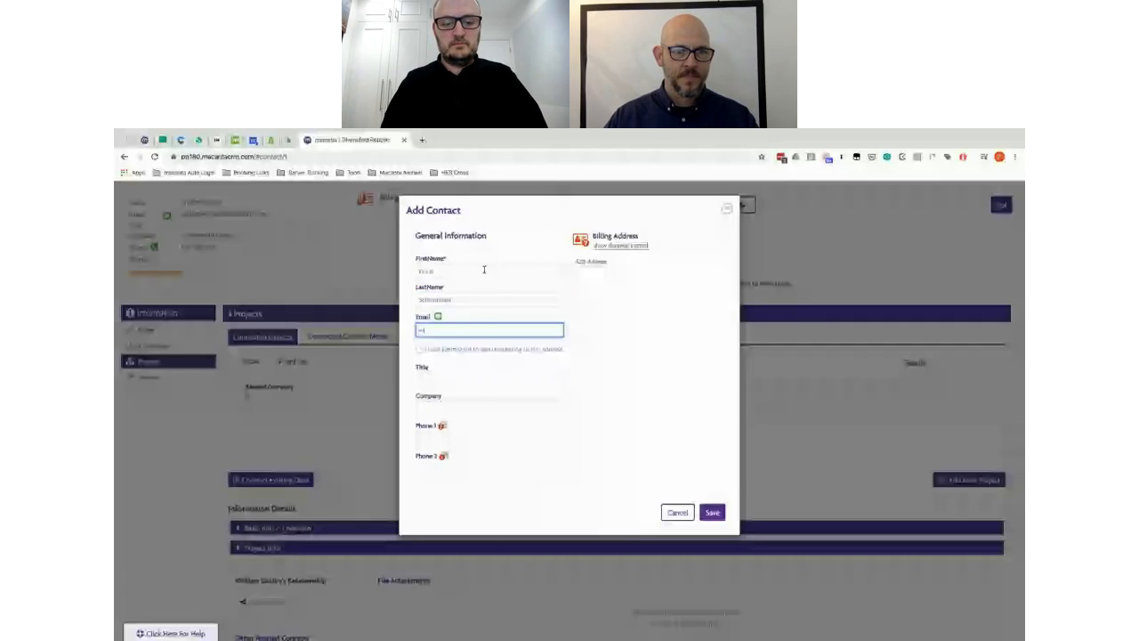
click(430, 350)
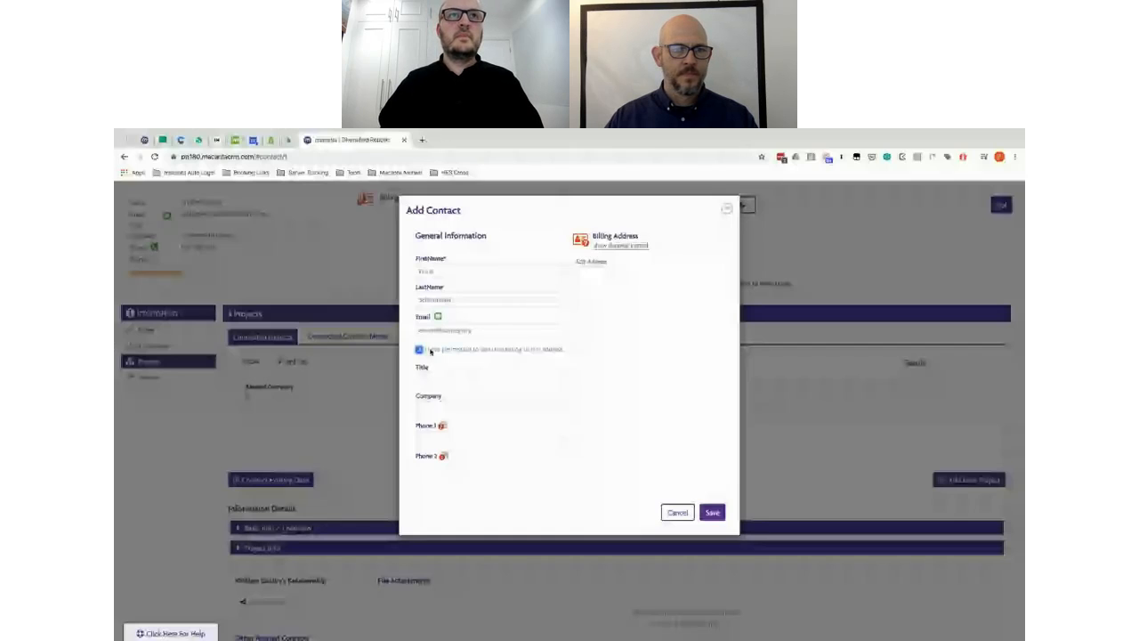
click(712, 513)
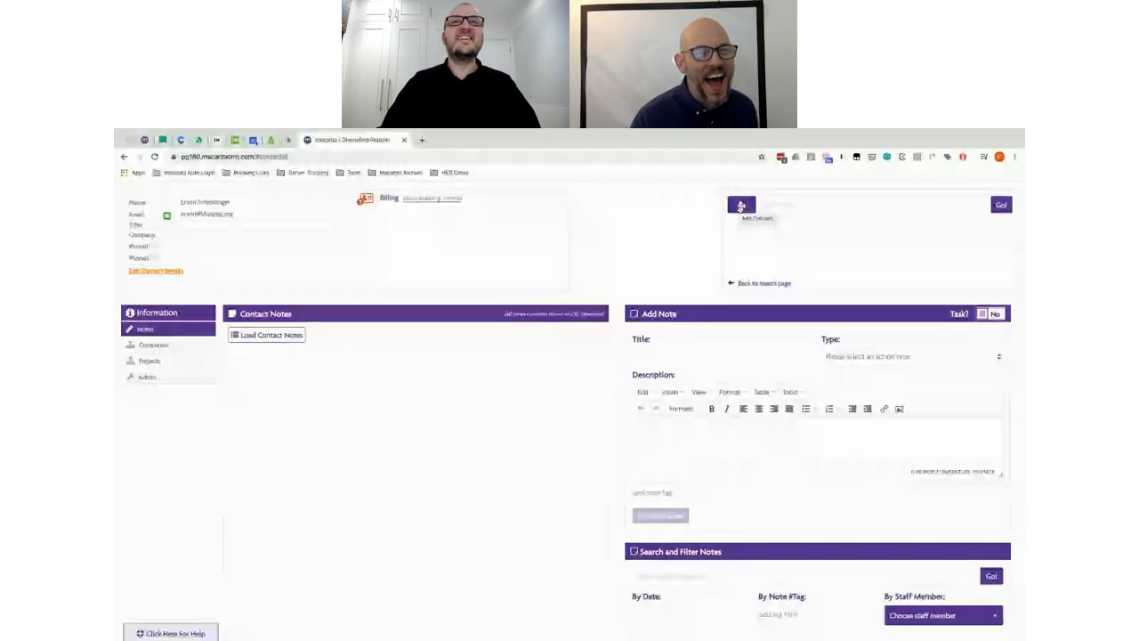
Step: Add another contact with a last name and e-mail address and save it
click(742, 207)
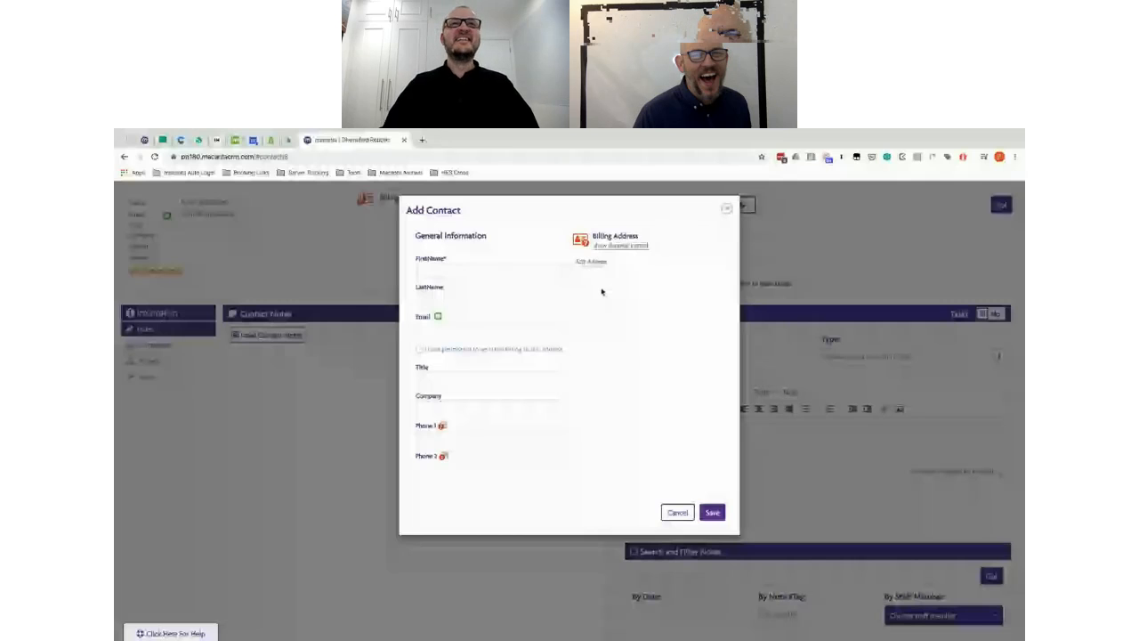
click(449, 297)
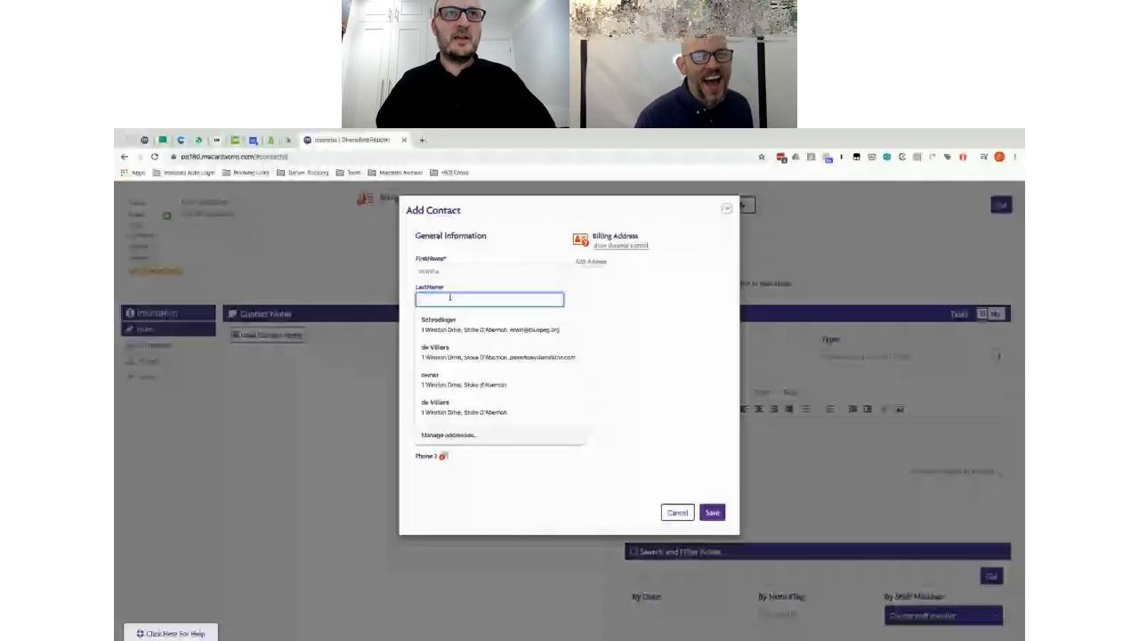
text(waits)
click(469, 329)
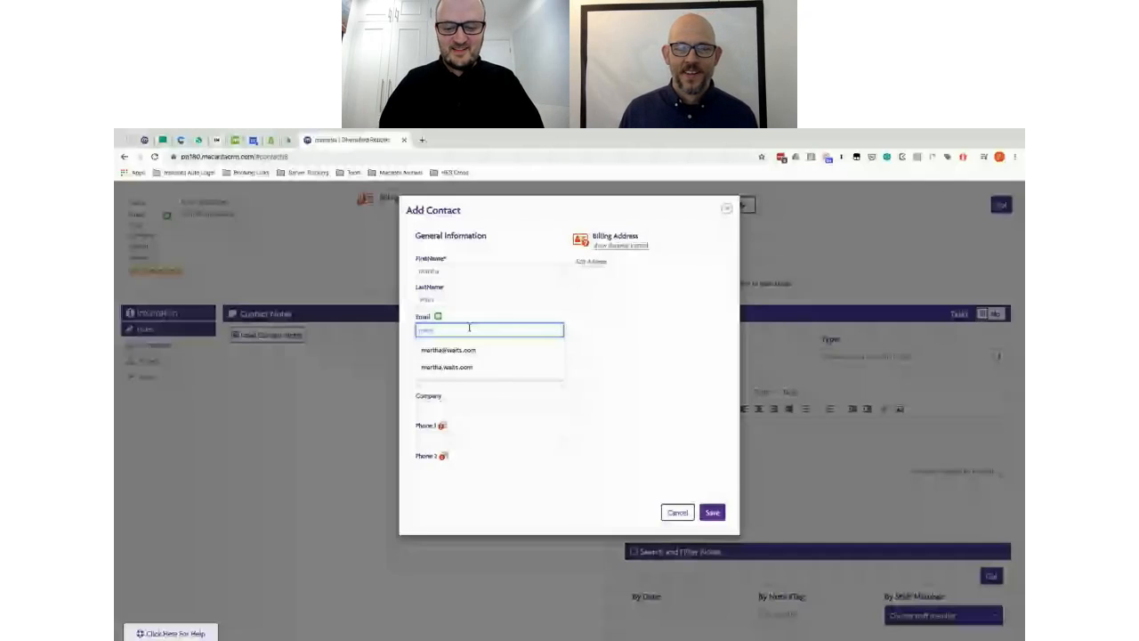
click(712, 512)
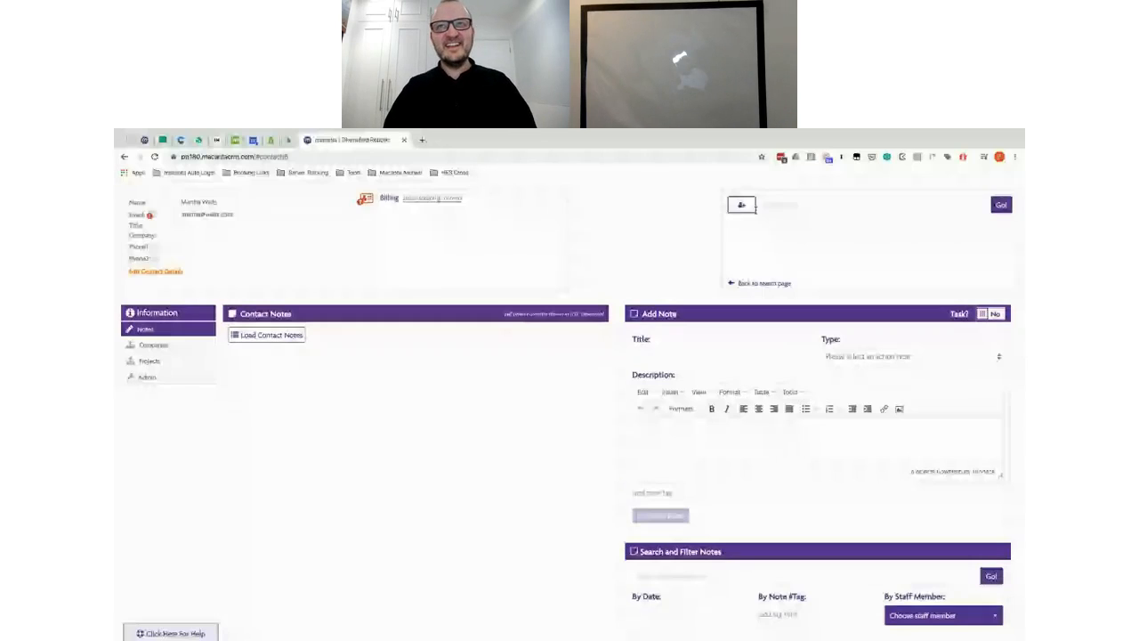
Step: Add a contact with first name, last name and an autocompleted e-mail, saving with Enter
click(752, 206)
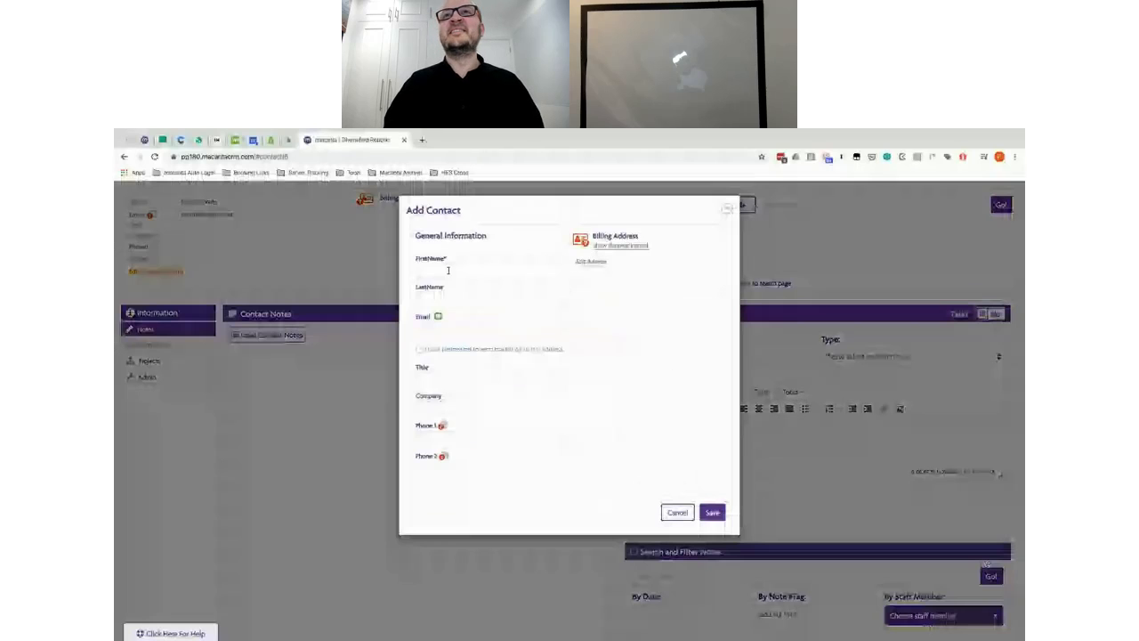
click(448, 270)
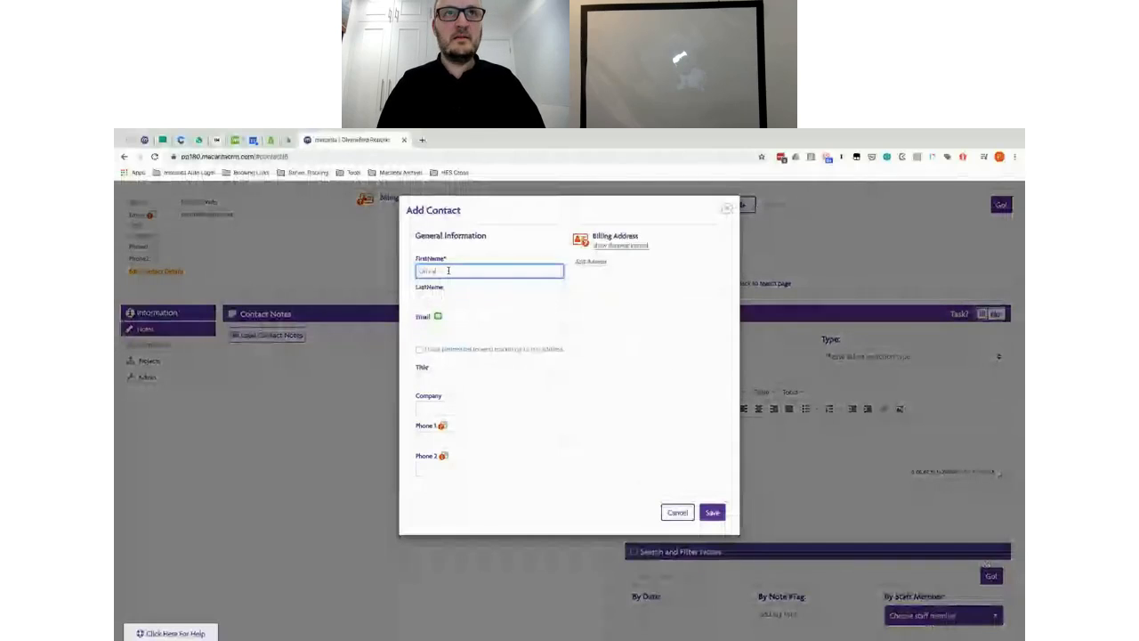
key(Tab)
key(Tab)
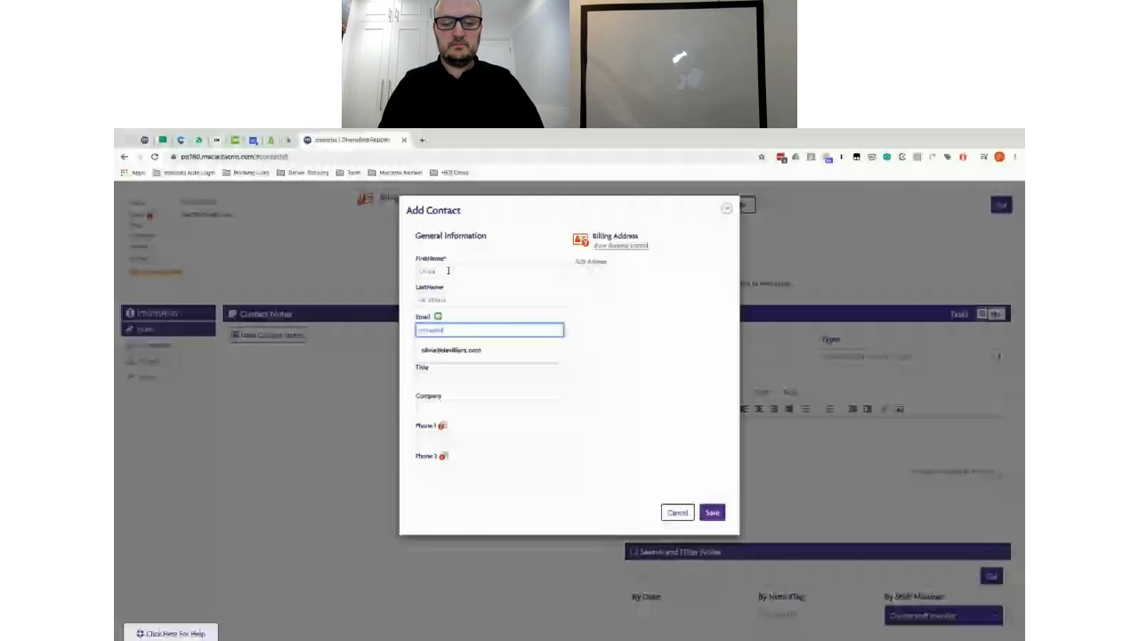
key(Down)
key(Return)
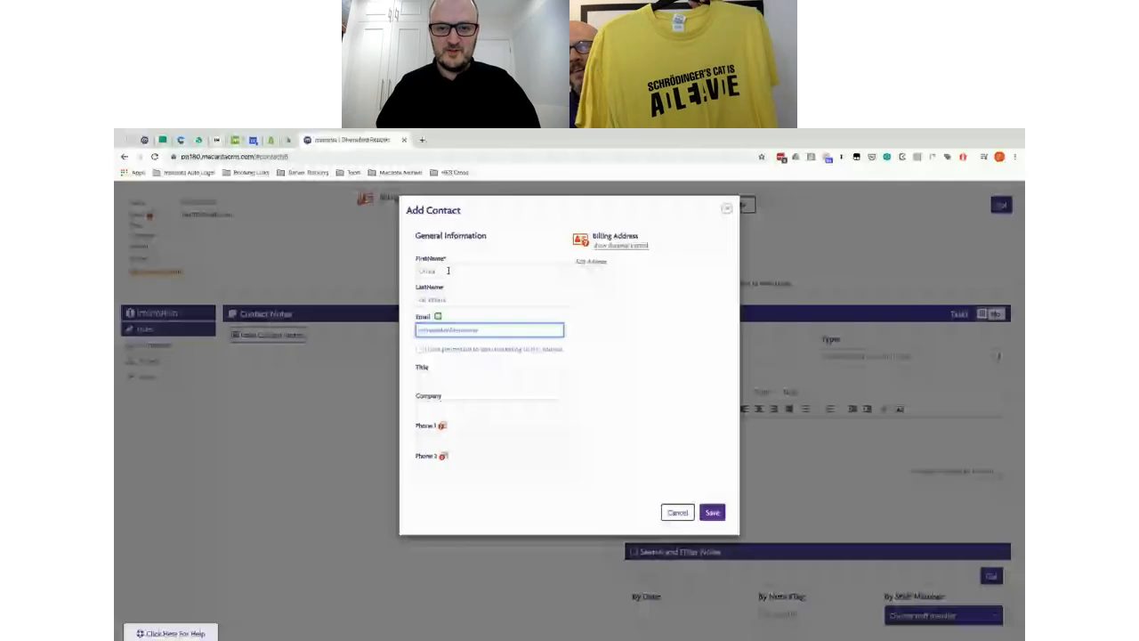
key(Return)
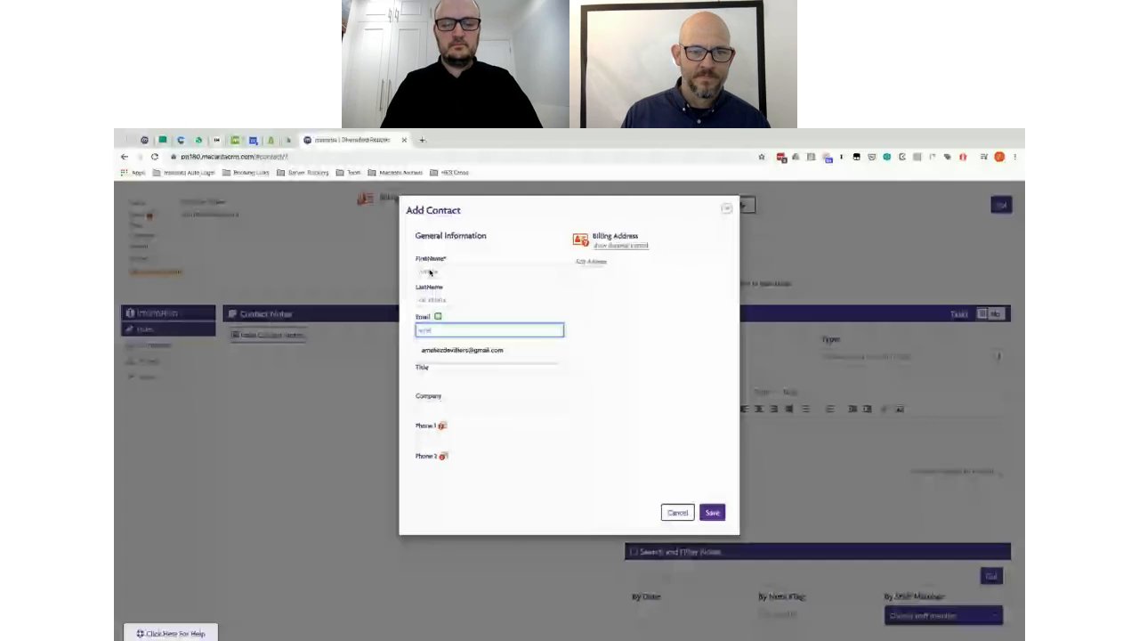
Step: Add one more contact from autofilled name and e-mail, with marketing permission granted, and save
text(e)
key(Down)
key(Return)
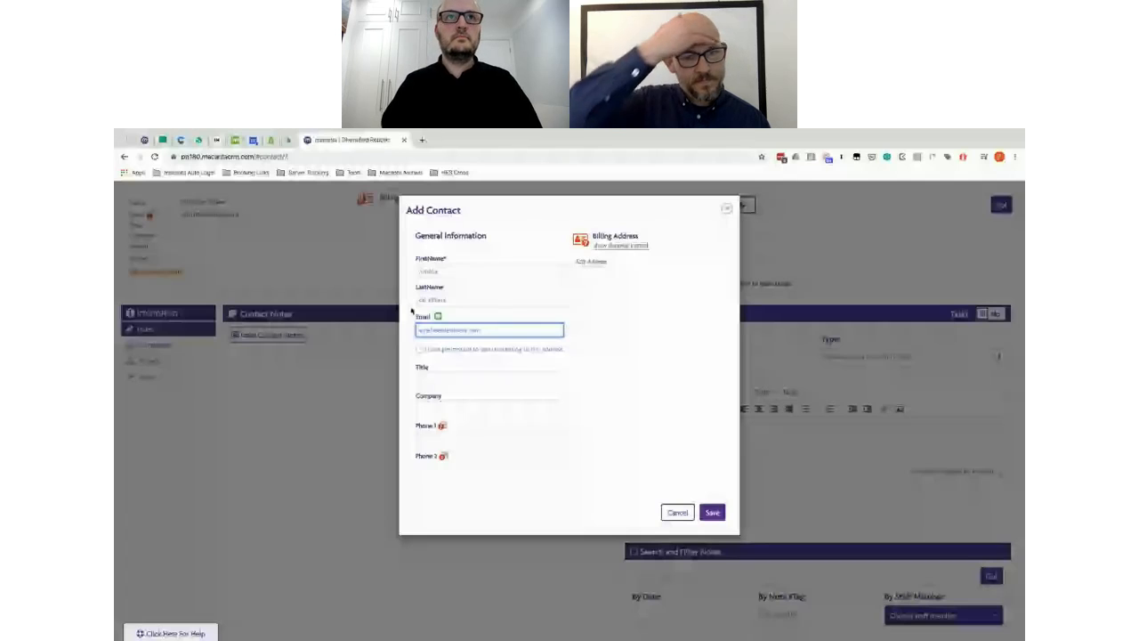
click(420, 349)
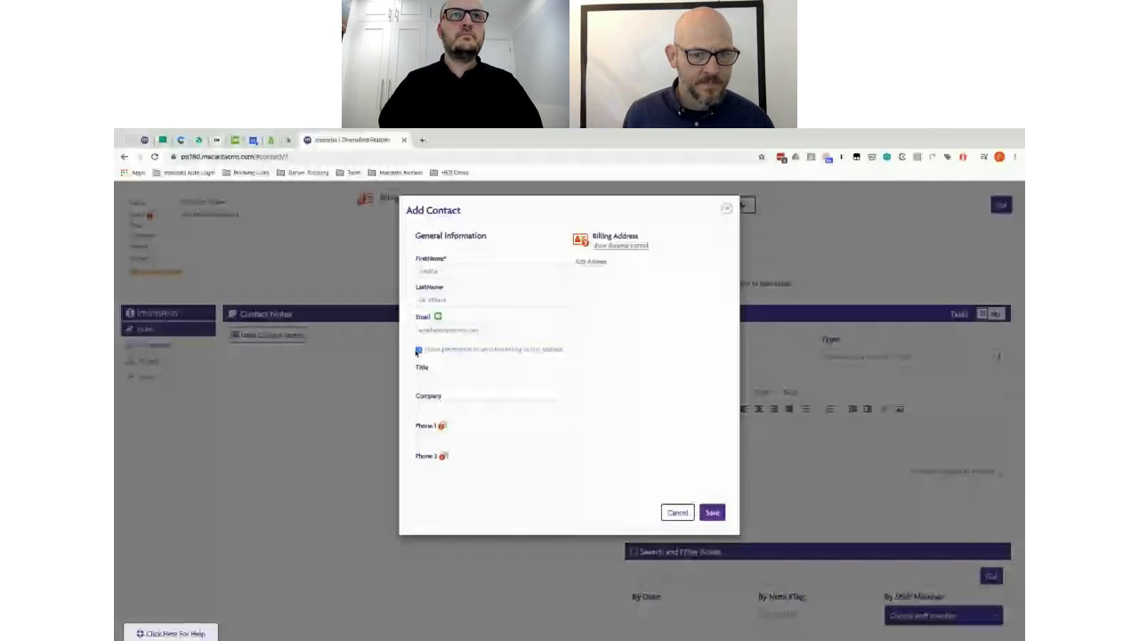
click(712, 513)
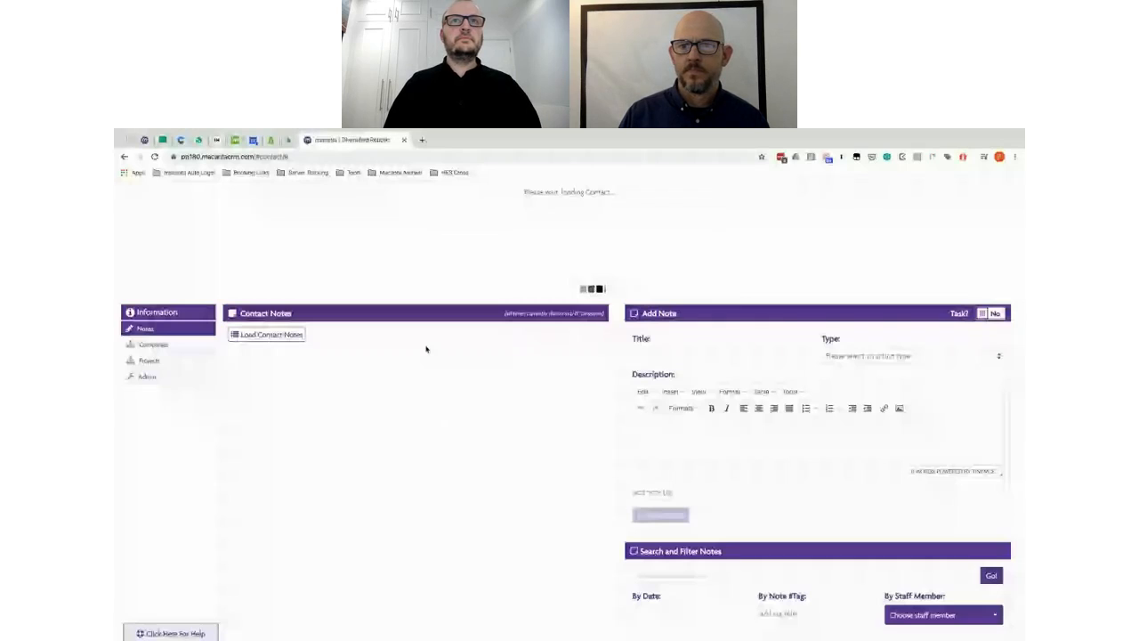
Step: In Companies, enter company Blue Peg Limited with ID 1234 and industry Accounting
click(154, 347)
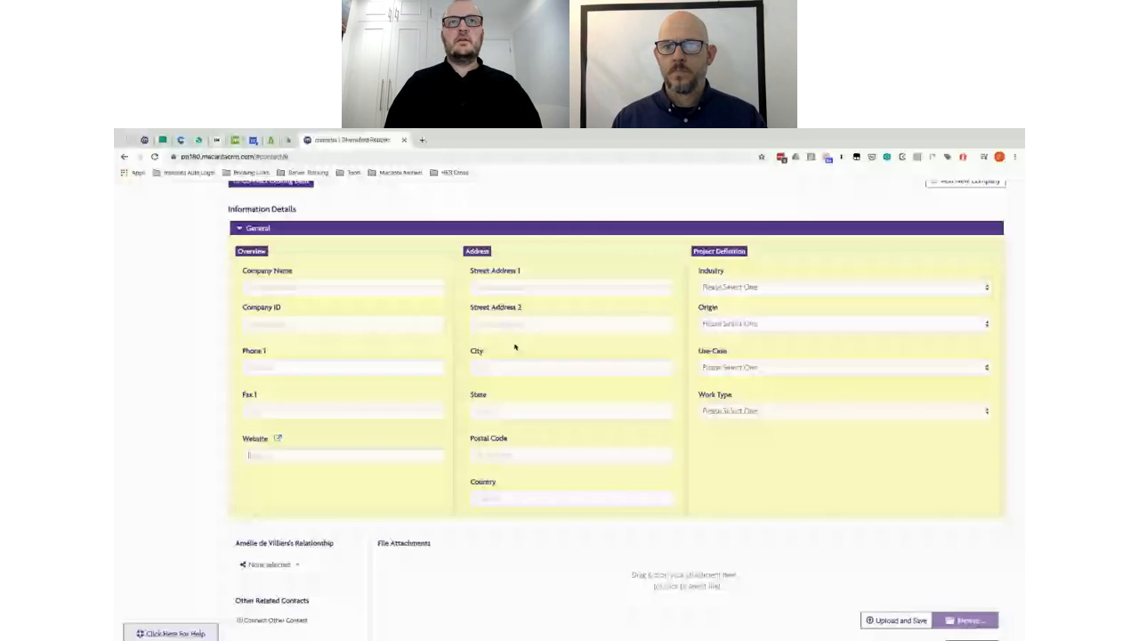
click(288, 287)
text(Blue Pe)
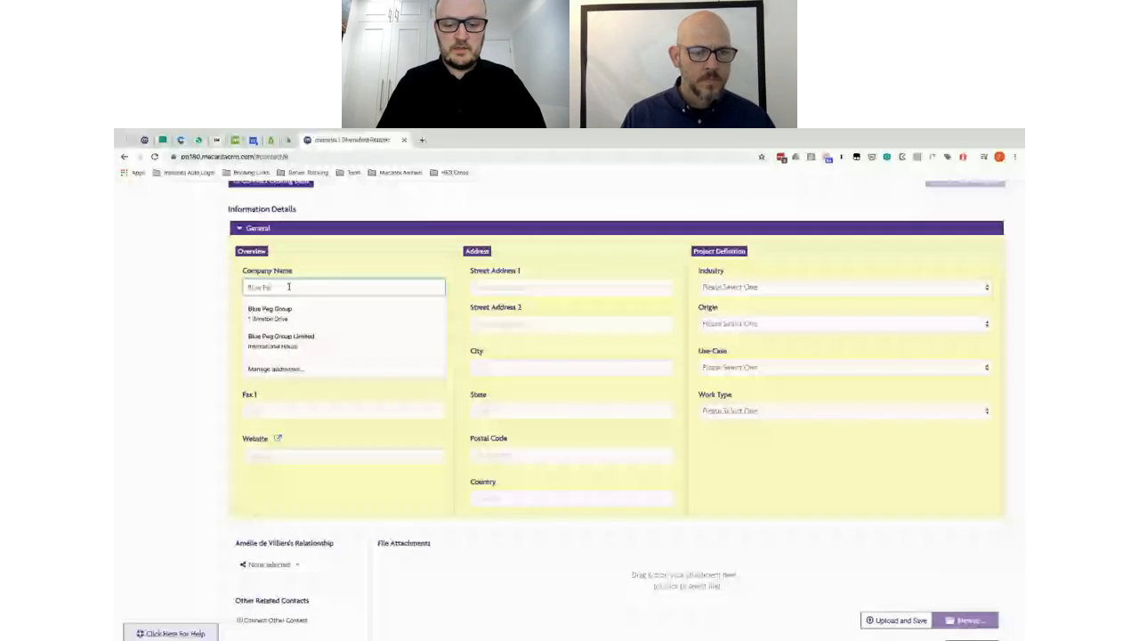
text(g Limited)
click(286, 324)
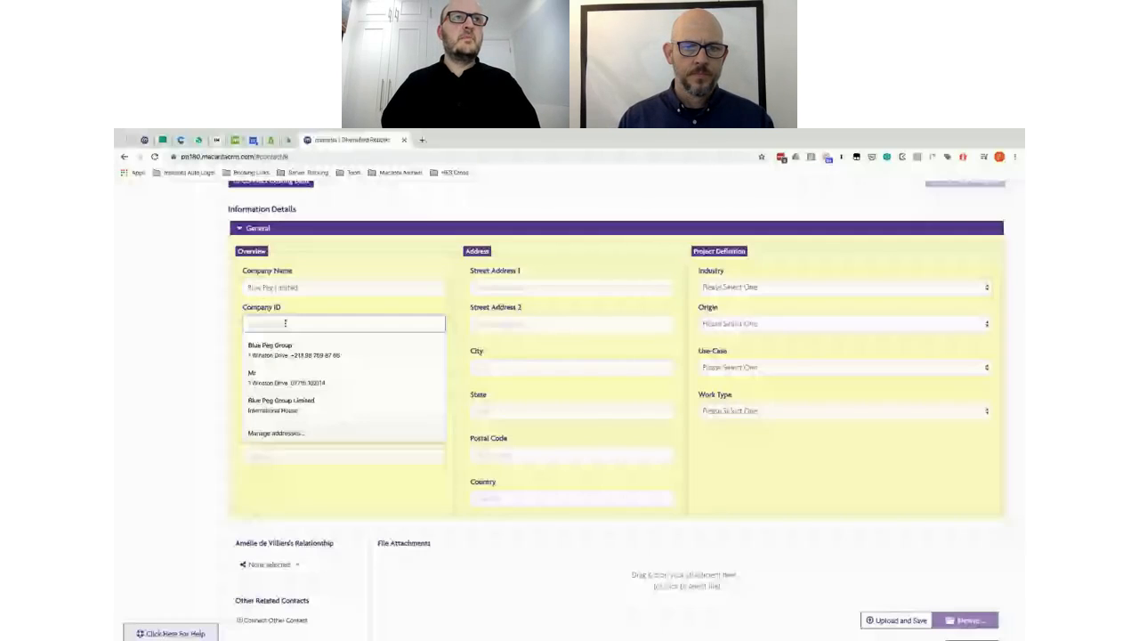
text(1234)
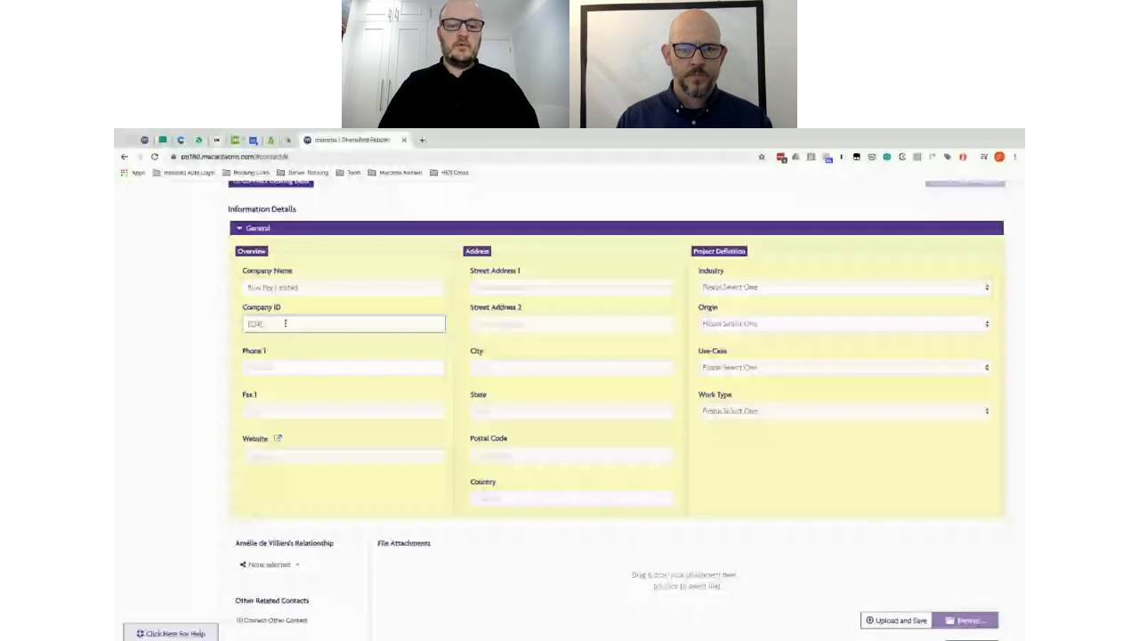
click(748, 287)
click(738, 300)
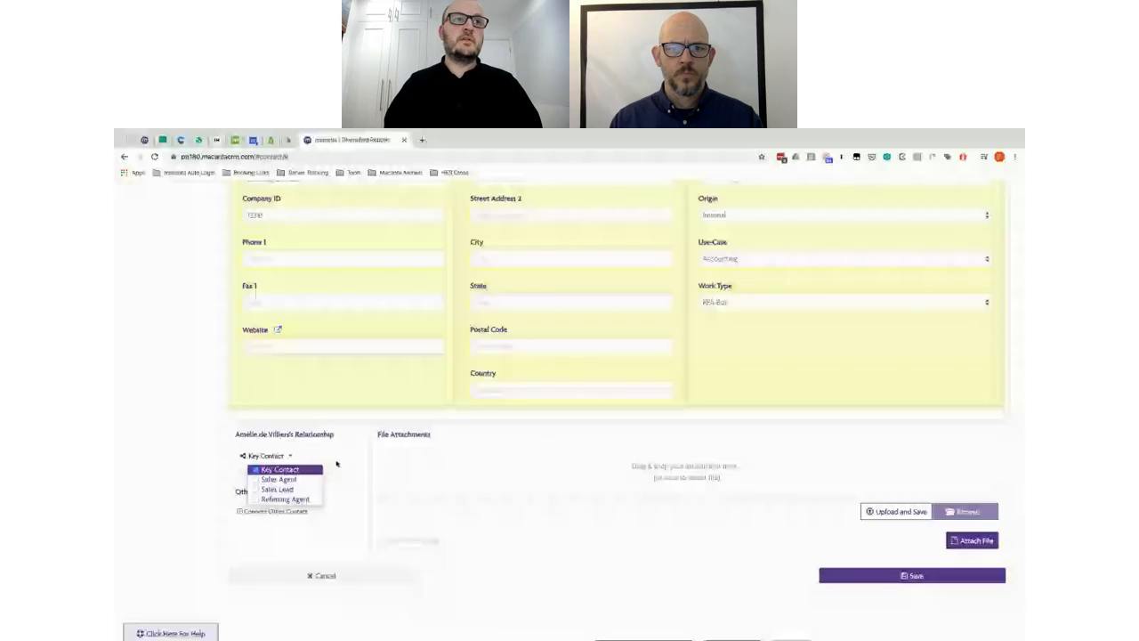
scroll(505, 327, up, 5)
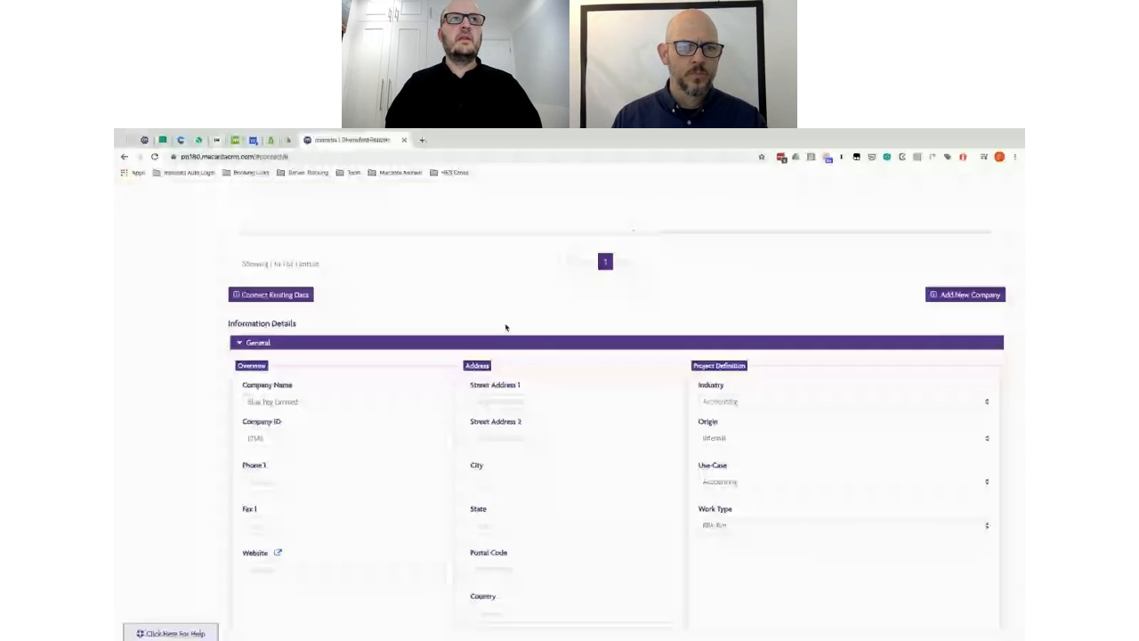
Step: Save the Blue Peg Limited company record
scroll(505, 327, up, 4)
click(785, 210)
key(Return)
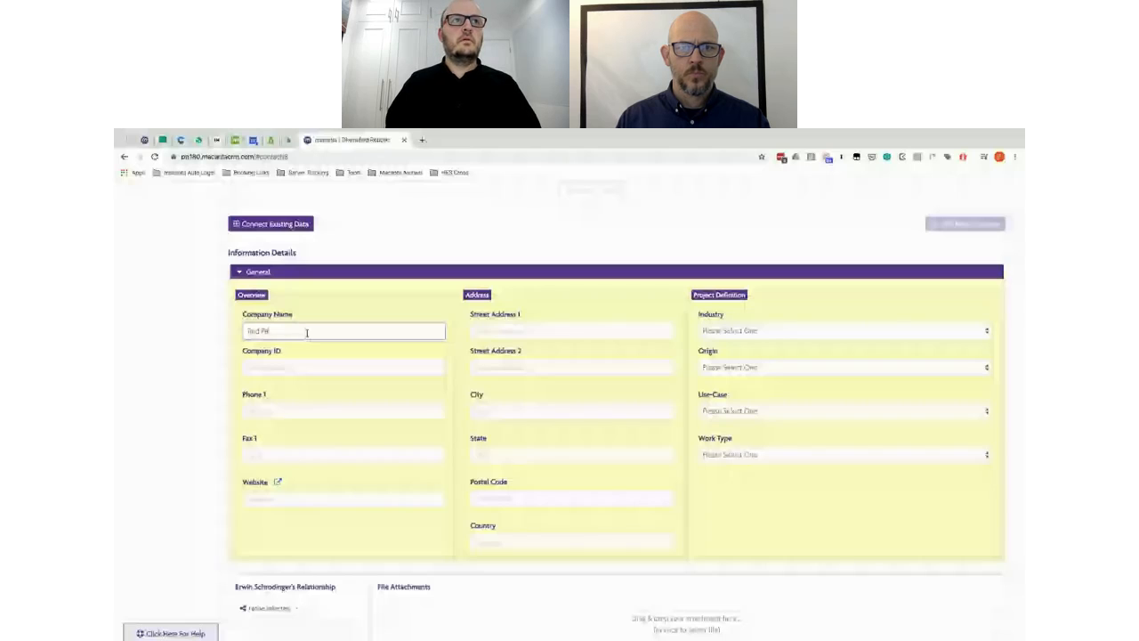
Step: Add company Red Peg Nation with ID 3434567, industry Airlines-Aviation and a use case, and save
click(307, 333)
text(Red Peg Nation)
key(Tab)
text(3434567)
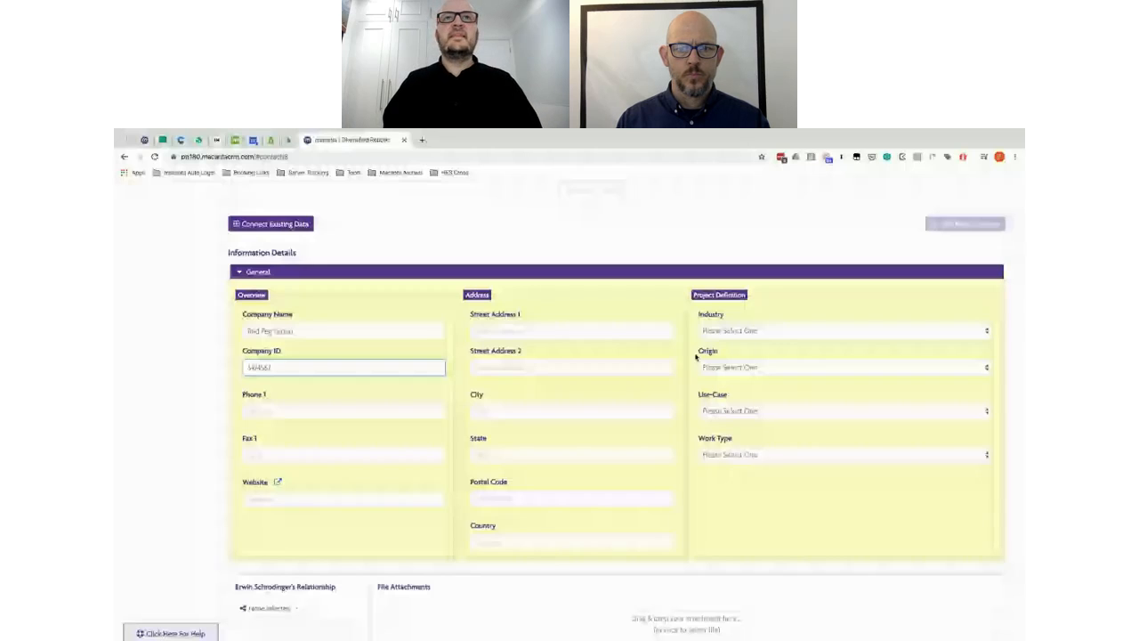
click(716, 331)
click(719, 352)
click(725, 411)
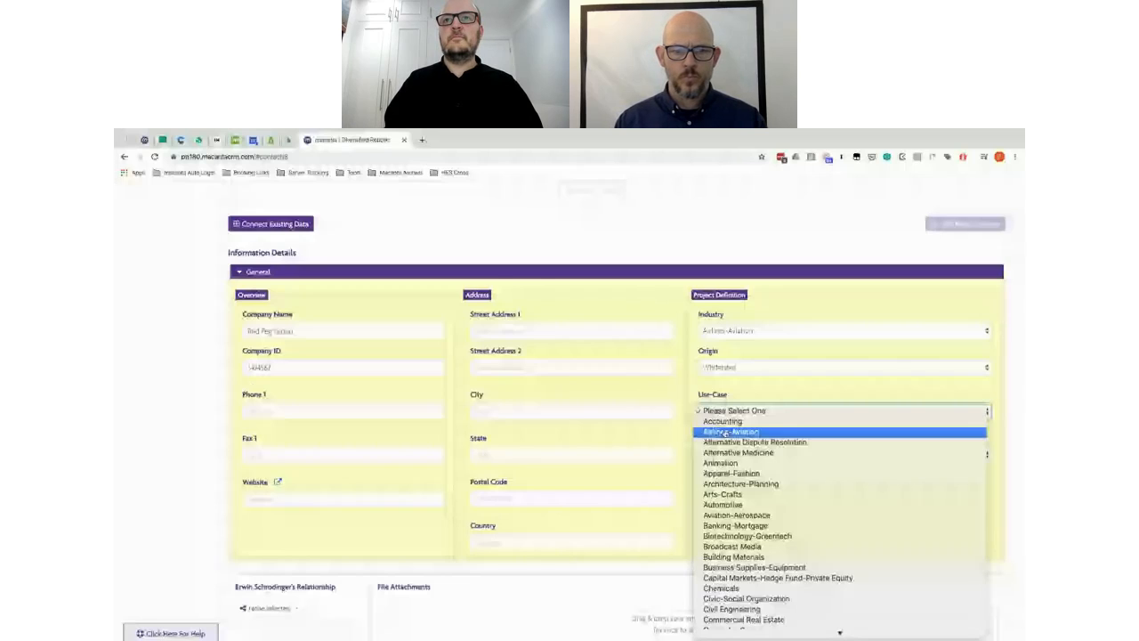
click(725, 432)
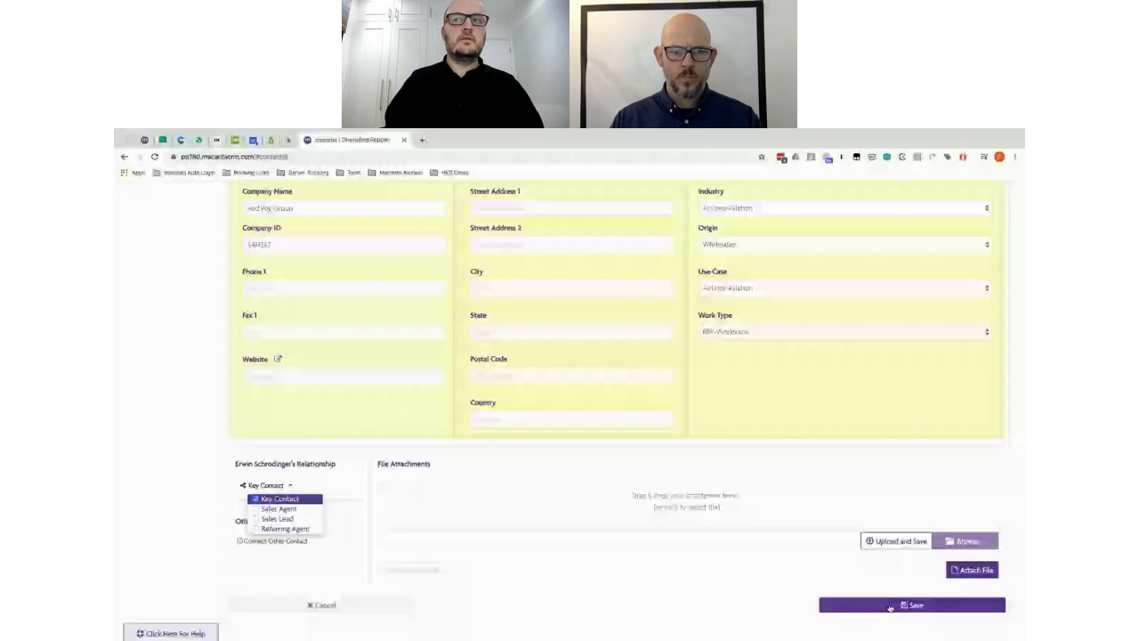
click(890, 605)
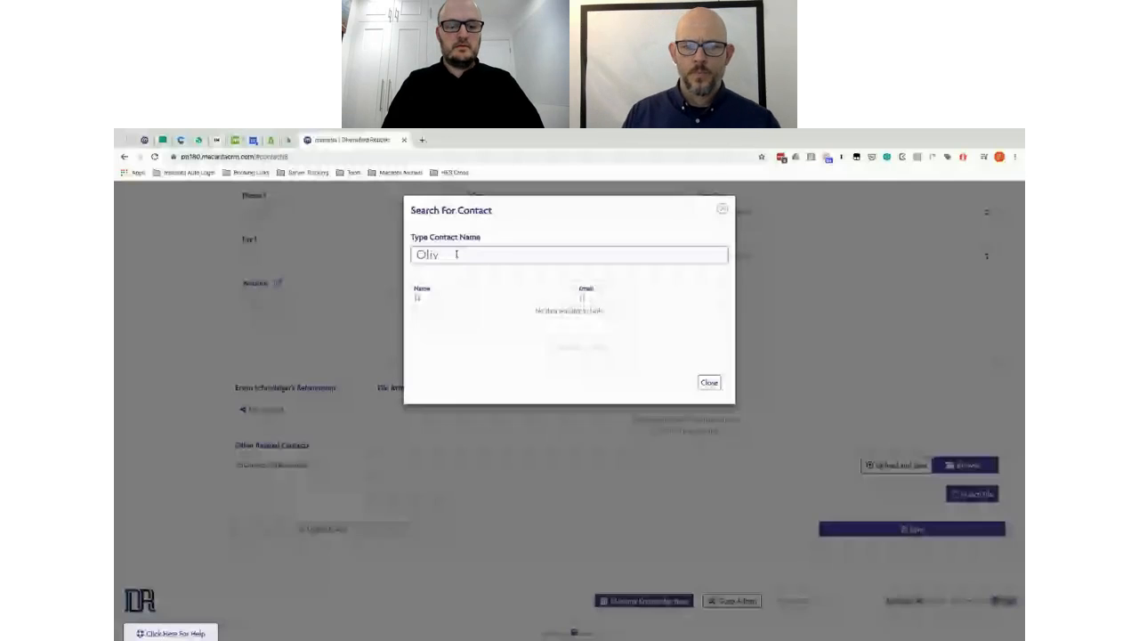
Step: Pick the searched contact and link them under Other Related Contacts with the Sales Agent role
text(ia)
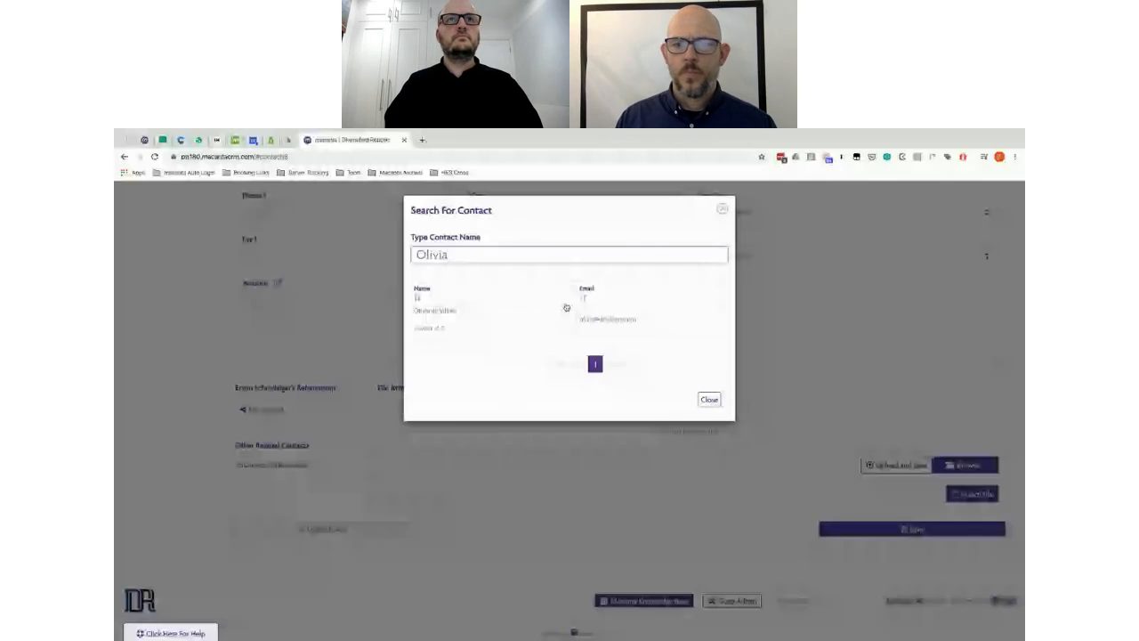
click(566, 307)
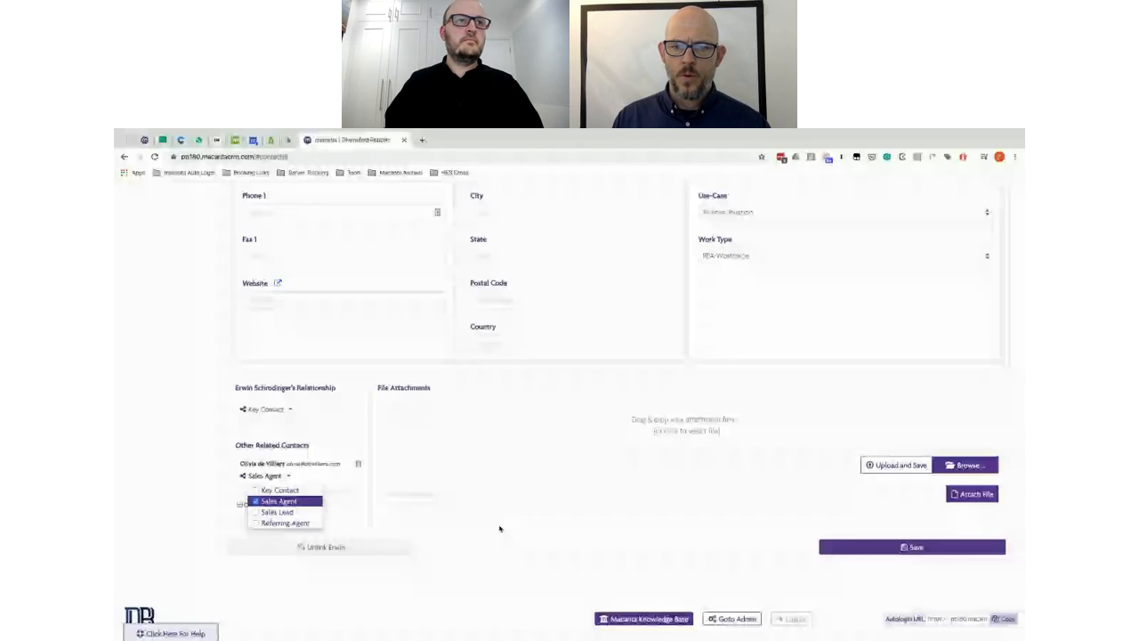
click(303, 409)
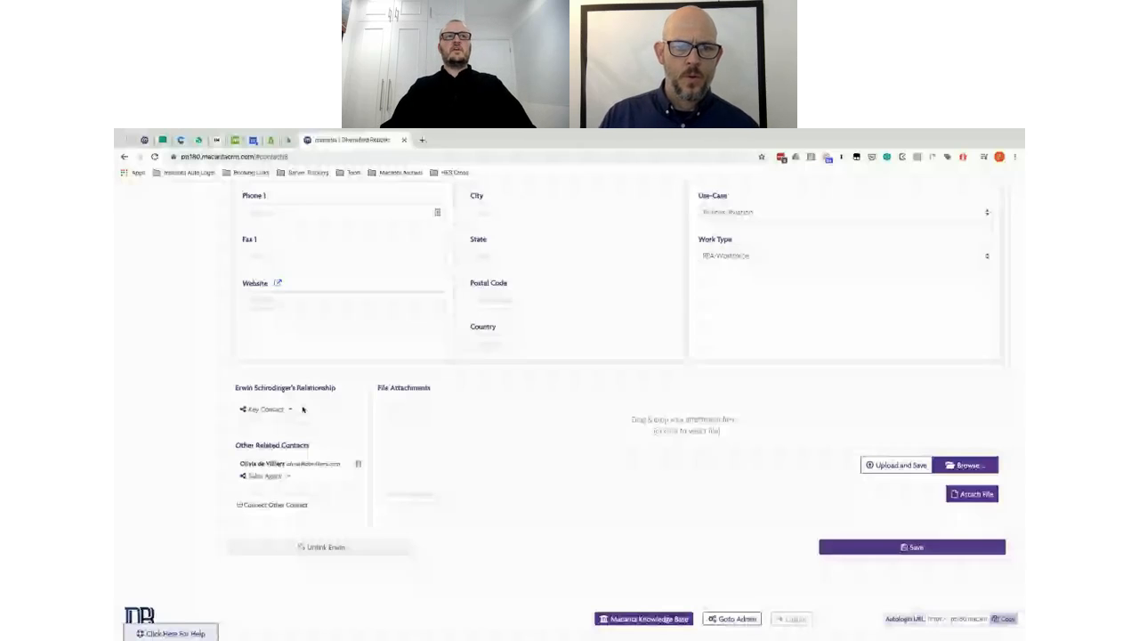
scroll(605, 365, up, 3)
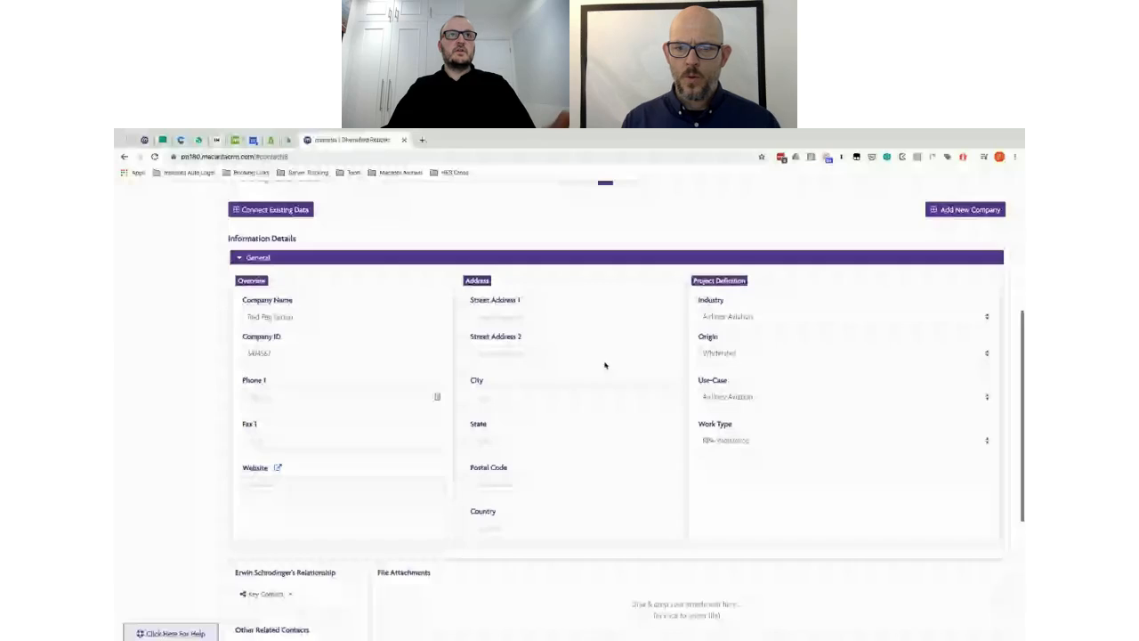
Step: Move through the contact's Companies section to its empty Projects section in the Information sidebar
scroll(605, 365, up, 5)
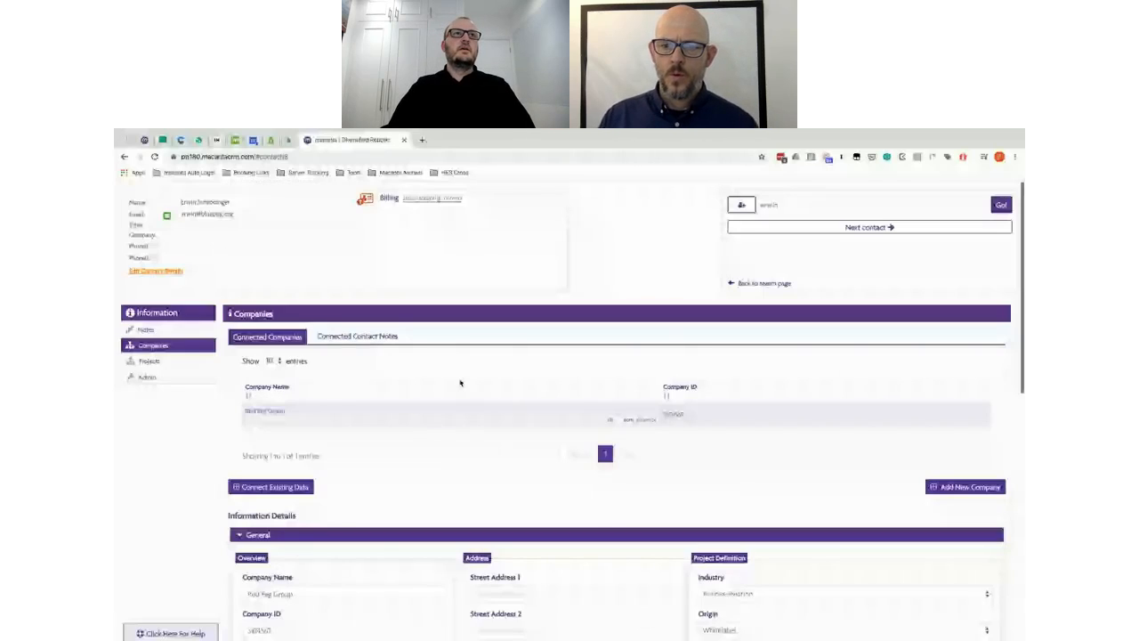
scroll(491, 501, down, 6)
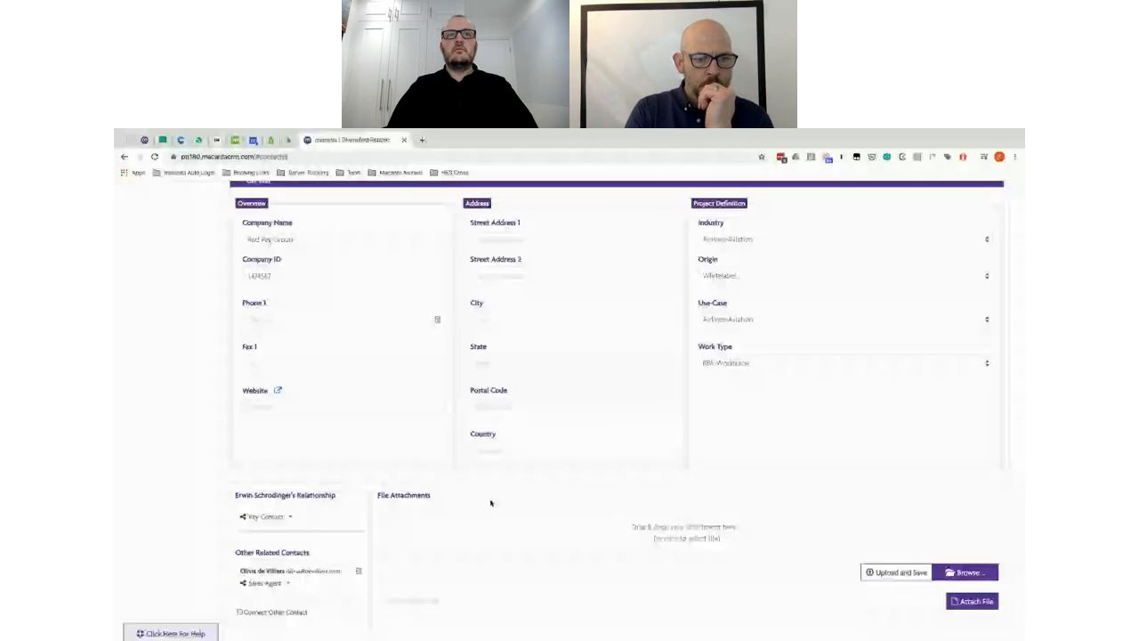
scroll(491, 503, up, 6)
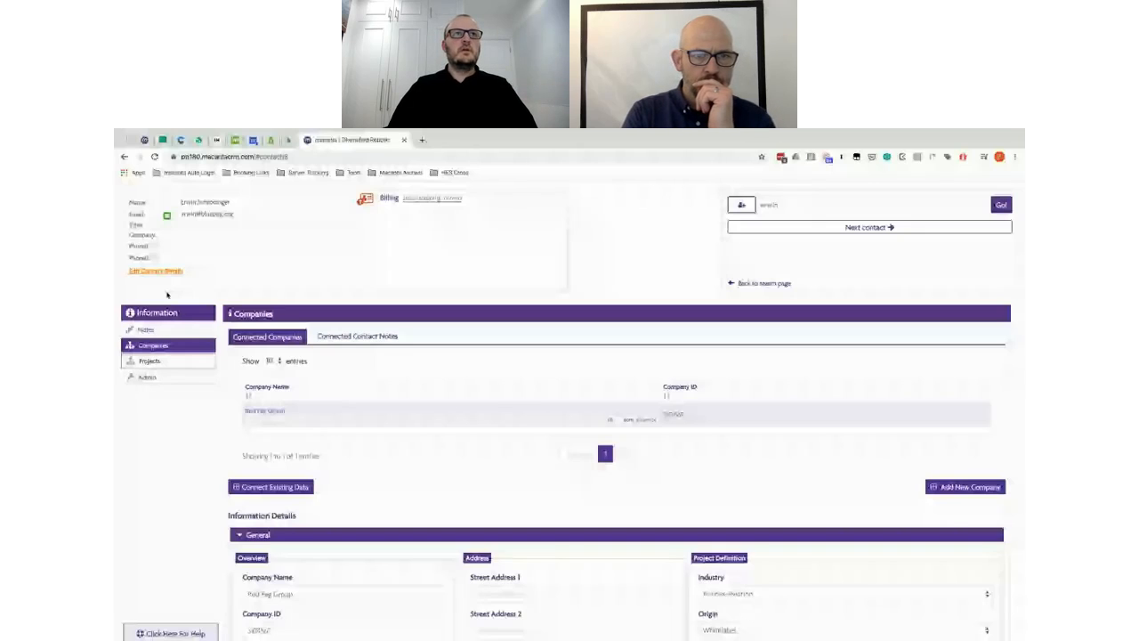
click(519, 414)
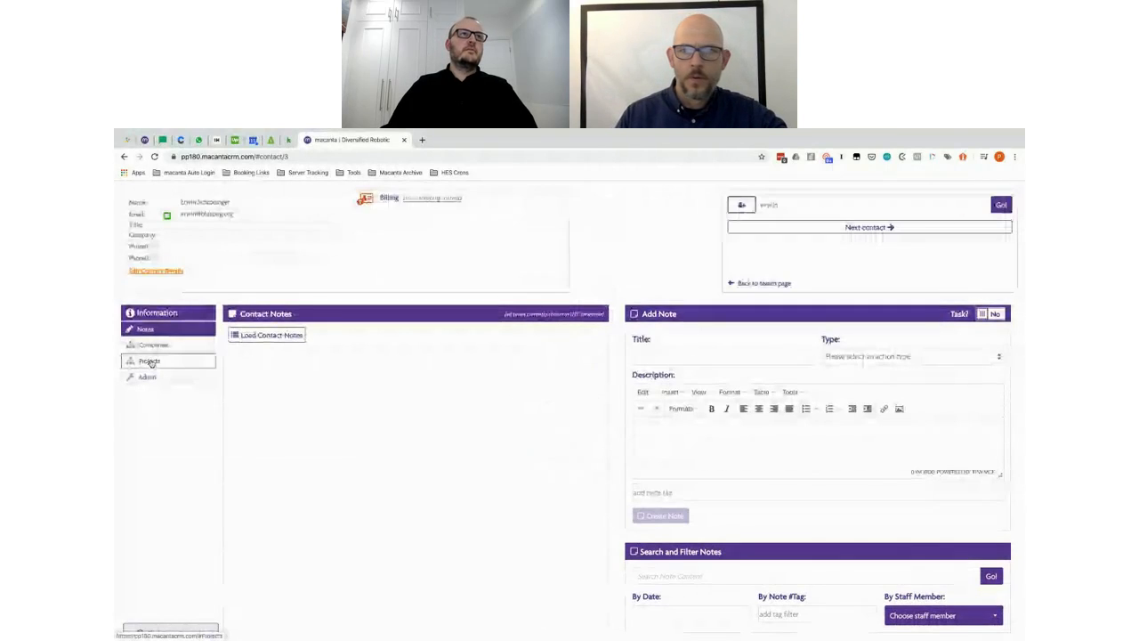
click(153, 348)
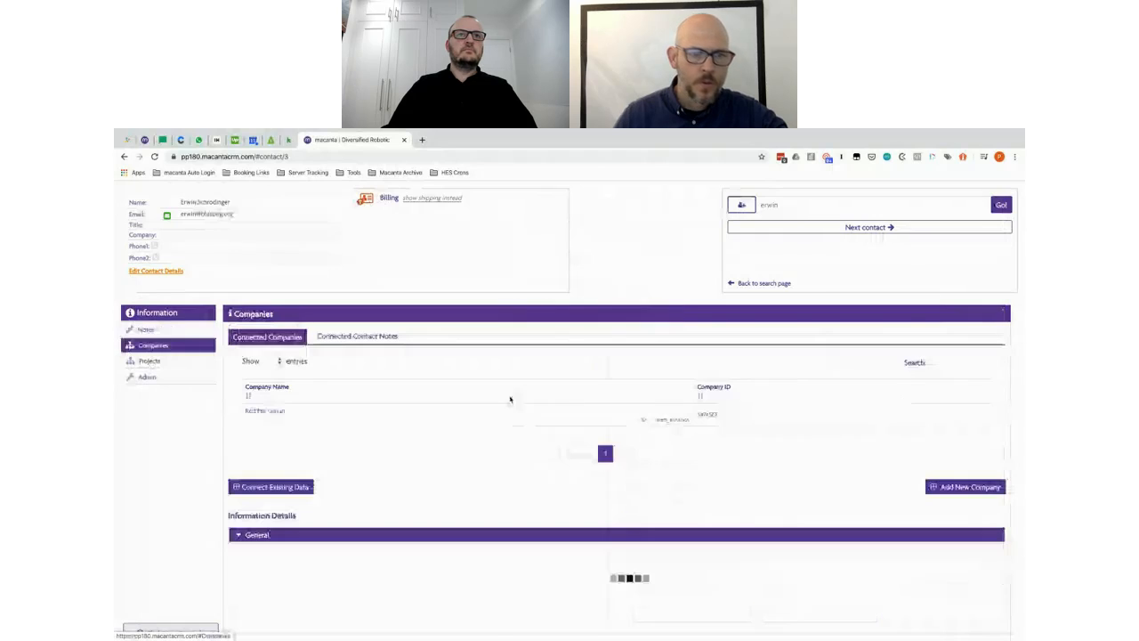
click(150, 361)
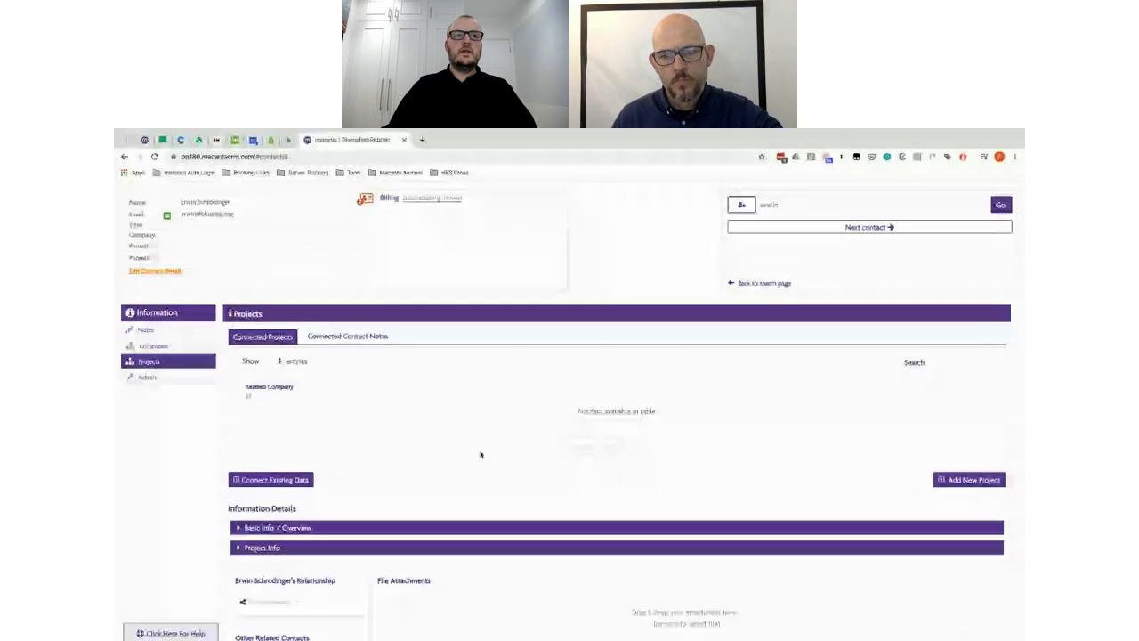
Step: Start a new project for this contact with stage New Lead, Contacting
click(833, 528)
scroll(833, 499, down, 1)
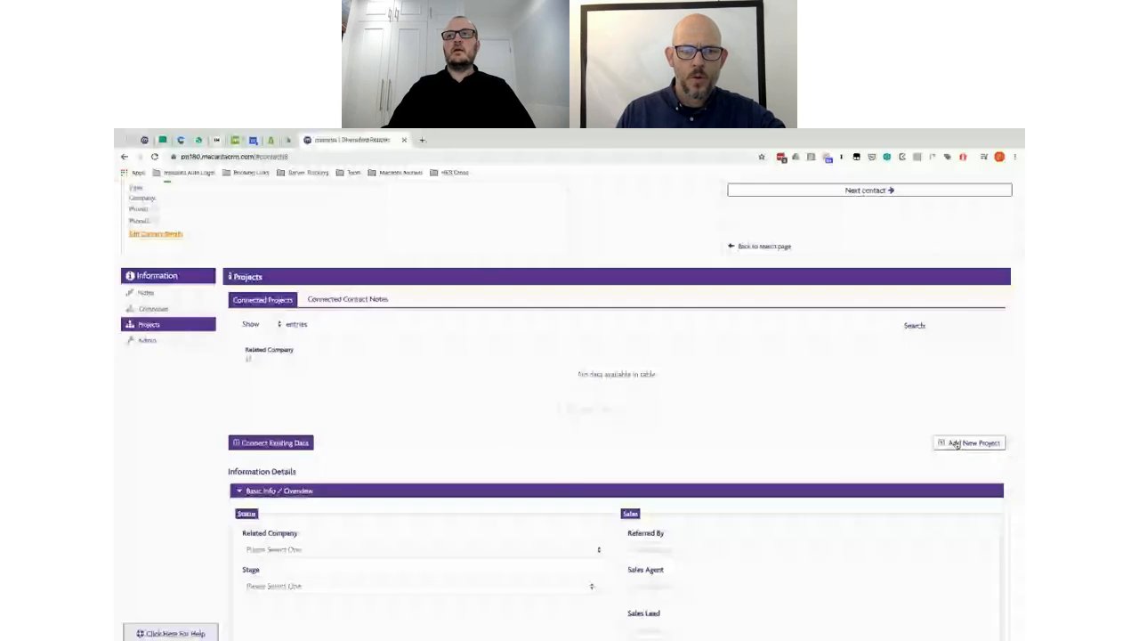
click(957, 443)
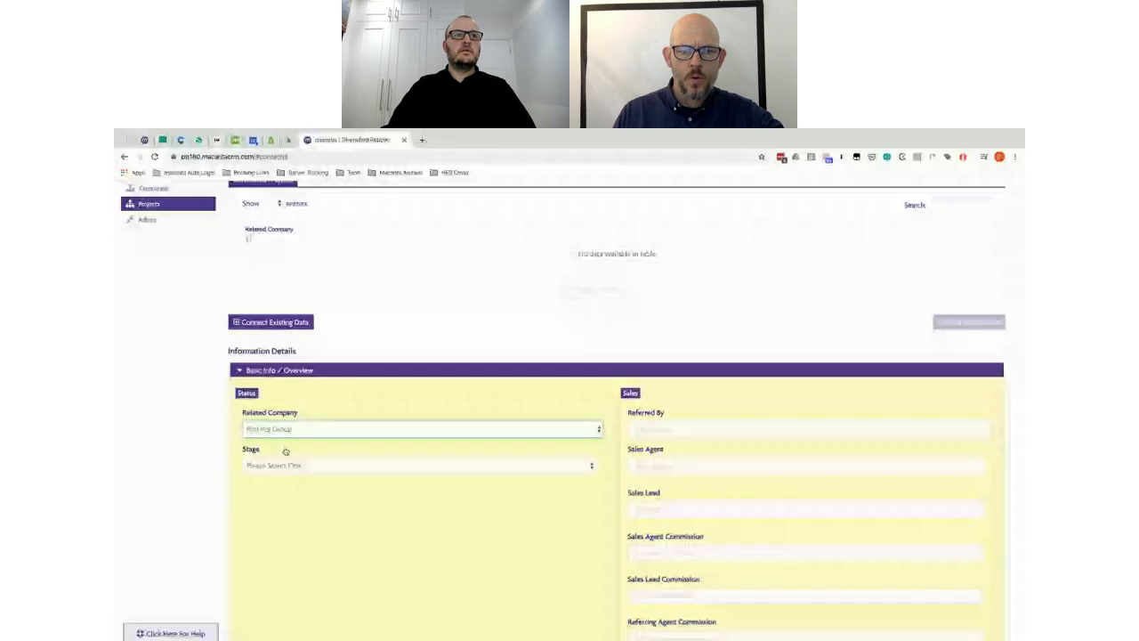
click(298, 466)
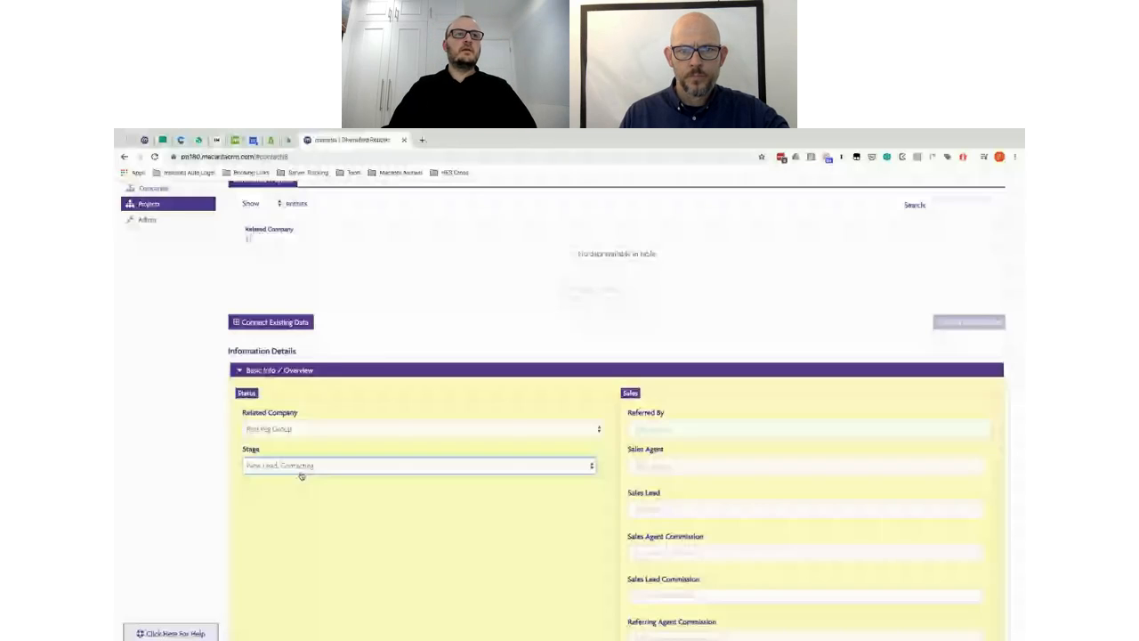
Step: Keep the contact's project role as Key Contact and save the Red Pig Group project
scroll(414, 513, down, 1)
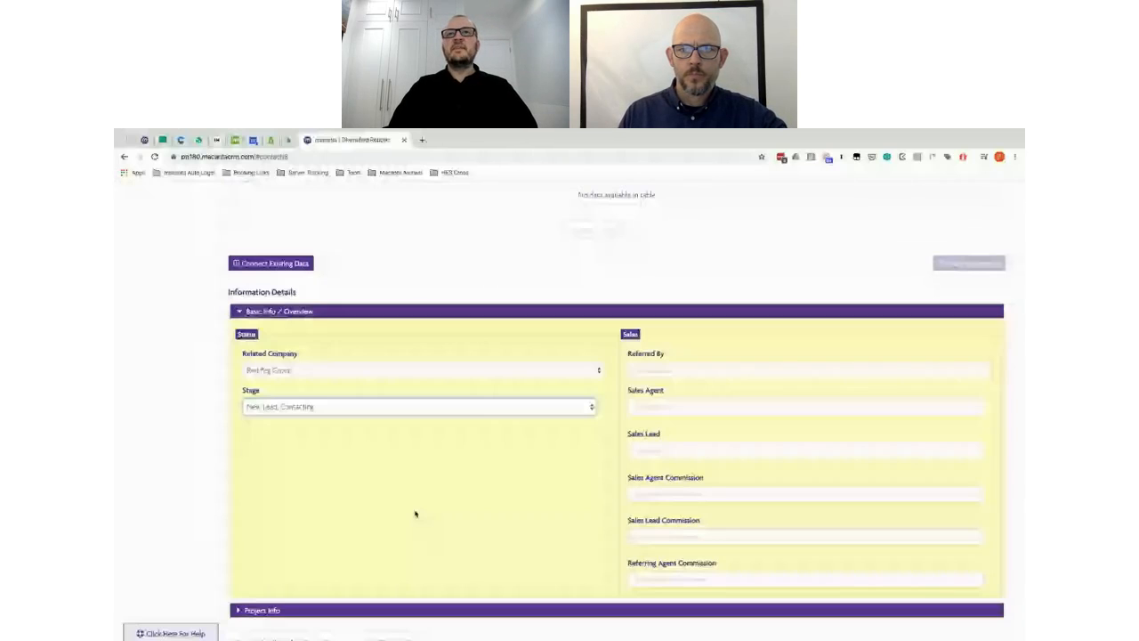
scroll(415, 514, down, 2)
scroll(416, 513, down, 1)
click(269, 534)
click(280, 549)
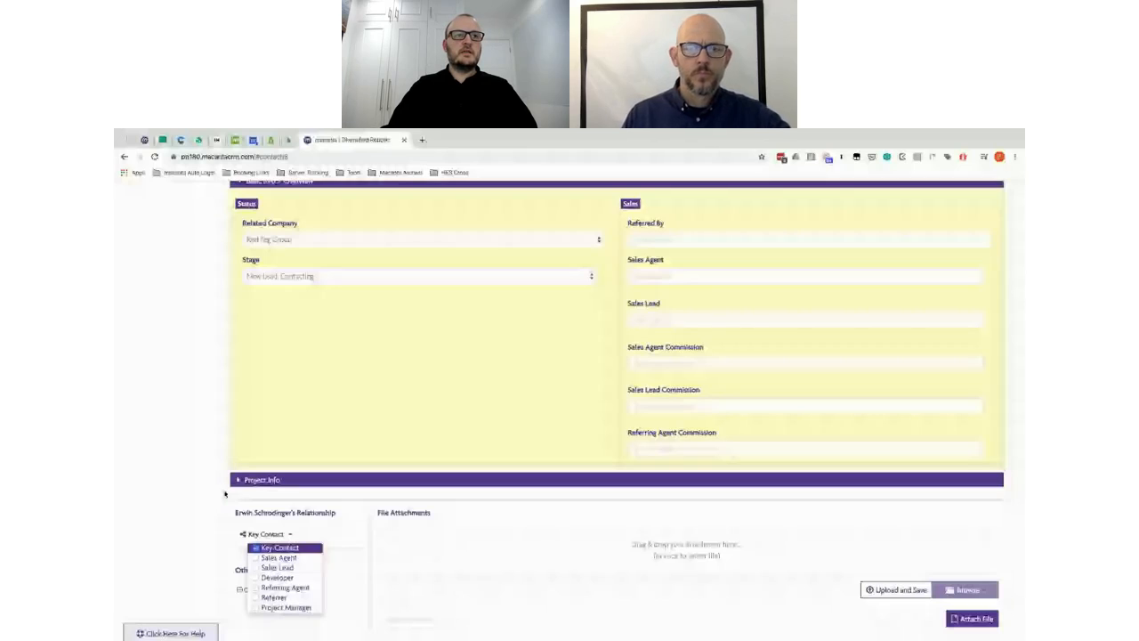
click(225, 494)
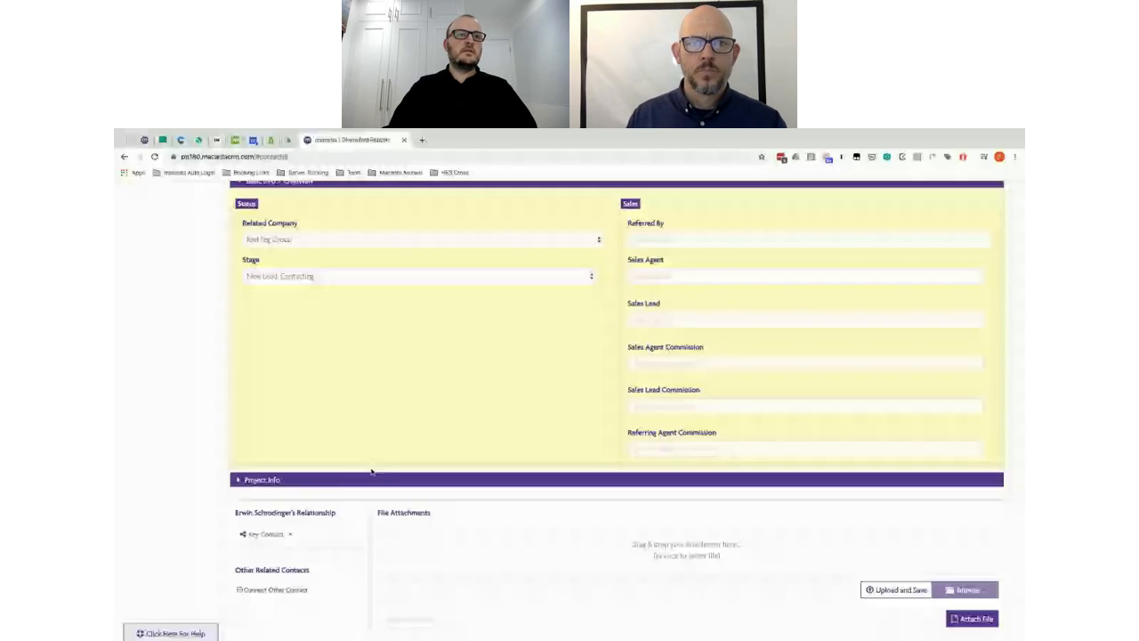
scroll(264, 592, down, 1)
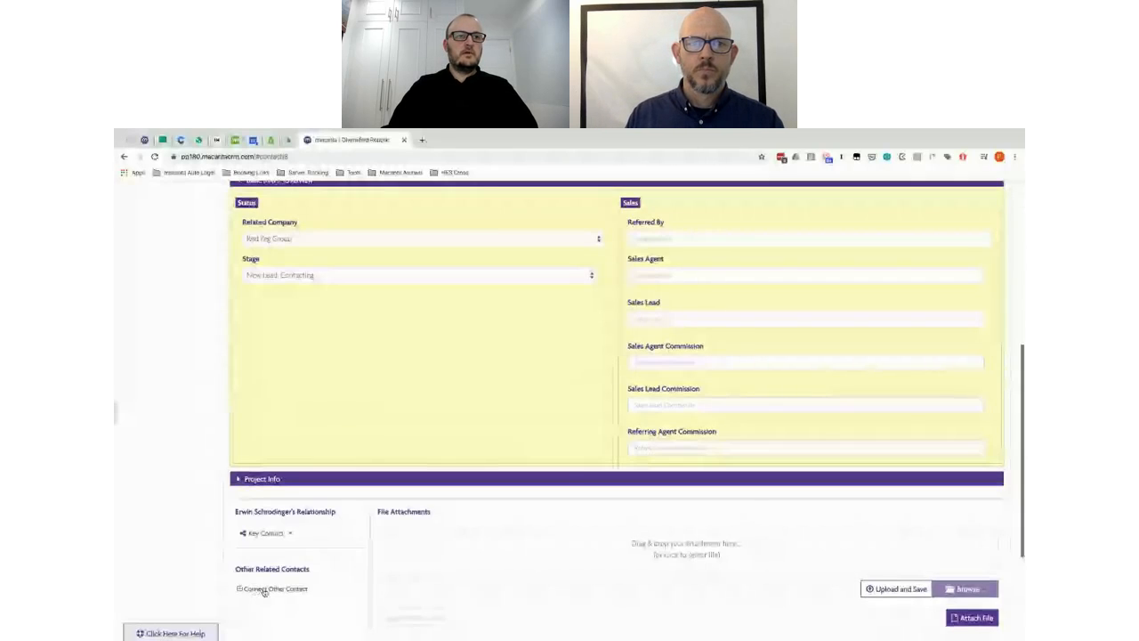
scroll(265, 592, down, 1)
click(894, 595)
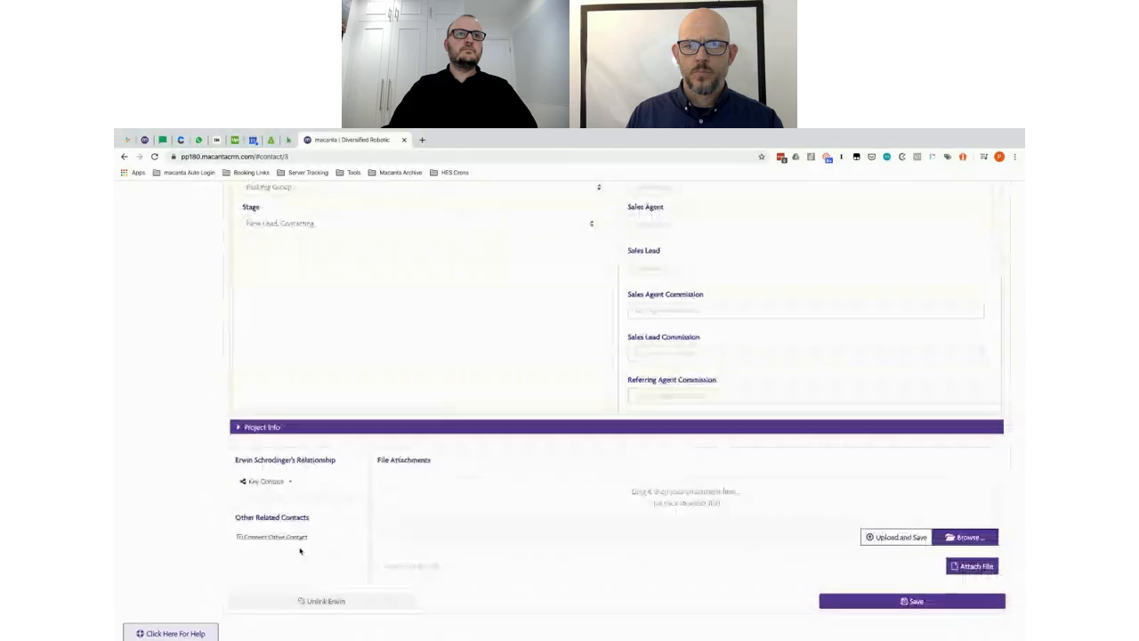
Step: Search for another contact by first name to connect to the project
click(265, 538)
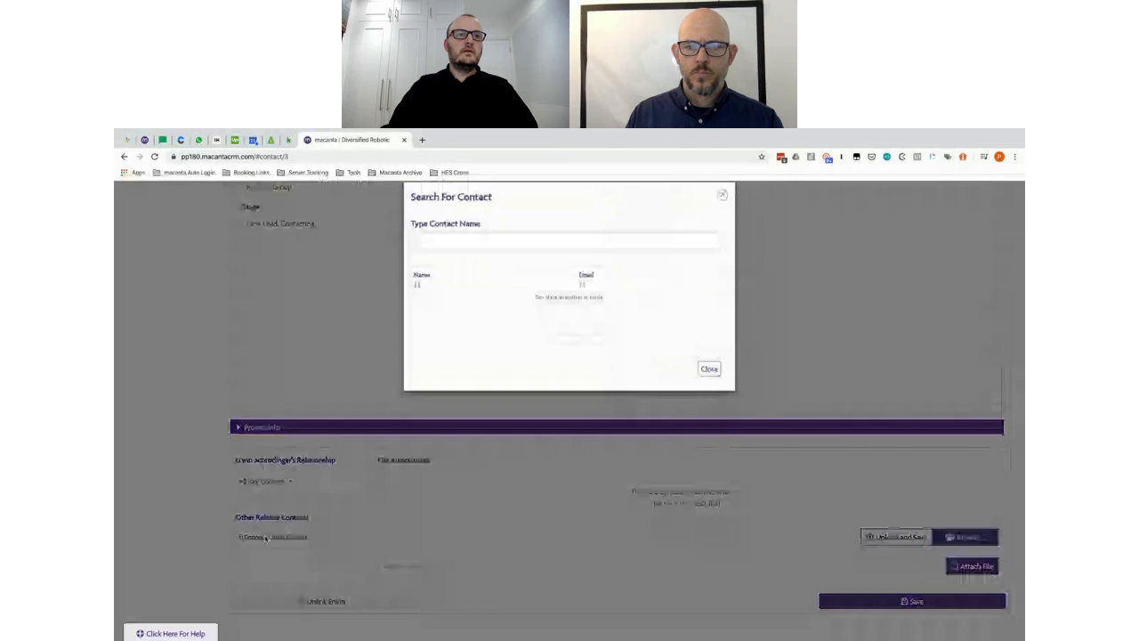
text(amelie)
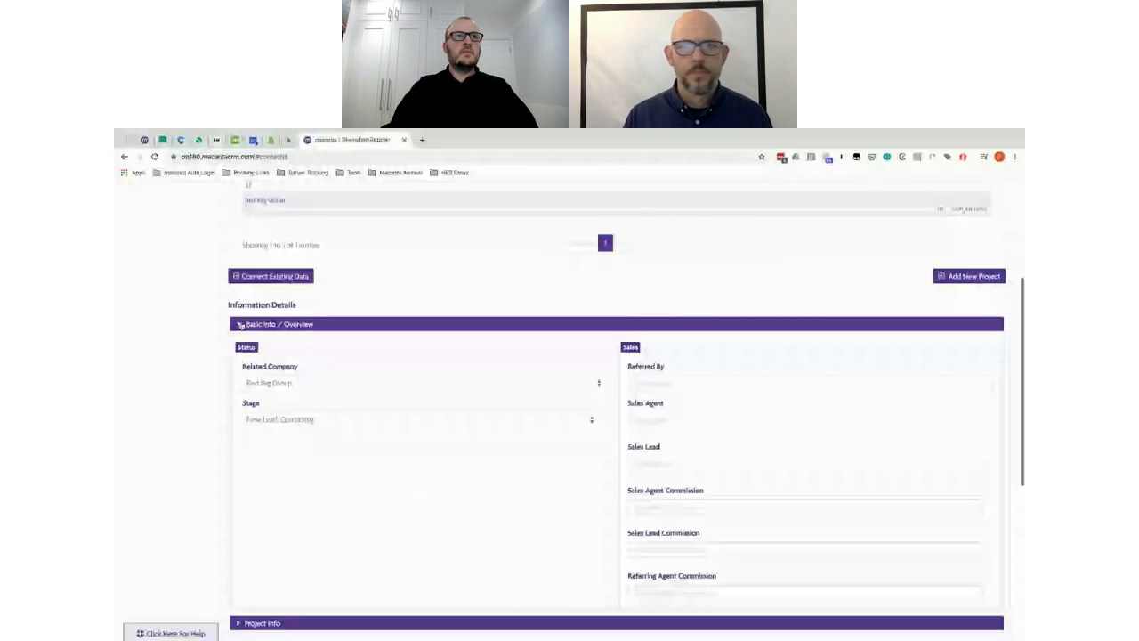
Step: Collapse the project's Basic Info / Overview fields and go to the Admin settings
click(240, 325)
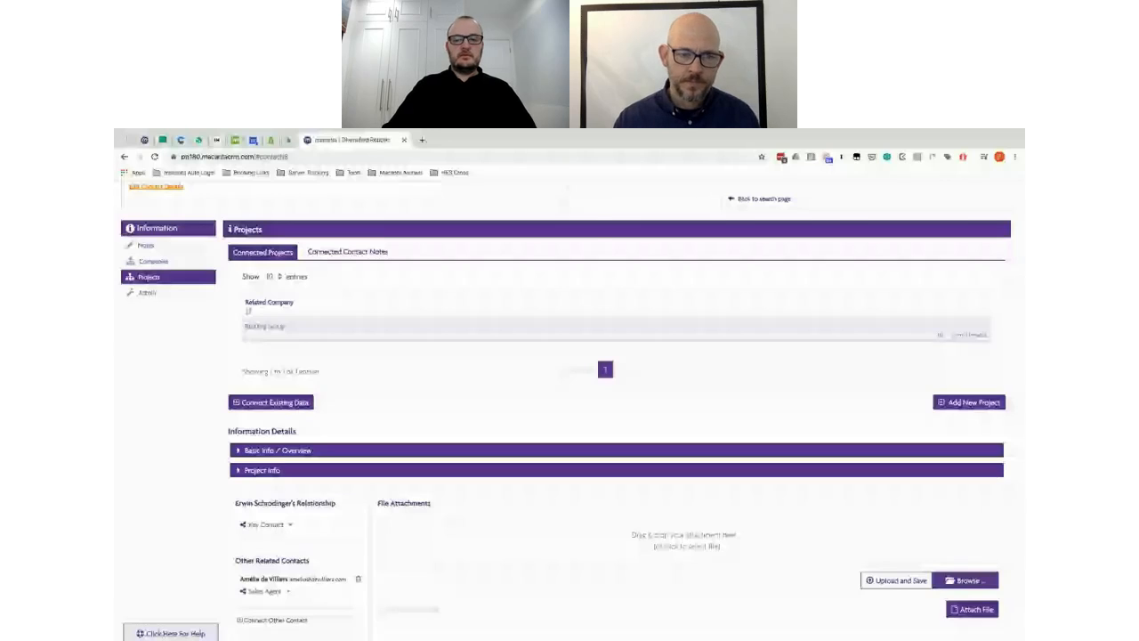
click(147, 292)
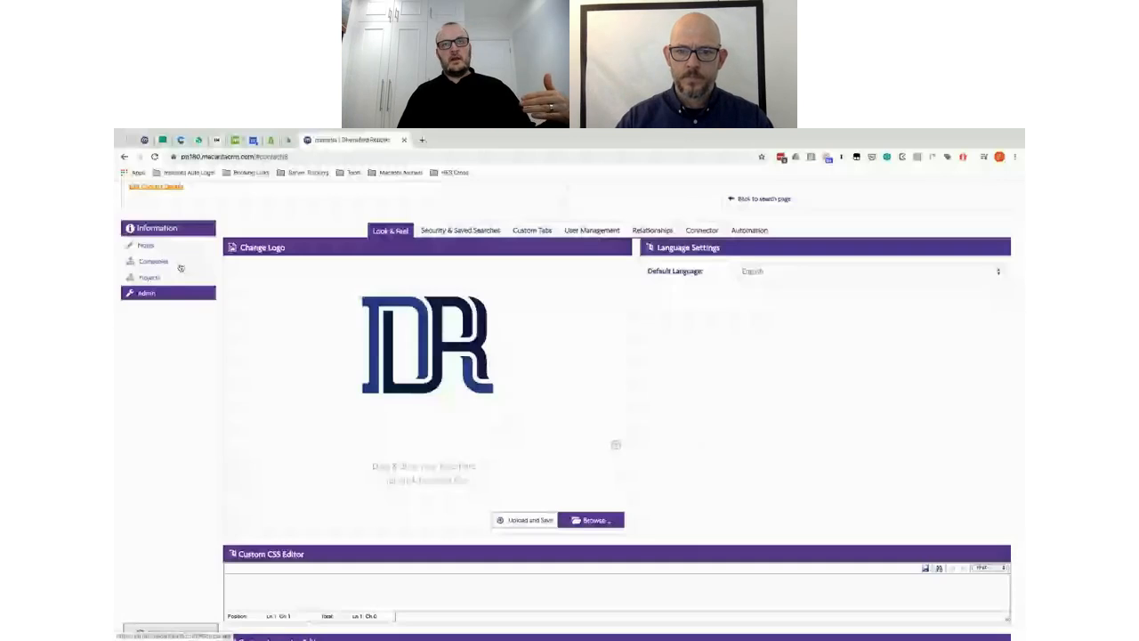
Step: Look over the Admin Automation tab, then return to the contact's Projects listing Red Pig Group
scroll(593, 485, up, 2)
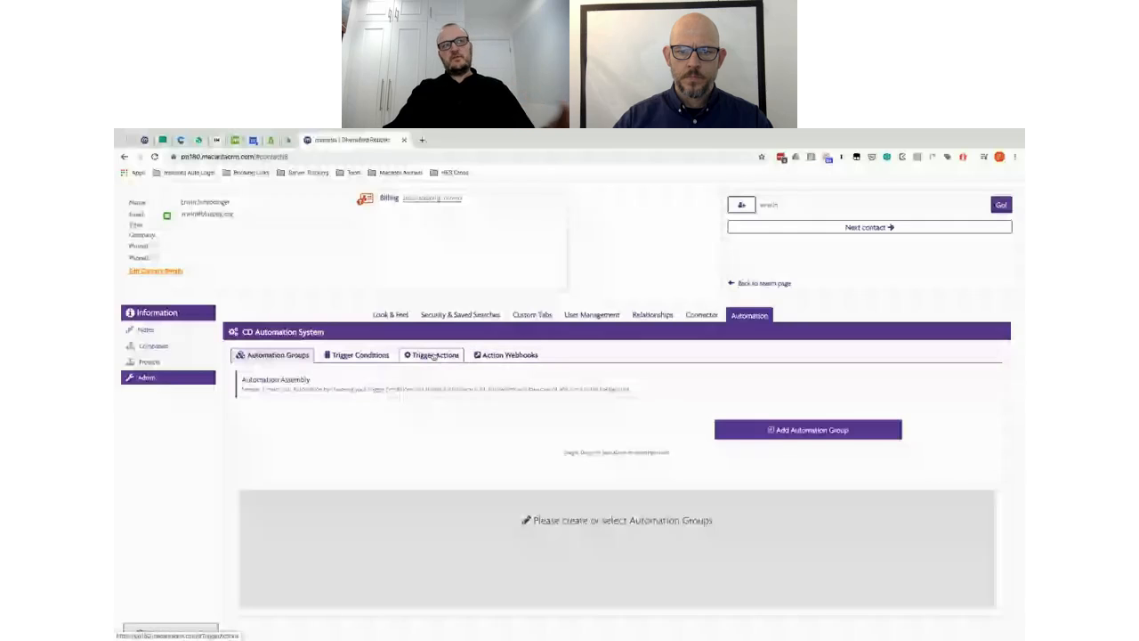
click(193, 356)
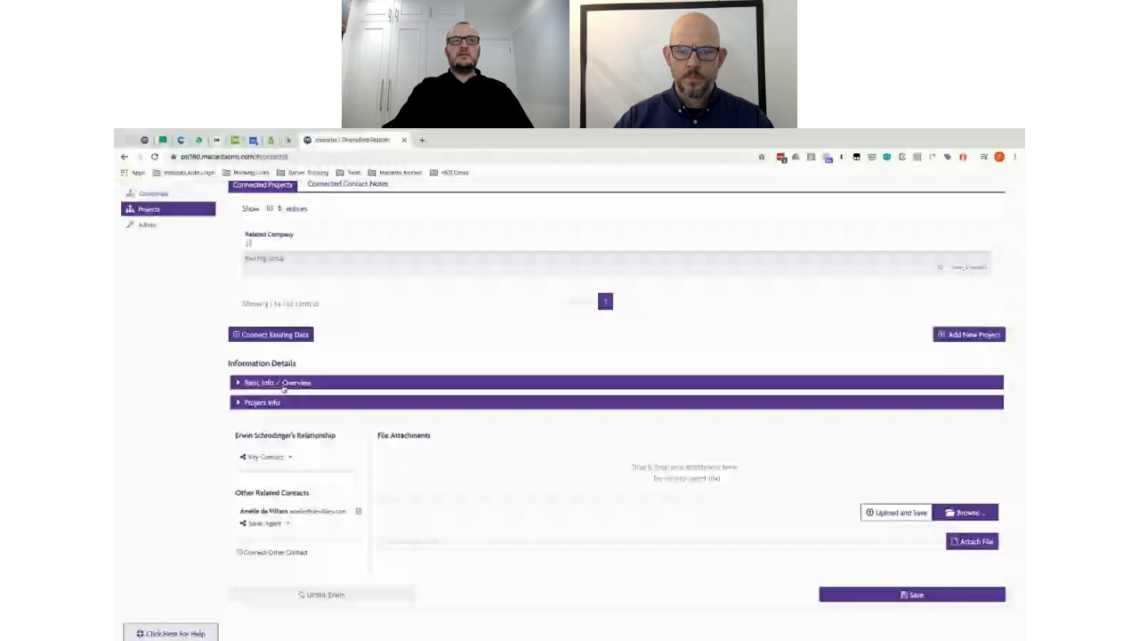
Step: Expand Basic Info / Overview, check the project's Sales Agent field, then reach the empty Trigger Actions tab
click(283, 382)
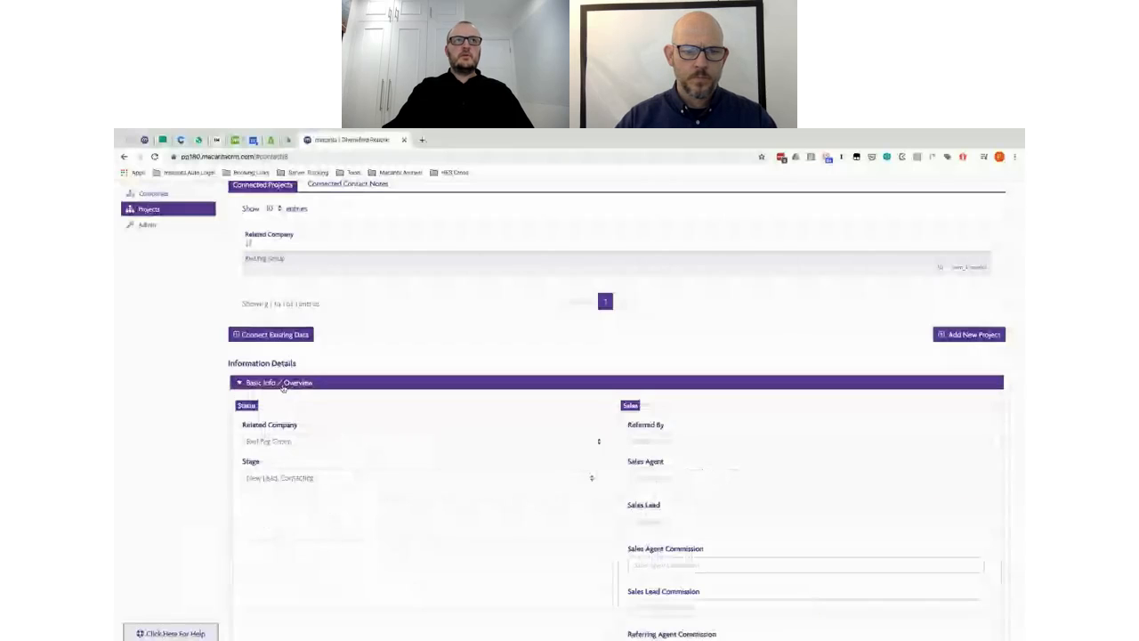
click(718, 486)
scroll(718, 485, up, 1)
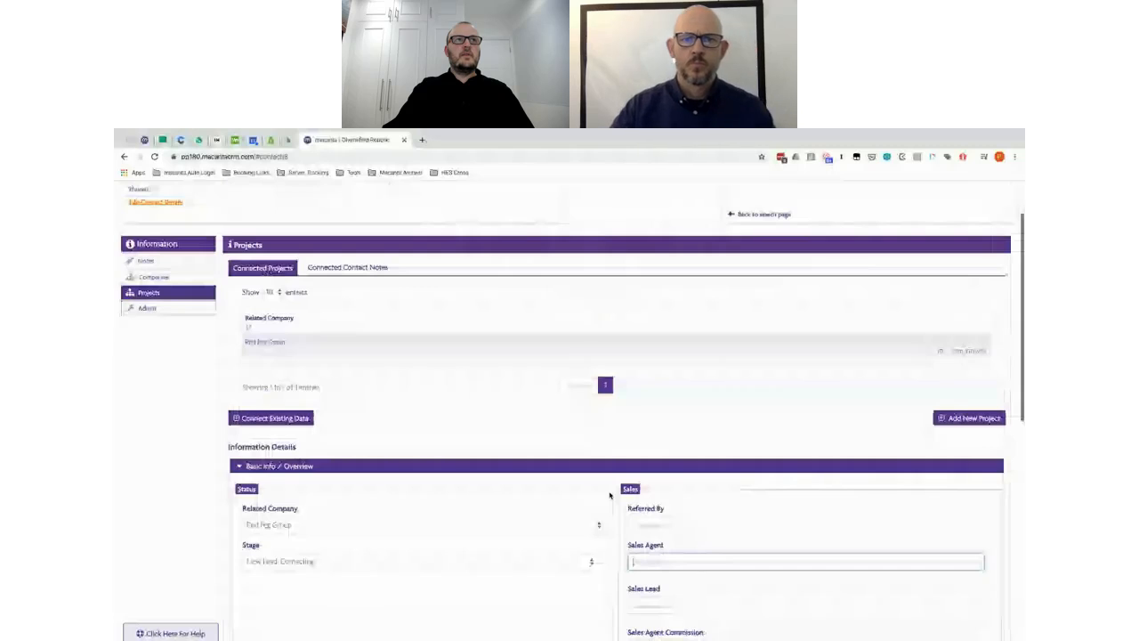
scroll(737, 559, down, 1)
scroll(664, 528, down, 1)
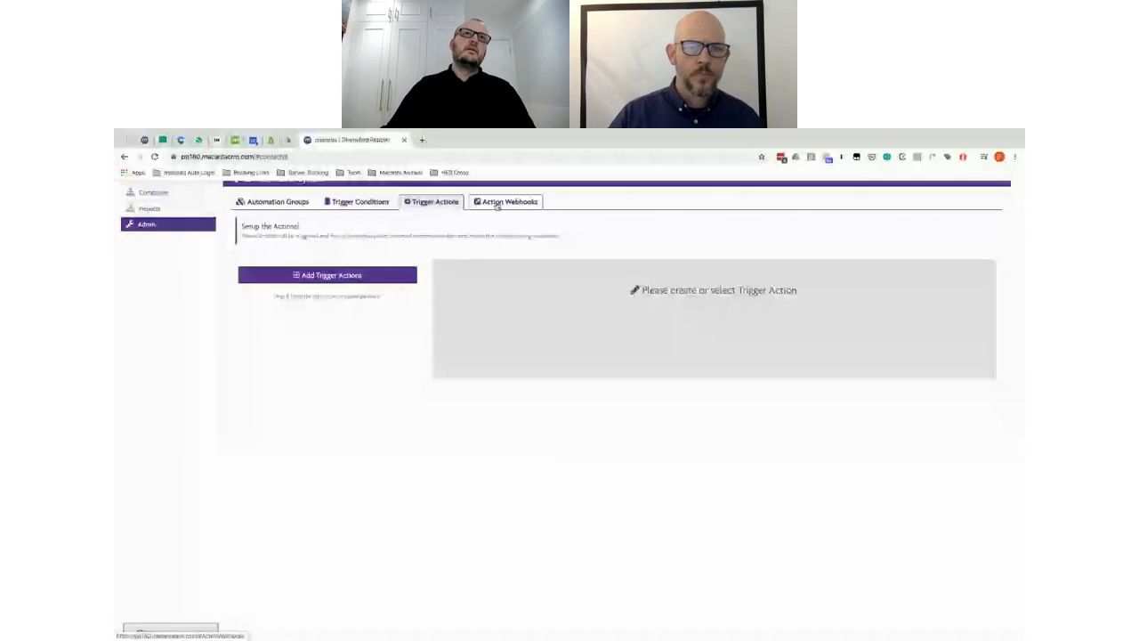
Step: Look at the Action Webhooks setup, then return to the Trigger Actions tab
click(498, 205)
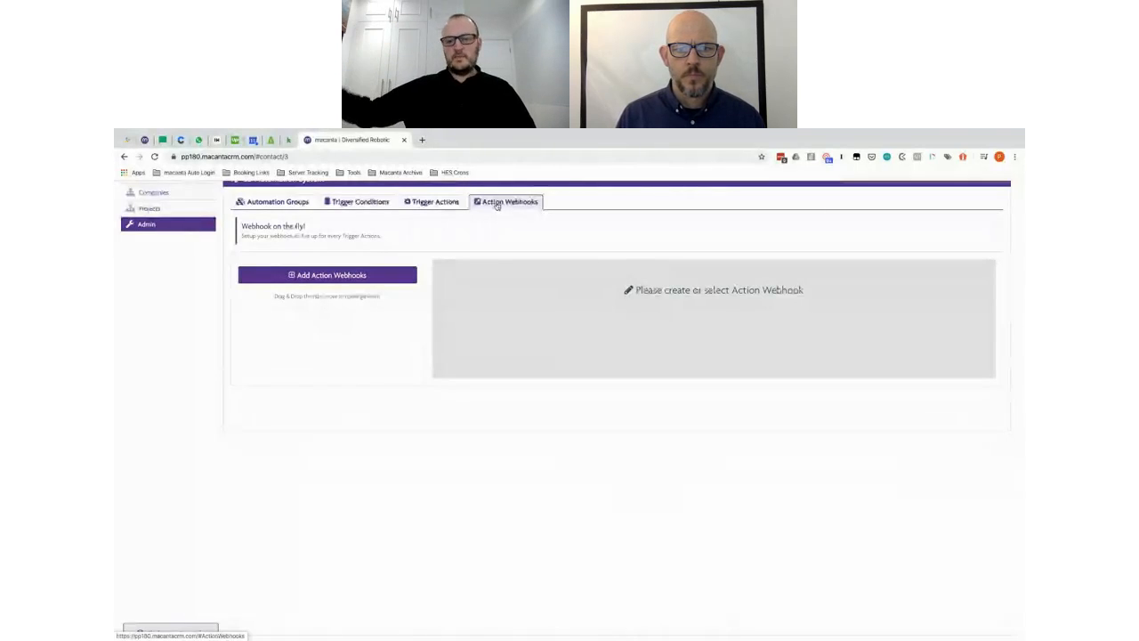
click(432, 202)
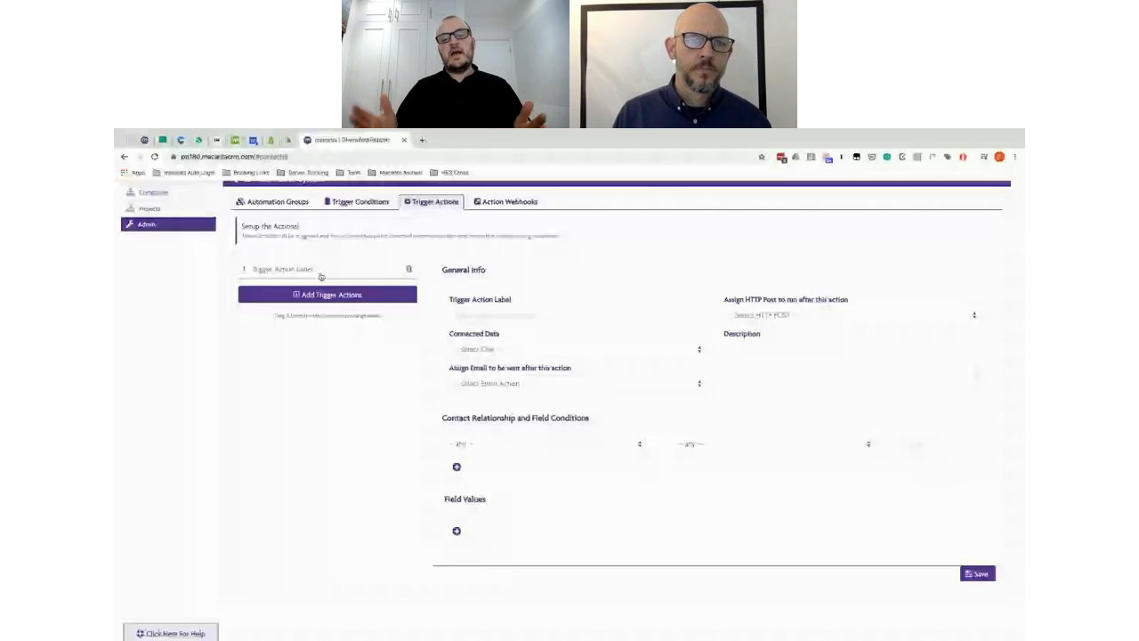
Step: Rename the trigger action to 'Set Sales Agent Name' and connect it to Projects data
click(322, 276)
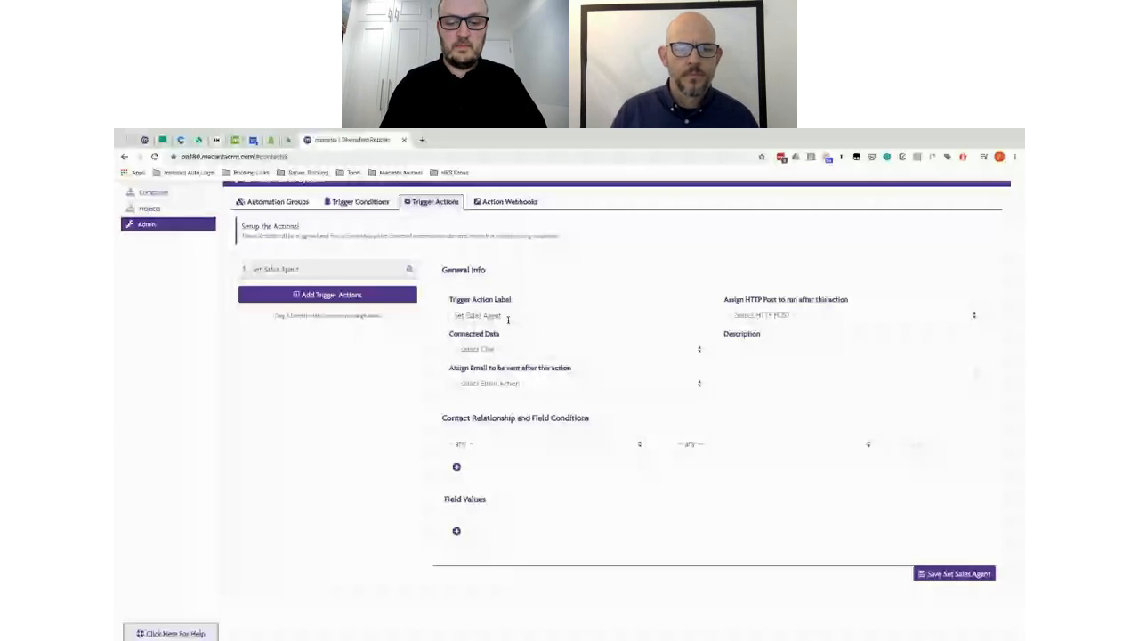
text(Name)
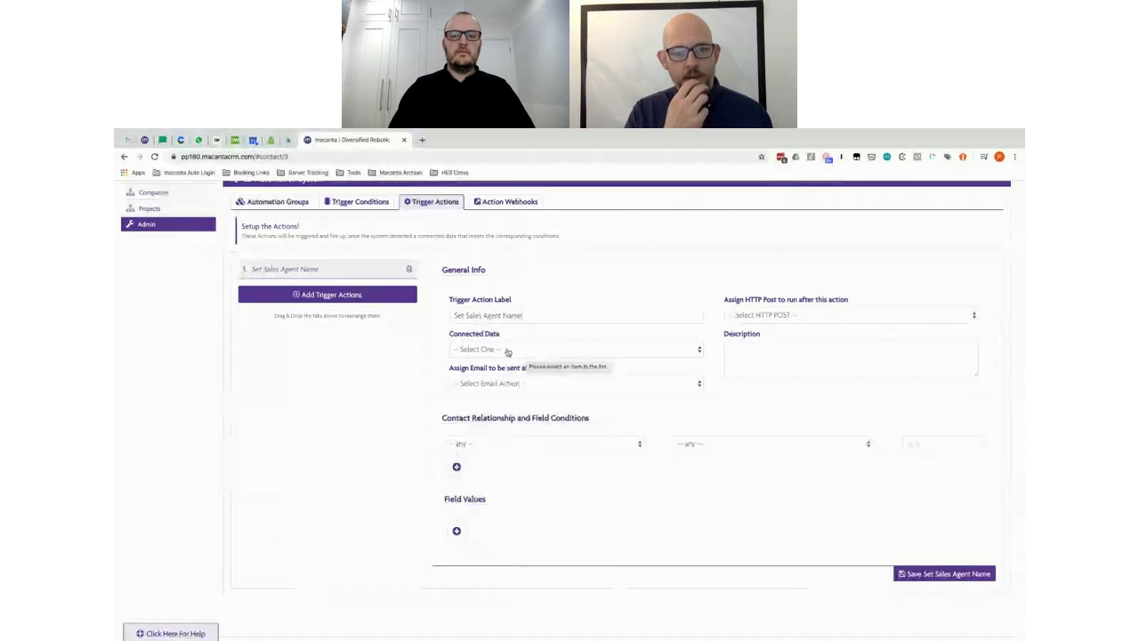
click(507, 350)
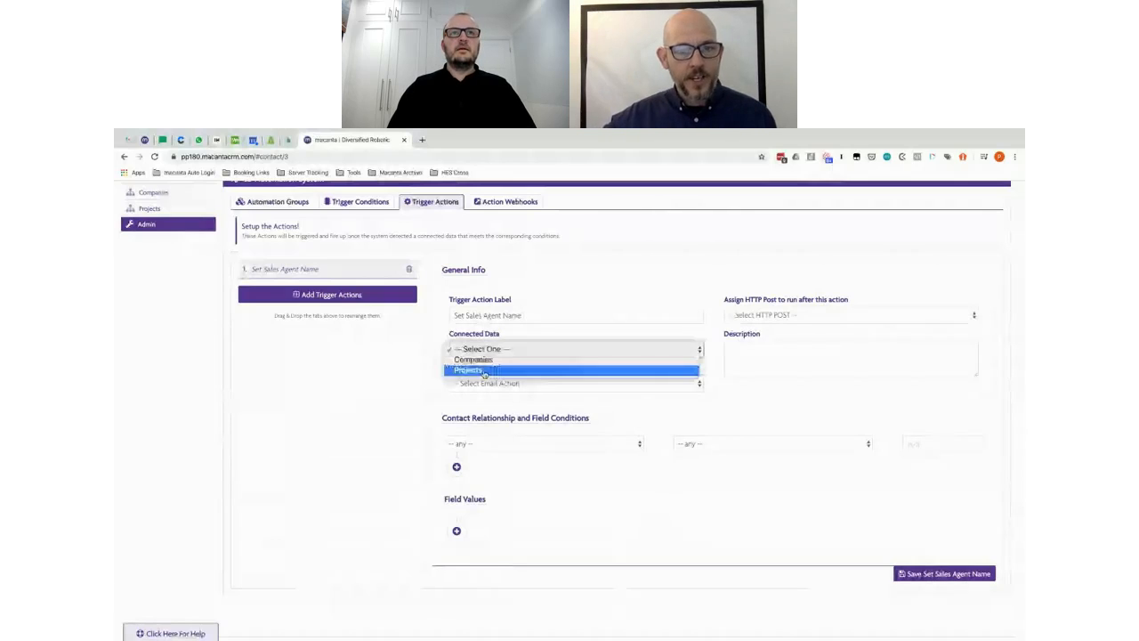
click(485, 370)
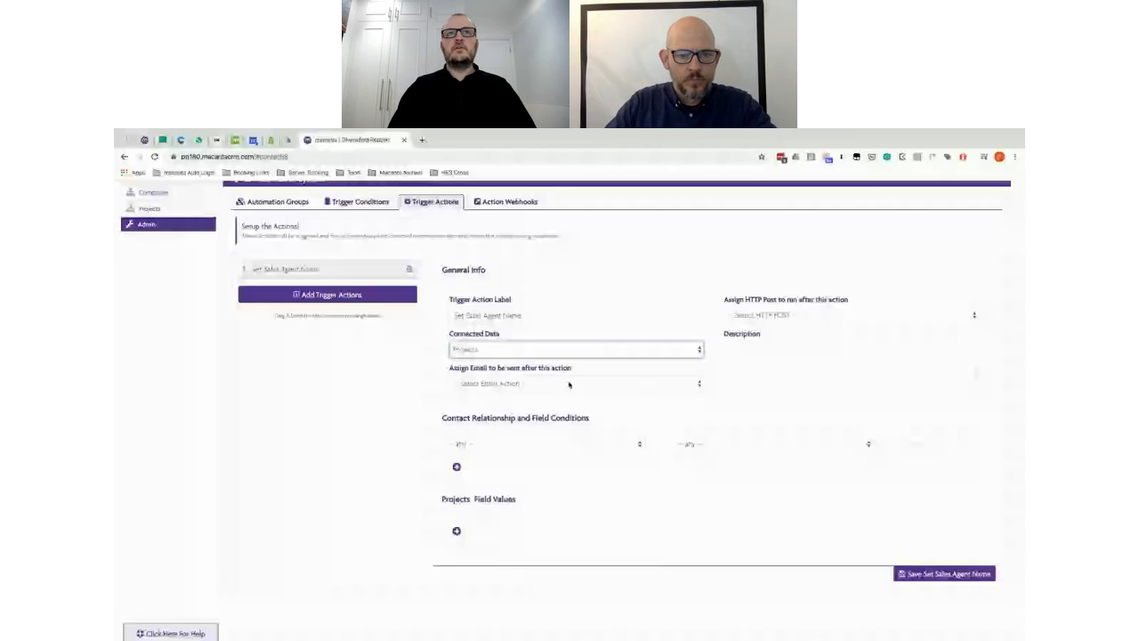
Step: Limit the action to the Sales Agent relationship and add a new project field value
click(516, 444)
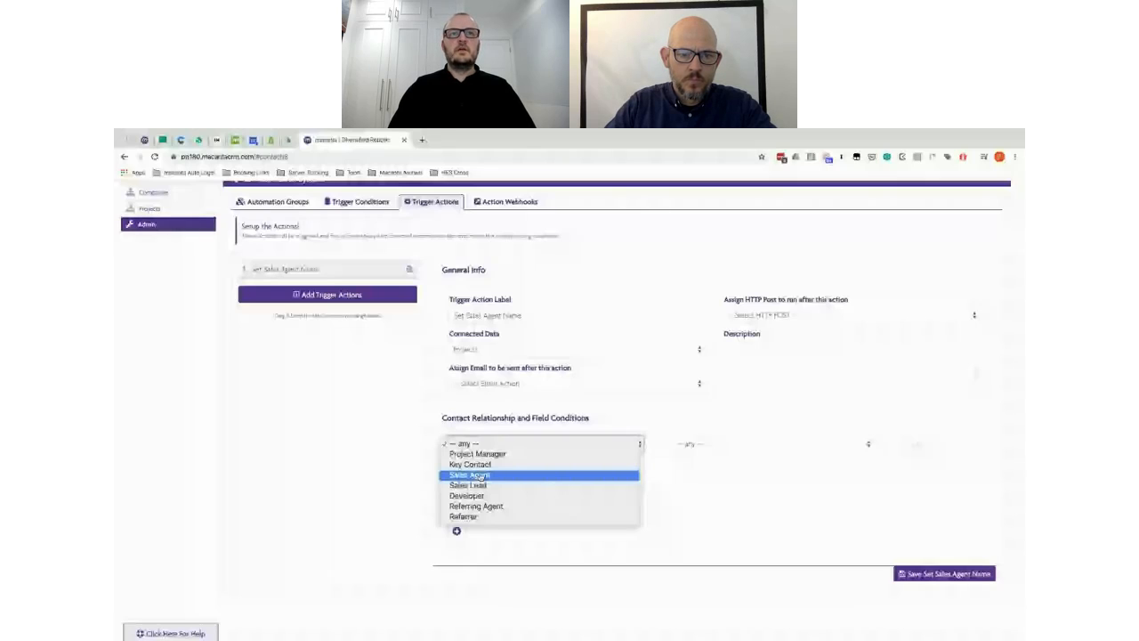
click(481, 477)
click(456, 531)
click(523, 532)
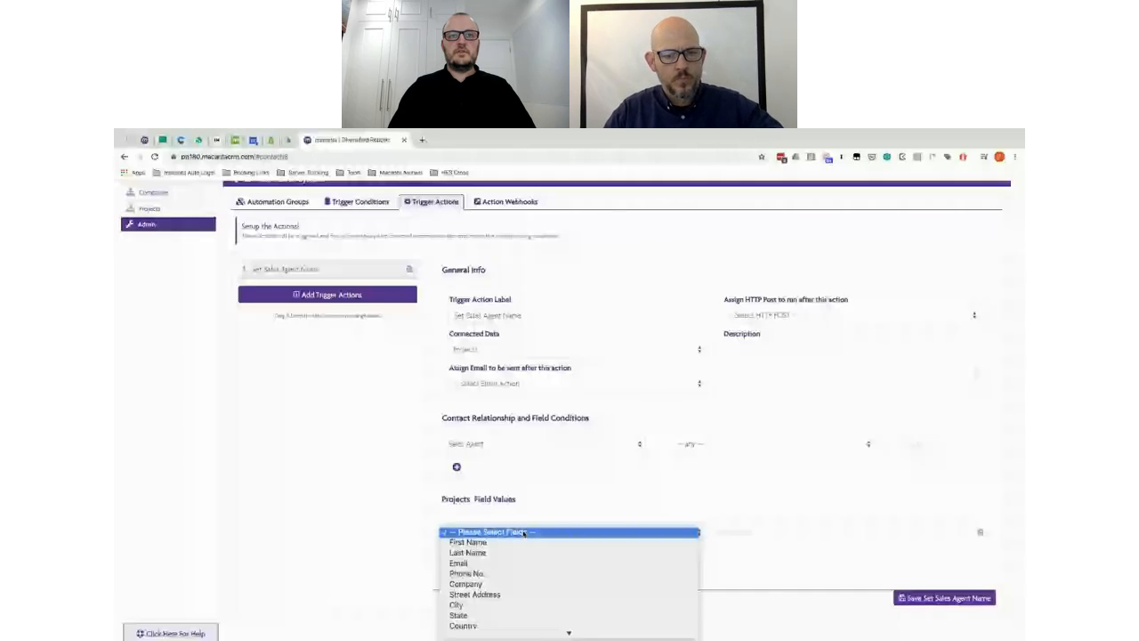
Step: Set the Sales Agent (CD field) value to the Contact FirstName and LastName merge fields, and save the action
click(730, 535)
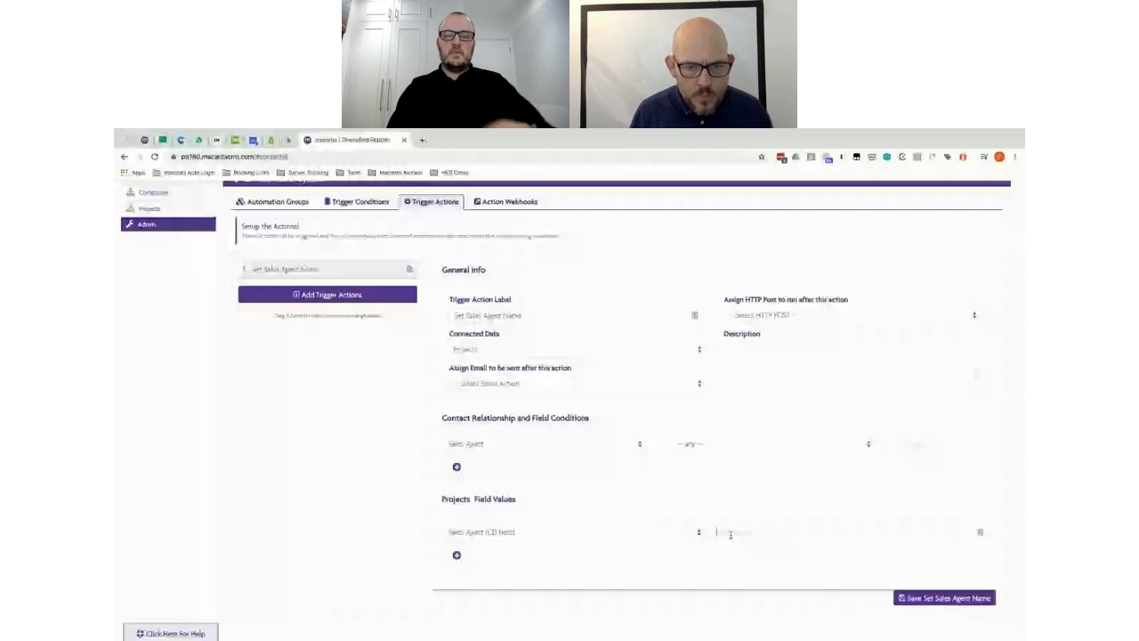
text(~Contact)
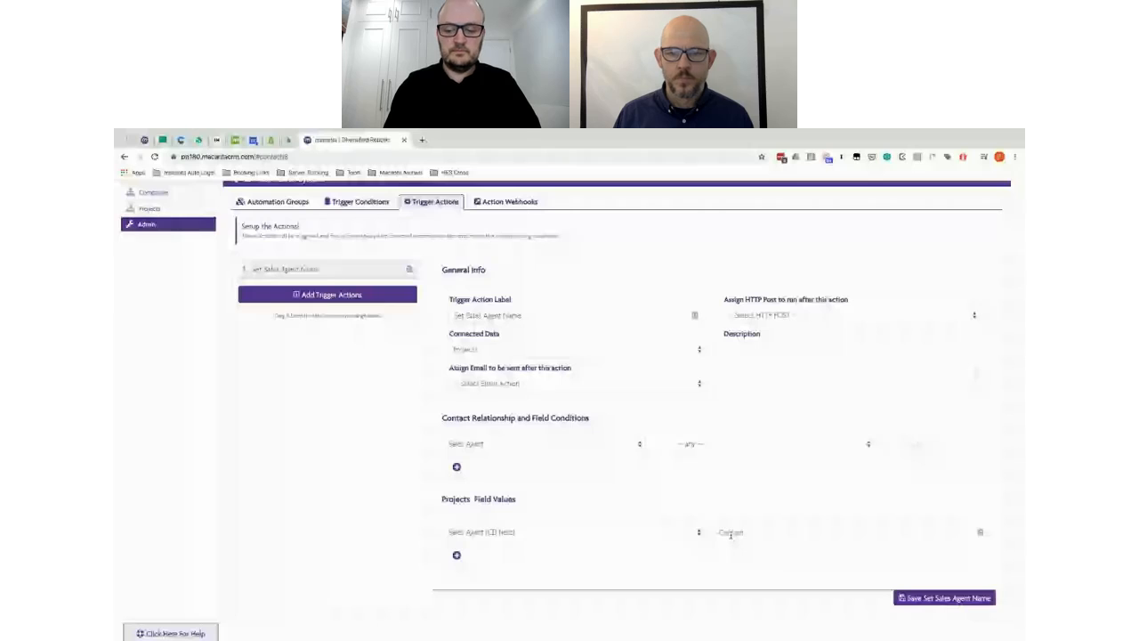
key(BackSpace)
key(BackSpace)
key(BackSpace)
key(BackSpace)
key(BackSpace)
key(BackSpace)
key(BackSpace)
key(BackSpace)
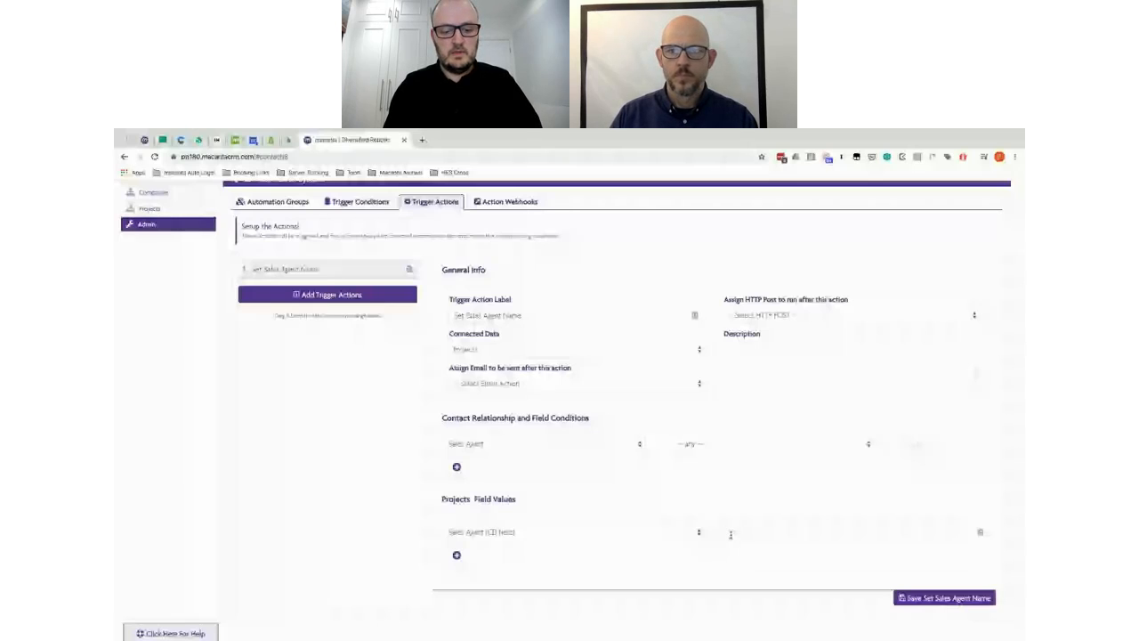
text(~Details)
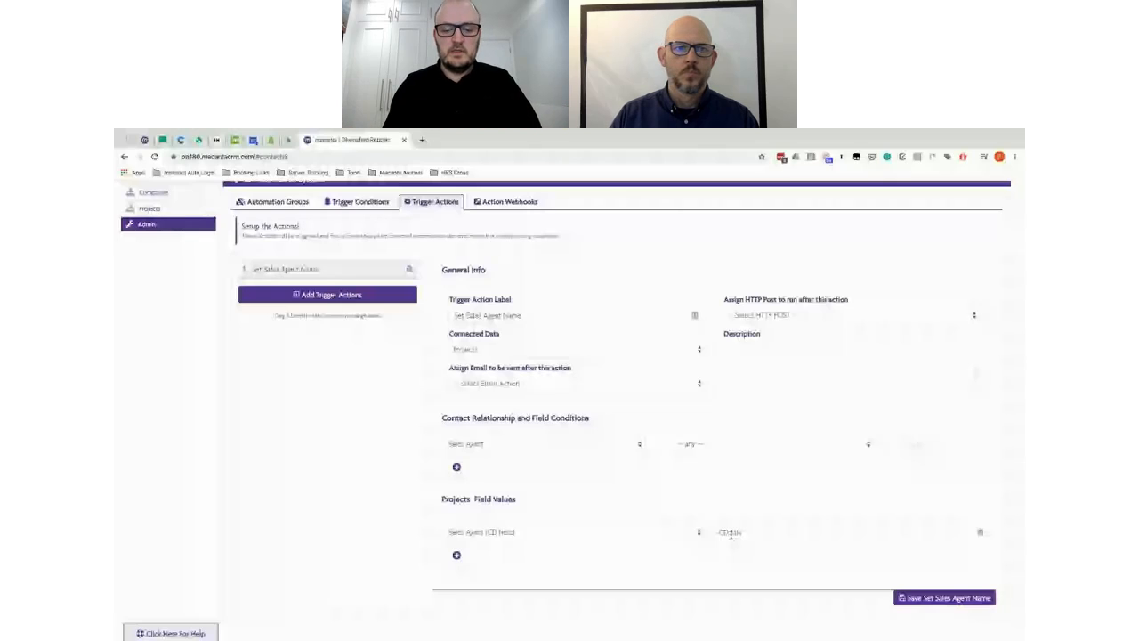
key(BackSpace)
key(BackSpace)
key(BackSpace)
key(BackSpace)
key(BackSpace)
key(BackSpace)
text(Contact.FirstName)
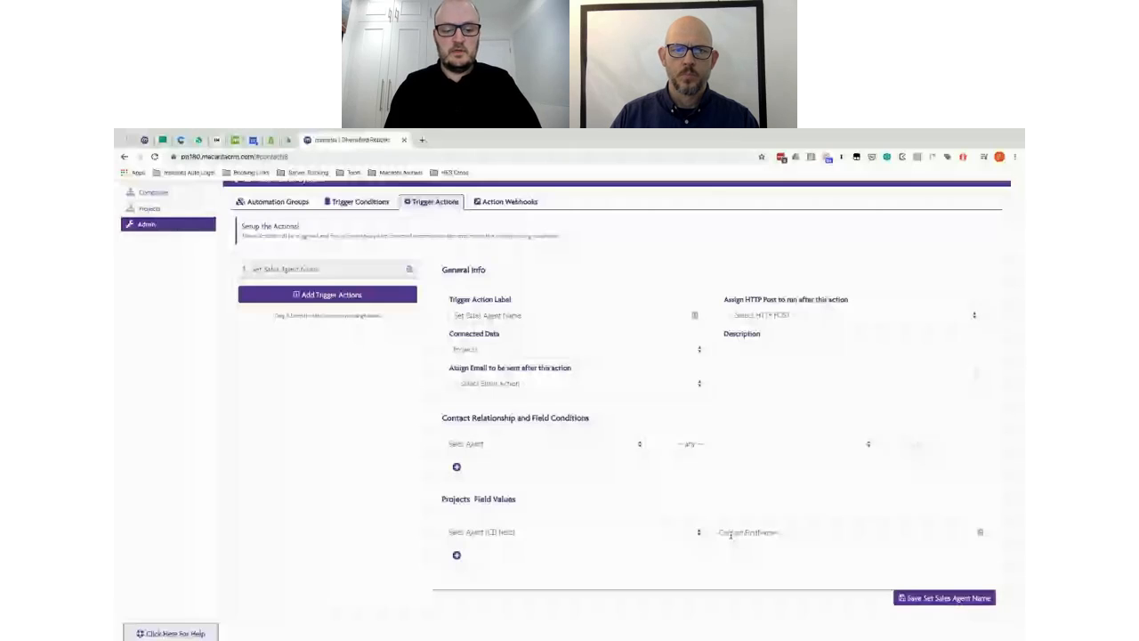
key(ctrl+v)
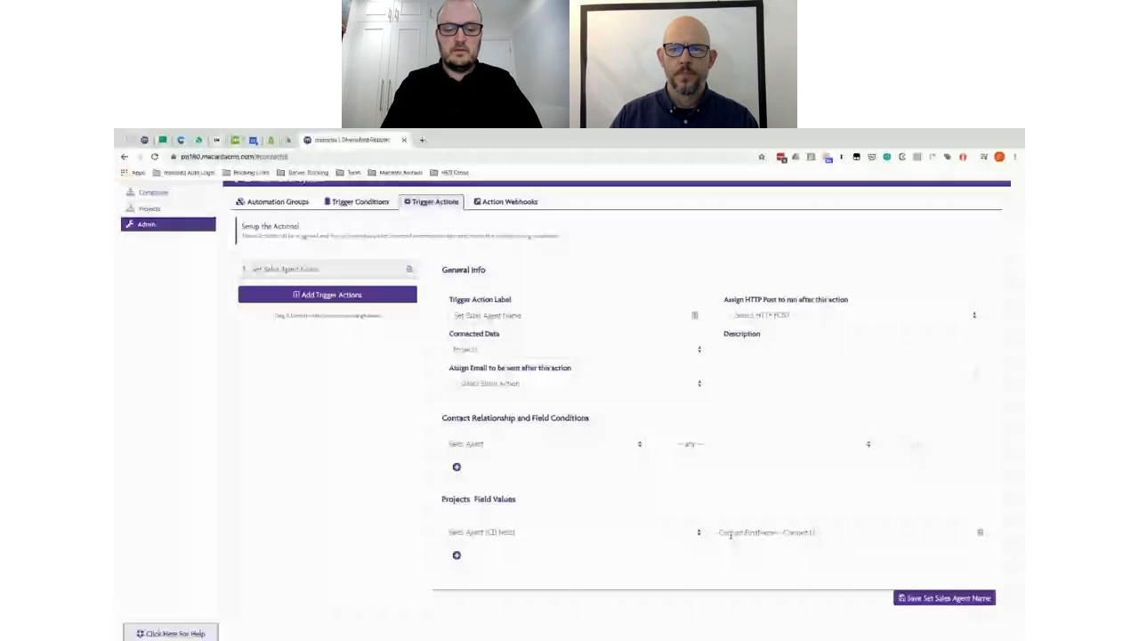
text(astName)
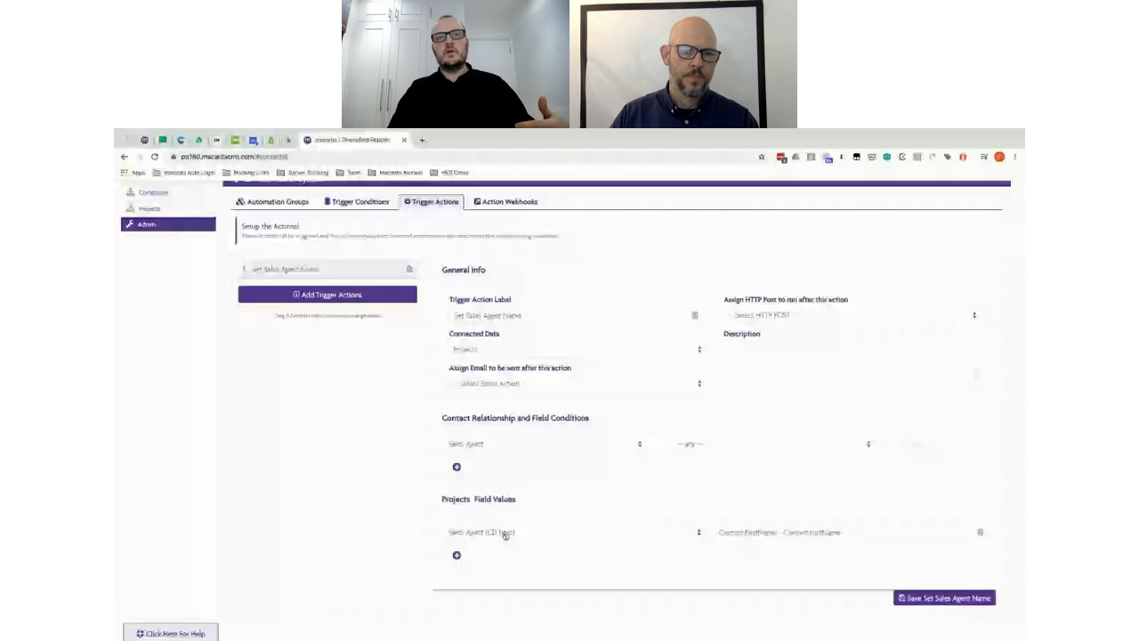
click(950, 602)
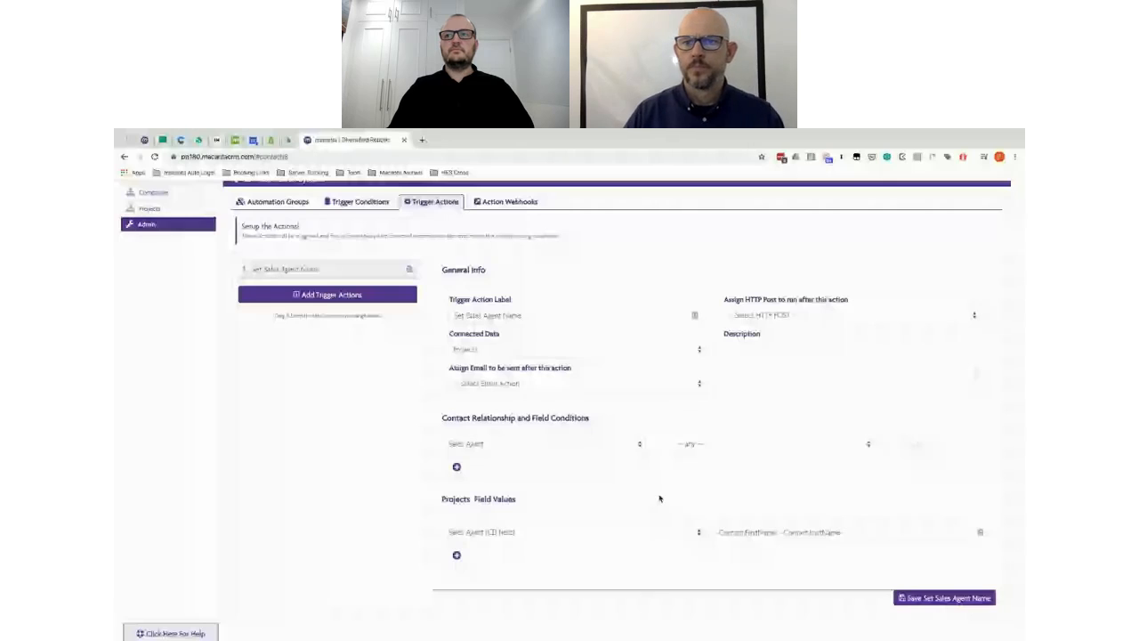
click(359, 202)
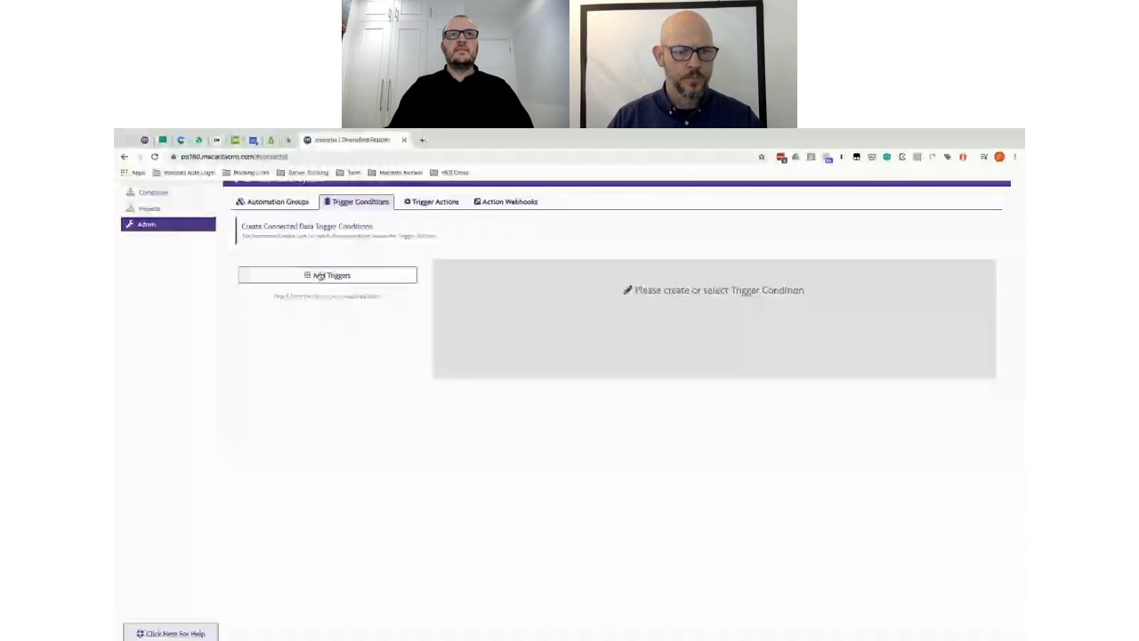
Step: Add a 'Sales Agent Not Set' Projects trigger for Sales Agent contacts where the Sales Agent field is null
click(319, 275)
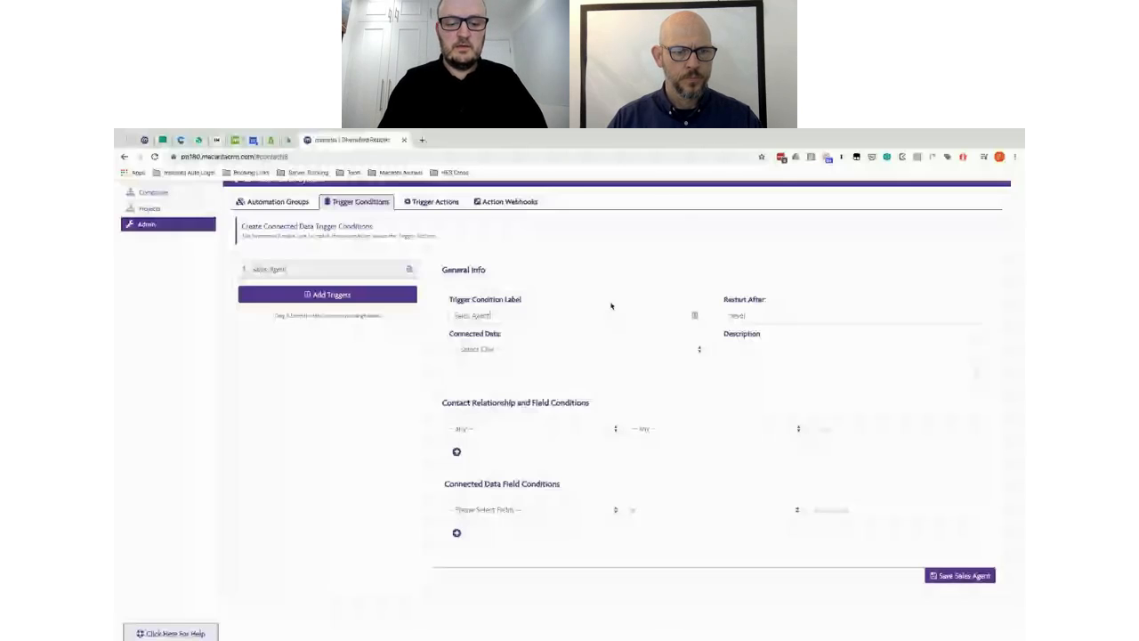
text(Not Set)
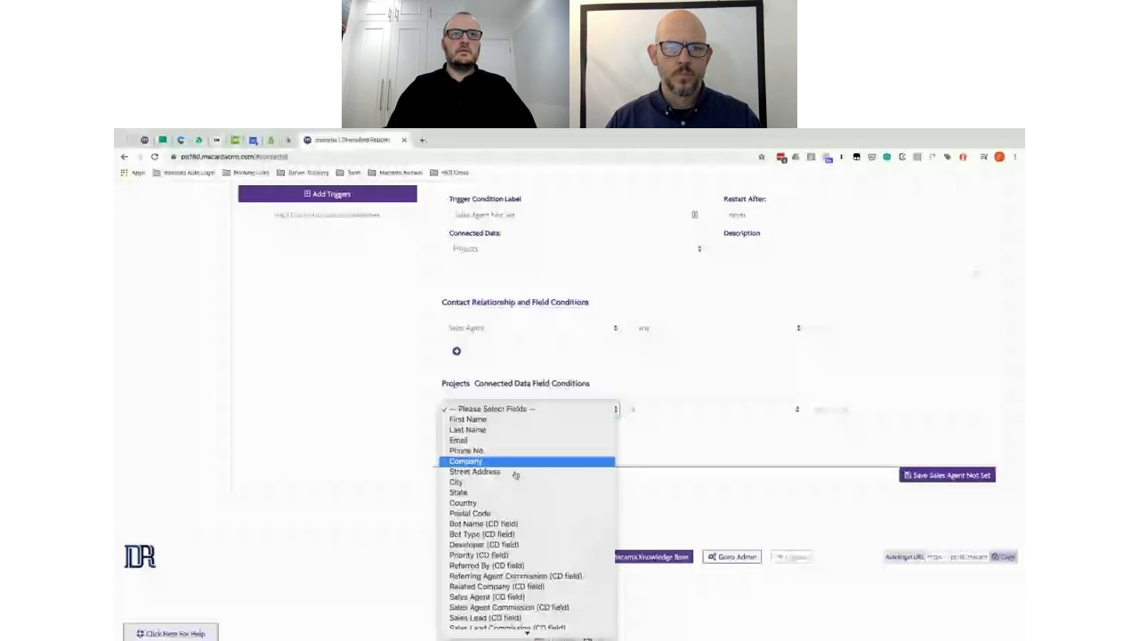
scroll(515, 476, down, 2)
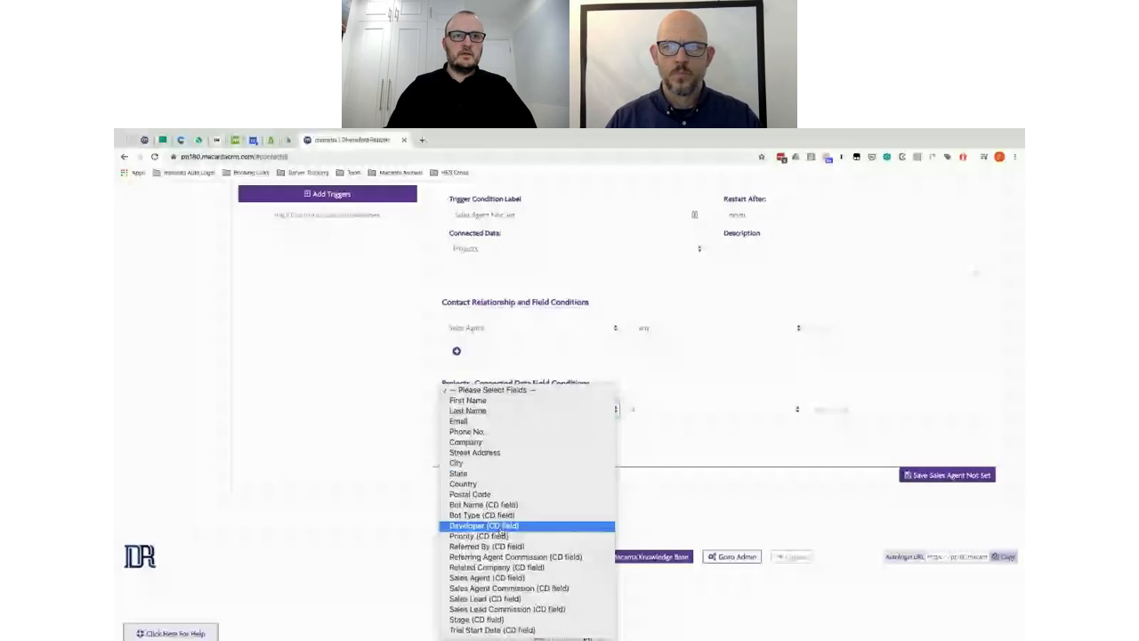
click(490, 581)
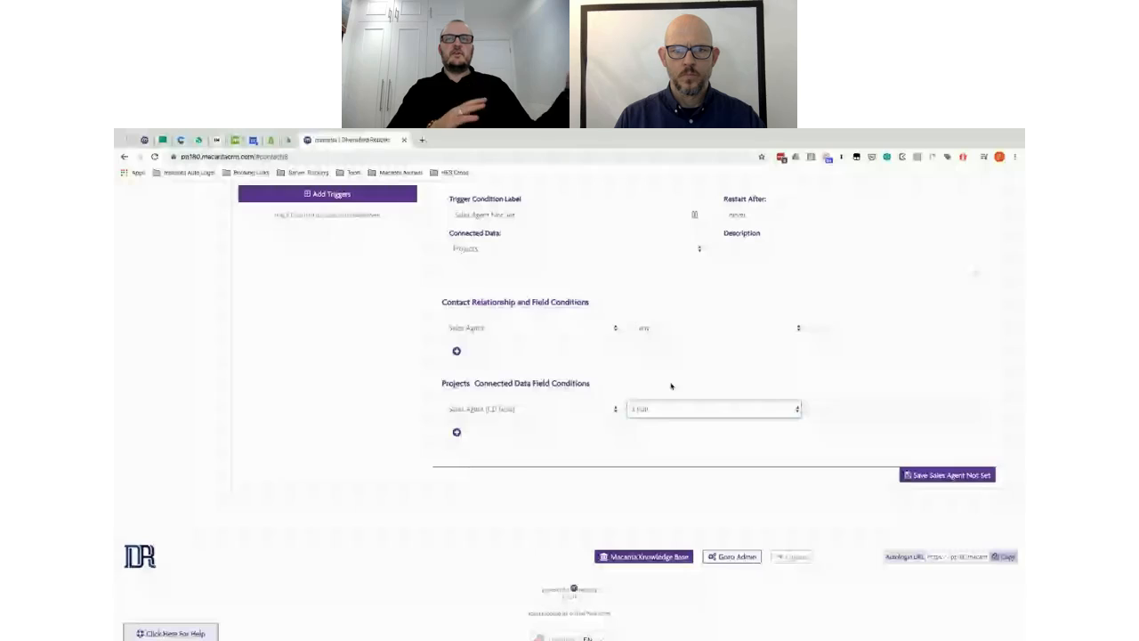
Step: Set the trigger's Restart After to 1 minute and save 'Sales Agent Not Set'
click(723, 215)
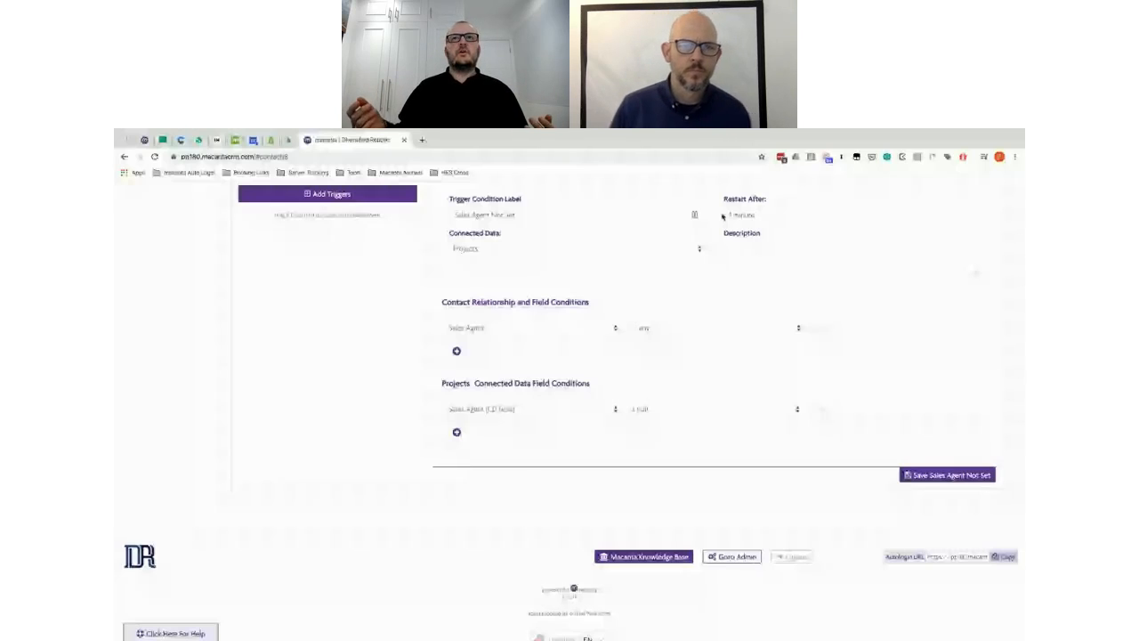
click(723, 217)
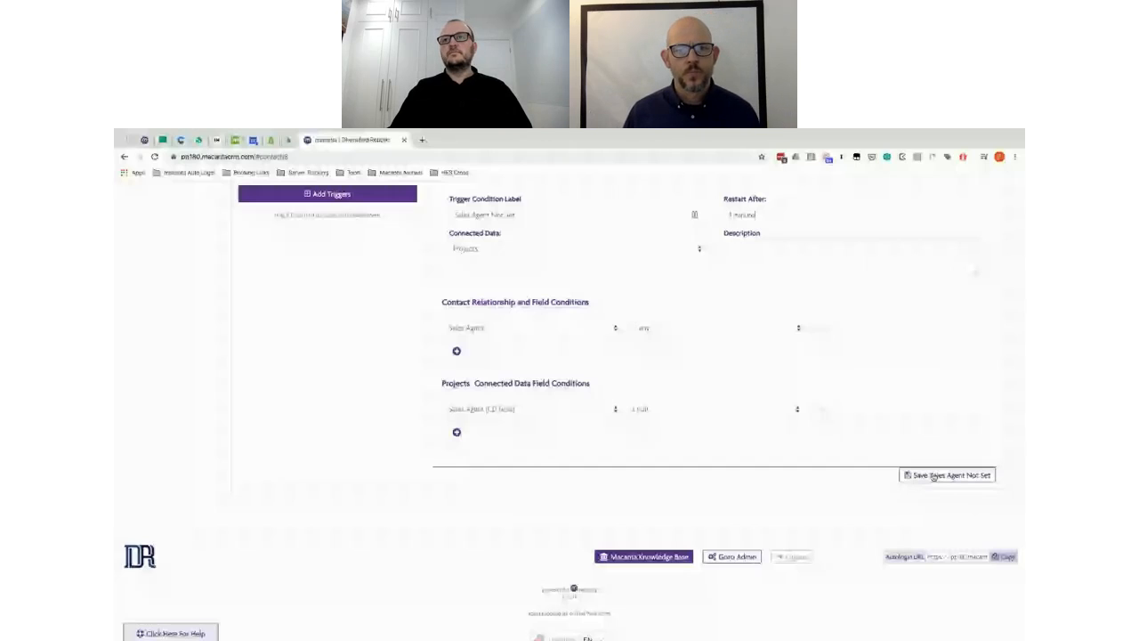
click(933, 476)
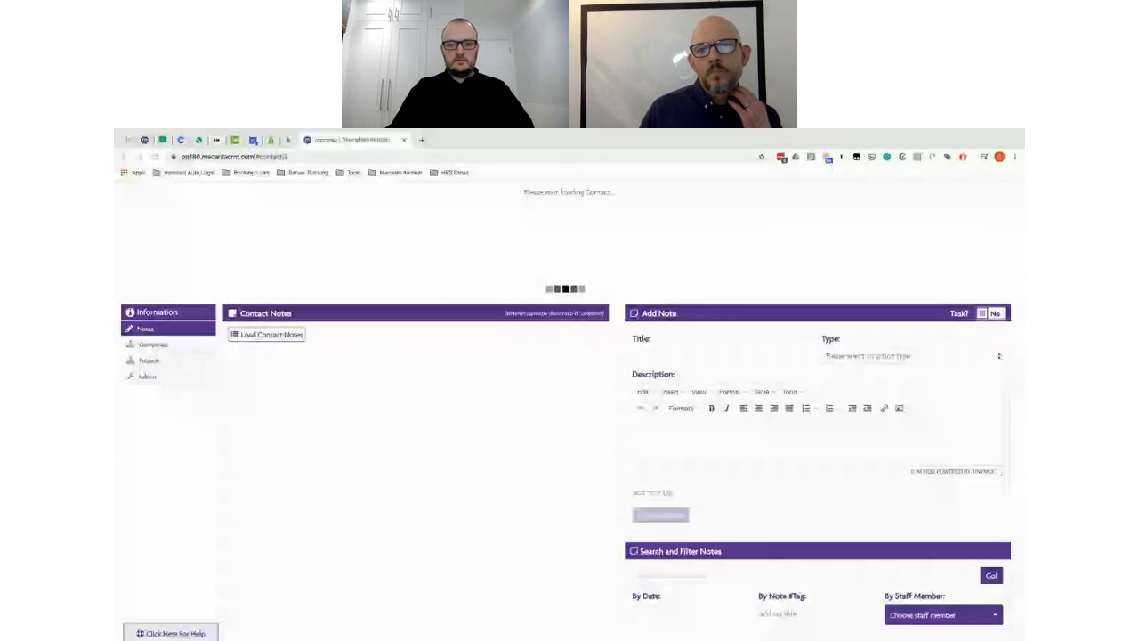
Step: Open the Admin CD Automation System on its empty Automation Groups tab
click(172, 377)
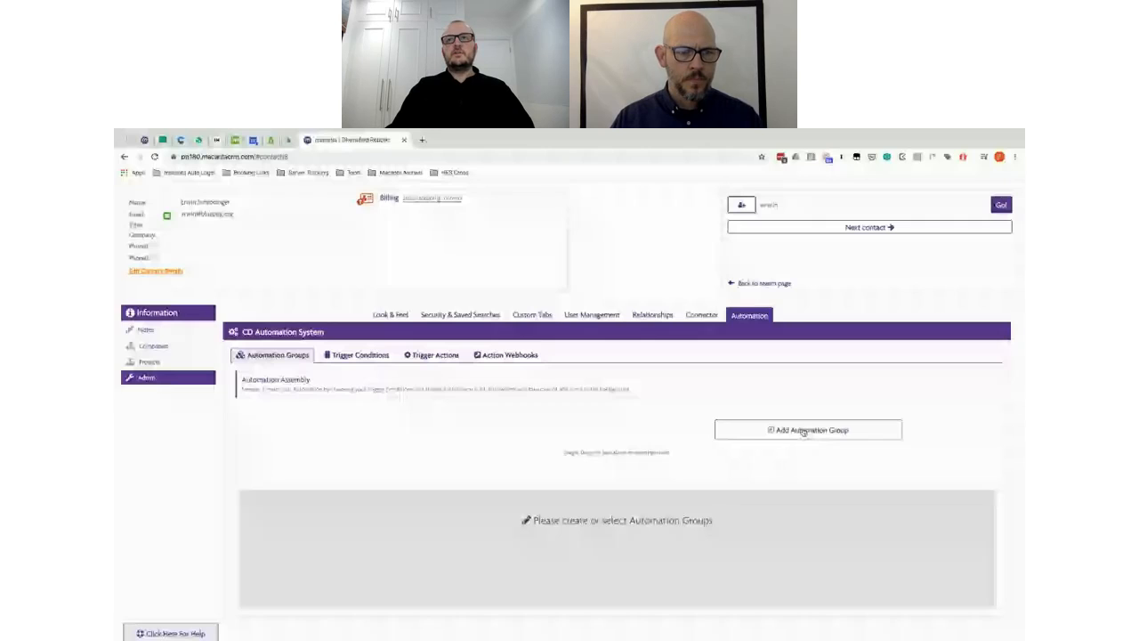
Step: Add an automation group labelled 'Projects' with its If condition set to Sales Agent Not Set
click(804, 431)
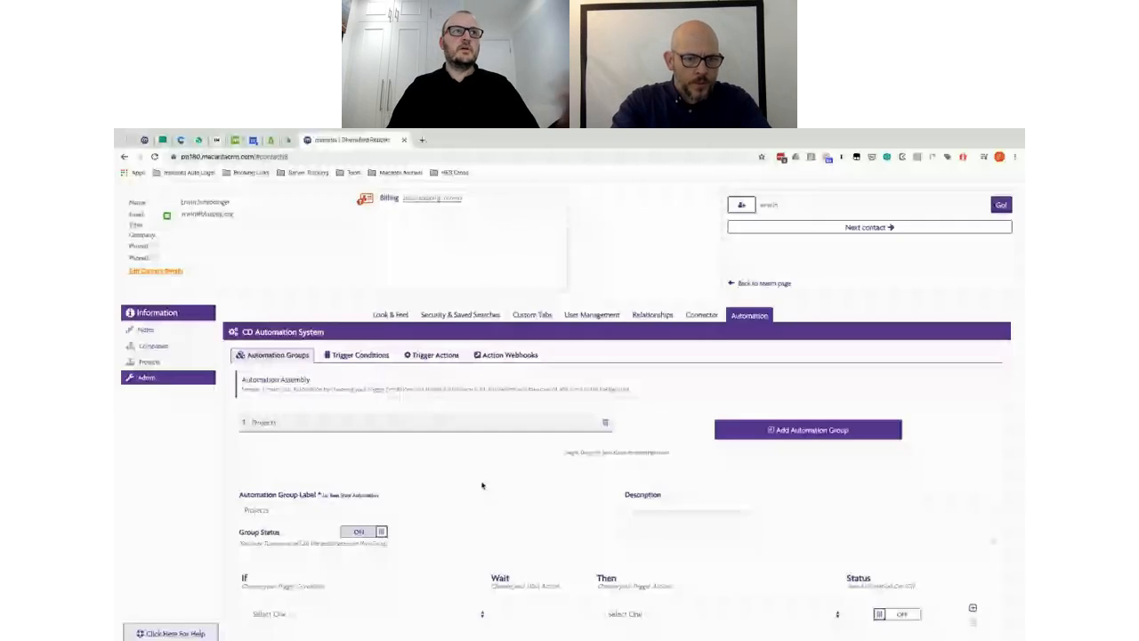
scroll(482, 427, down, 2)
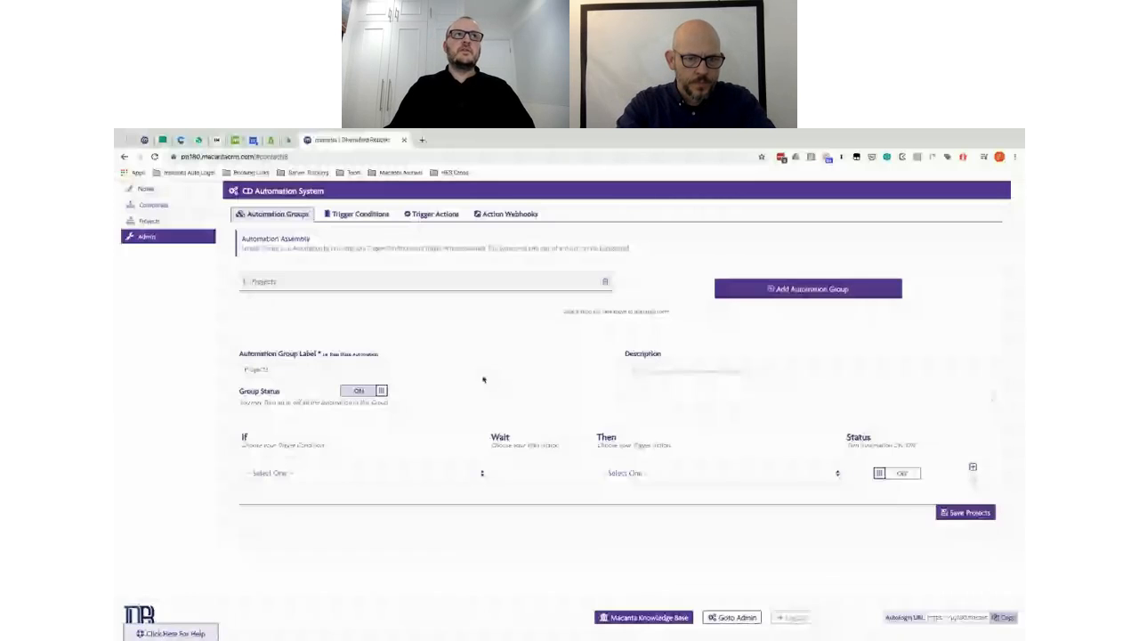
scroll(400, 379, down, 1)
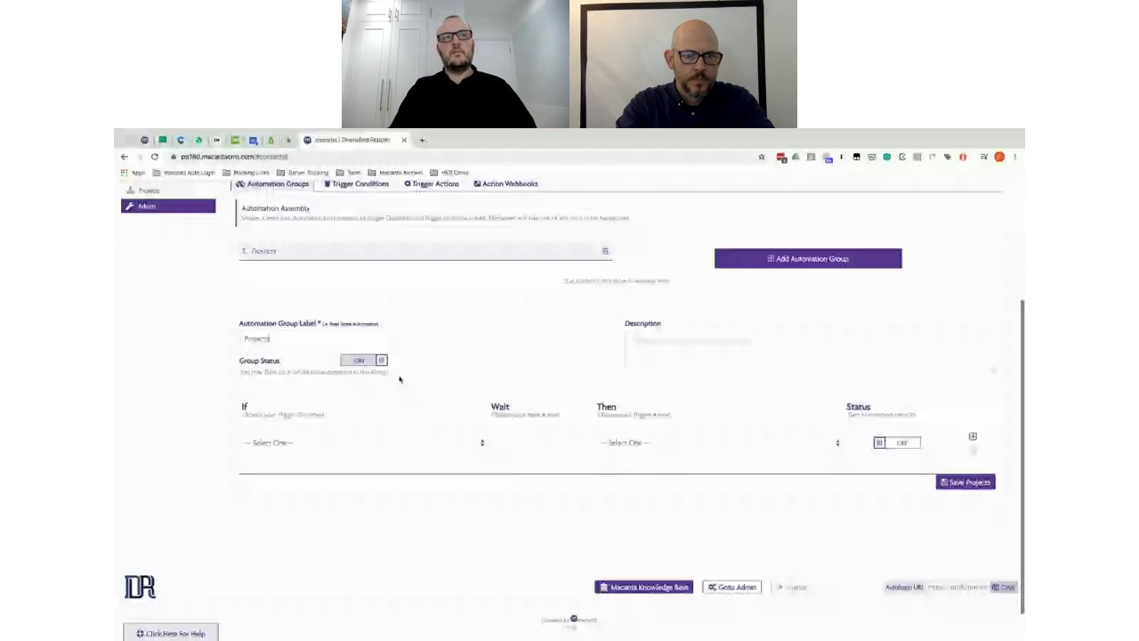
scroll(463, 392, down, 1)
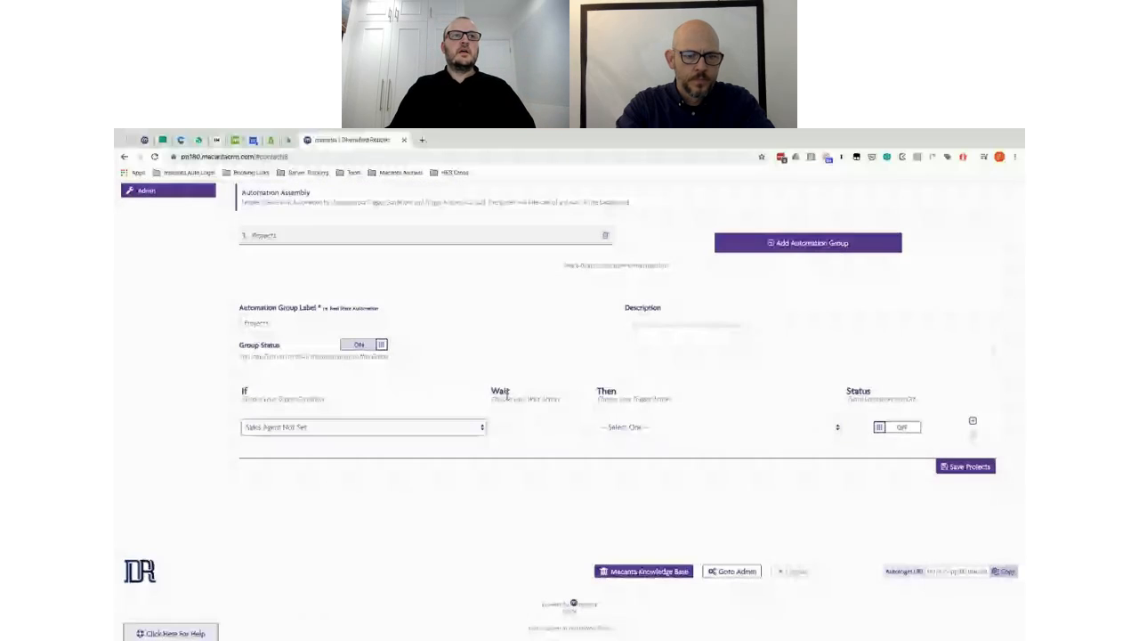
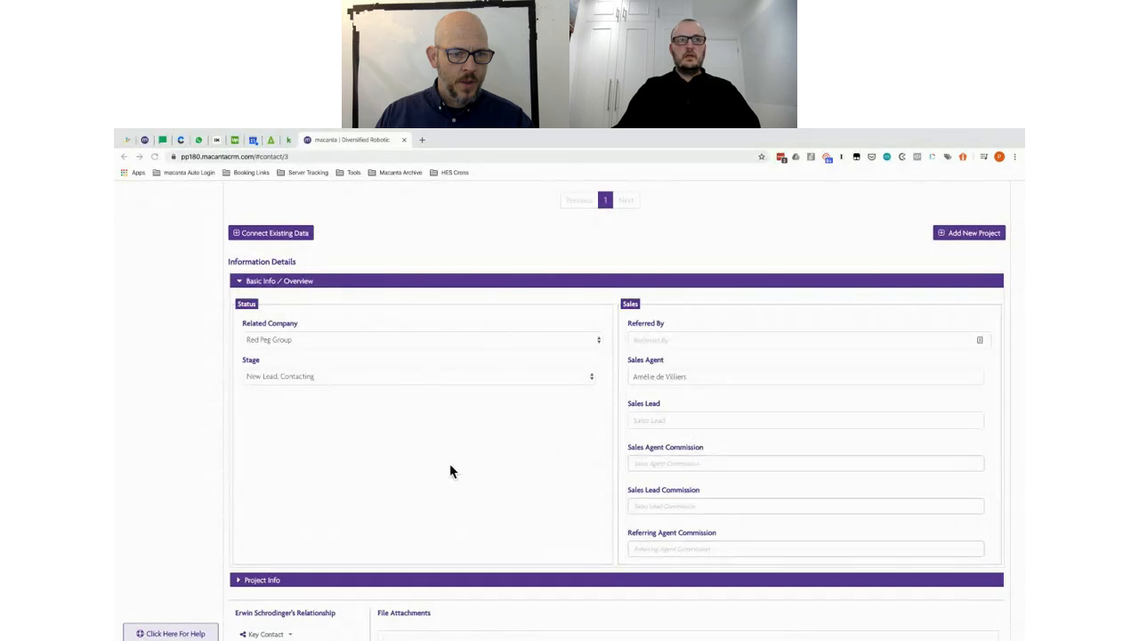
Step: Clear the assigned agent from the Red Peg Group project's Sales Agent field
scroll(302, 389, up, 2)
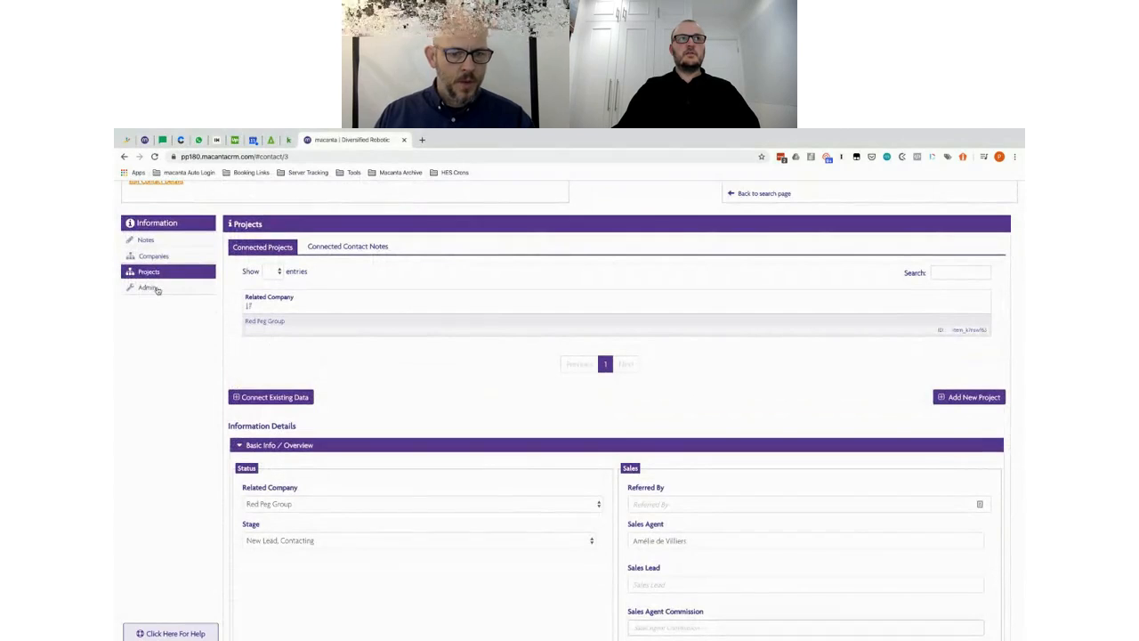
click(155, 290)
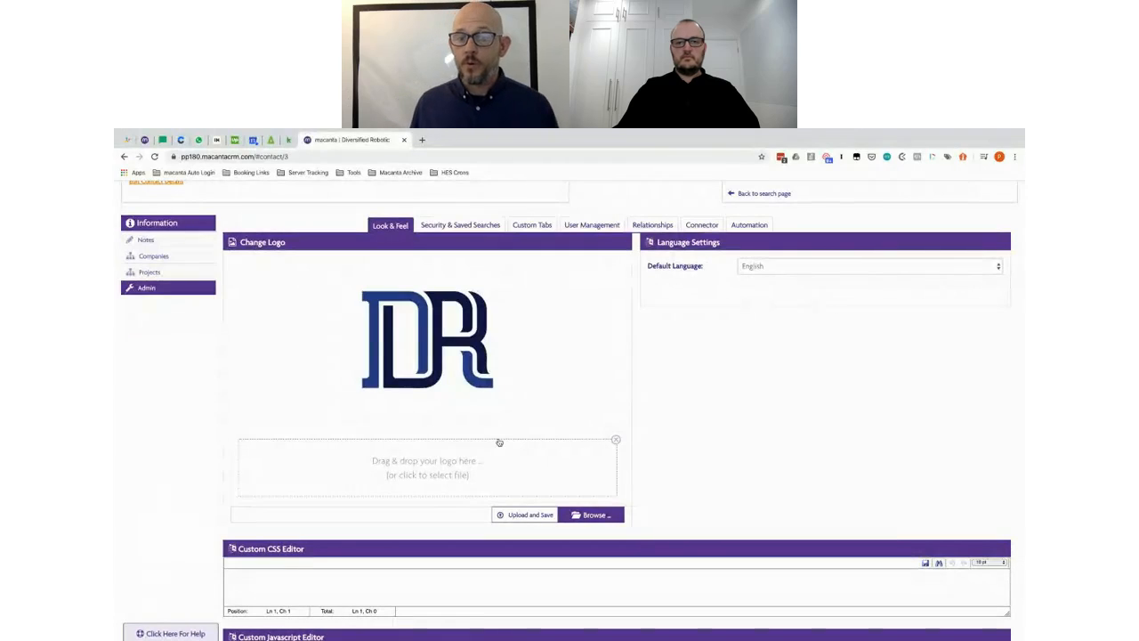
click(150, 272)
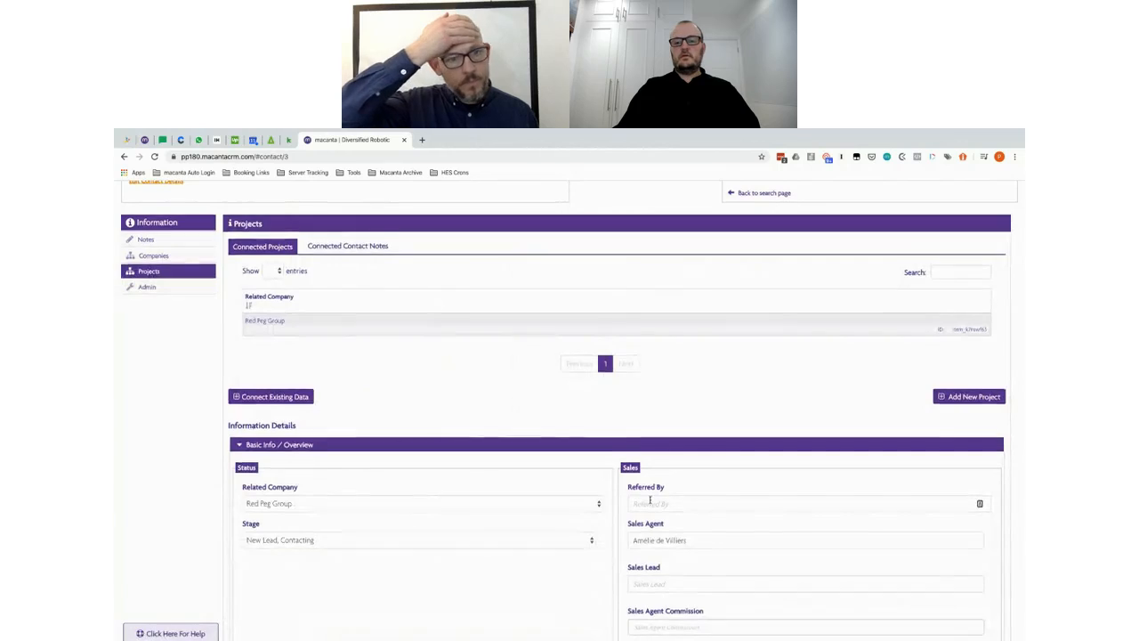
scroll(651, 500, down, 2)
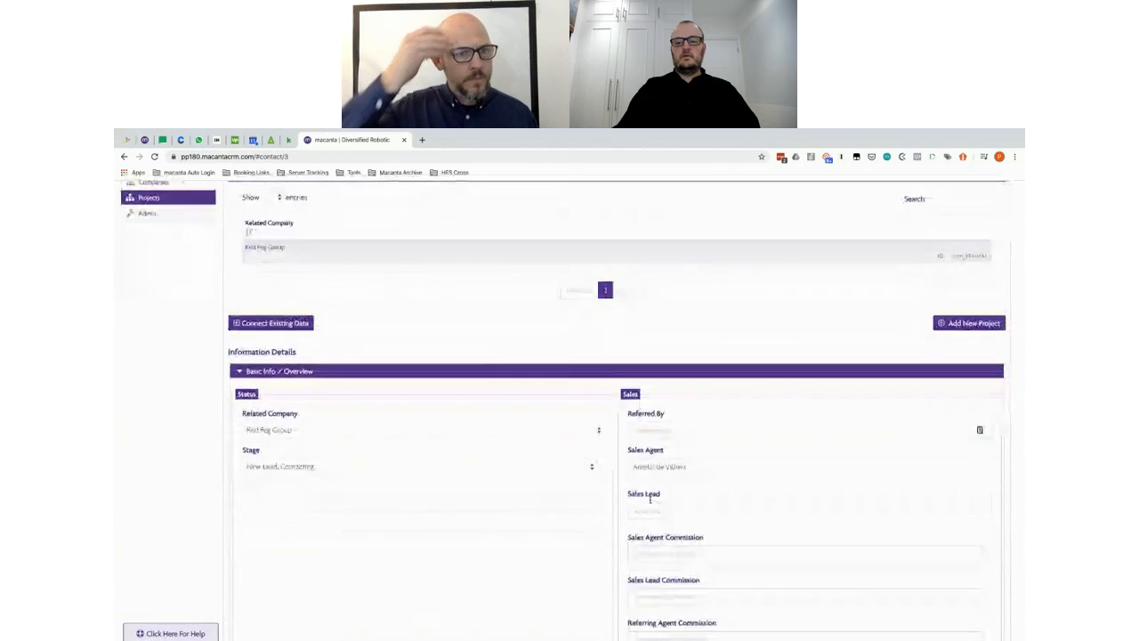
click(624, 460)
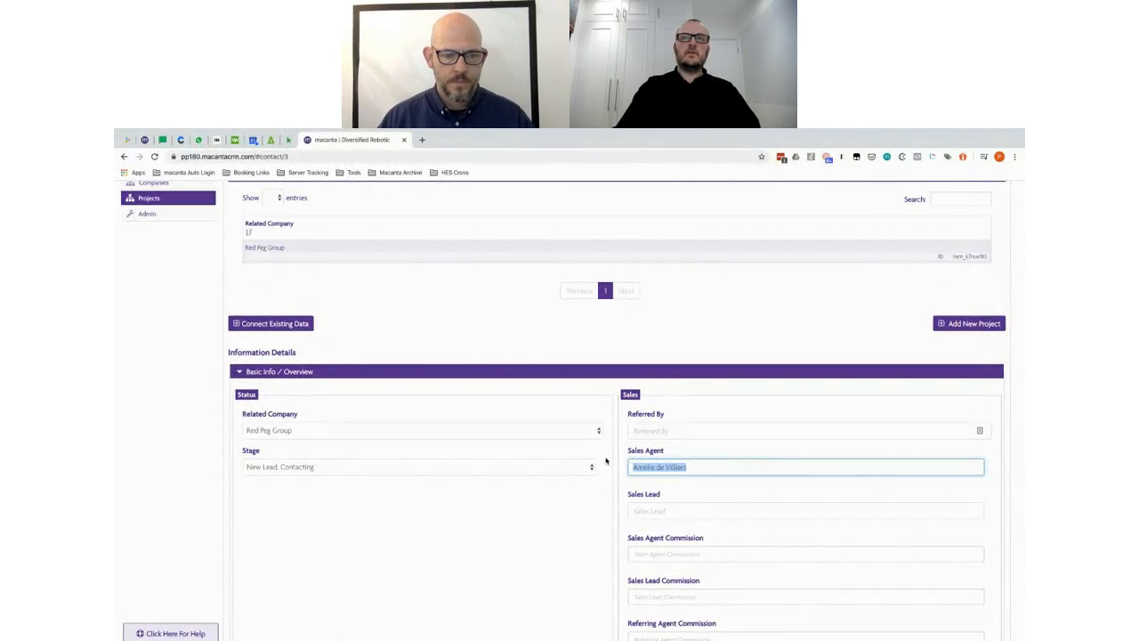
key(BackSpace)
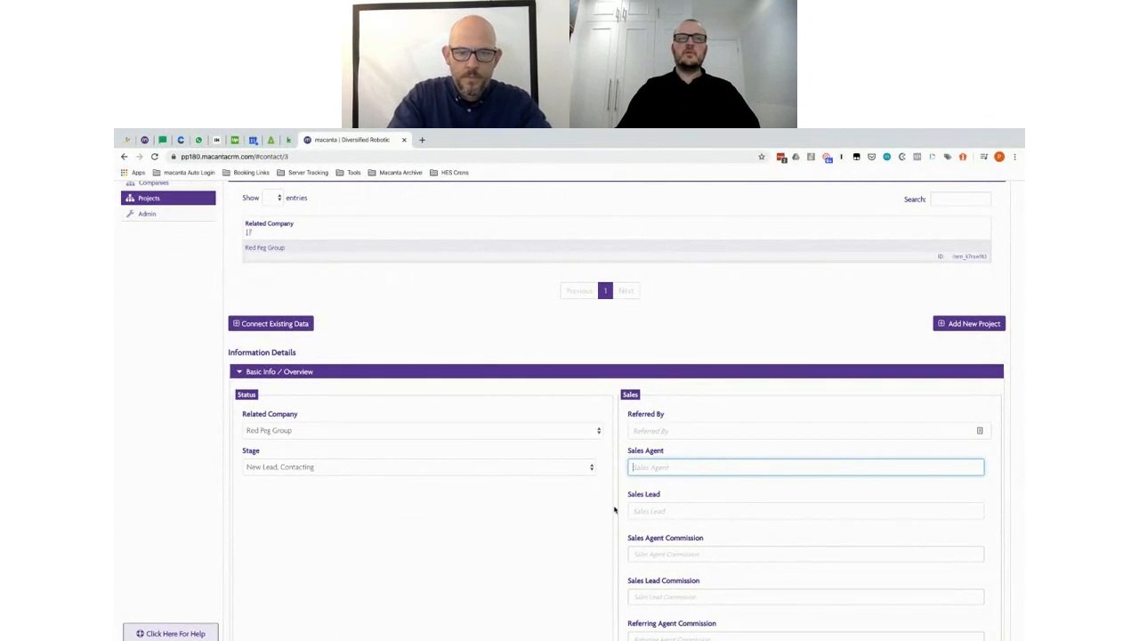
scroll(615, 510, down, 6)
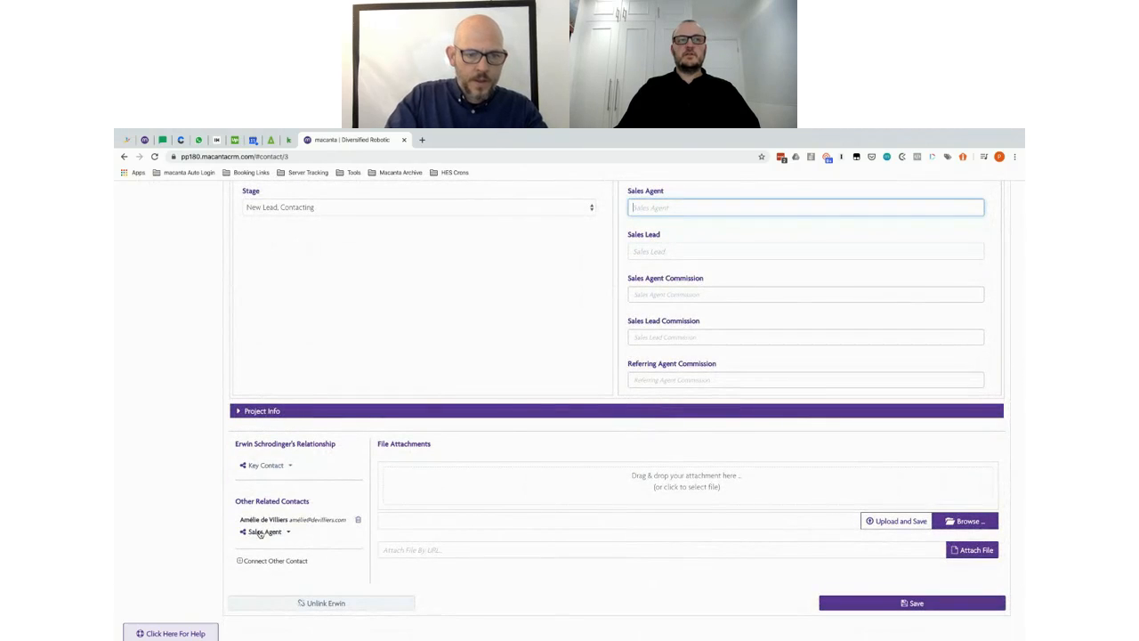
scroll(520, 398, up, 4)
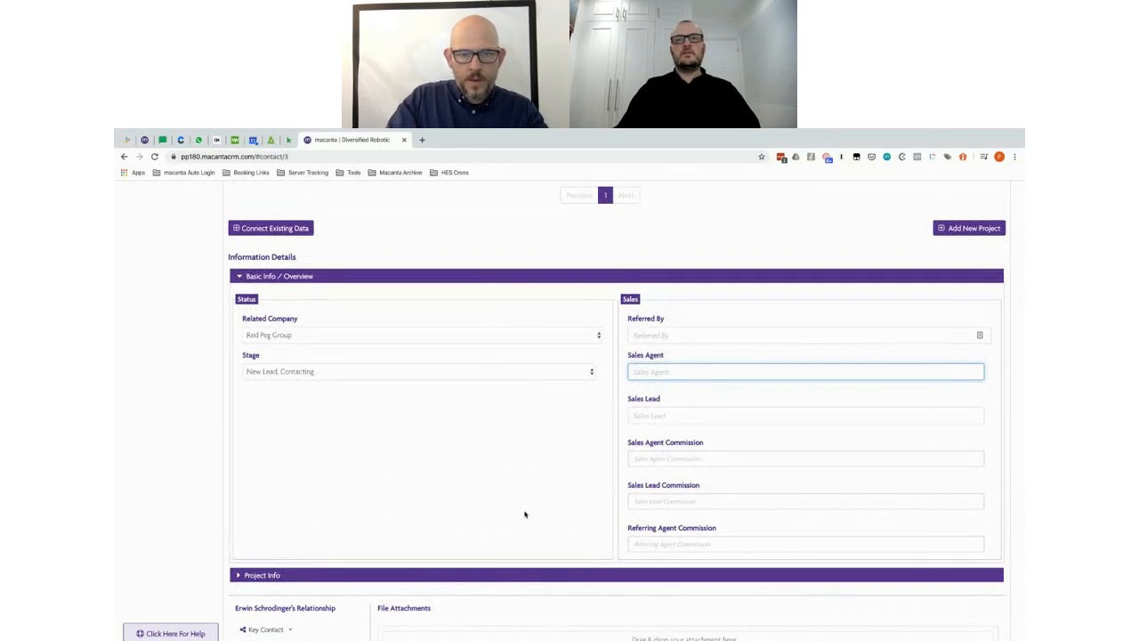
scroll(524, 514, down, 7)
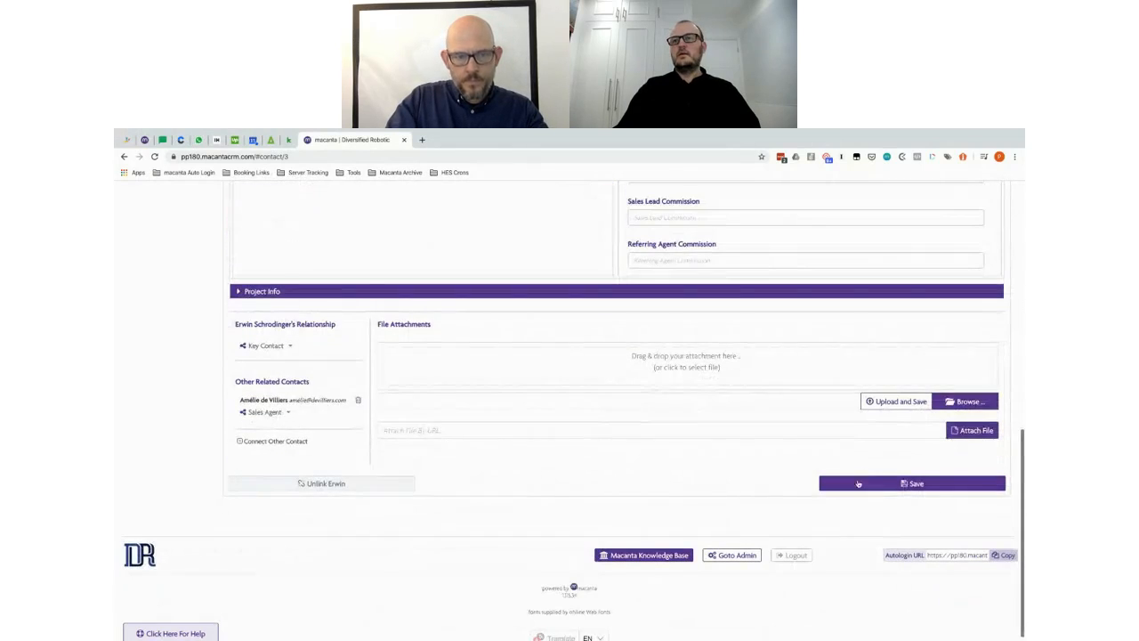
Step: Save the project, reload Projects and check Basic Info / Overview, where Sales Agent shows an agent again
click(856, 484)
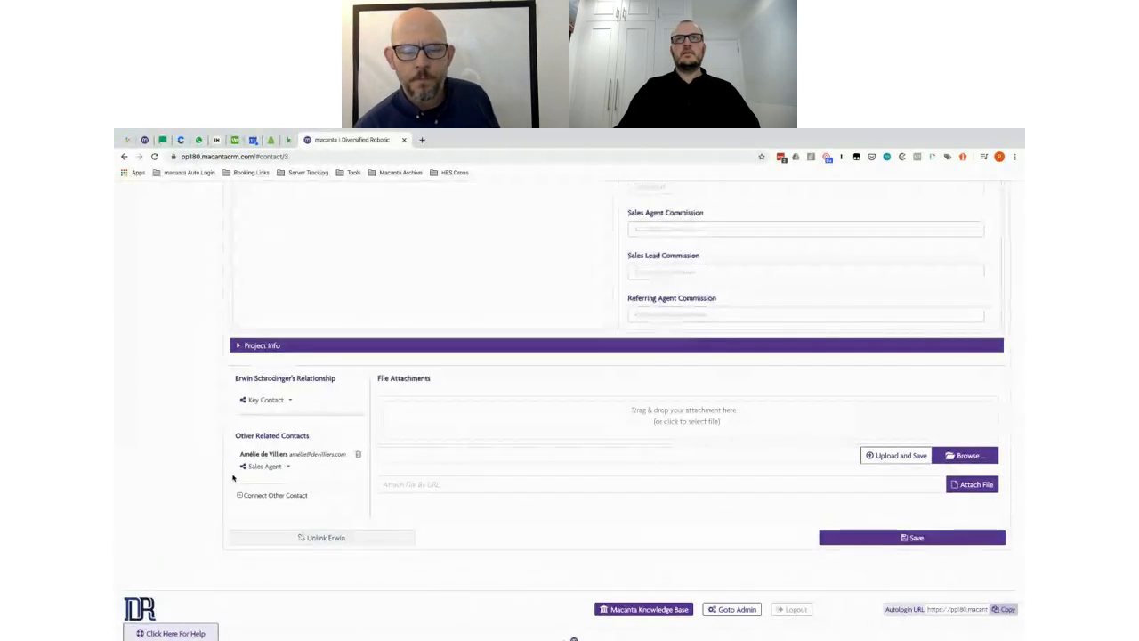
scroll(233, 478, up, 2)
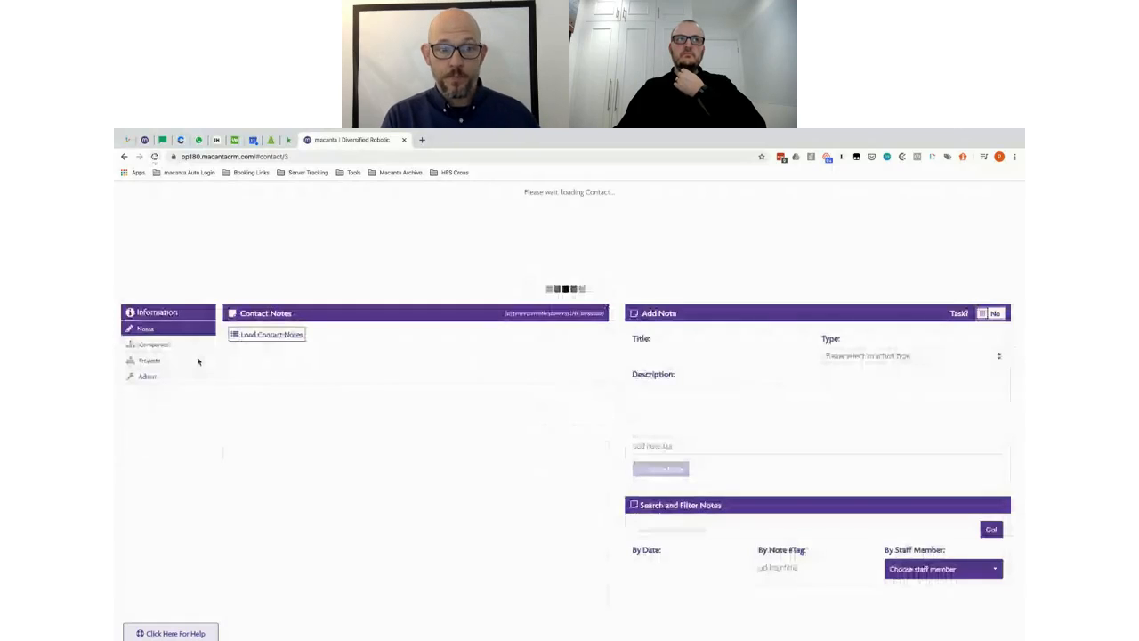
click(151, 361)
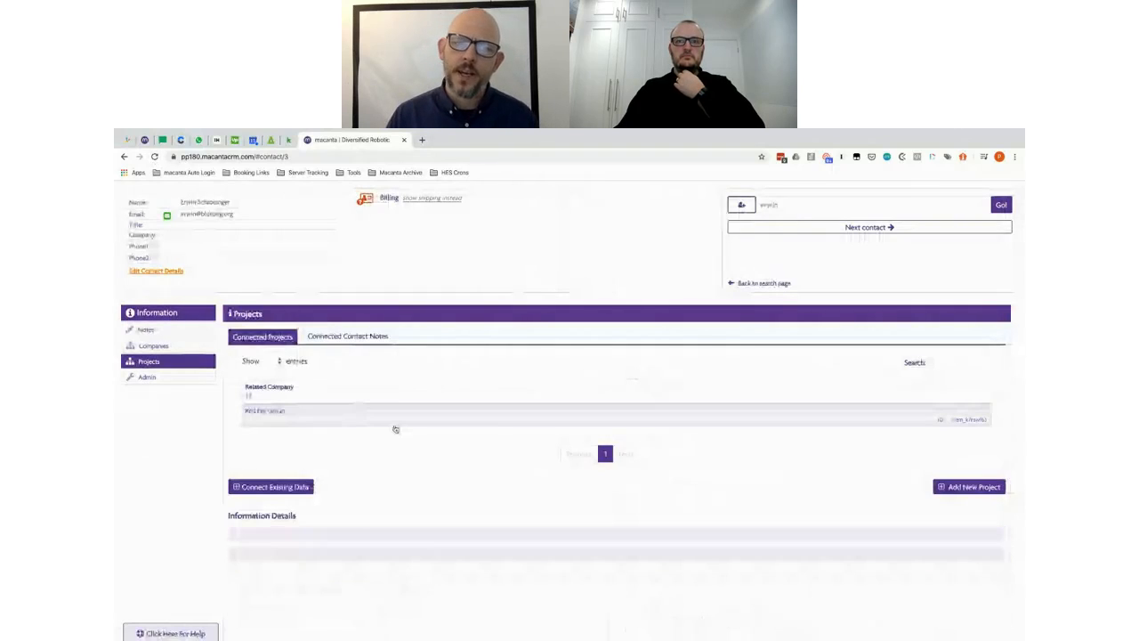
scroll(489, 481, down, 2)
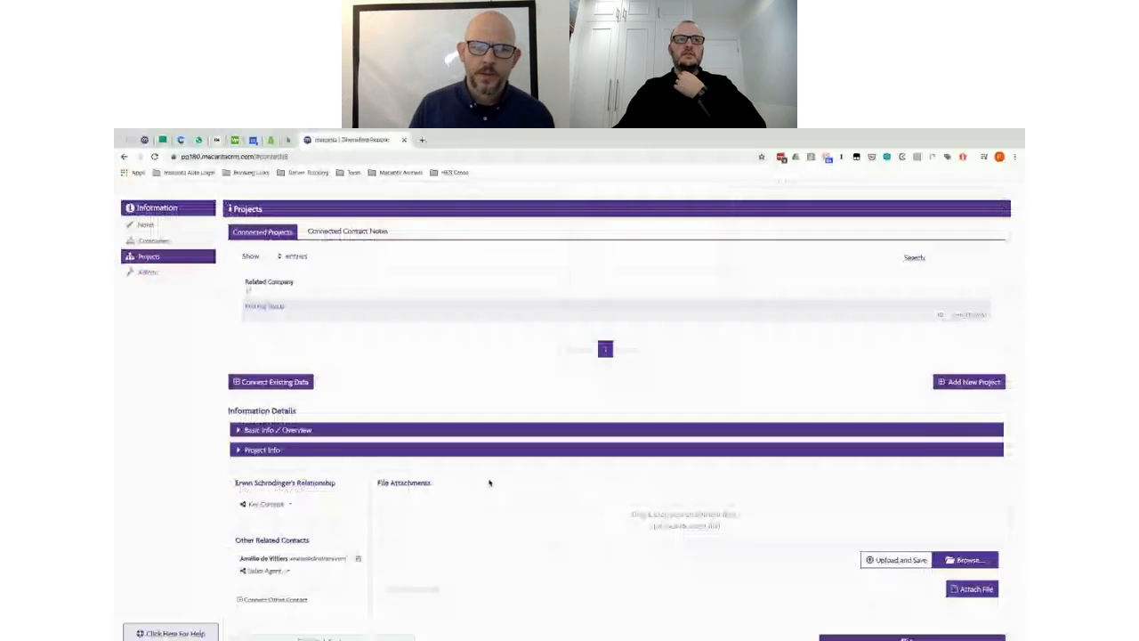
click(267, 430)
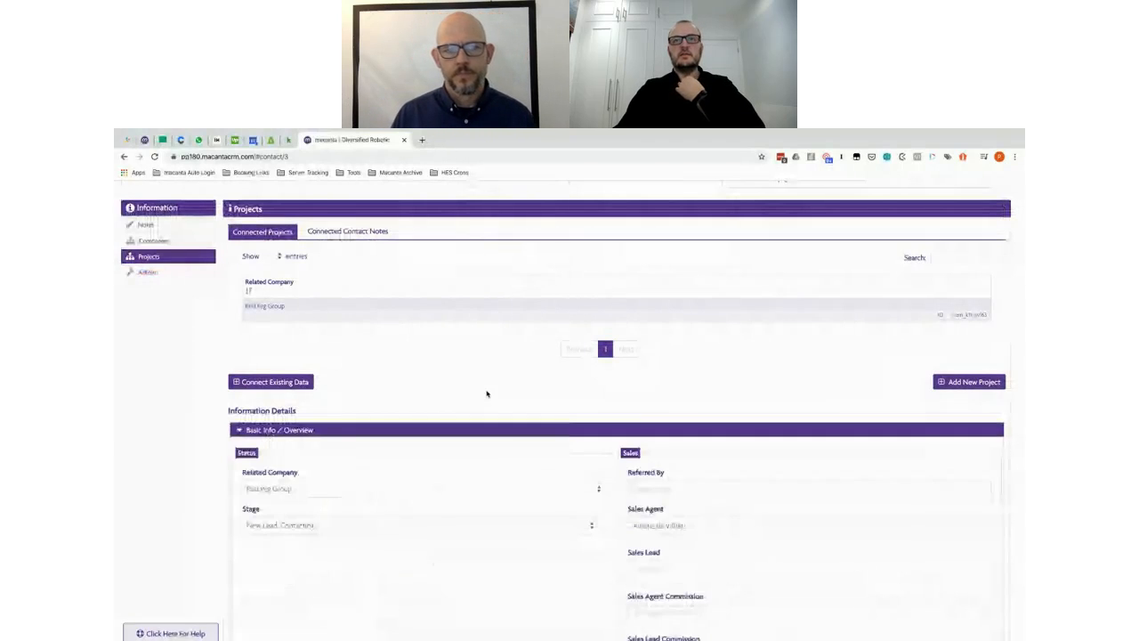
scroll(487, 394, down, 1)
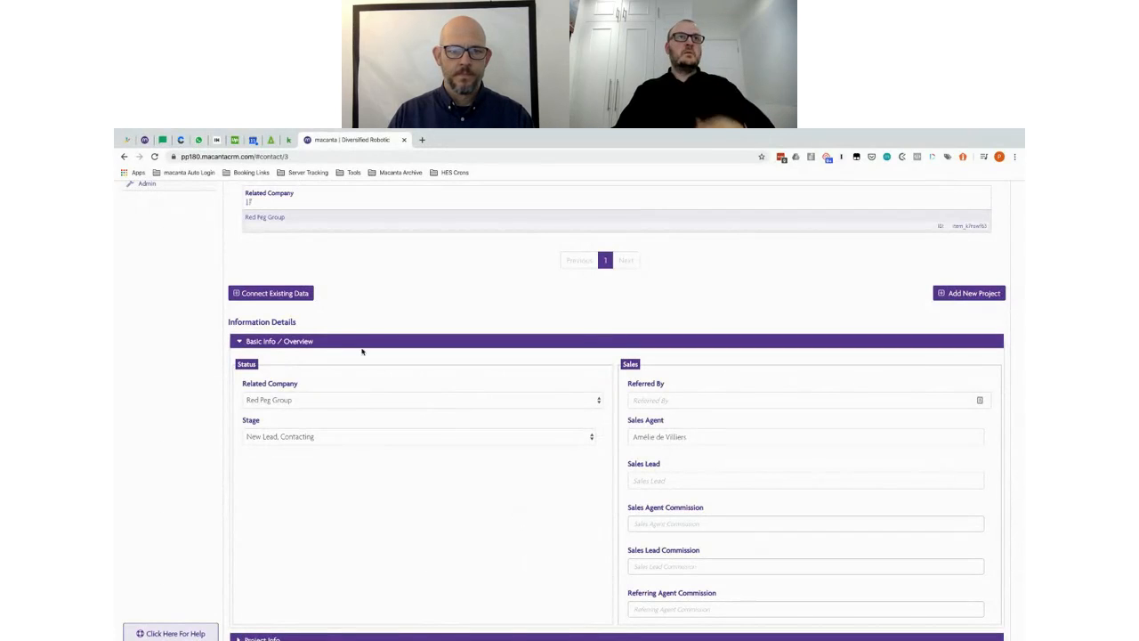
scroll(348, 311, up, 3)
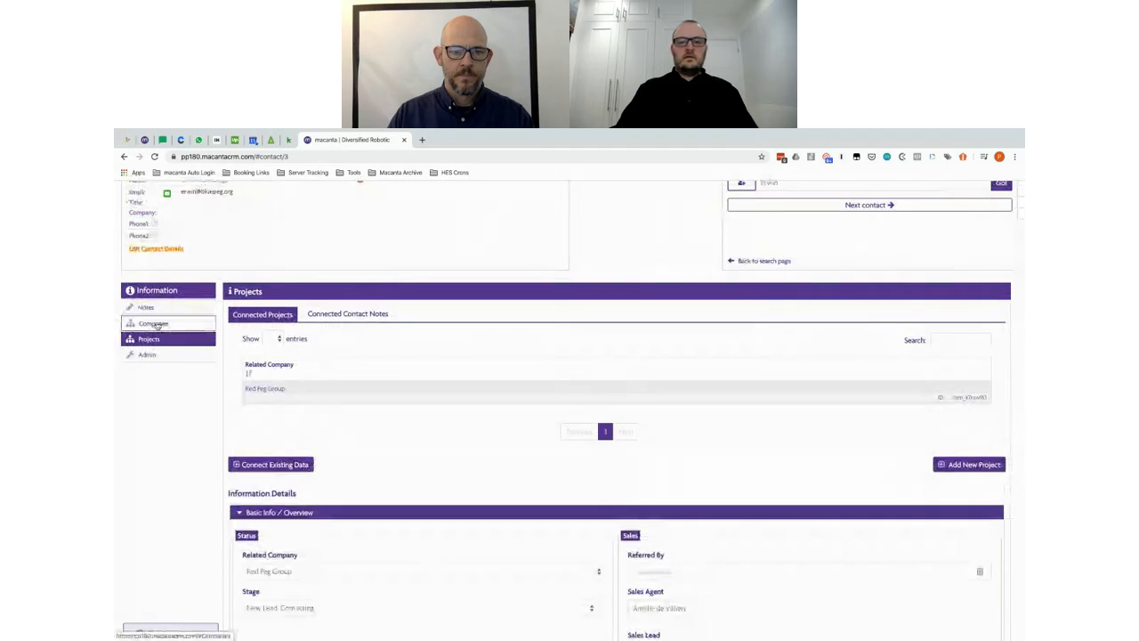
click(155, 324)
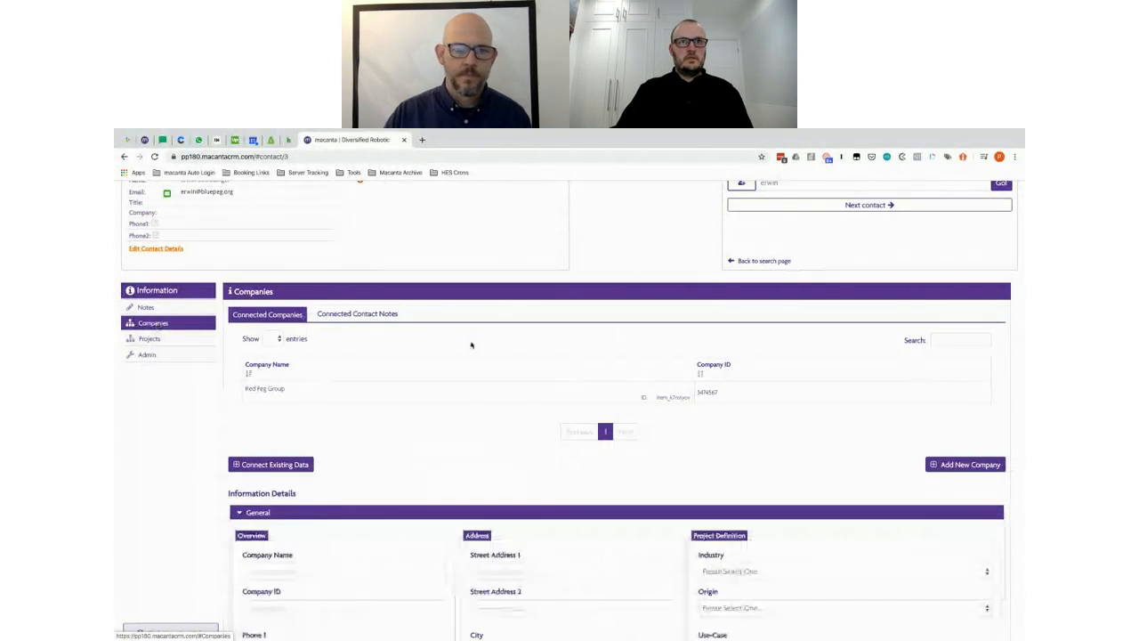
click(488, 399)
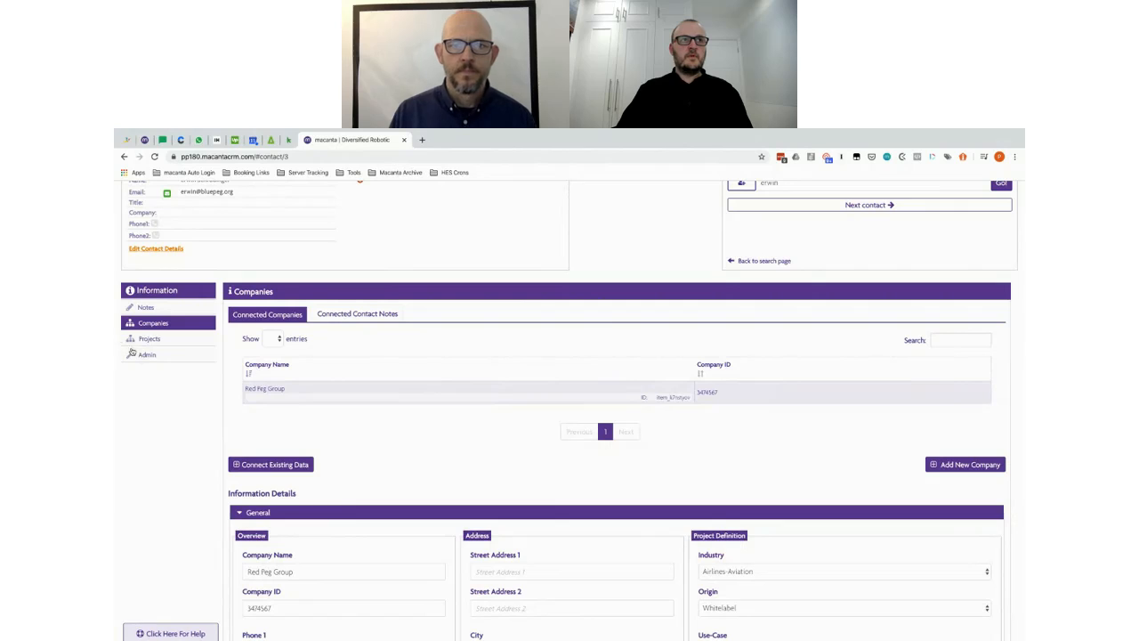
scroll(521, 445, down, 3)
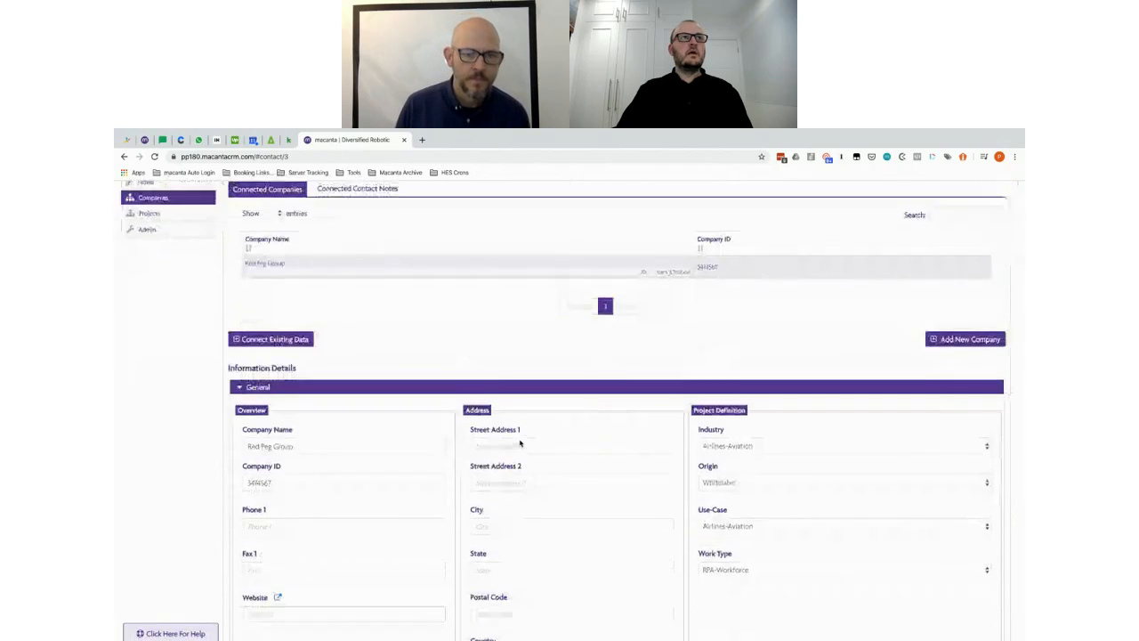
scroll(521, 442, up, 2)
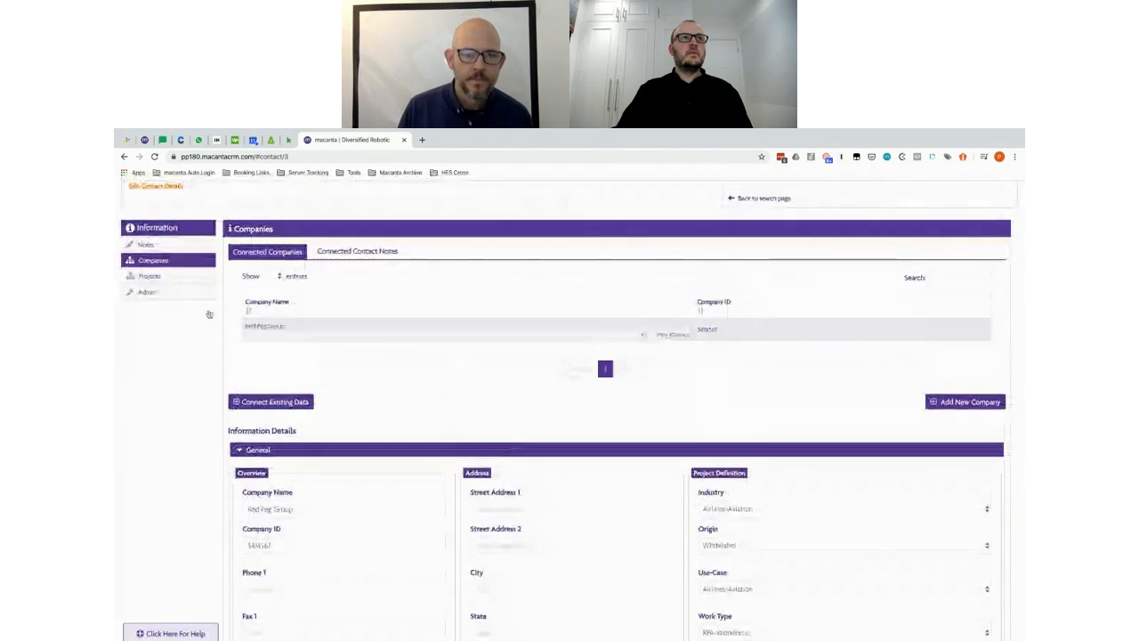
click(168, 277)
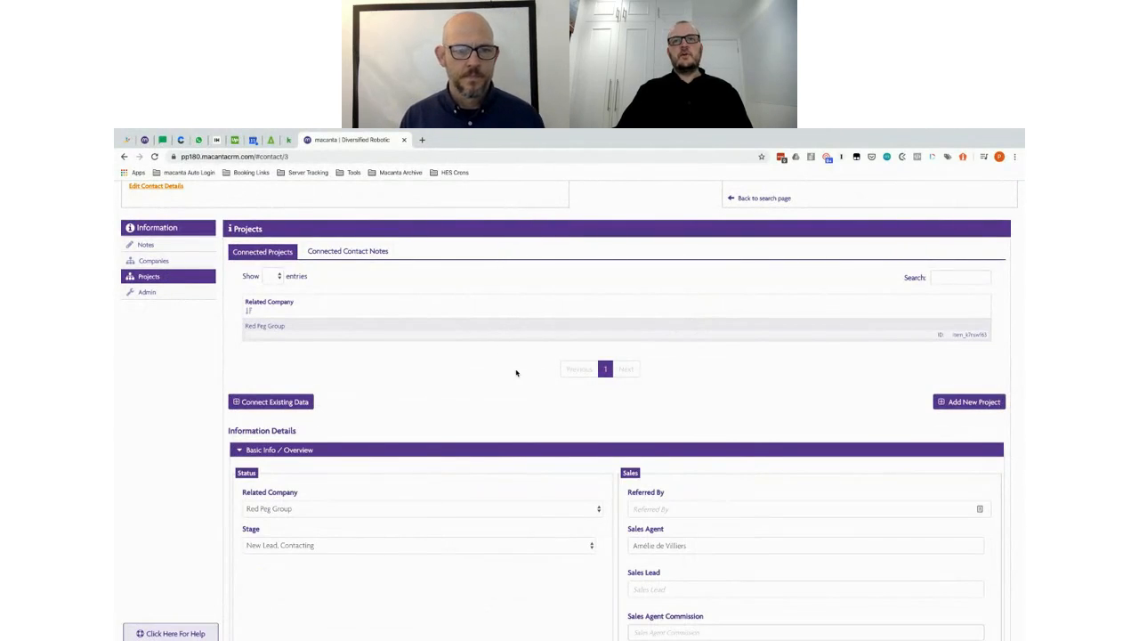
Step: Inspect the Sales Agent, Referred By and Sales Lead fields, then the Project Info Developer field
scroll(516, 373, down, 3)
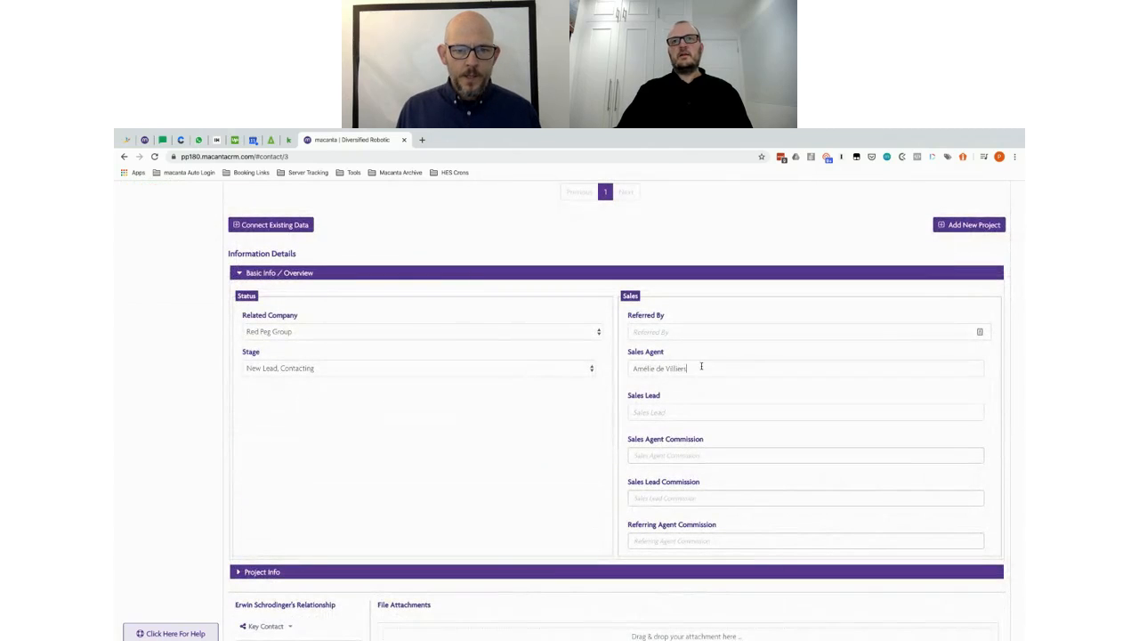
click(701, 366)
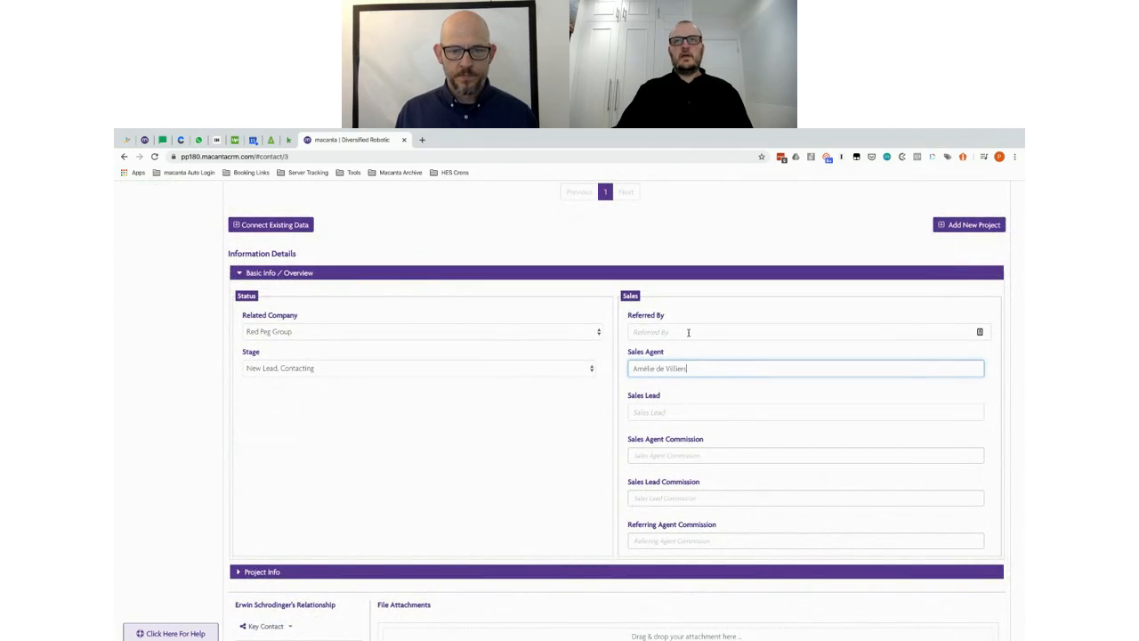
click(688, 332)
click(662, 414)
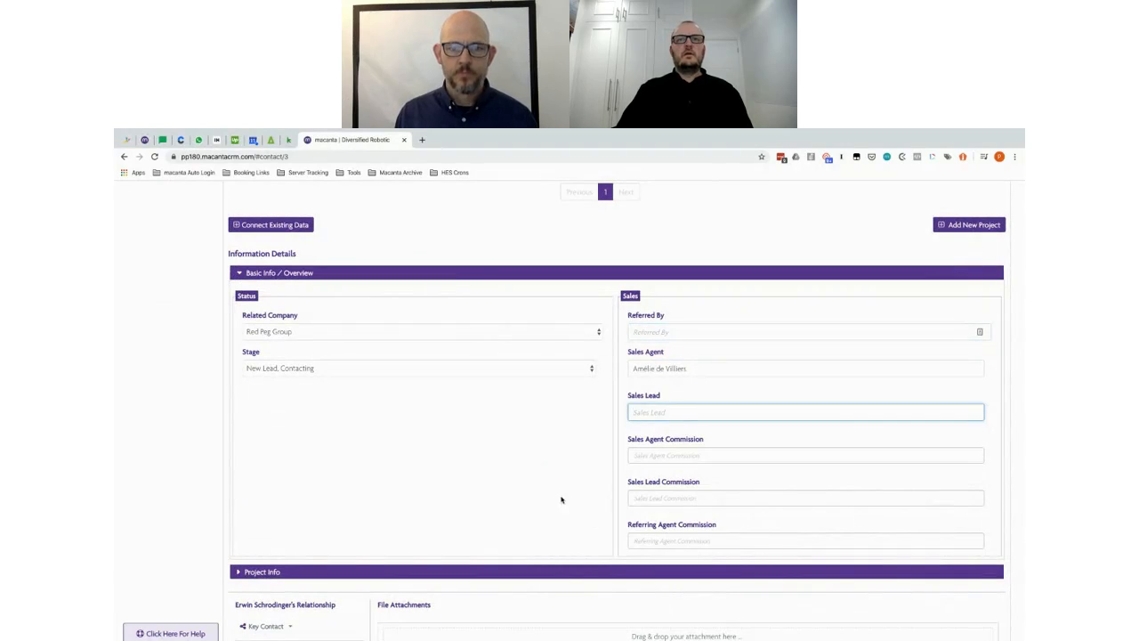
click(266, 572)
scroll(267, 572, down, 3)
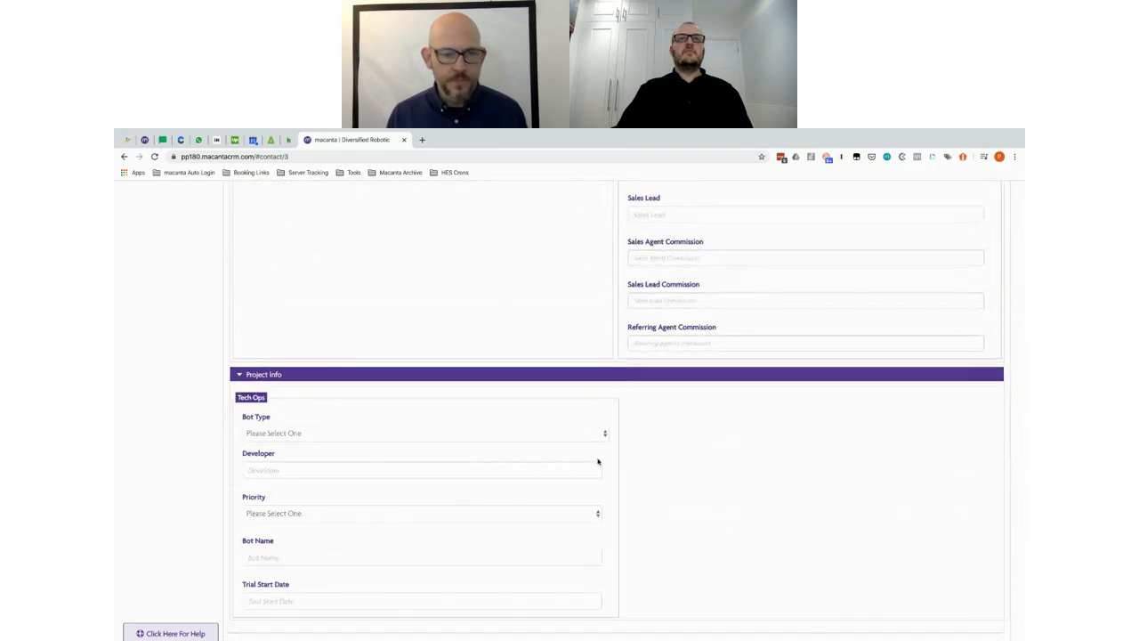
click(268, 469)
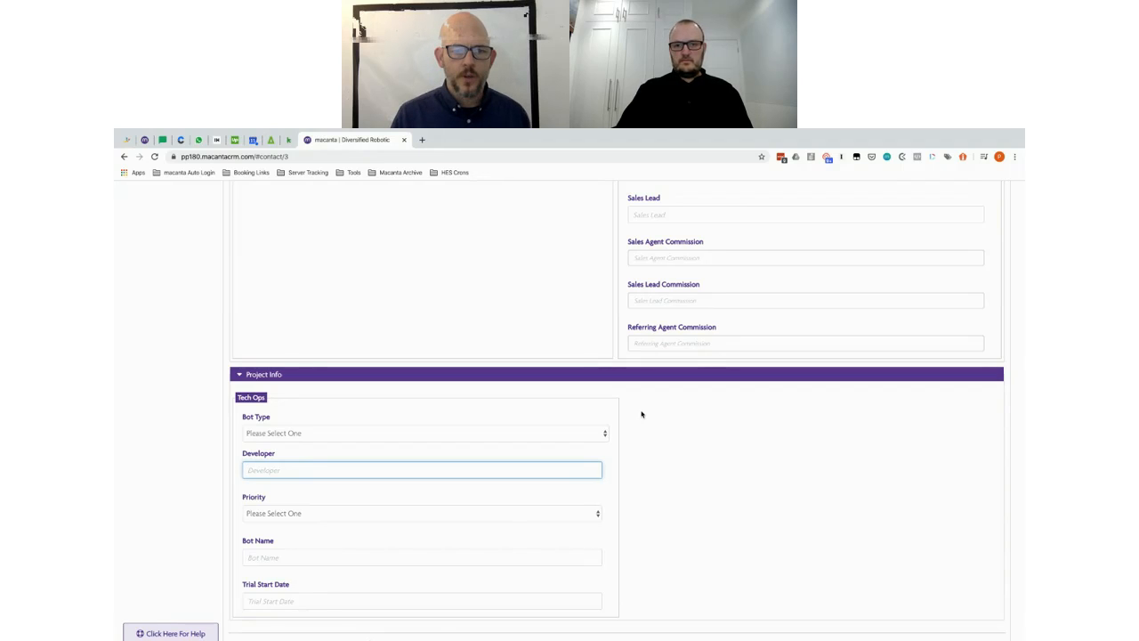
scroll(369, 410, up, 5)
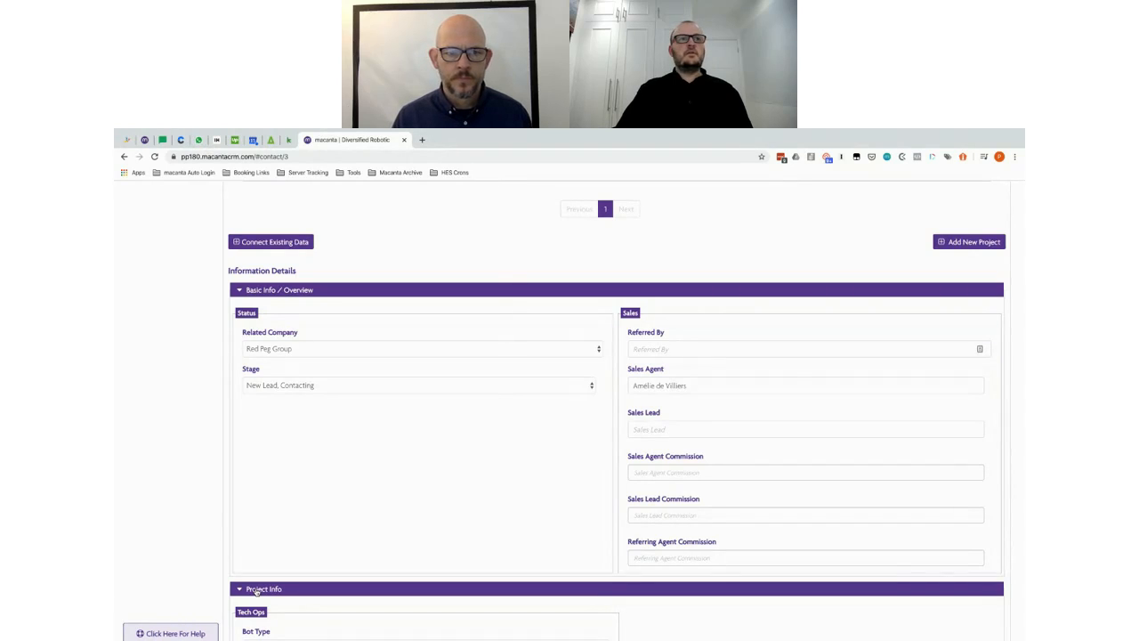
Step: Fold away Basic Info / Overview and expand Project Info to show the Tech Ops fields
click(256, 590)
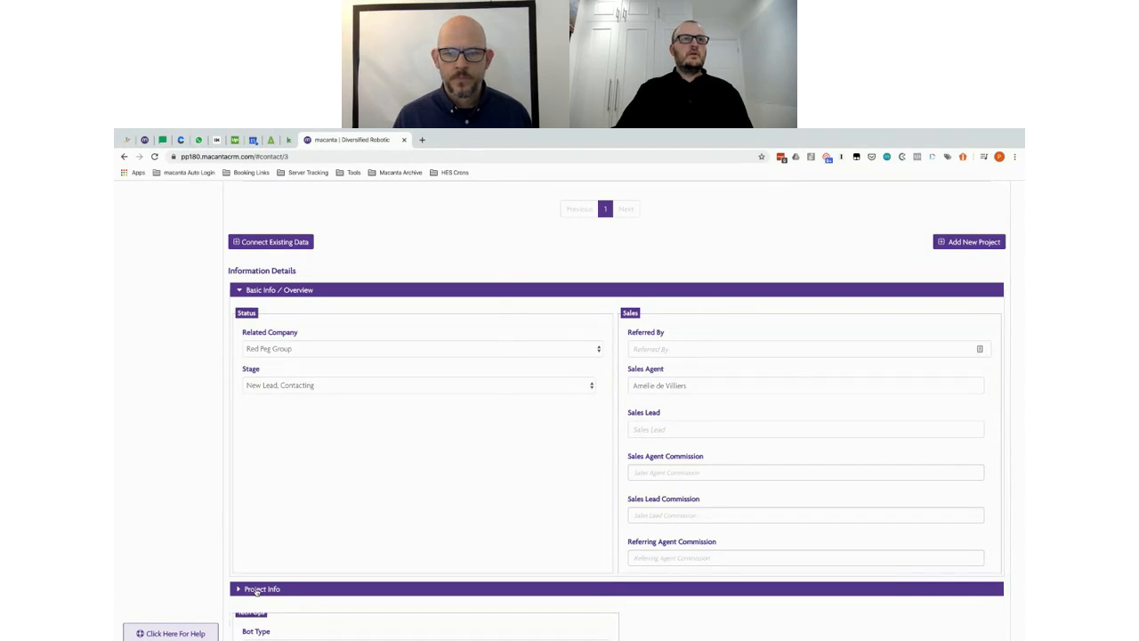
click(283, 290)
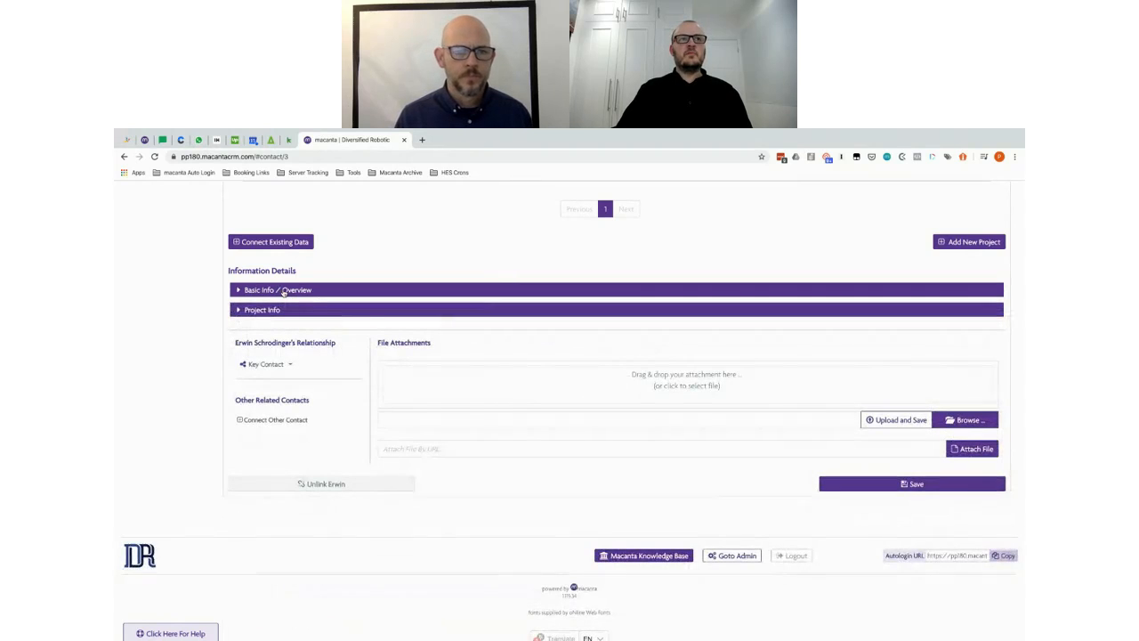
click(263, 310)
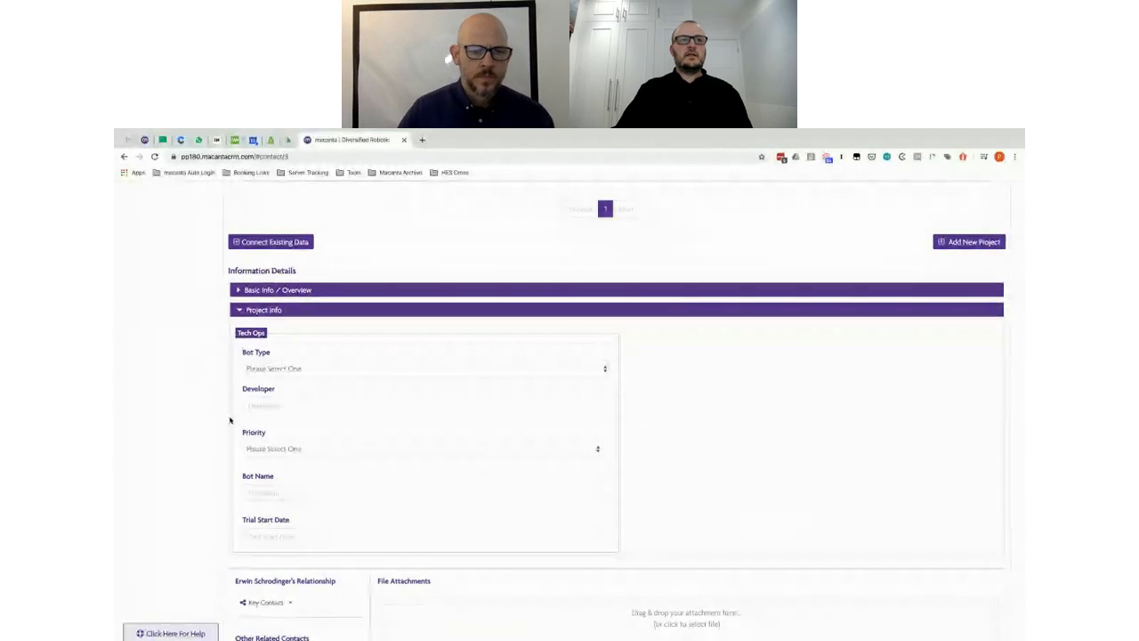
scroll(229, 420, up, 1)
scroll(230, 421, up, 2)
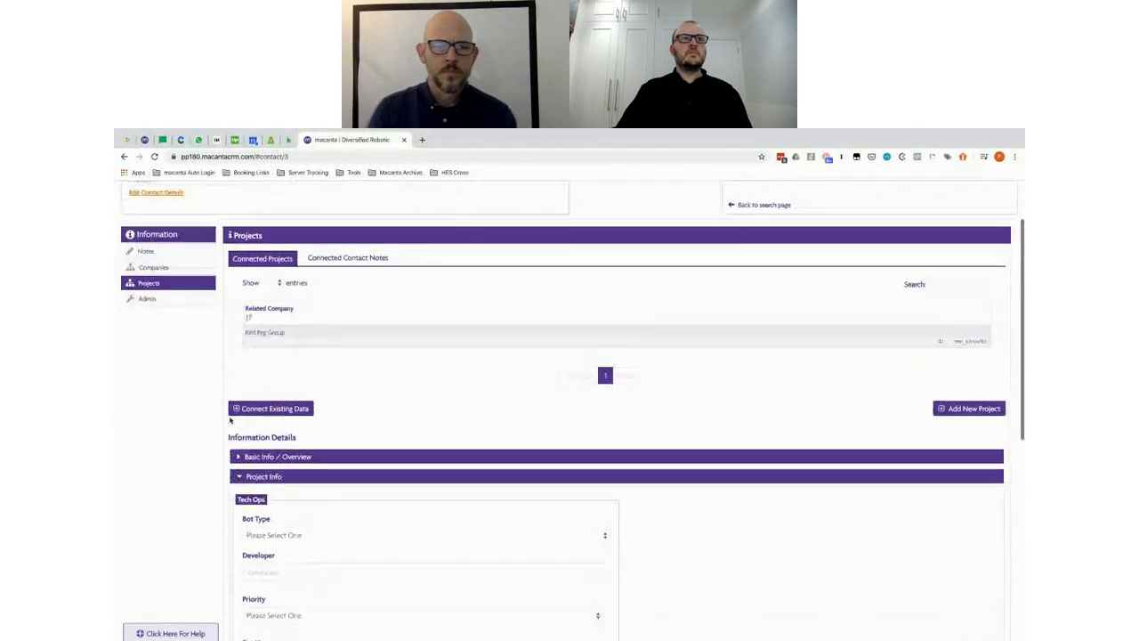
Step: Open the Stage field settings of the Projects connected data under Admin > Connector
click(153, 300)
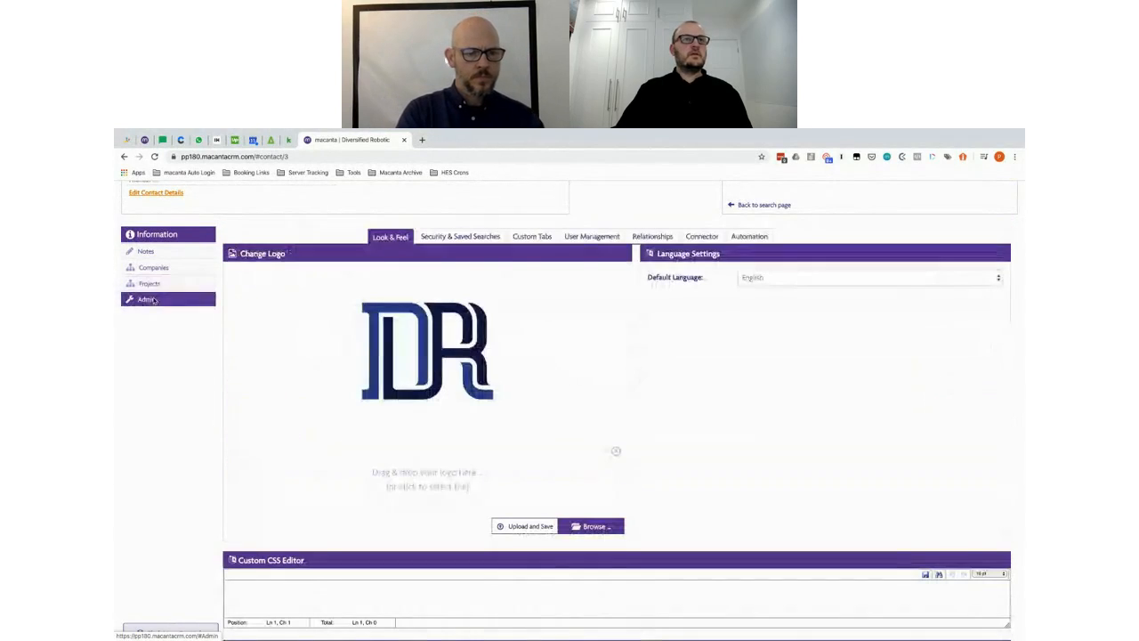
click(701, 237)
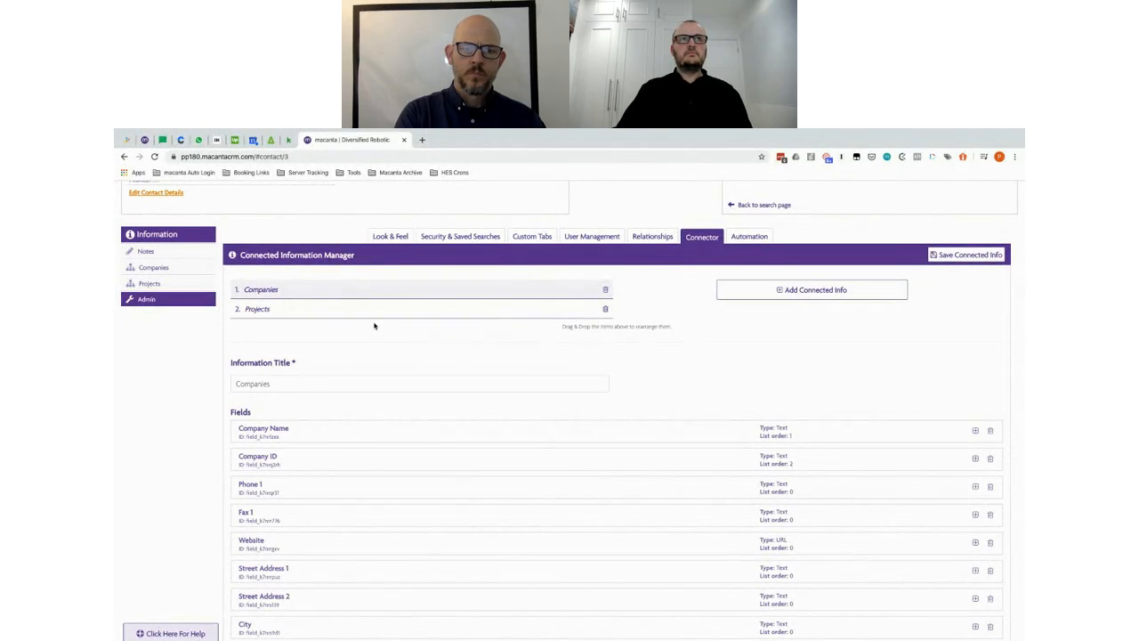
click(338, 310)
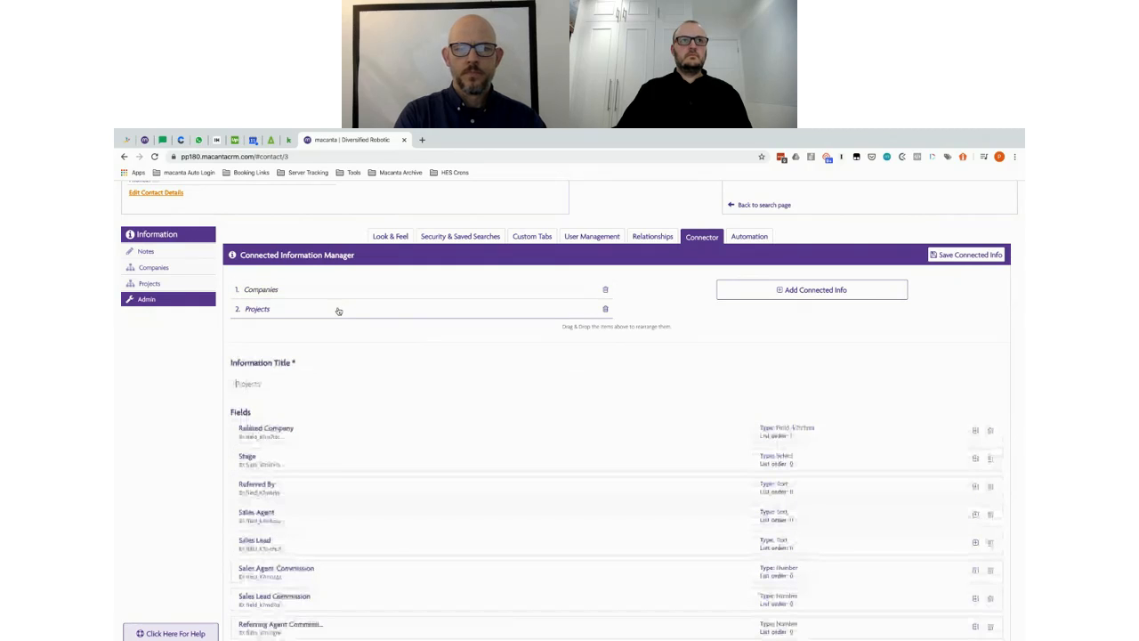
click(336, 460)
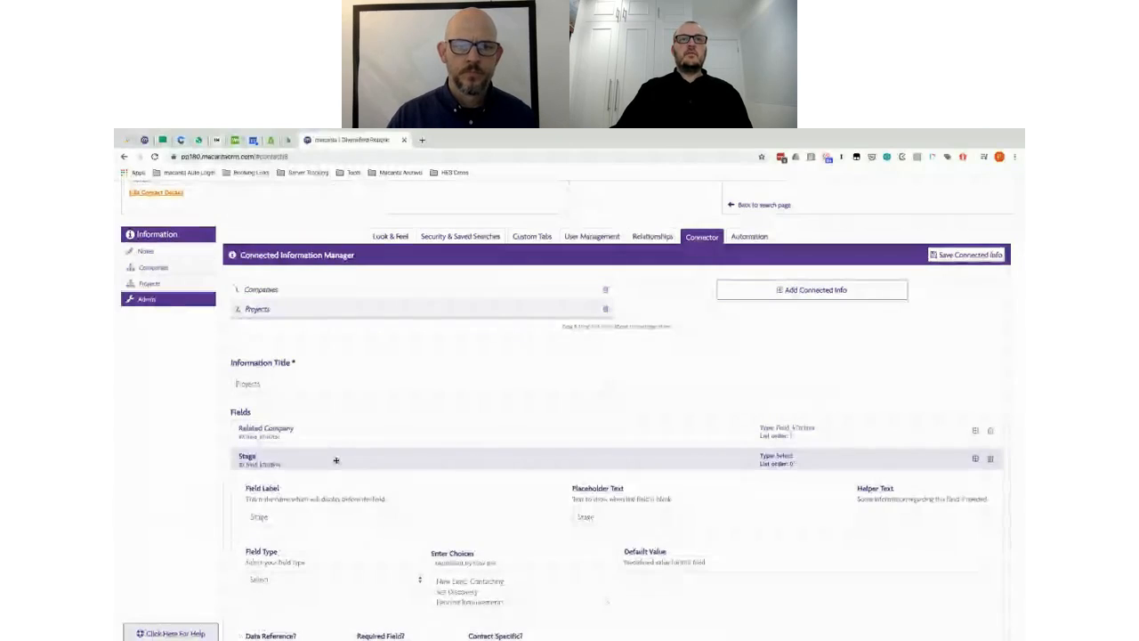
scroll(322, 530, down, 1)
Step: Put New Lead and Contacting on separate lines in Stage choices, save, and go to Automation
click(471, 537)
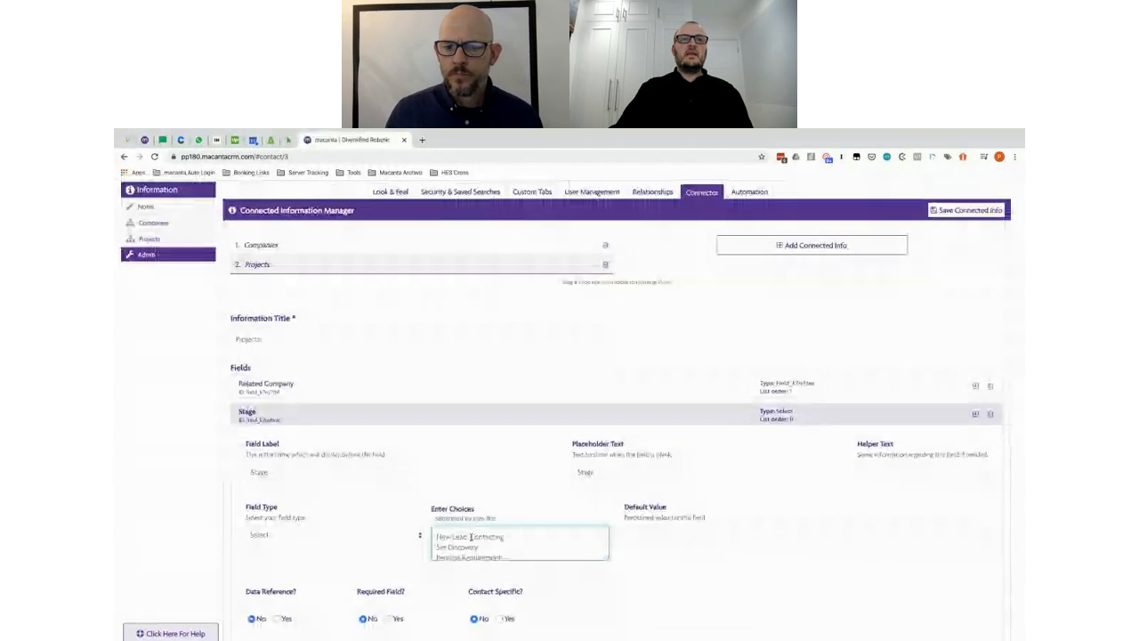
key(Return)
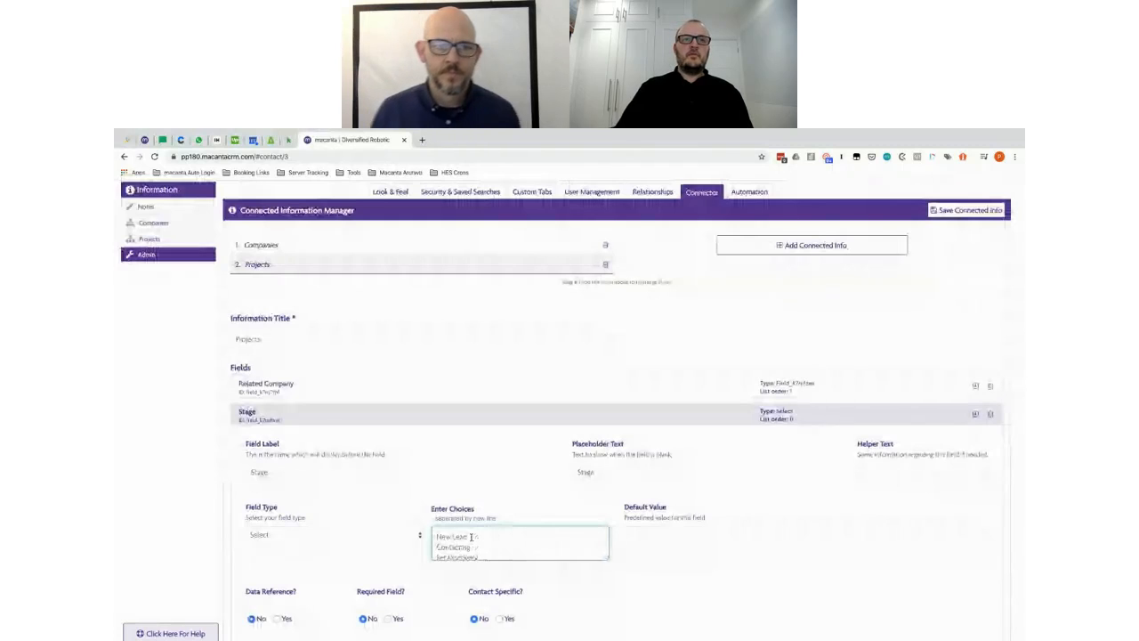
scroll(471, 536, down, 2)
scroll(471, 537, up, 2)
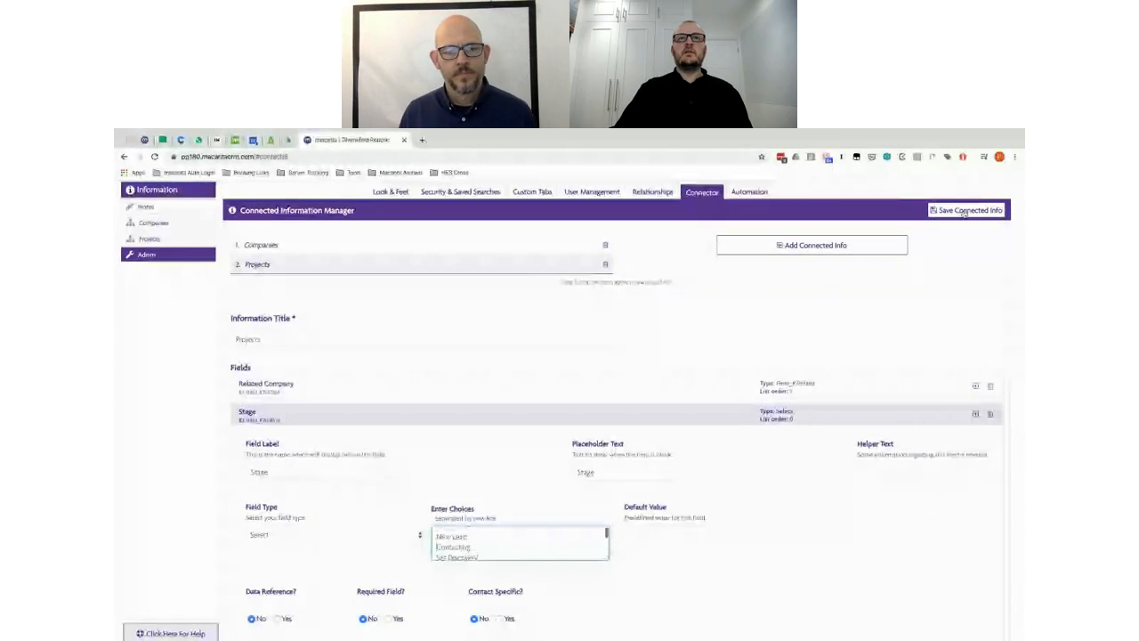
click(960, 214)
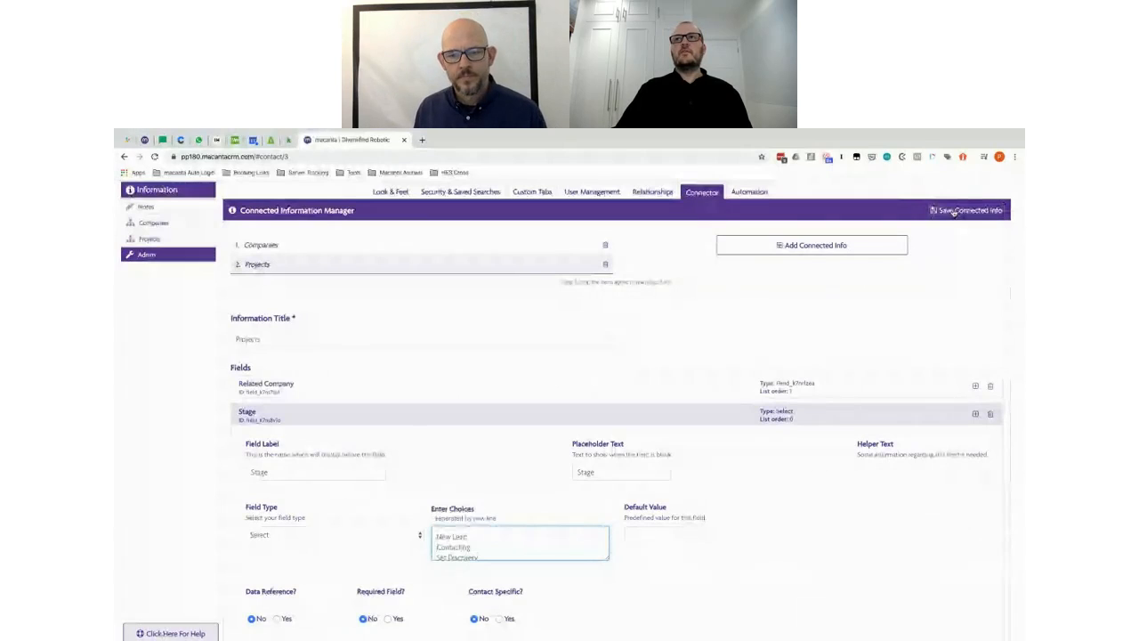
click(953, 211)
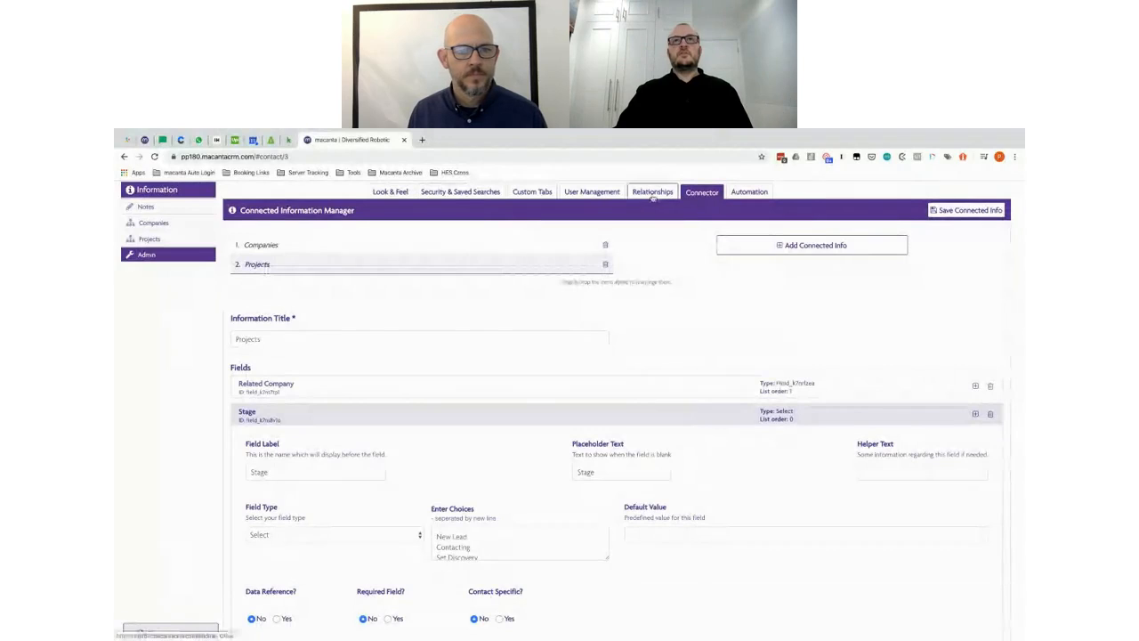
click(752, 193)
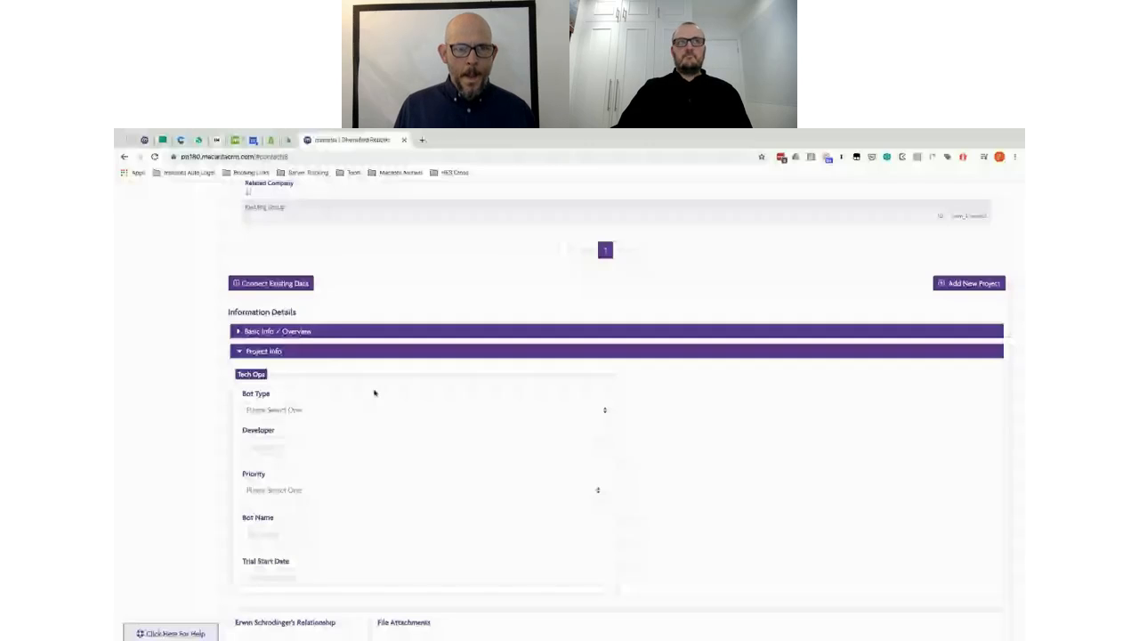
Step: Choose RPA-Bot from the project's Bot Type dropdown
click(357, 413)
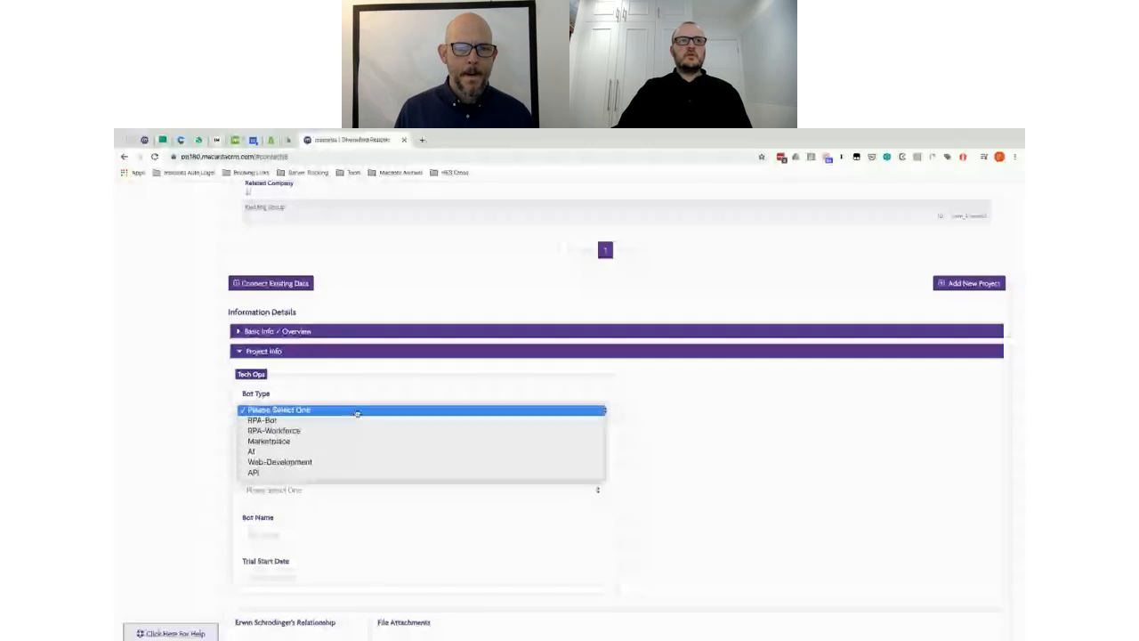
click(326, 421)
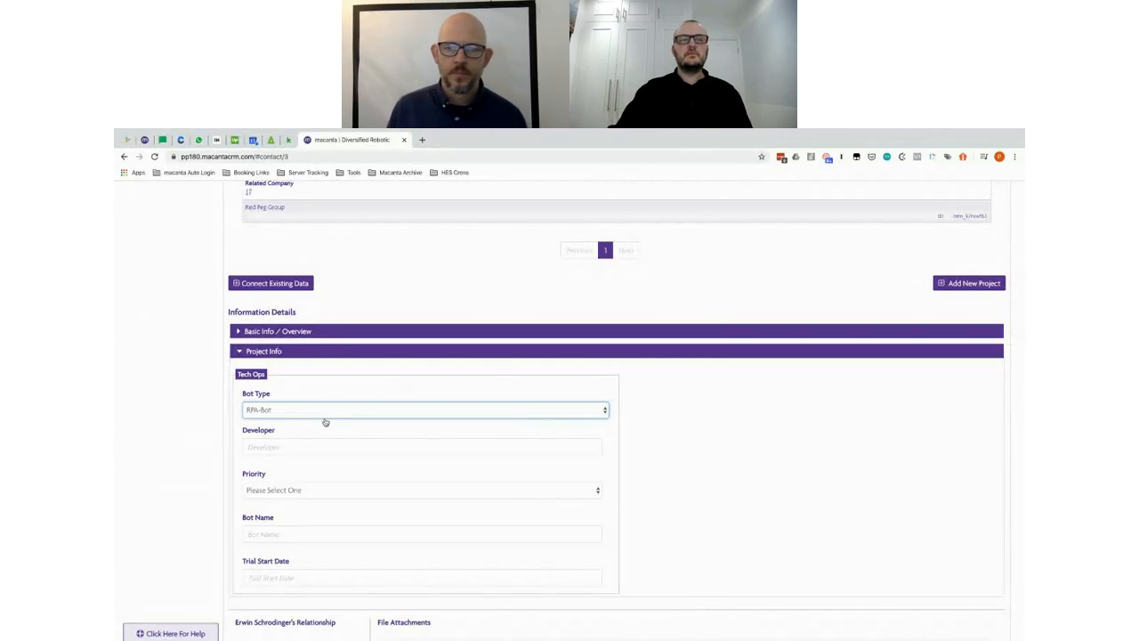
scroll(386, 300, up, 4)
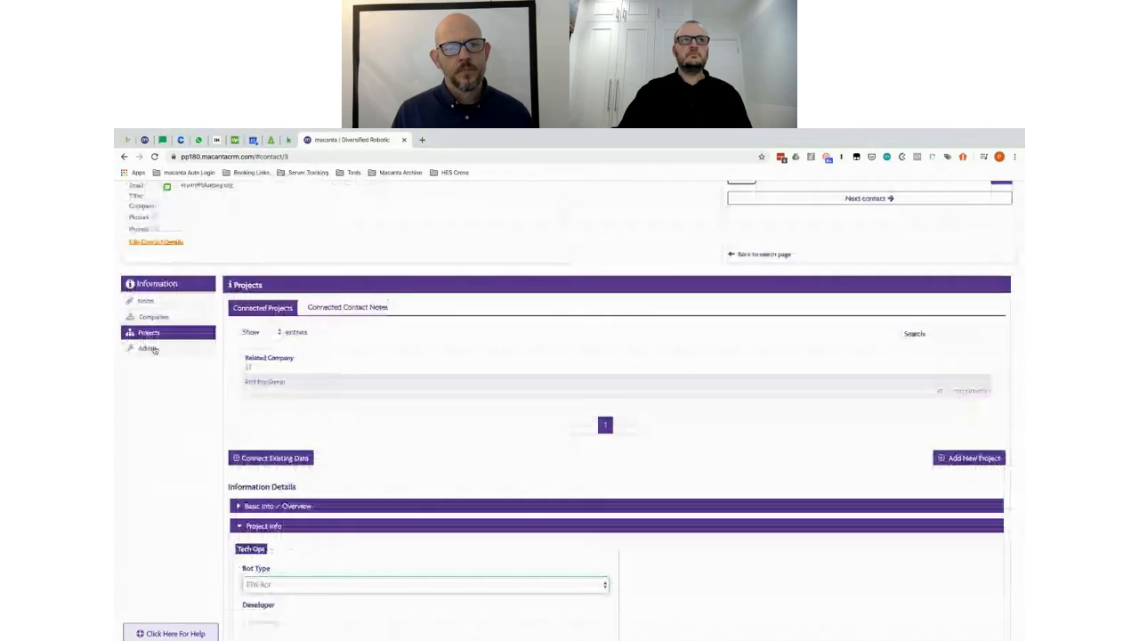
Step: Add and remove an empty Or condition, then save Sales Agent Not Set with only its null Sales Agent rule
click(148, 348)
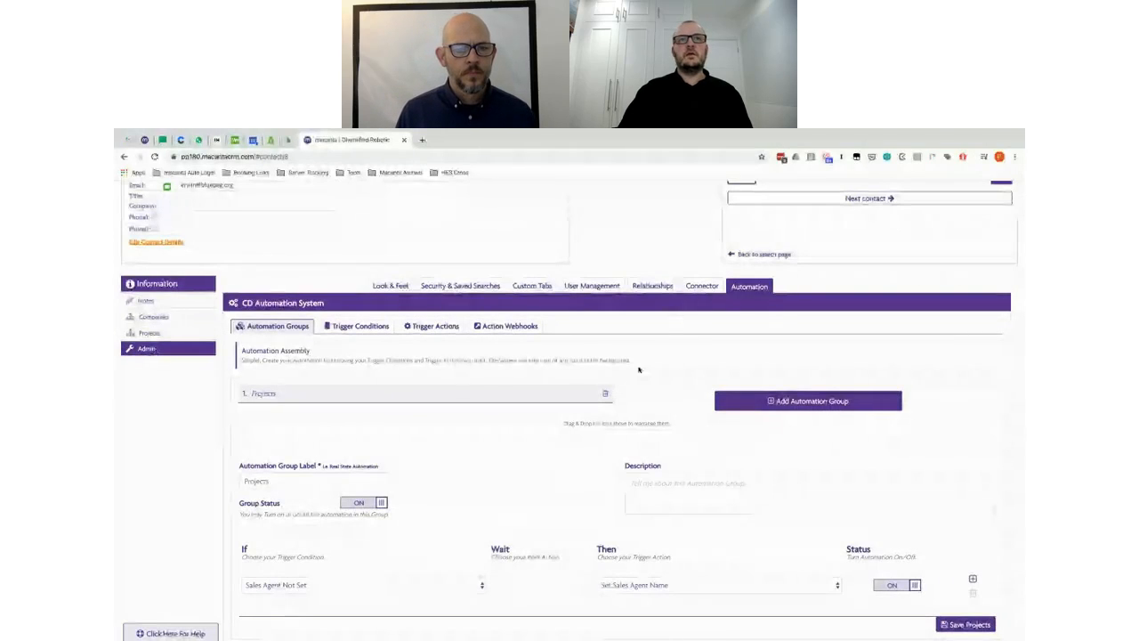
scroll(638, 369, down, 2)
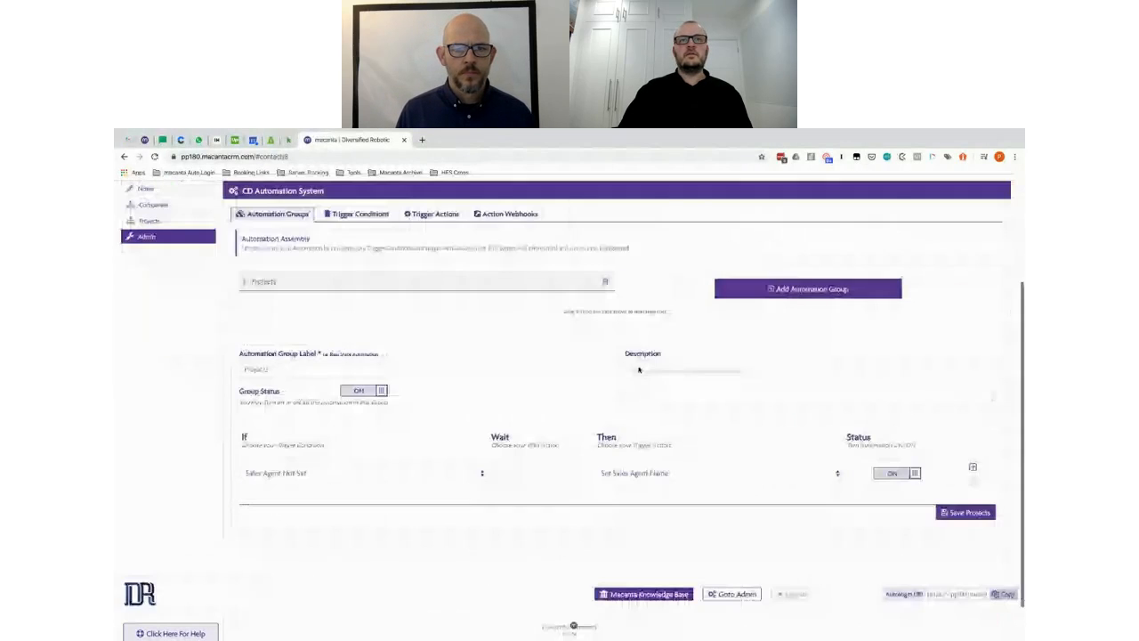
click(356, 211)
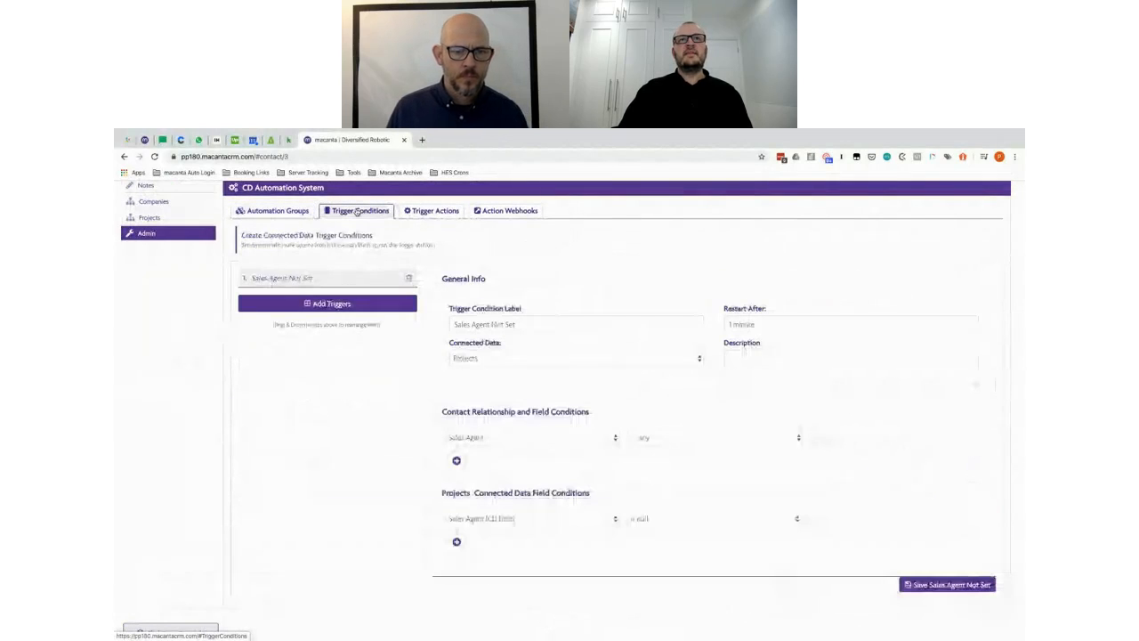
scroll(658, 407, down, 2)
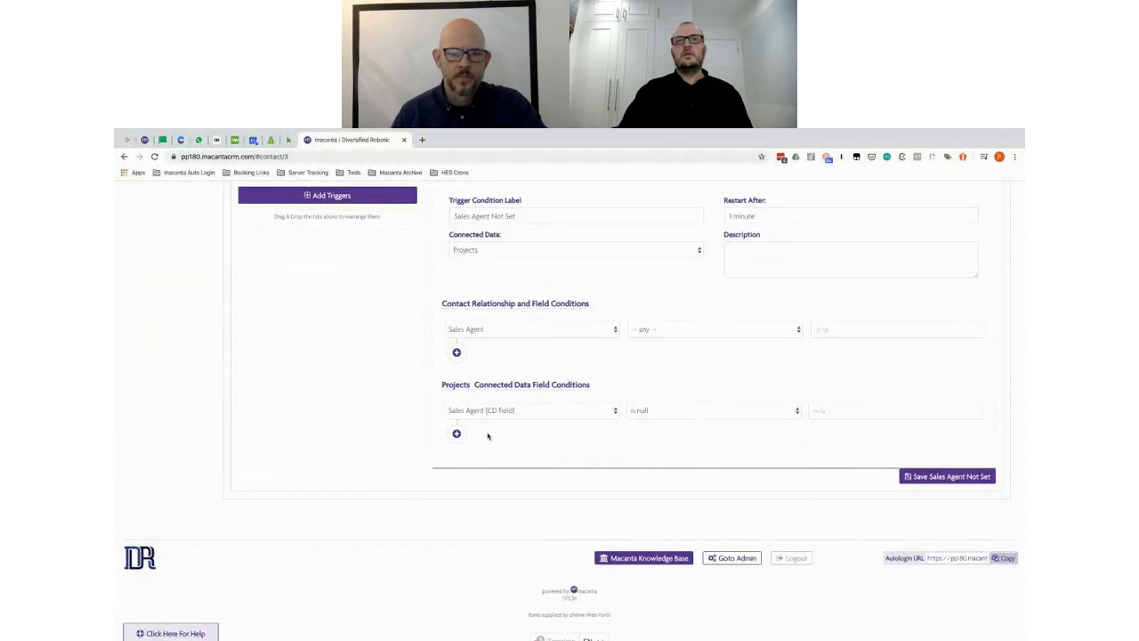
click(457, 433)
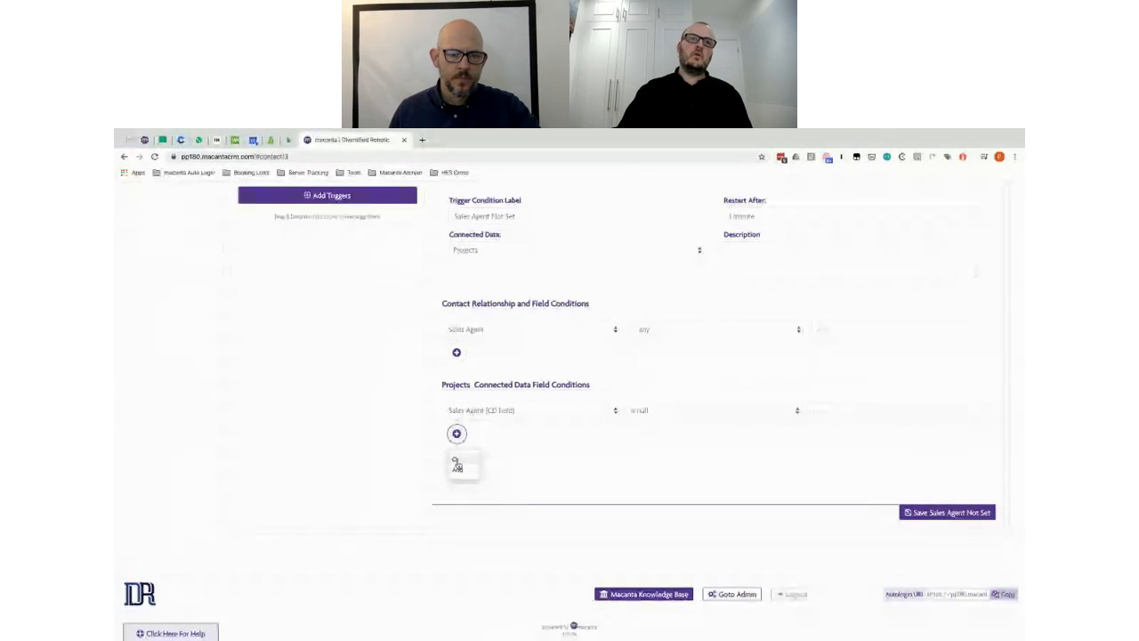
click(456, 460)
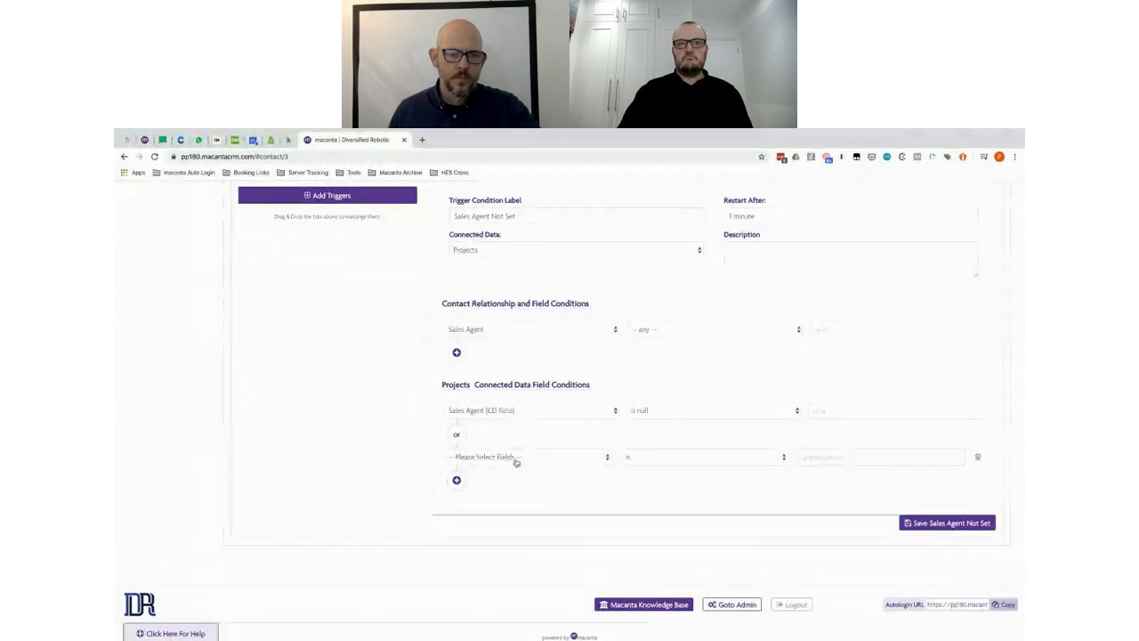
click(516, 458)
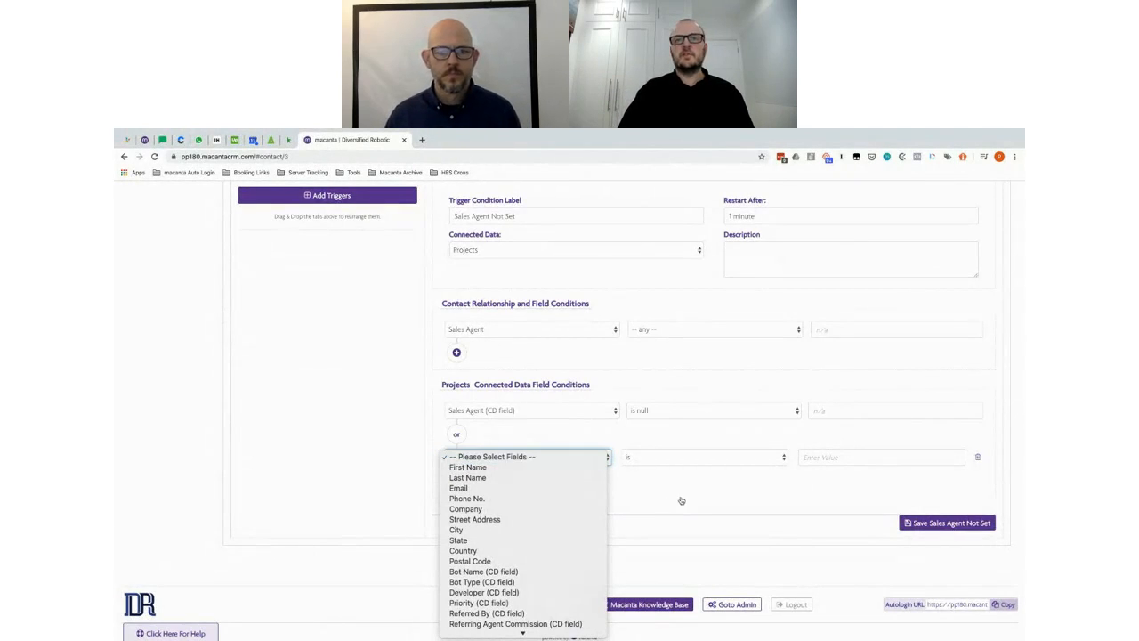
click(757, 494)
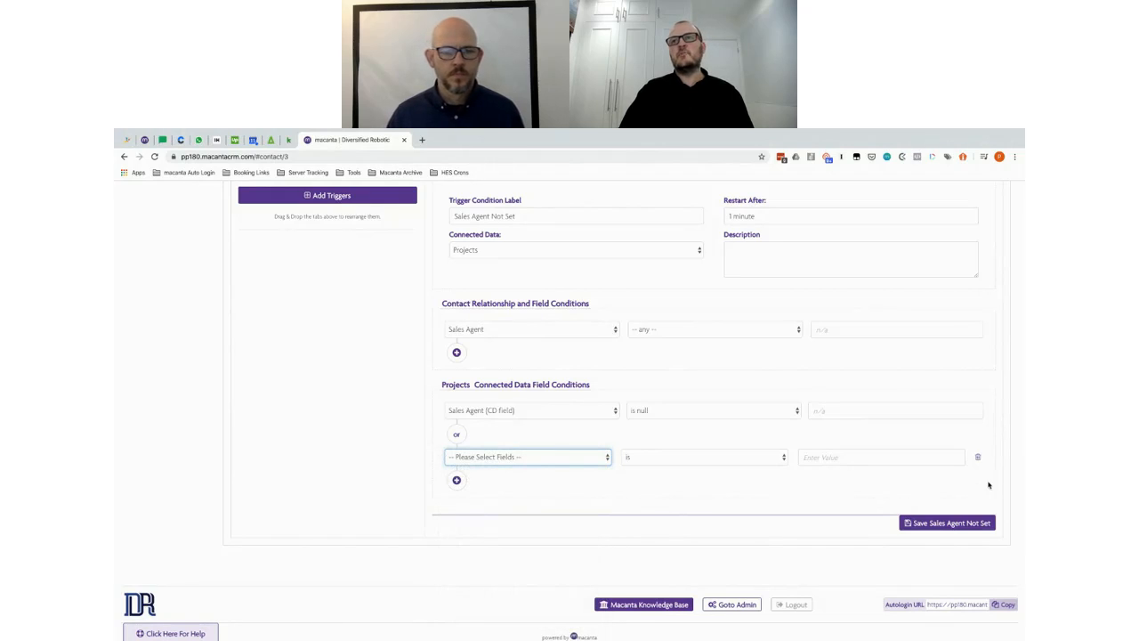
click(979, 458)
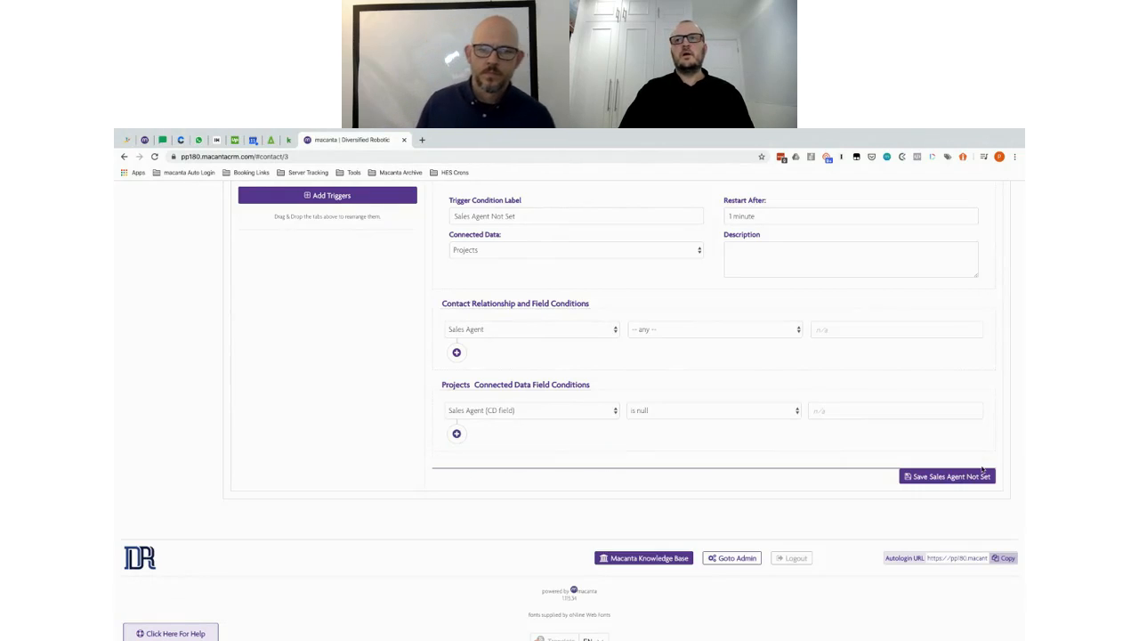
click(949, 478)
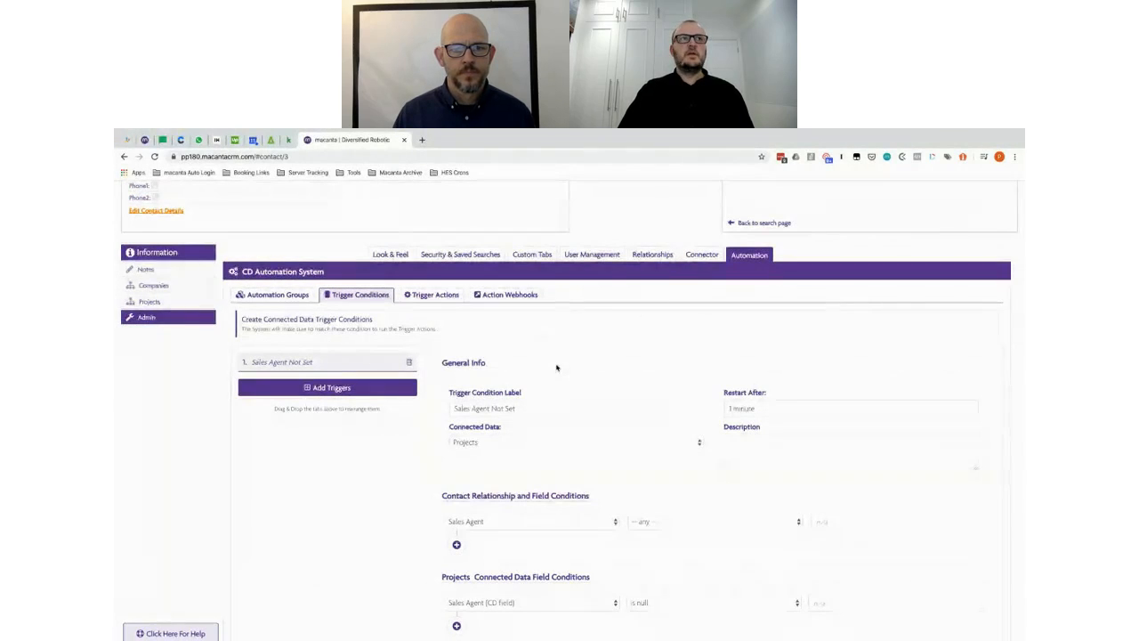
Step: Collapse the project's Project Info section and bring up the admin automation's Trigger Actions
click(150, 303)
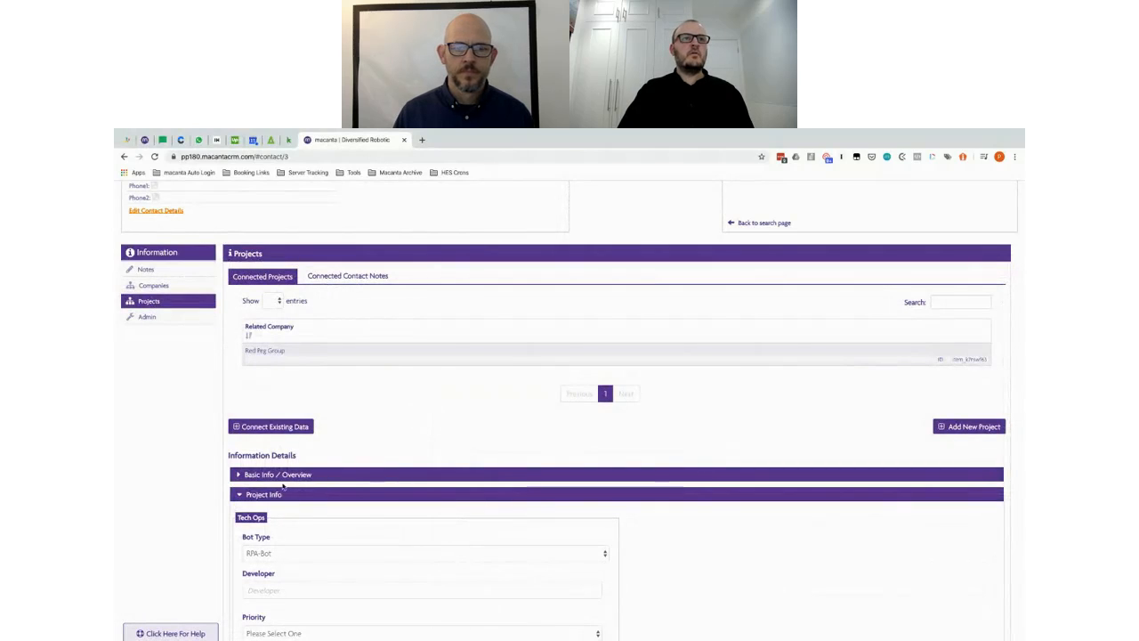
click(658, 494)
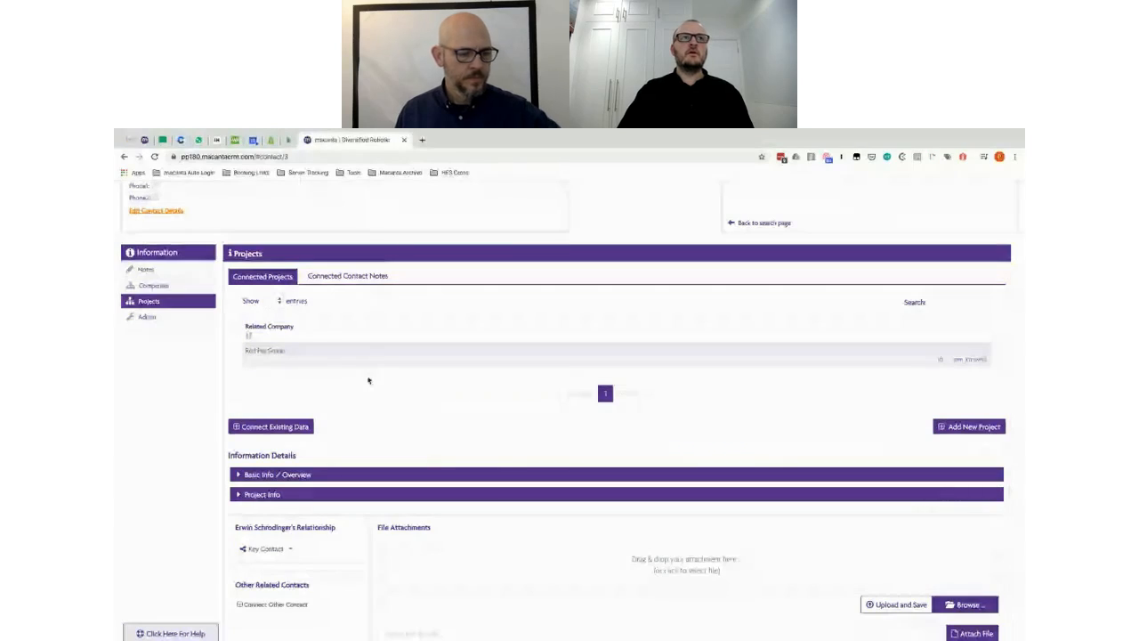
click(162, 317)
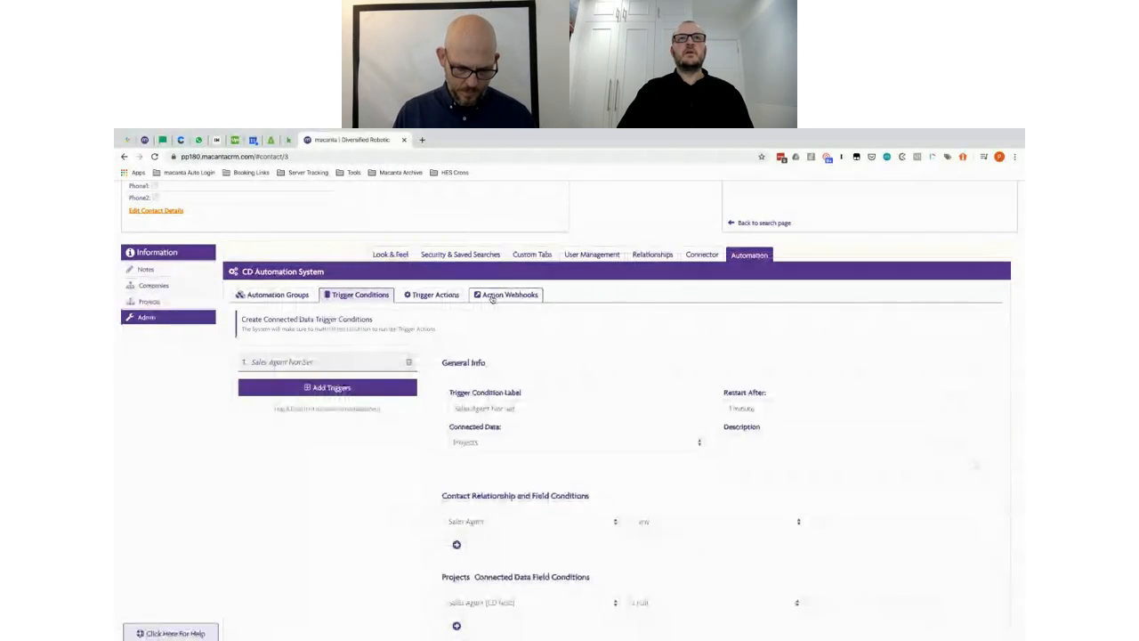
click(434, 294)
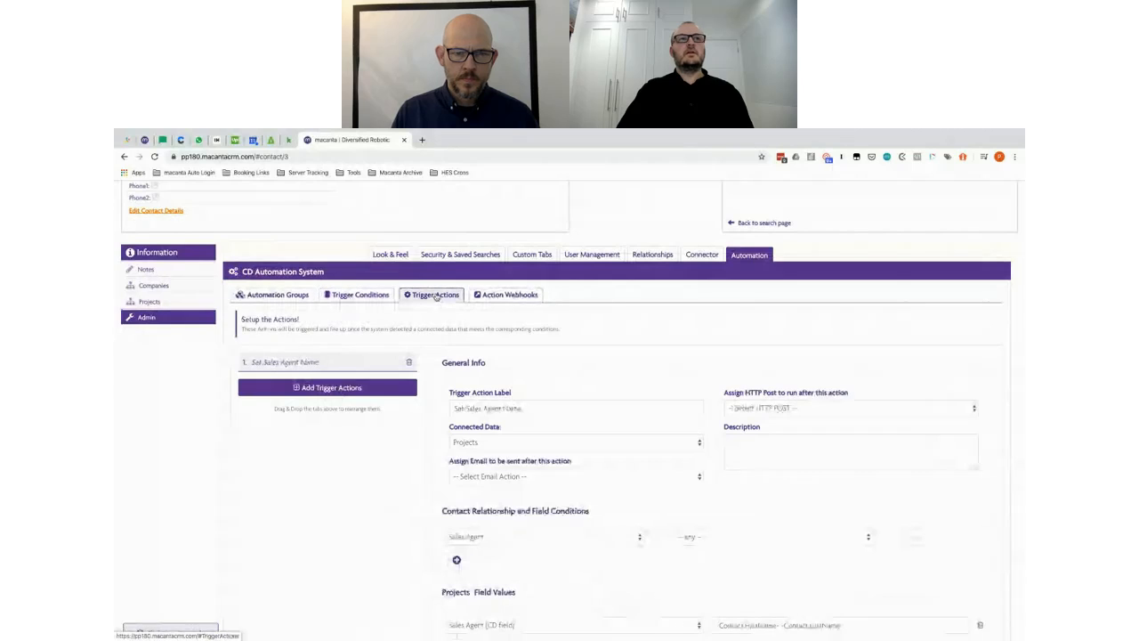
Step: Review the Set Sales Agent Name action's Assign Email options, leaving no email selected
scroll(598, 330, down, 1)
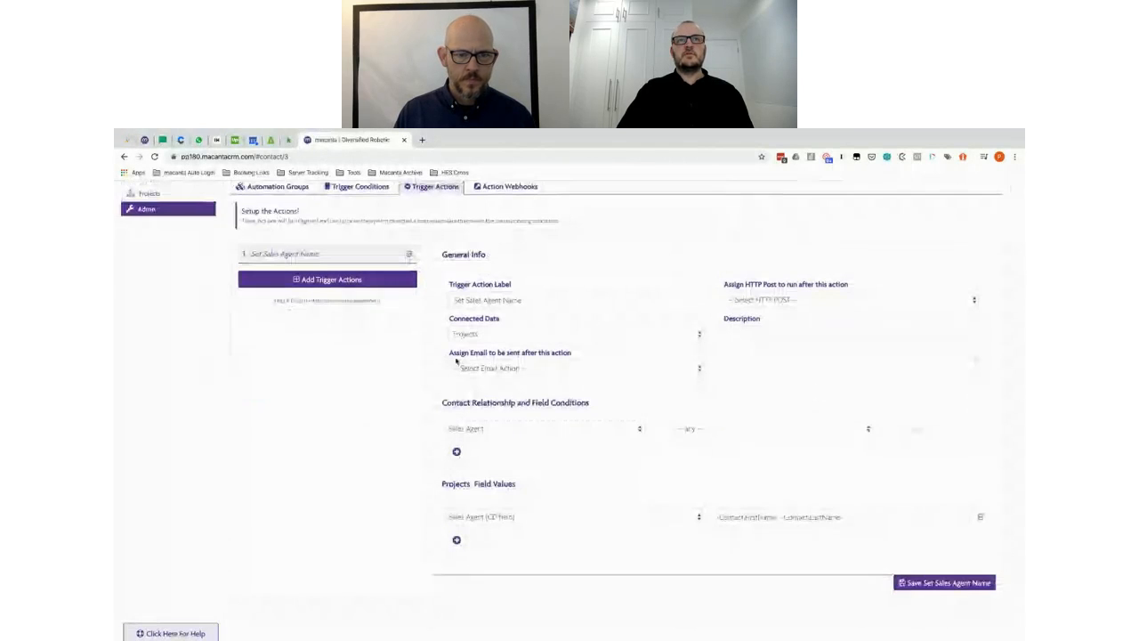
click(542, 369)
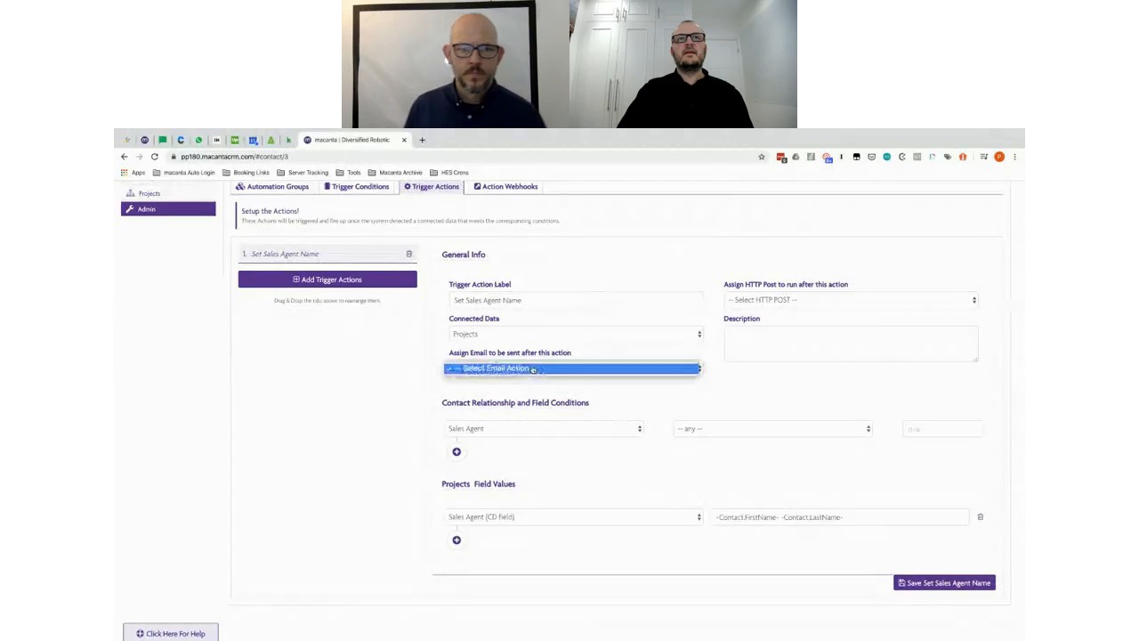
click(750, 395)
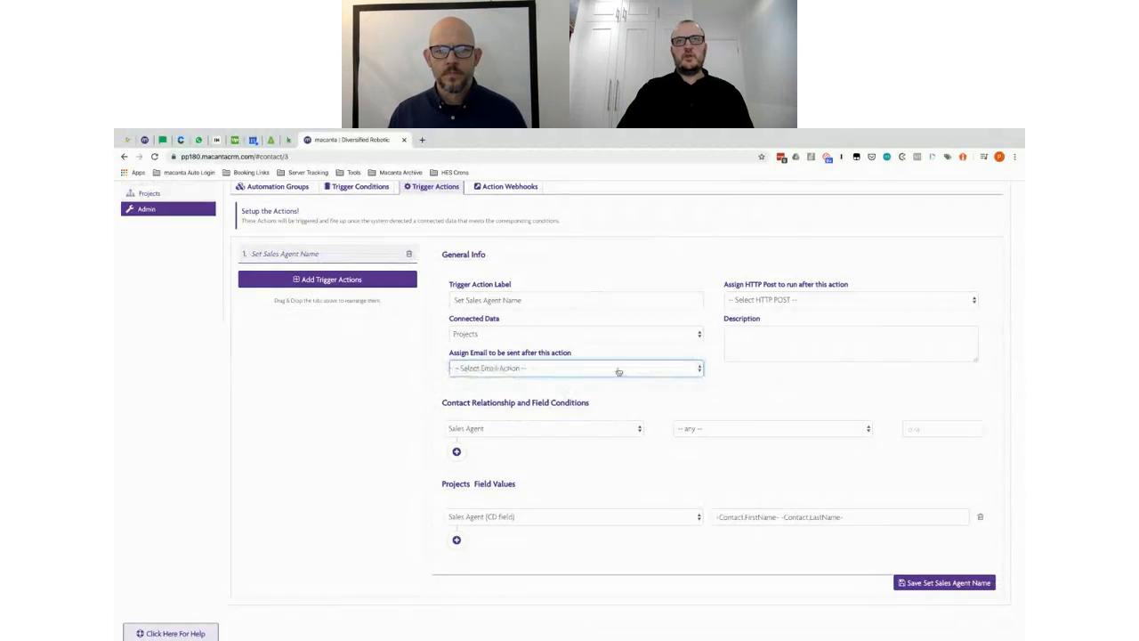
click(535, 373)
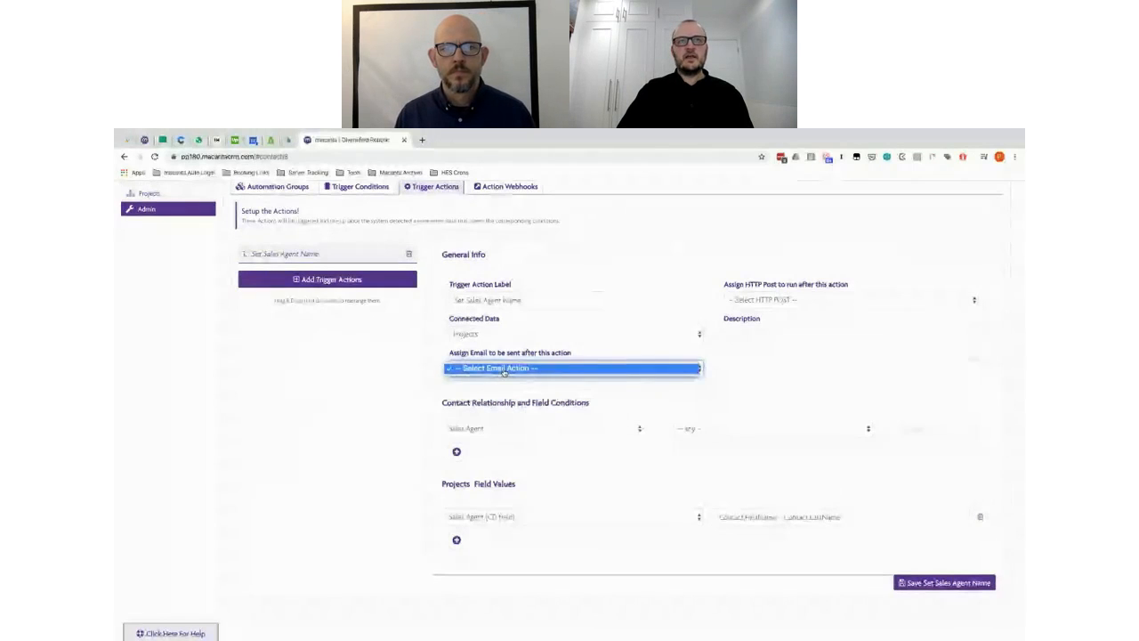
click(433, 365)
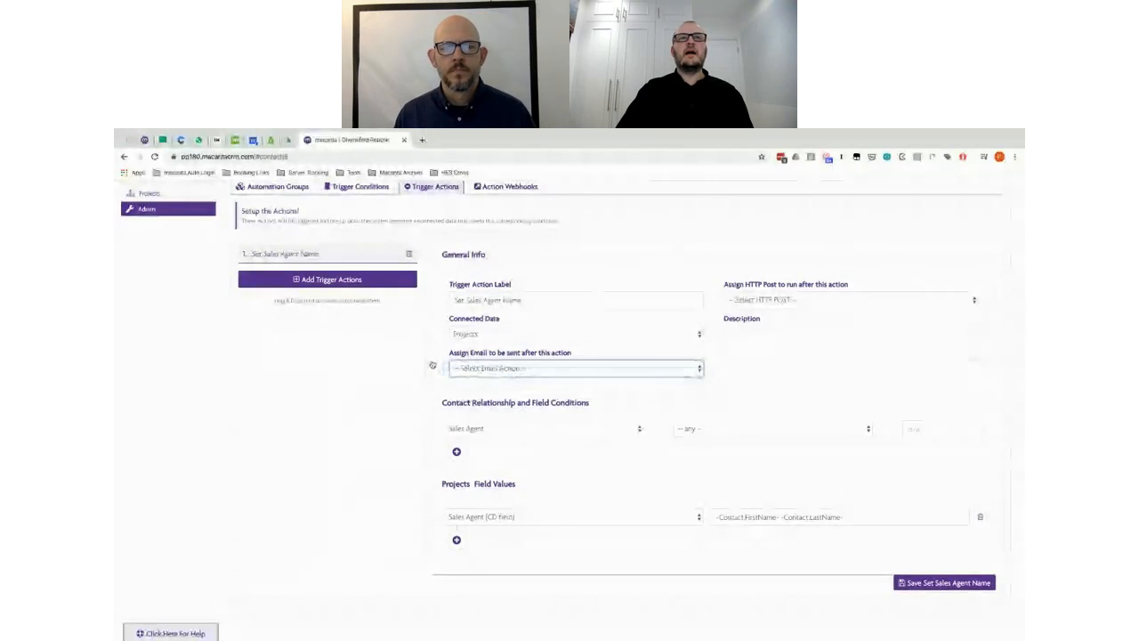
scroll(682, 349, up, 2)
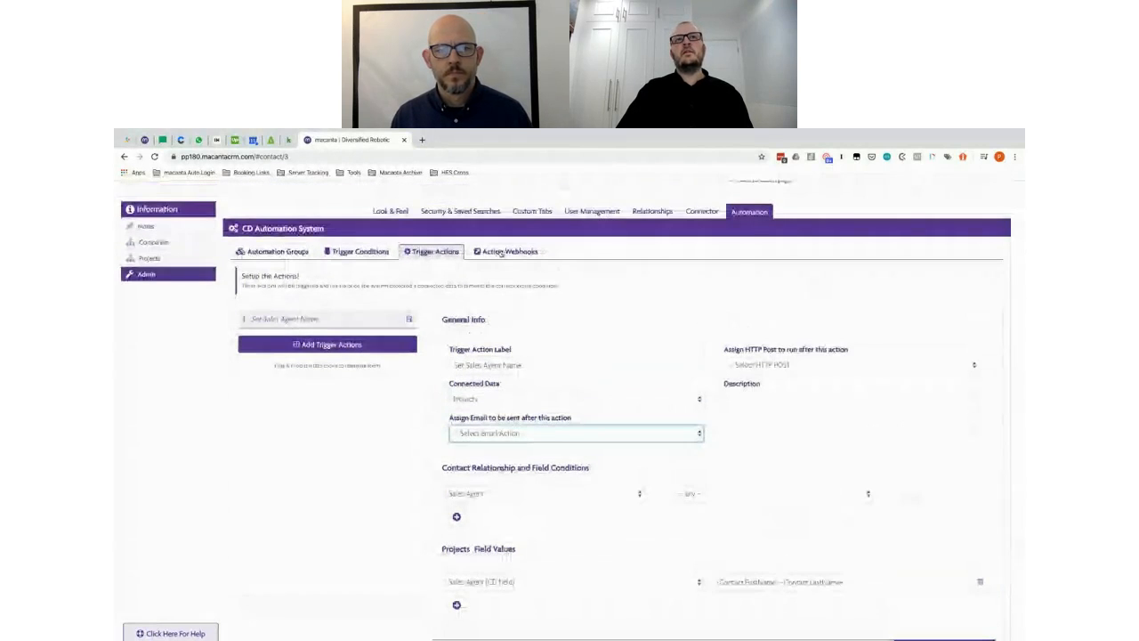
click(503, 253)
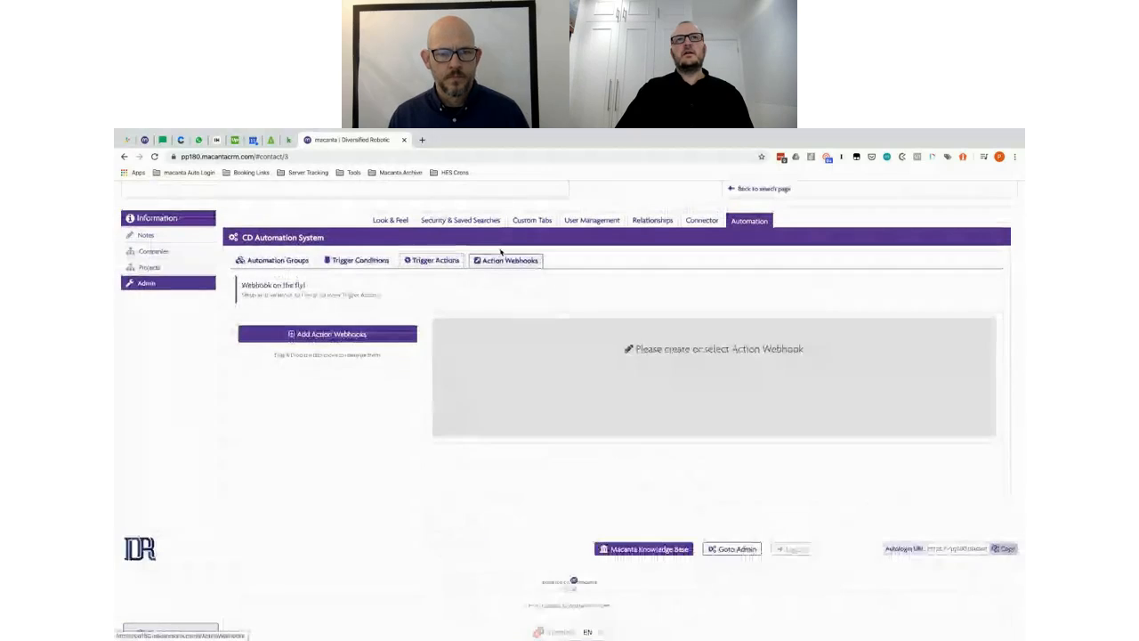
click(323, 334)
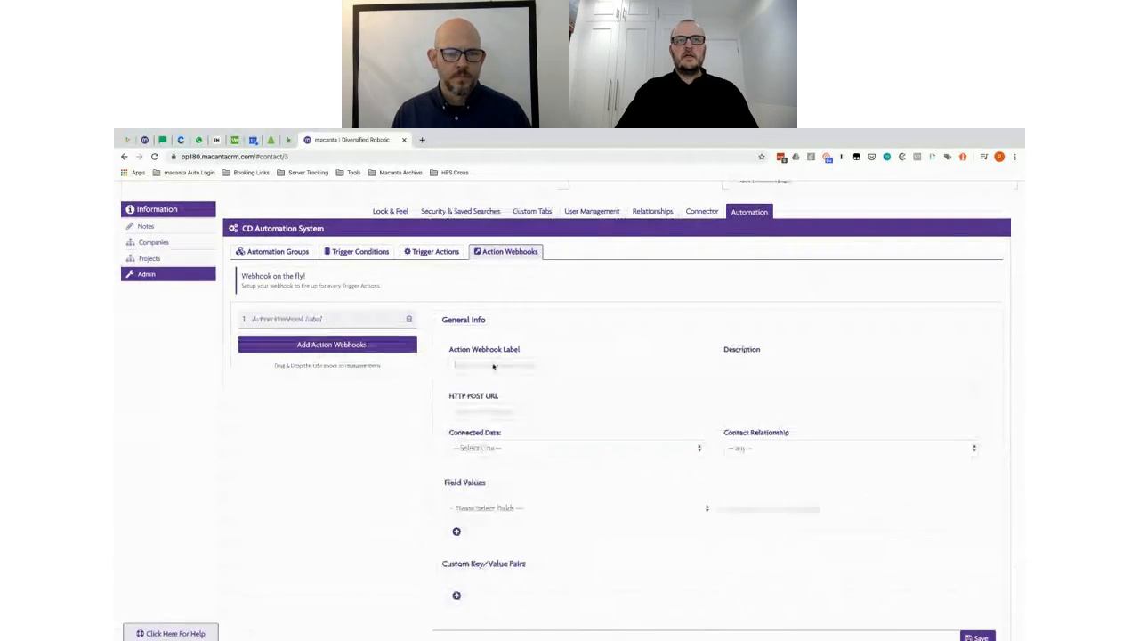
text(Test Webhook)
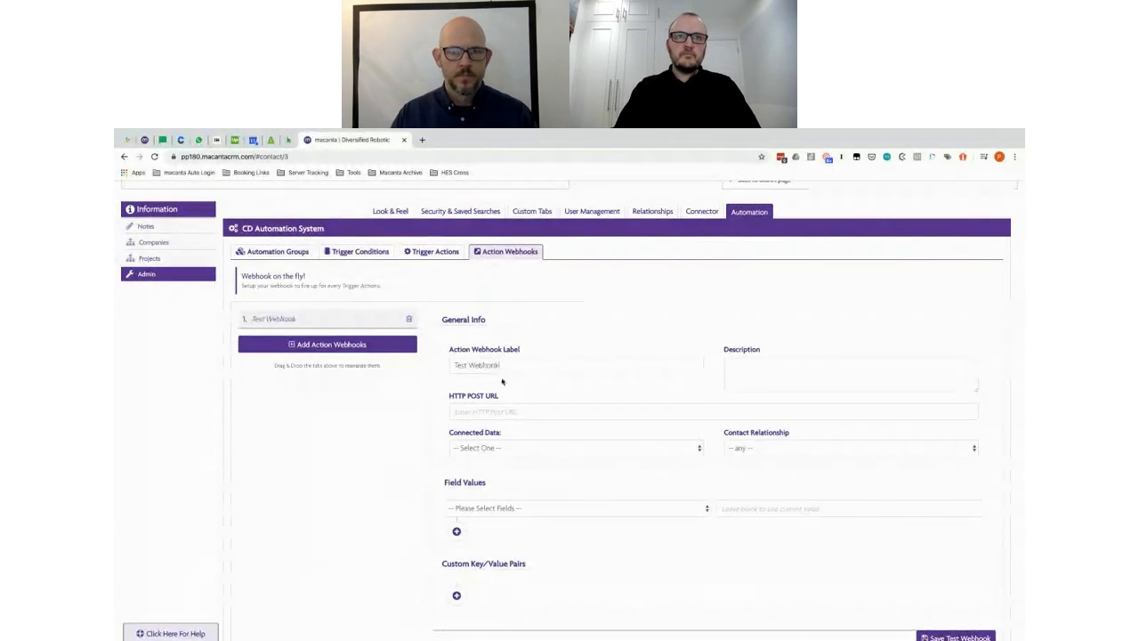
click(488, 412)
text(https:)
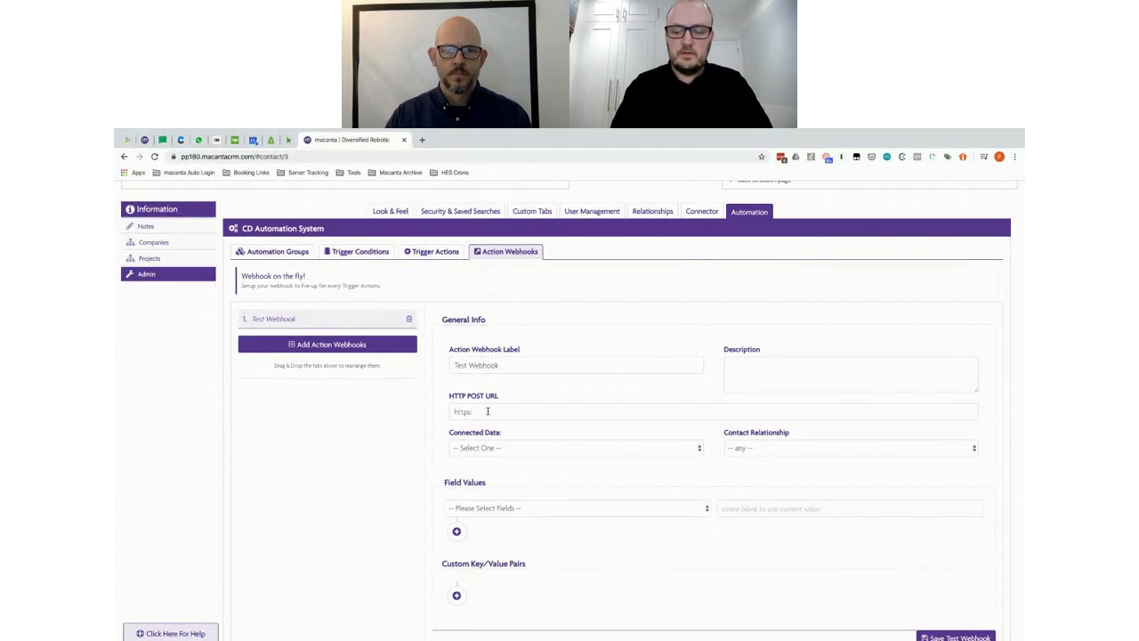
text(//j)
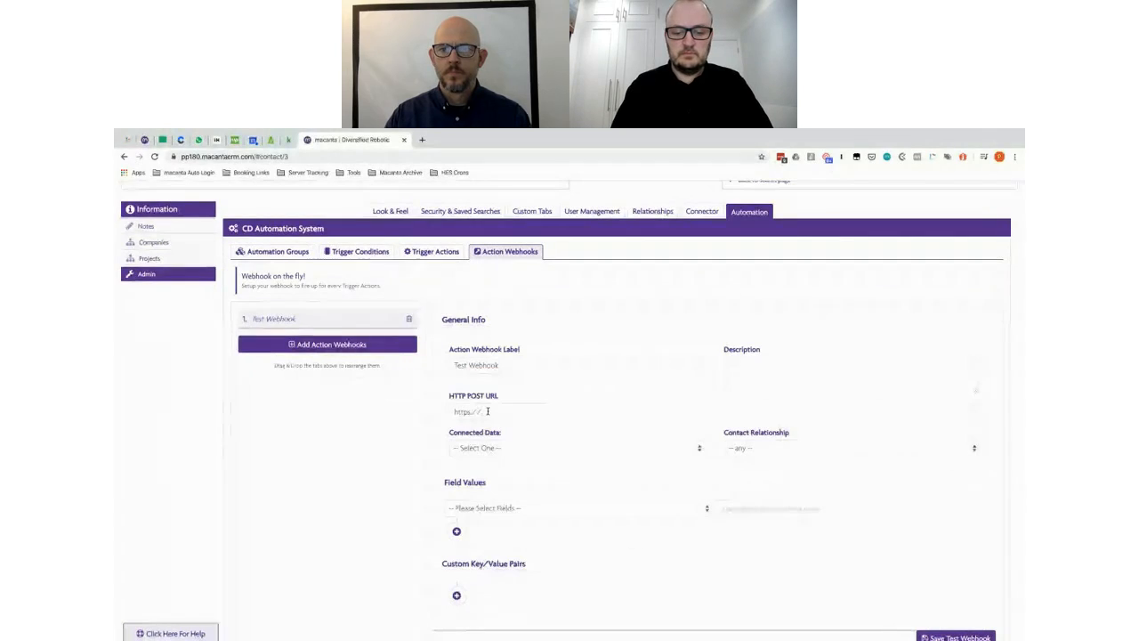
text(oogle.com)
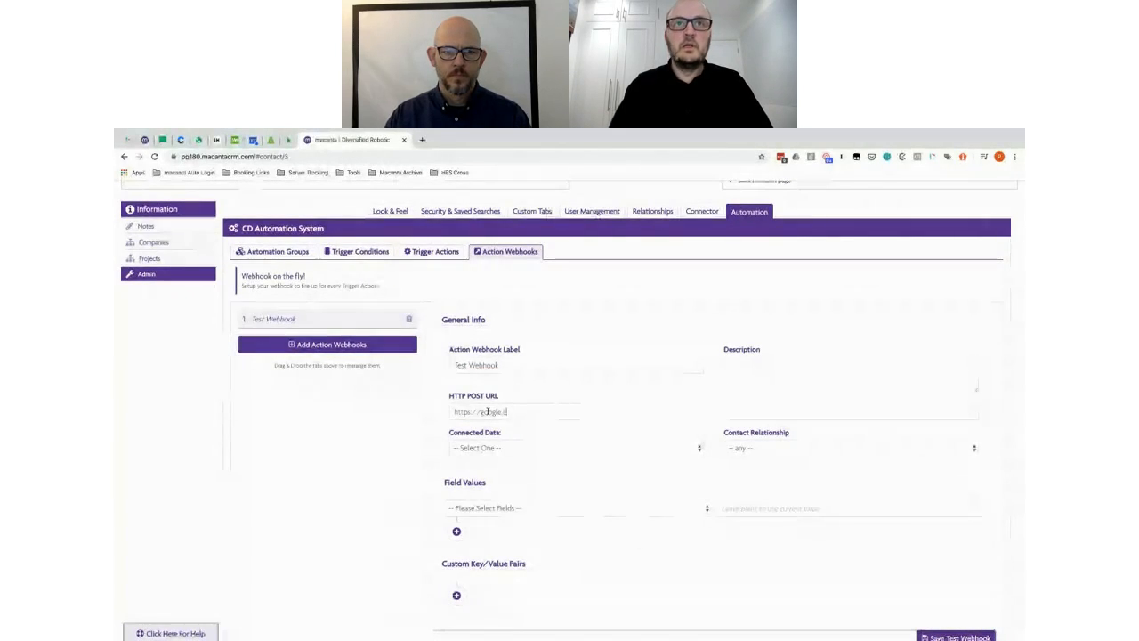
Step: Connect the webhook to Projects with Key Contact relationship, send First Name, and save it
click(587, 452)
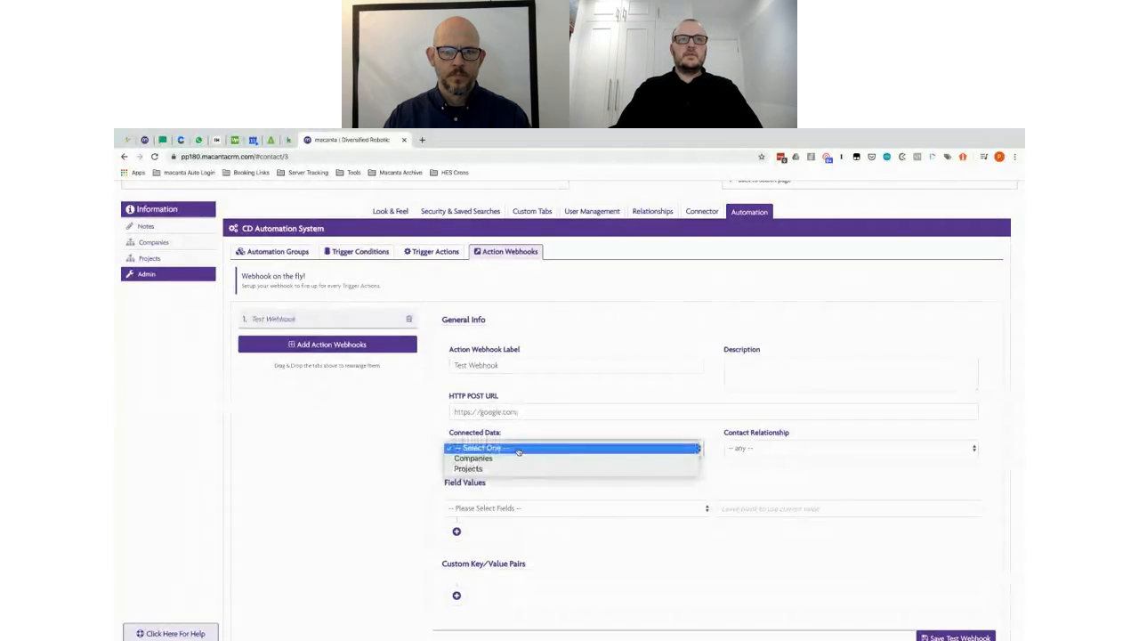
click(729, 447)
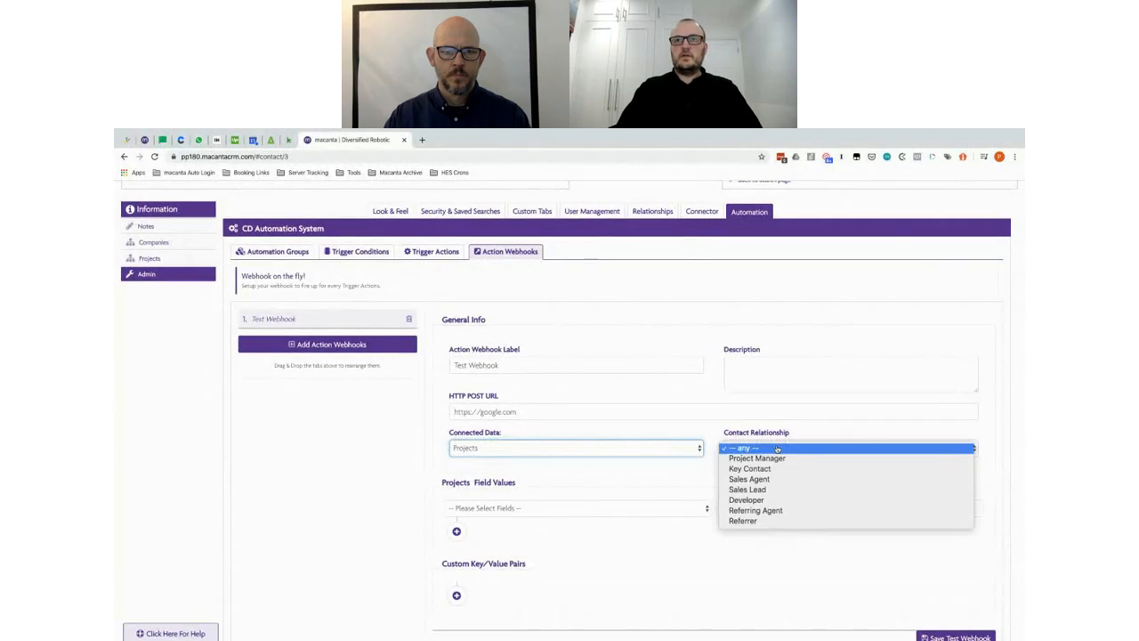
click(766, 469)
scroll(787, 383, down, 2)
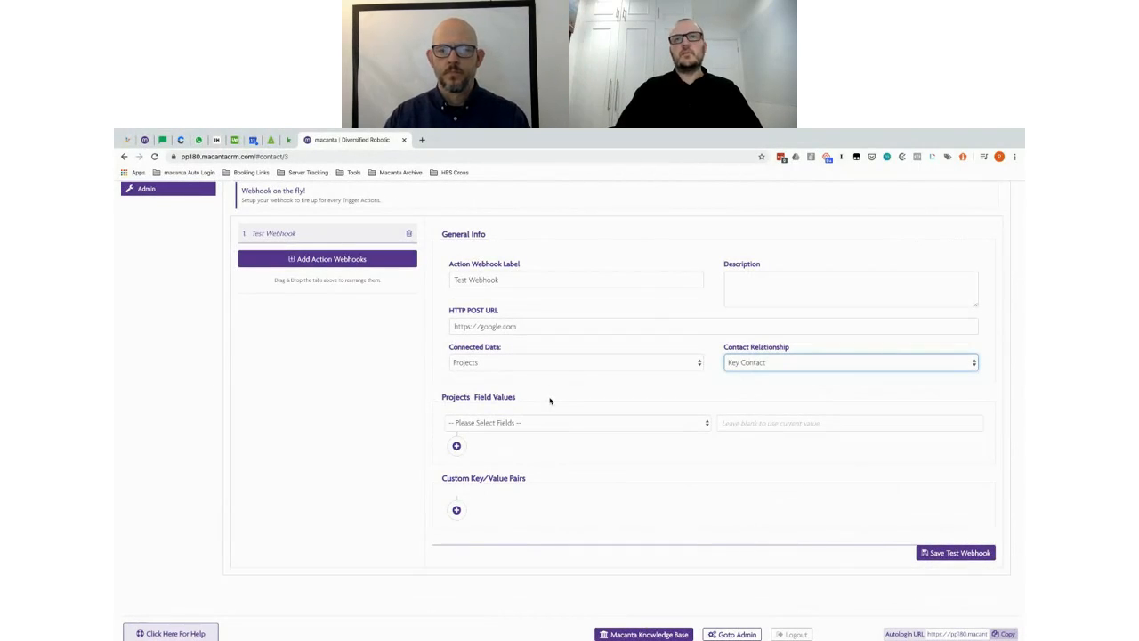
click(514, 428)
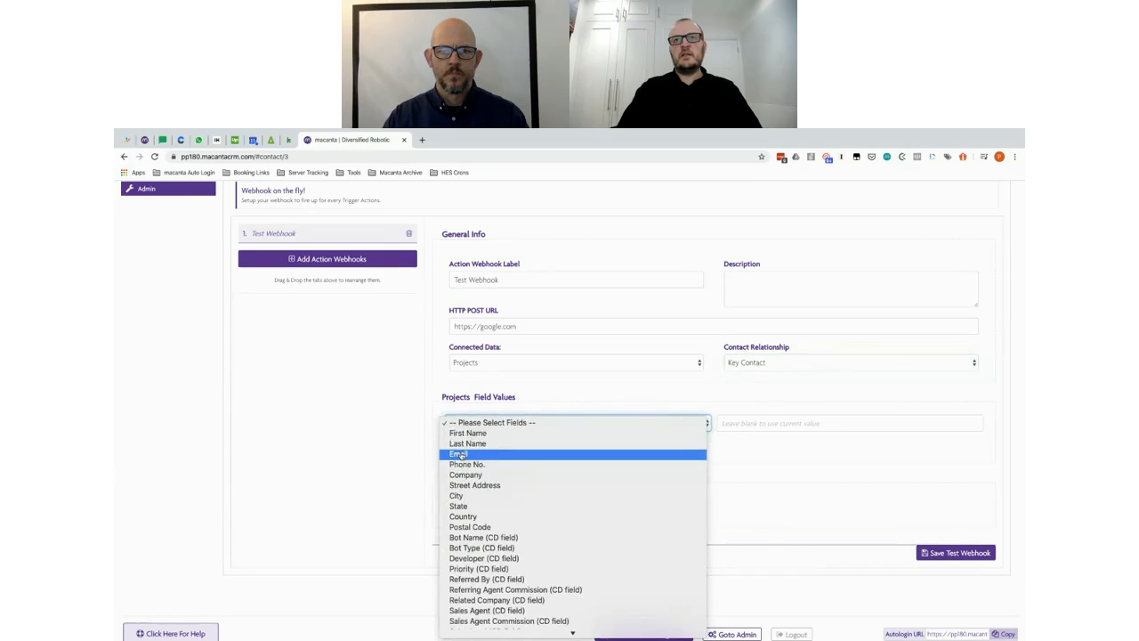
click(616, 397)
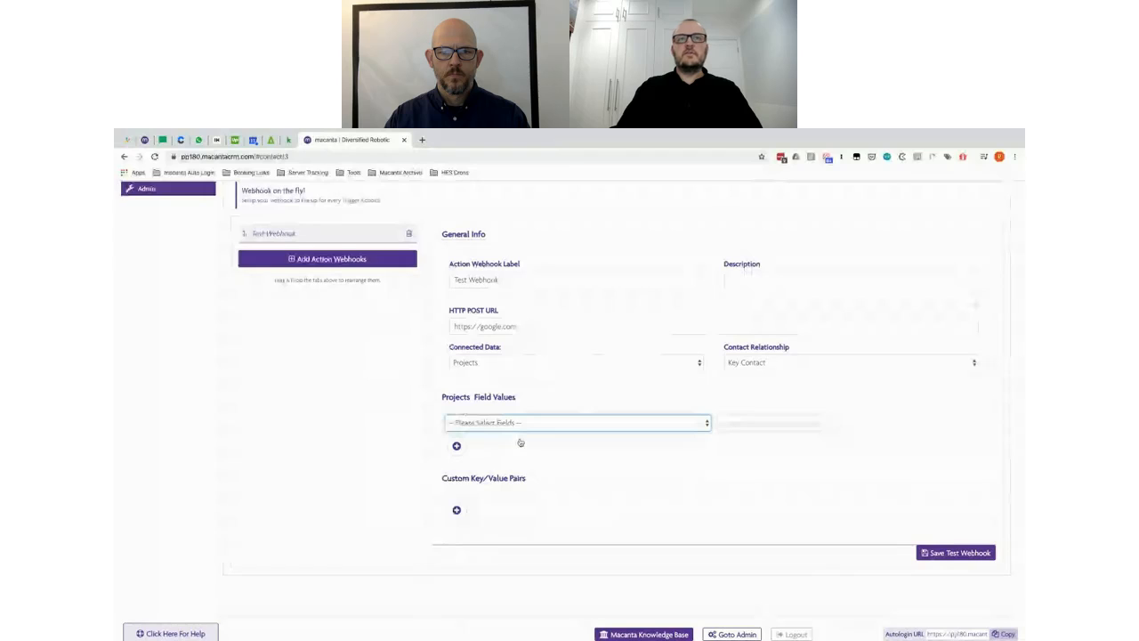
click(484, 428)
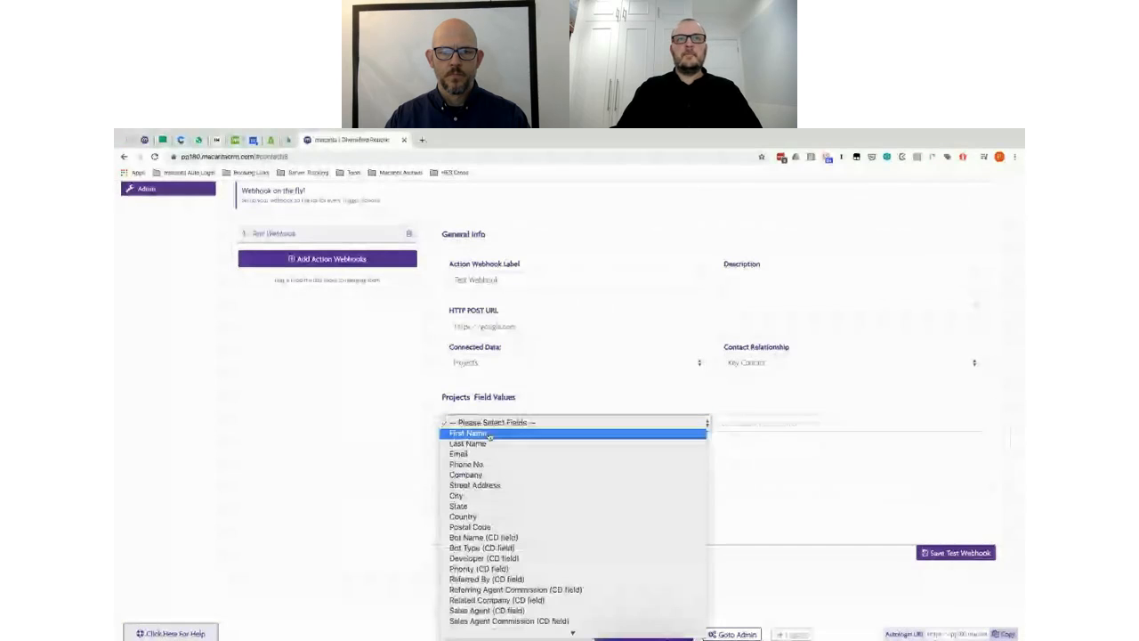
click(490, 433)
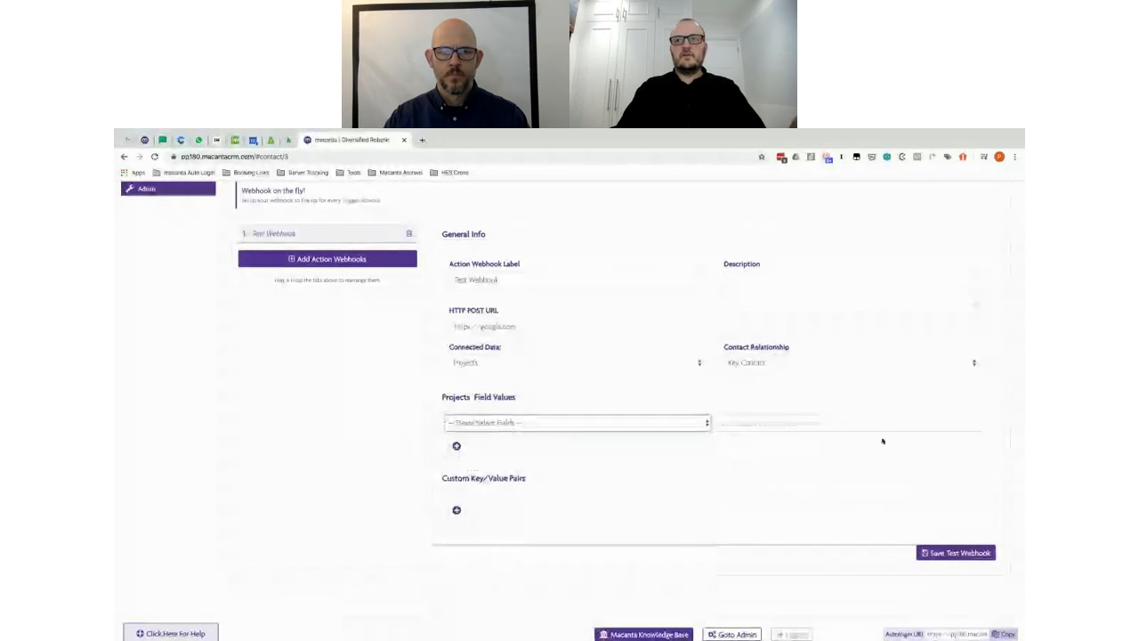
click(944, 555)
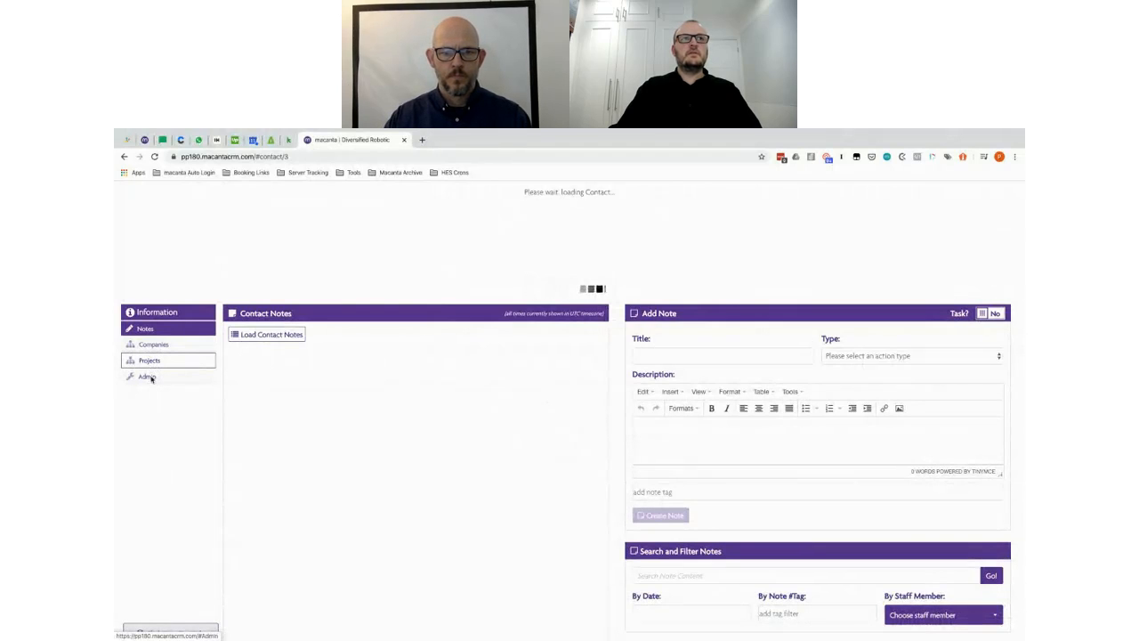
Step: Go back to Admin's Automation Groups, showing the Projects group with Sales Agent Not Set
click(143, 378)
scroll(662, 360, down, 3)
scroll(389, 405, down, 1)
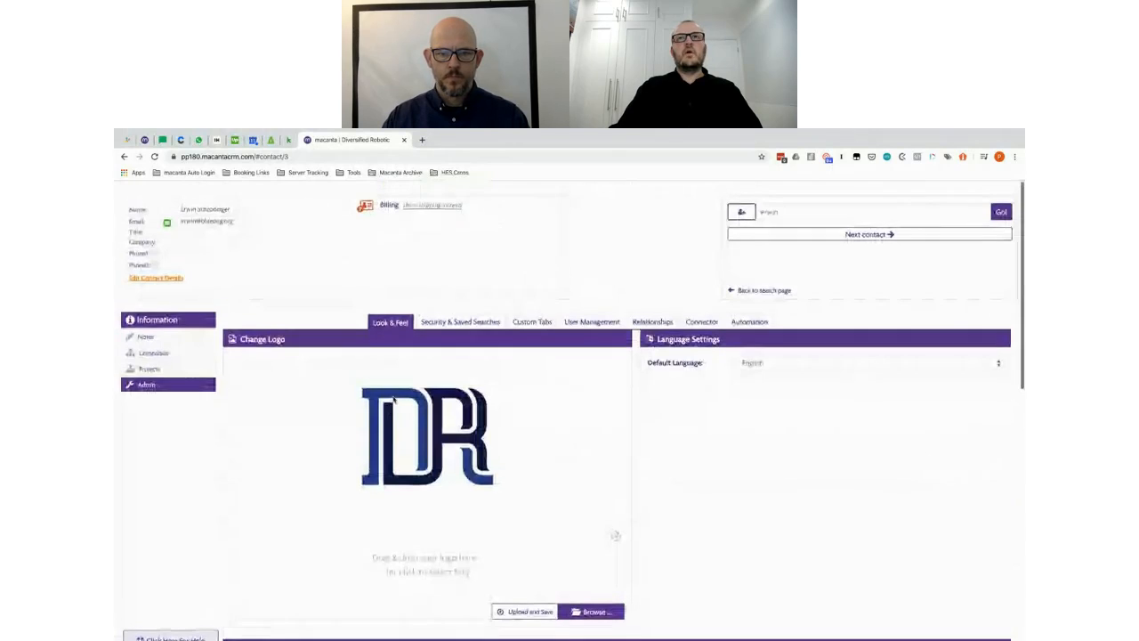
click(748, 319)
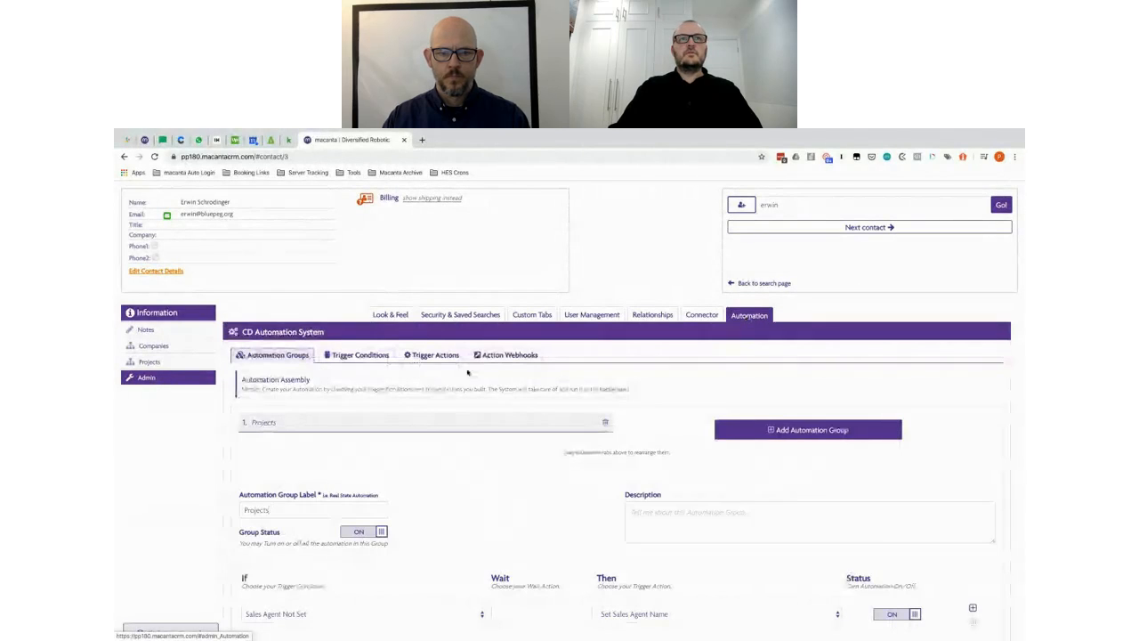
Step: Review the Set Sales Agent Name action's HTTP post and email action choices, leaving them unchanged
click(432, 355)
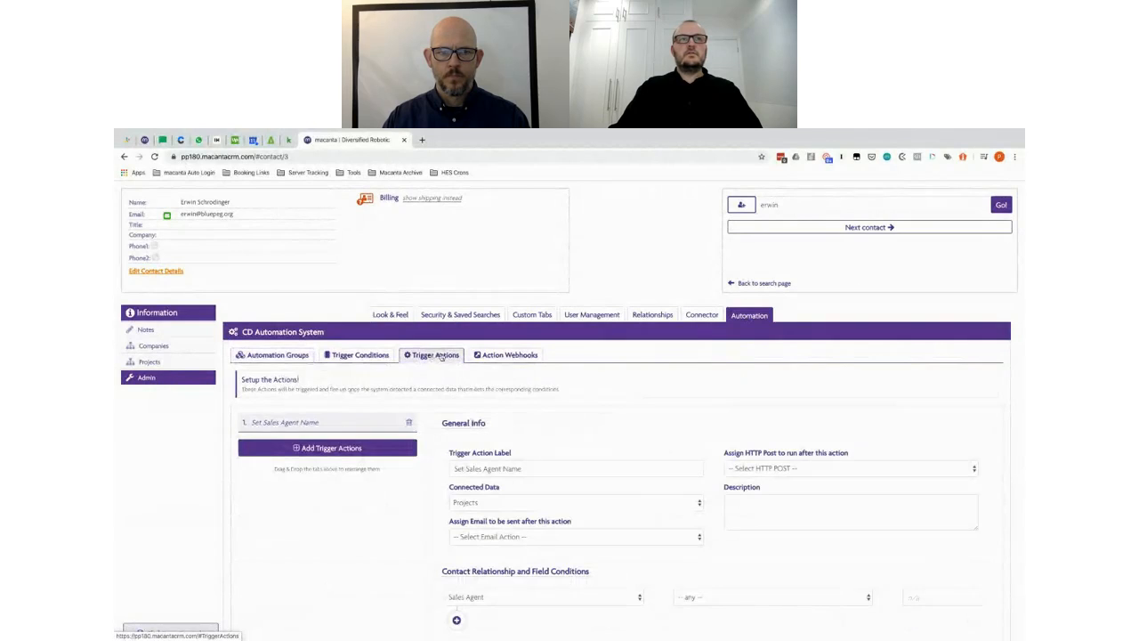
scroll(651, 333, down, 2)
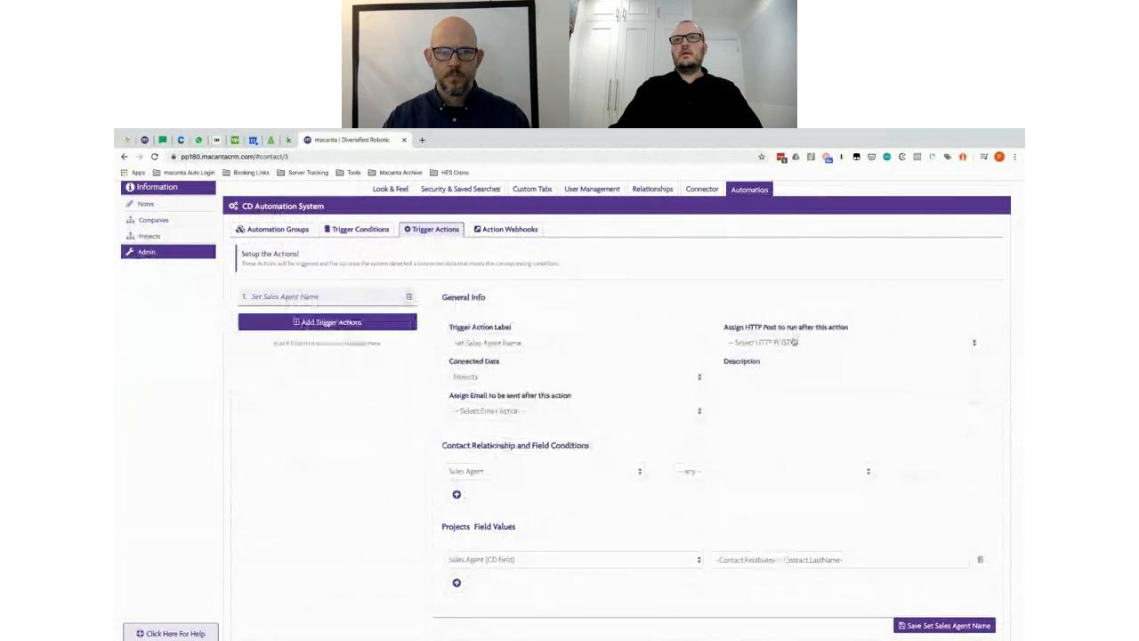
click(766, 343)
click(767, 355)
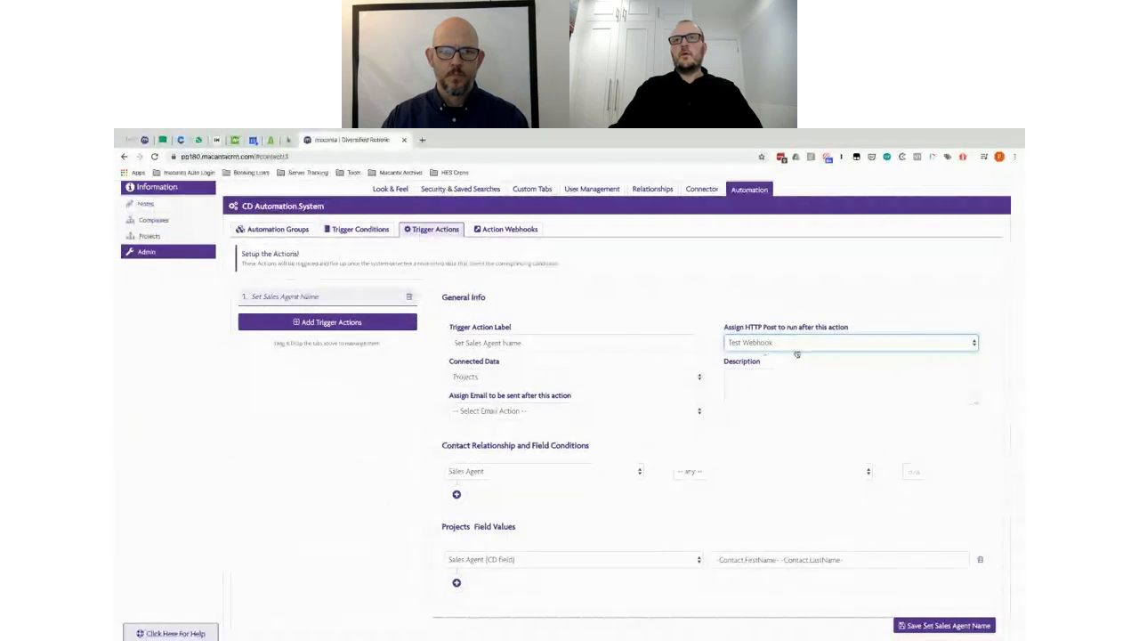
click(794, 345)
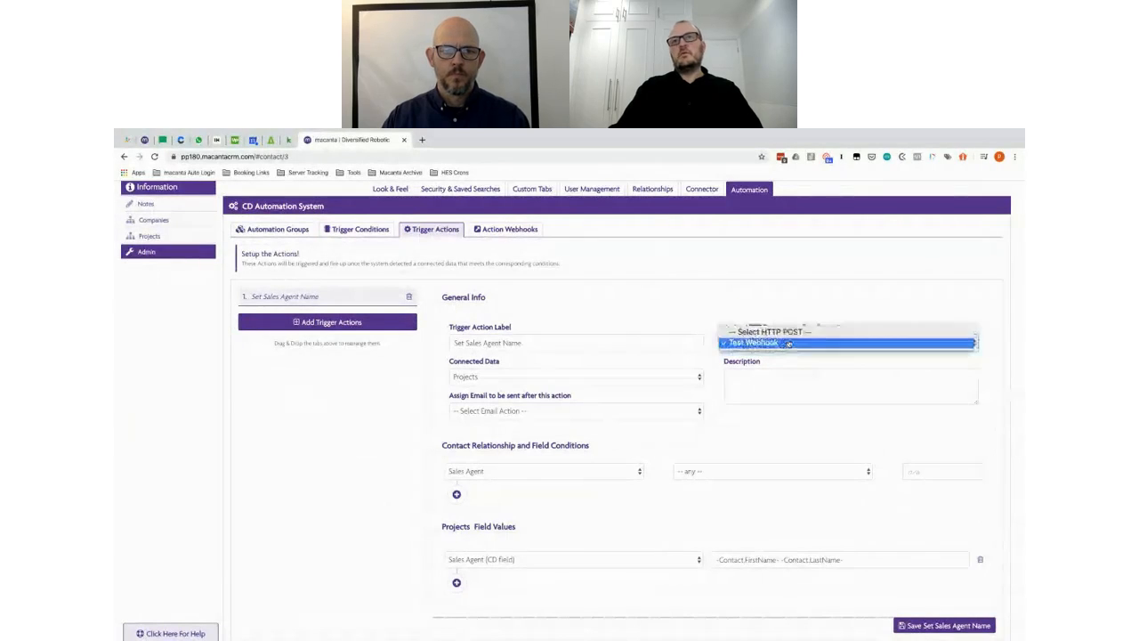
click(659, 304)
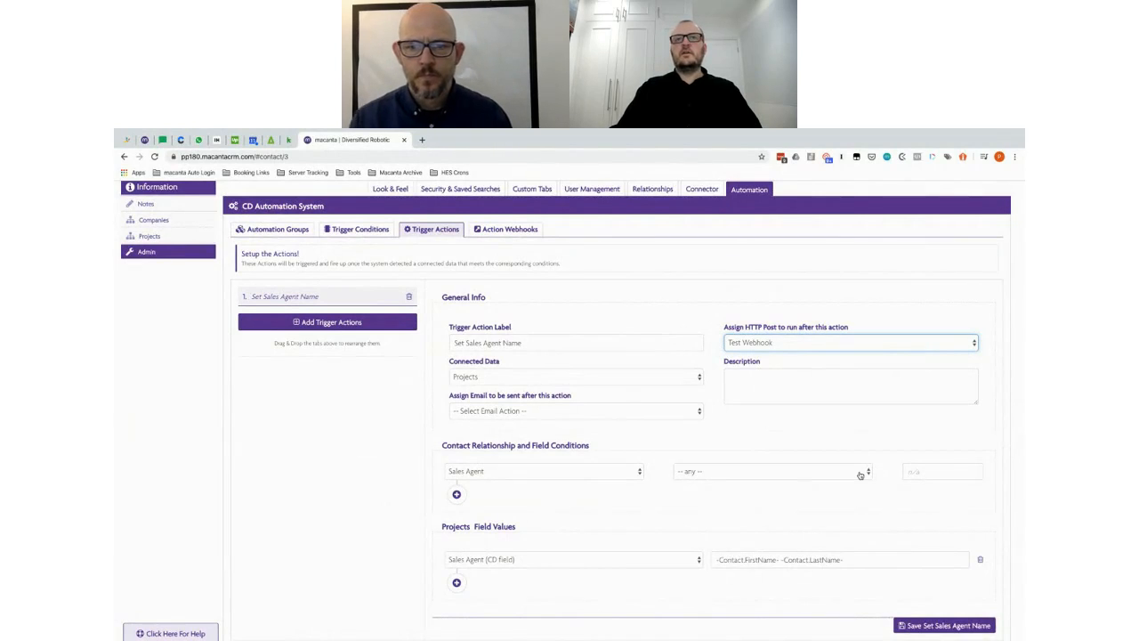
click(521, 412)
click(521, 413)
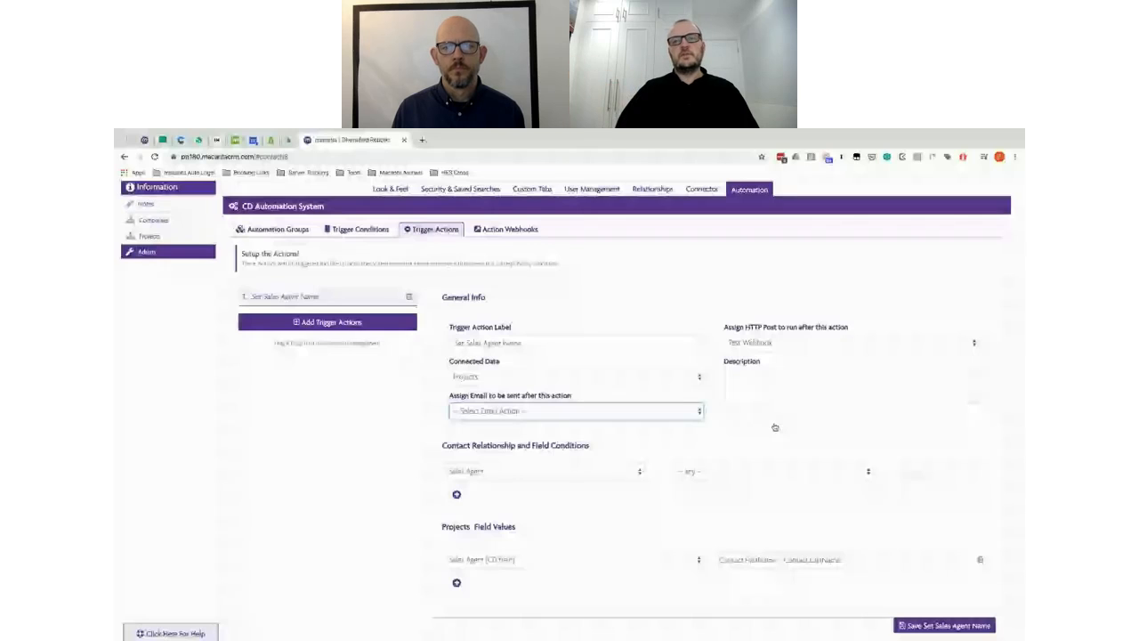
Step: Set Assign HTTP Post to '-- Select HTTP POST --' instead of Test Webhook
click(801, 343)
click(792, 328)
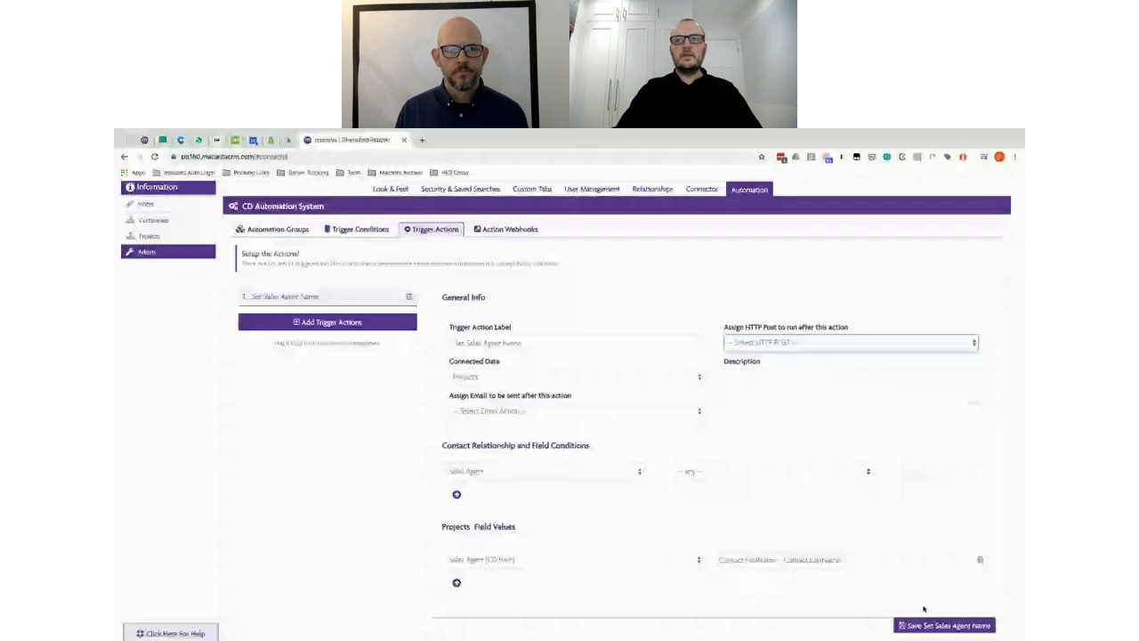
click(376, 469)
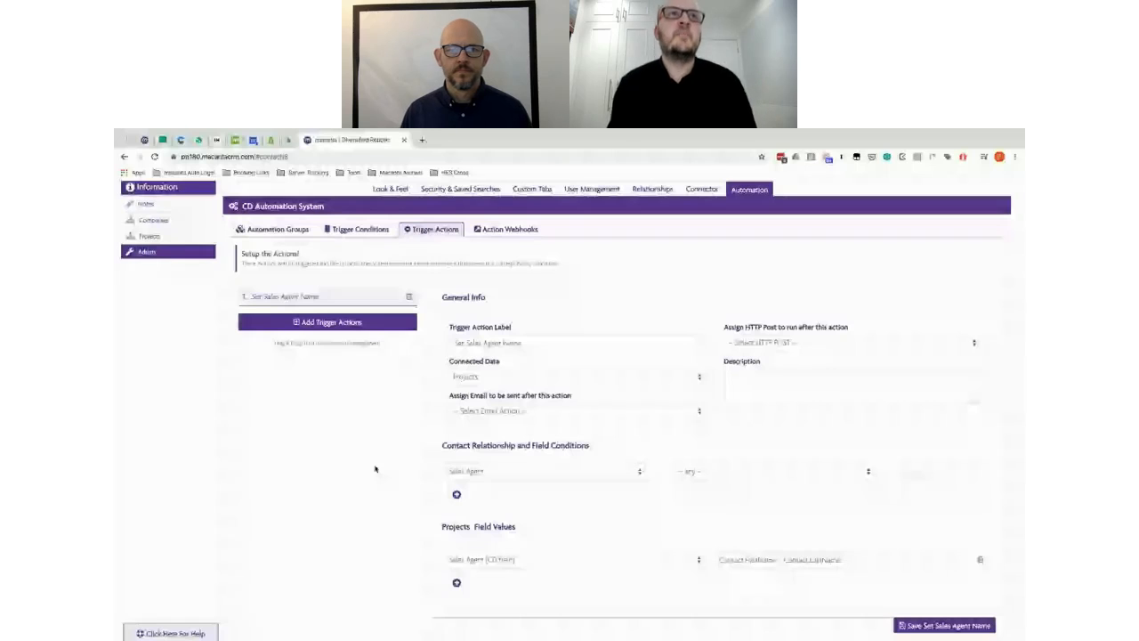
scroll(664, 259, up, 1)
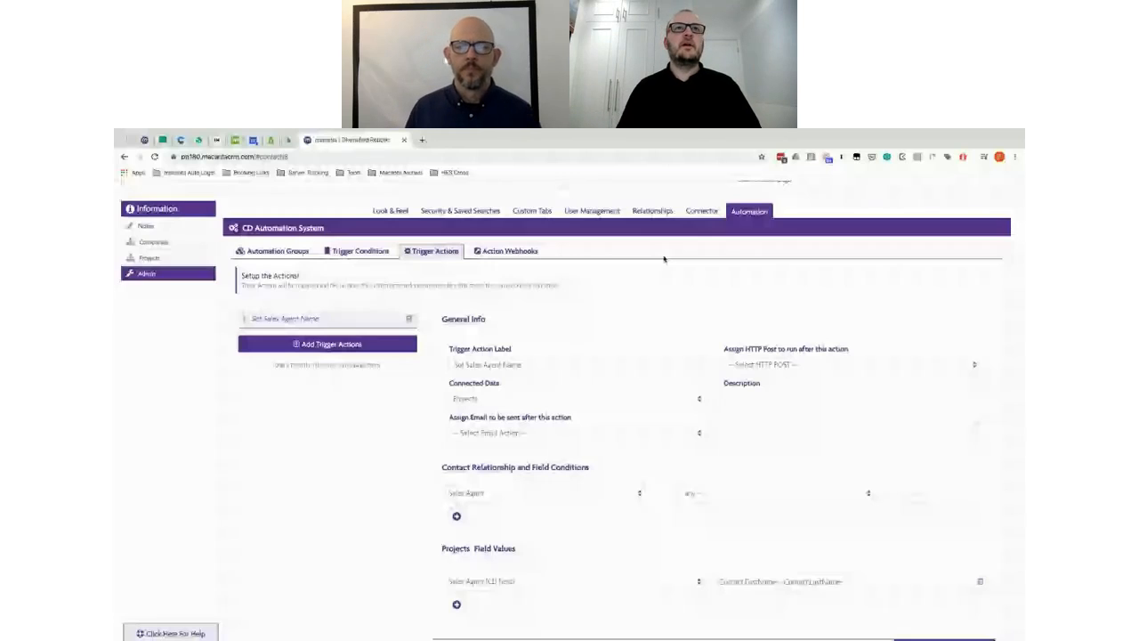
Step: Show the Automation Groups tab with the Projects group's Sales Agent Not Set → Set Sales Agent Name rule
click(323, 345)
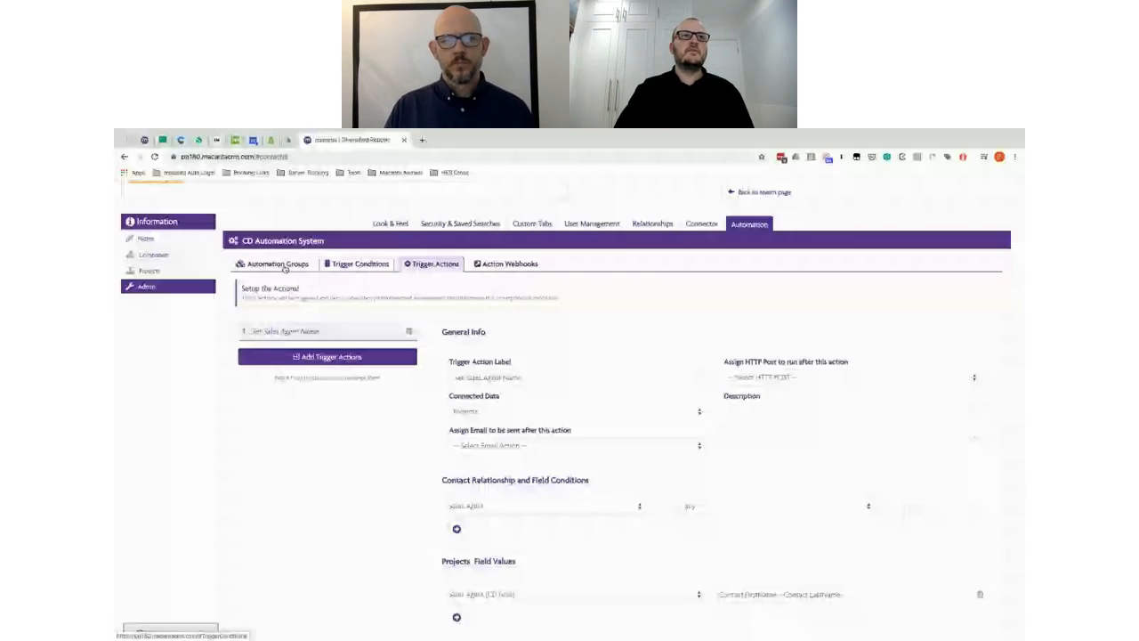
click(278, 264)
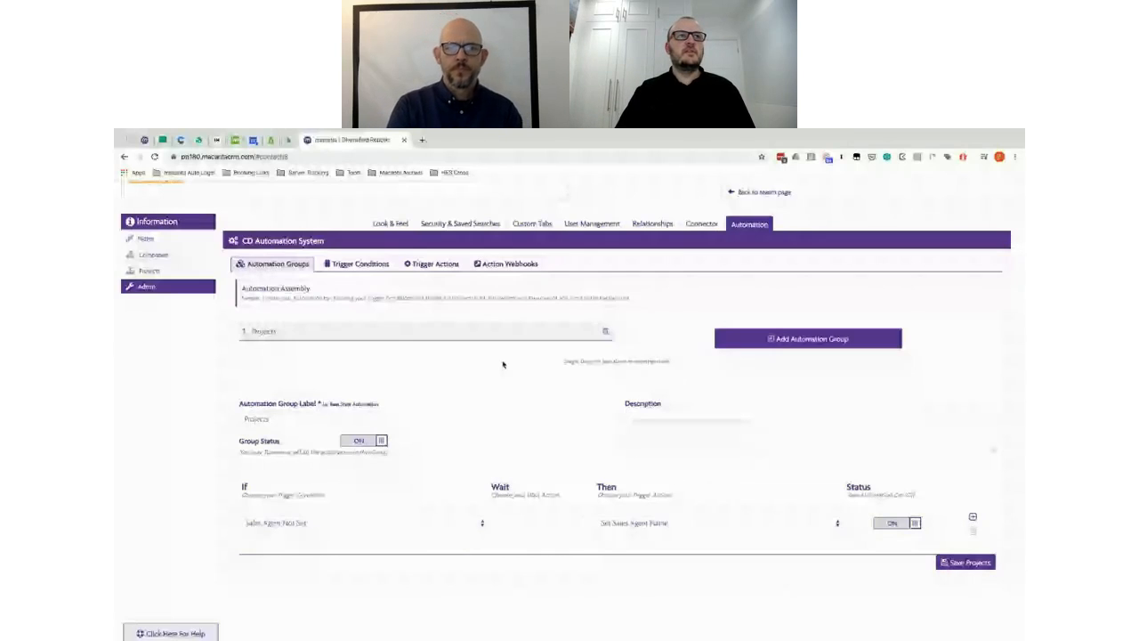
Step: Open the contact's Companies section to see Red Peg Group's company details
click(152, 255)
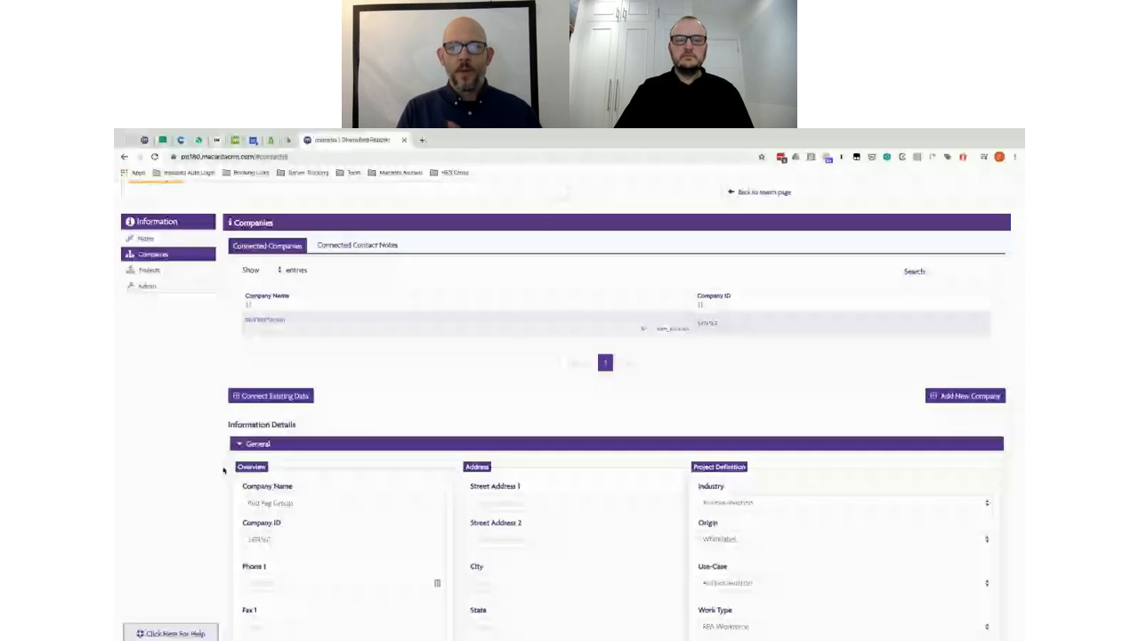
Step: Switch the contact page to its Projects section, listing the Red Peg Group project
scroll(223, 470, down, 1)
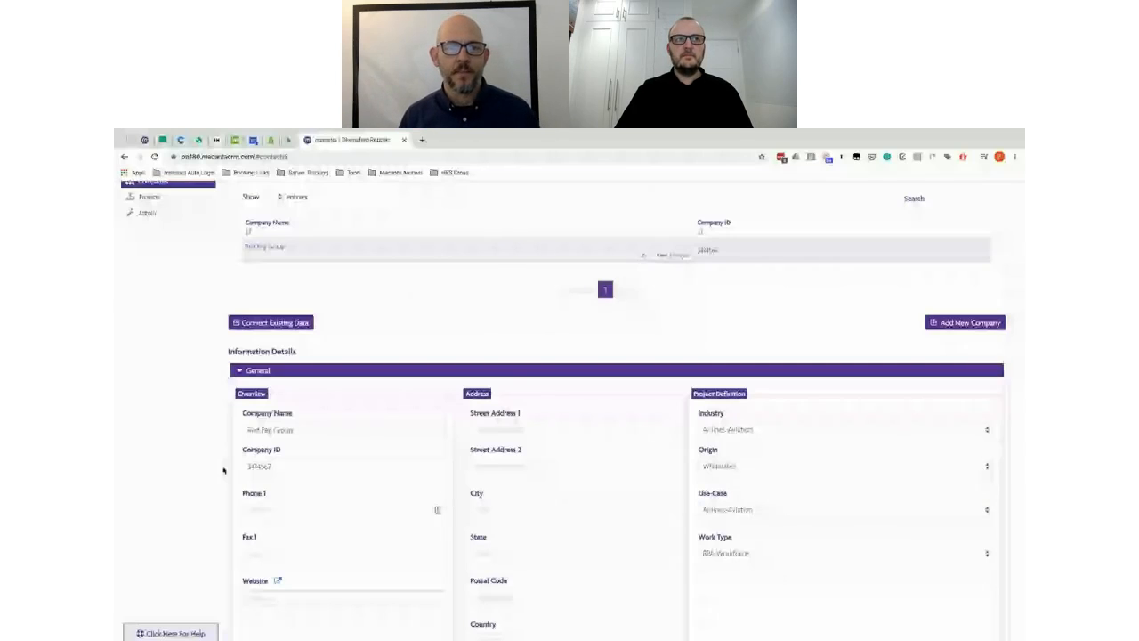
click(149, 196)
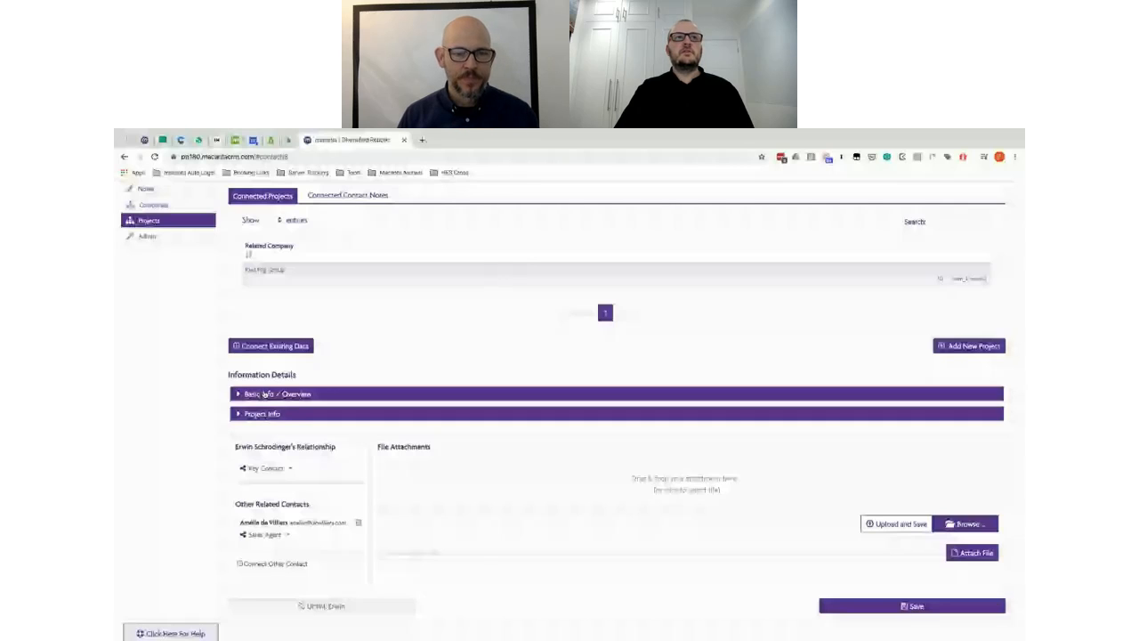
Step: Expand the Red Peg Group project's Basic Info / Overview section
click(266, 394)
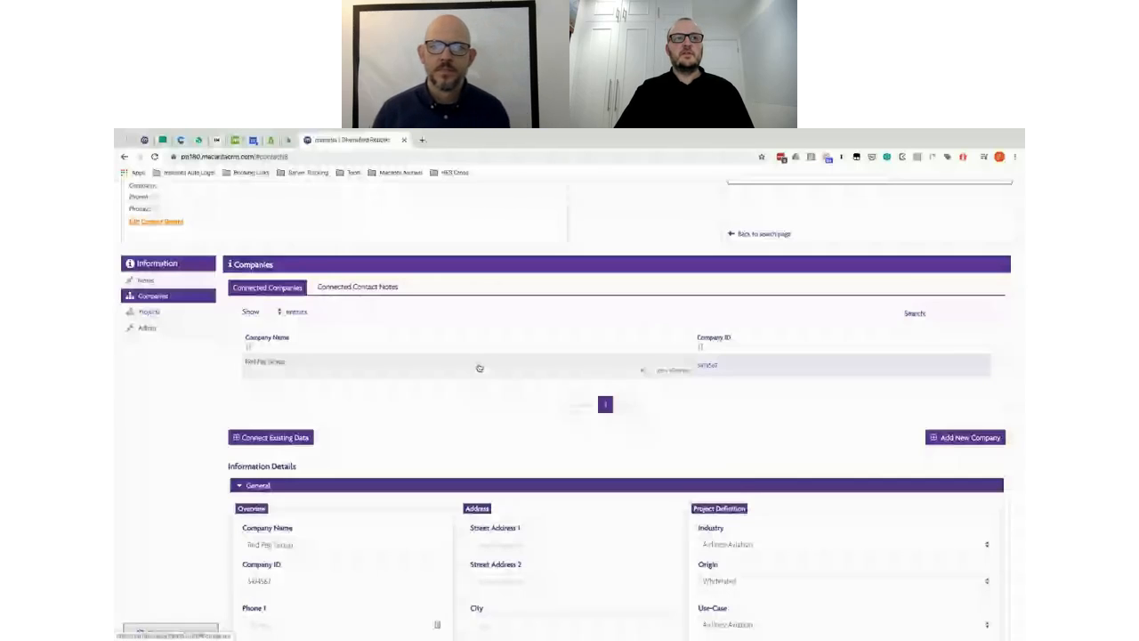
Step: Collapse Red Peg Group's General company details and return to the contact's Projects
scroll(499, 352, down, 3)
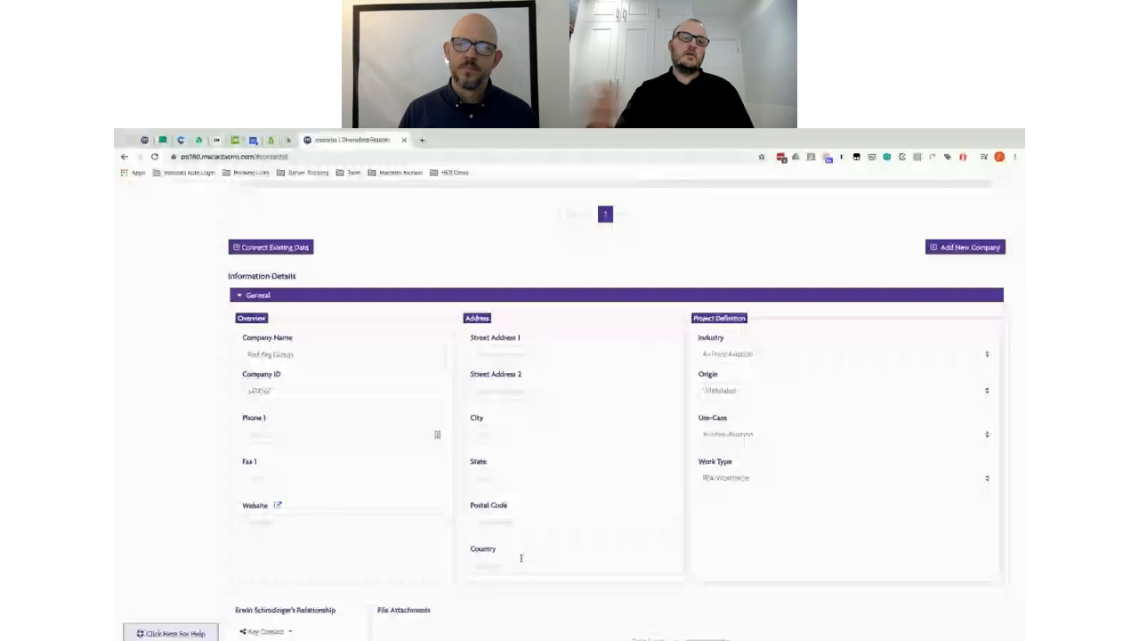
scroll(519, 394, up, 2)
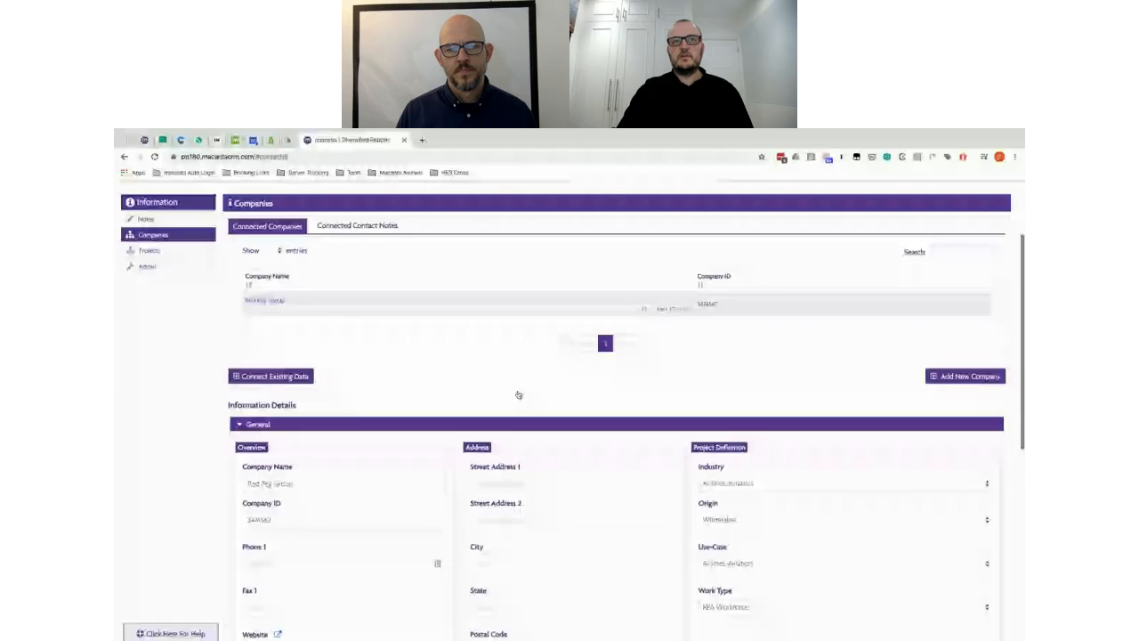
scroll(519, 394, down, 2)
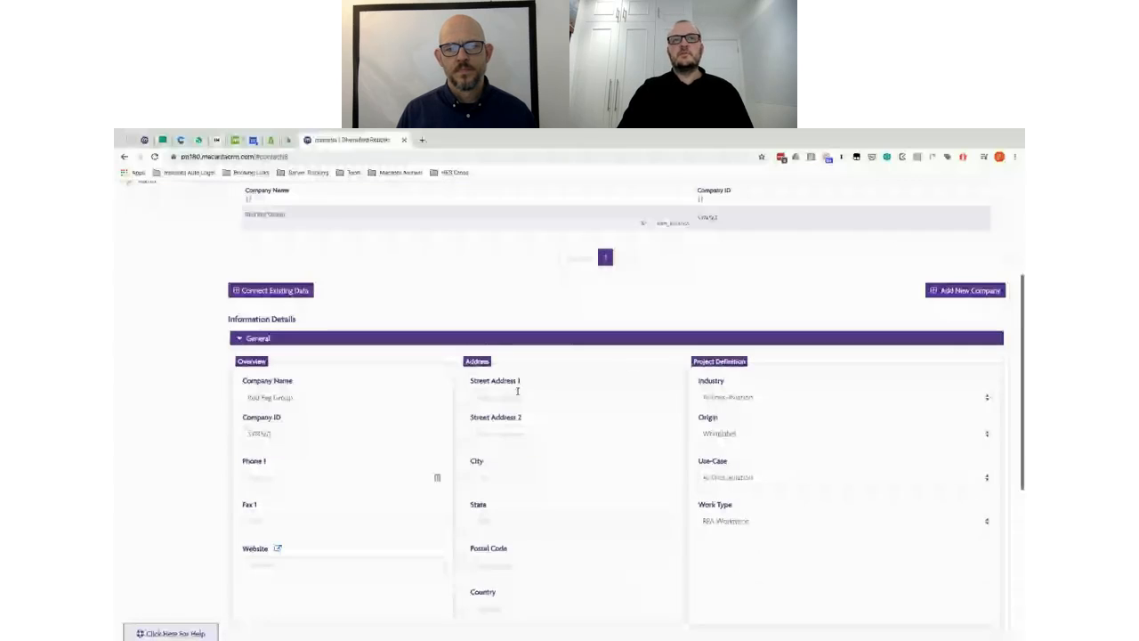
scroll(524, 468, up, 1)
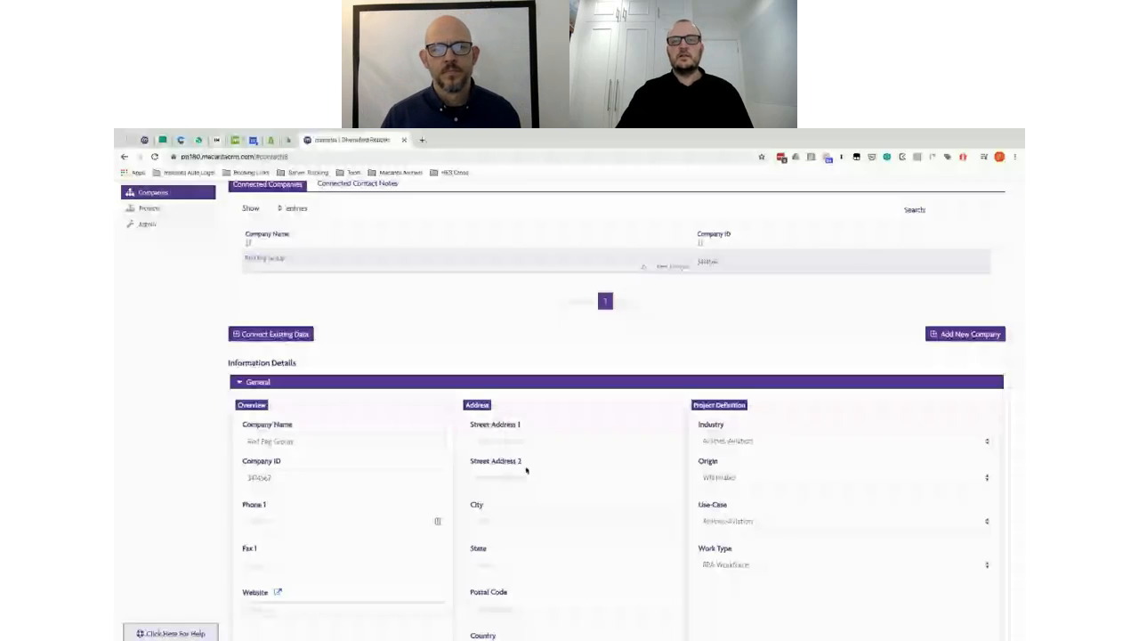
scroll(495, 358, down, 1)
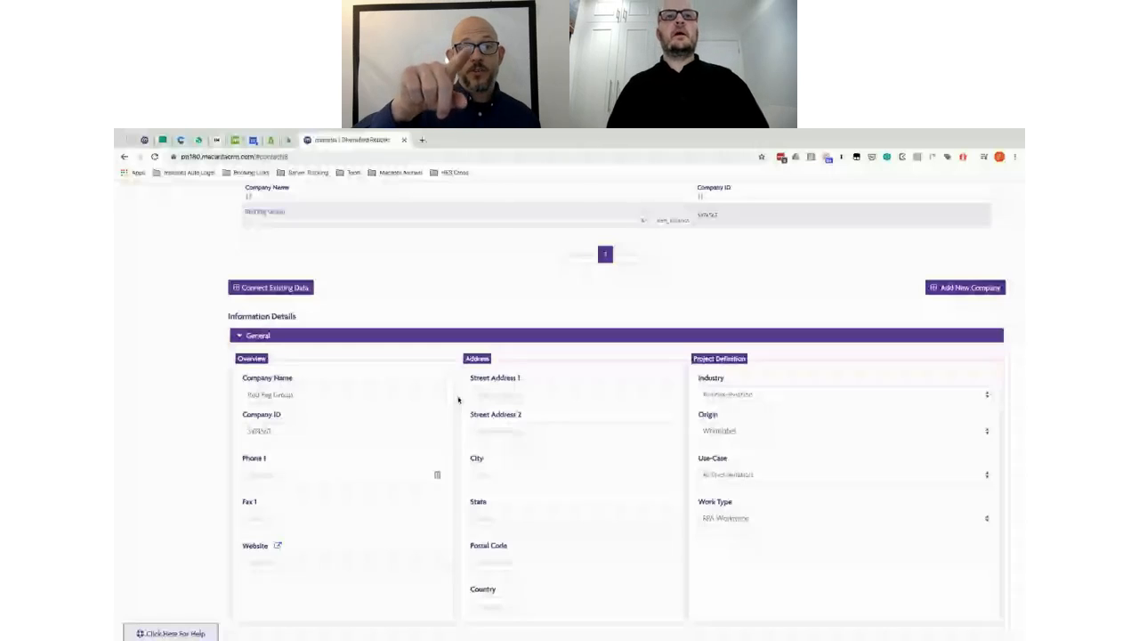
scroll(459, 400, down, 1)
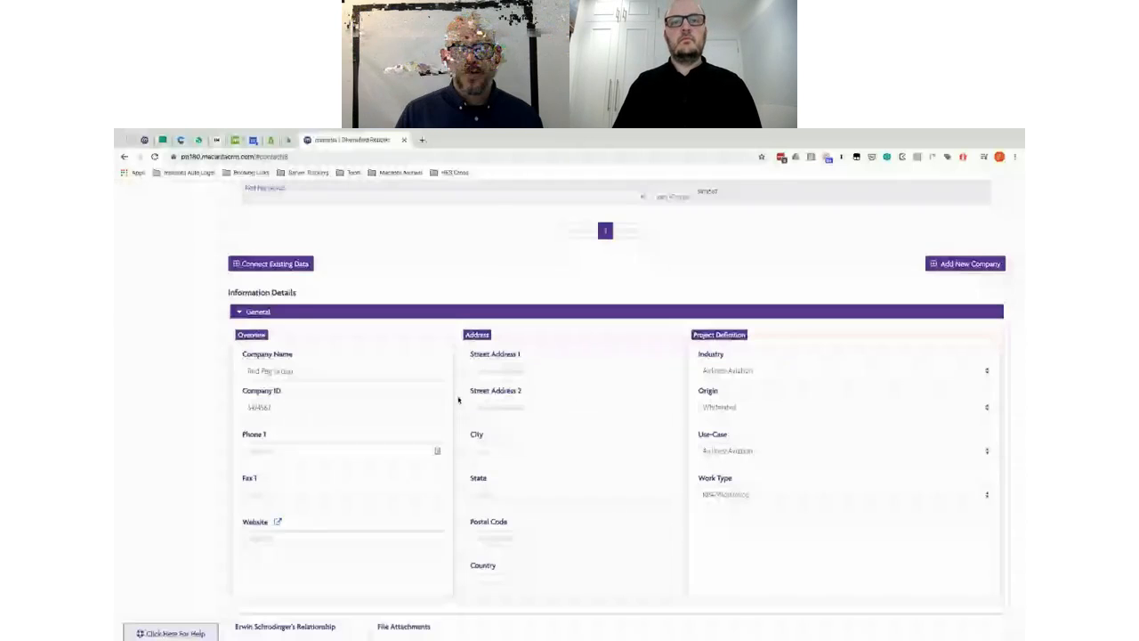
scroll(458, 399, up, 3)
scroll(459, 399, down, 3)
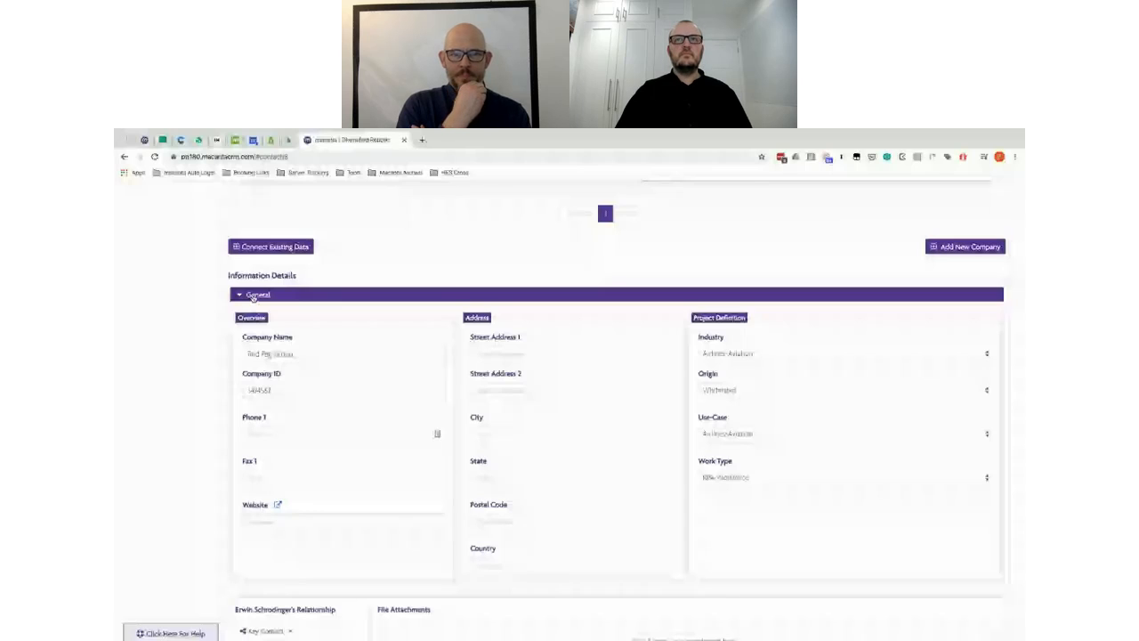
click(254, 297)
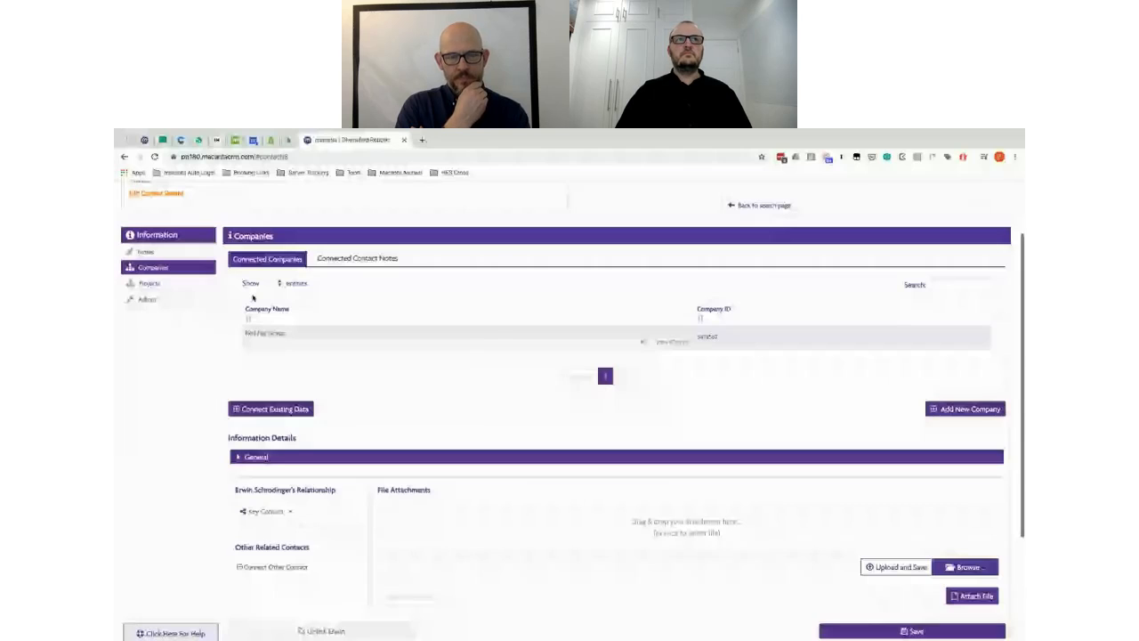
click(149, 283)
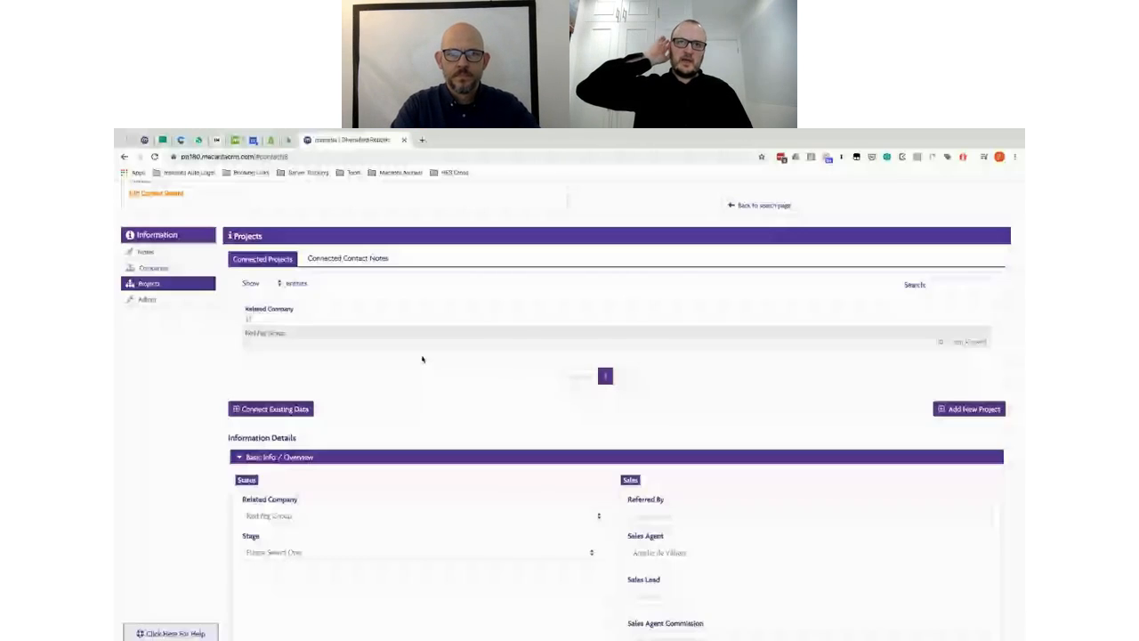
Step: Set the Red Peg Group project's Stage to Pending Requirements
scroll(422, 359, down, 2)
click(298, 410)
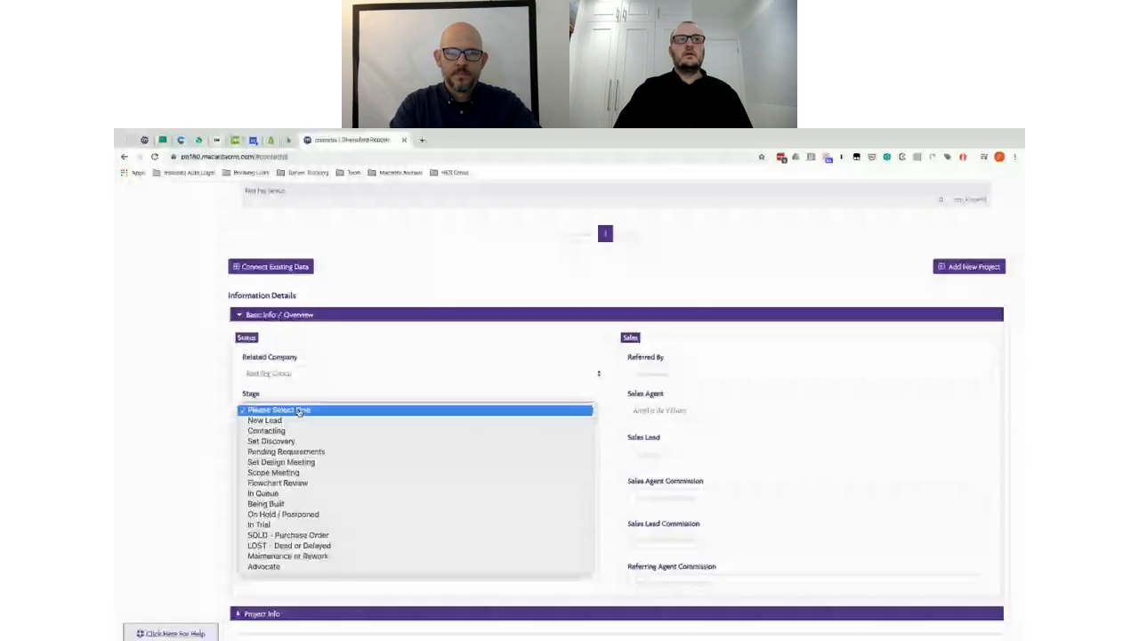
click(286, 442)
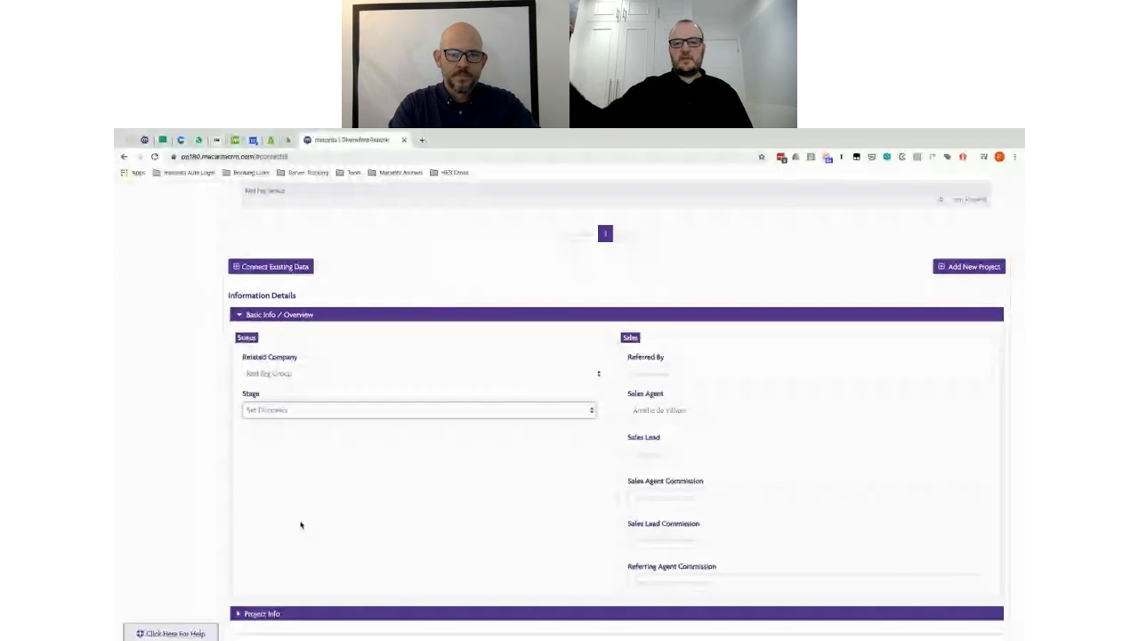
scroll(300, 525, down, 2)
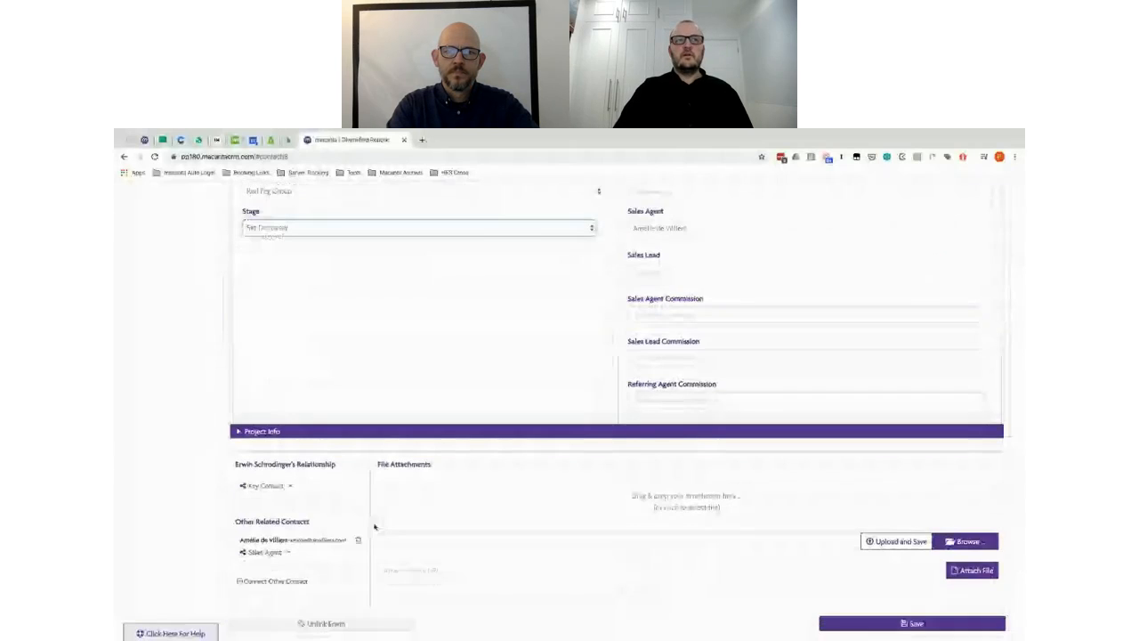
scroll(353, 417, up, 1)
click(279, 346)
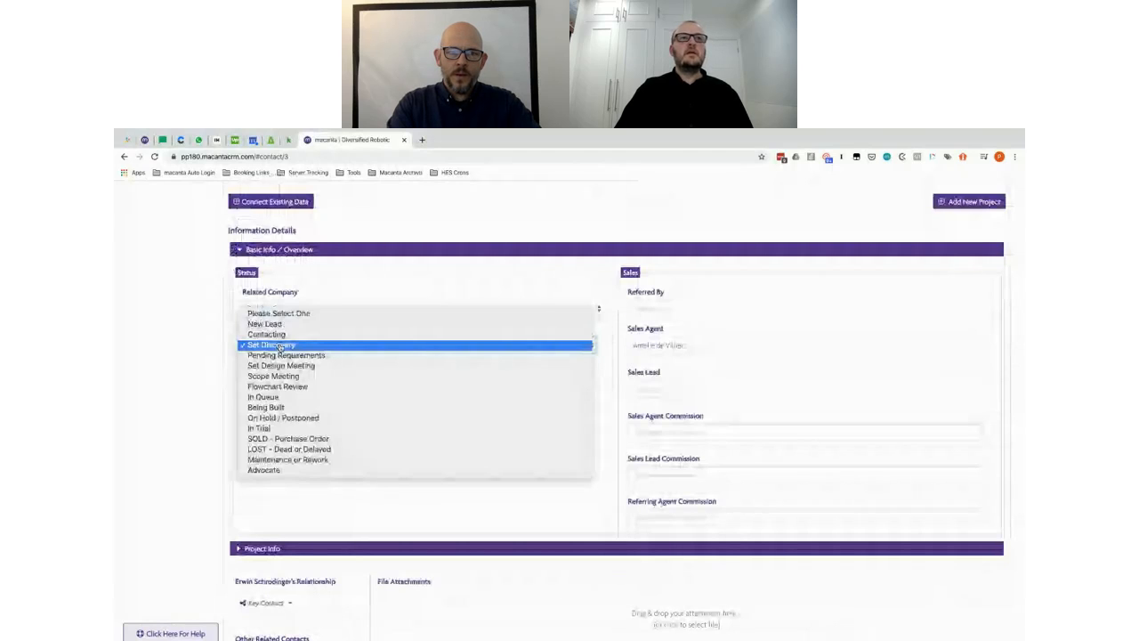
click(287, 355)
scroll(374, 437, down, 1)
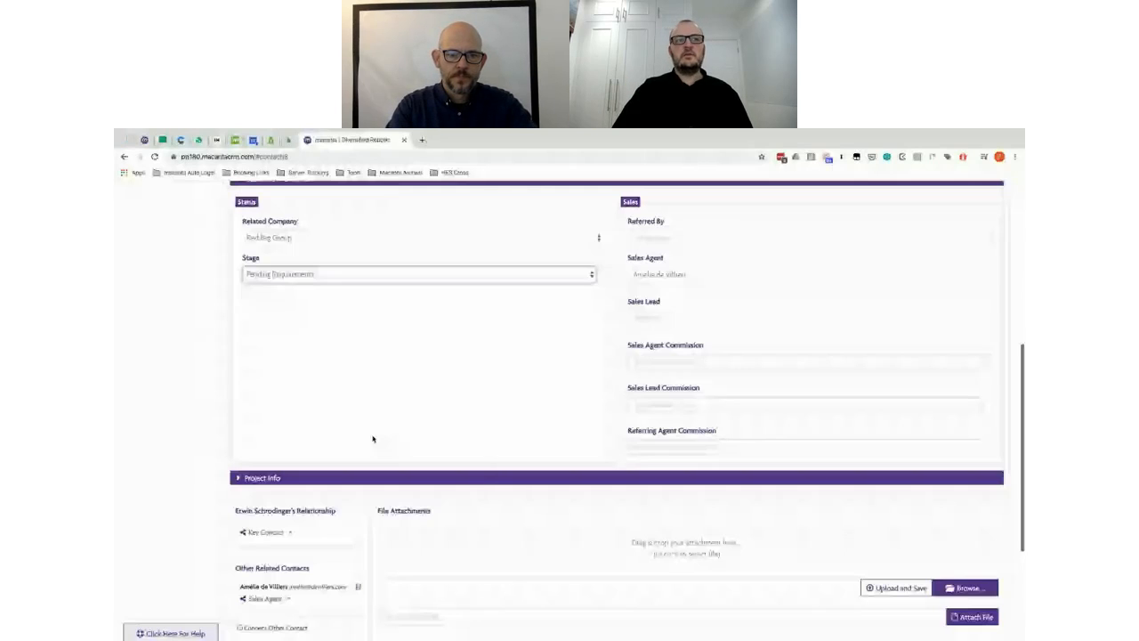
scroll(373, 439, down, 1)
scroll(389, 385, up, 1)
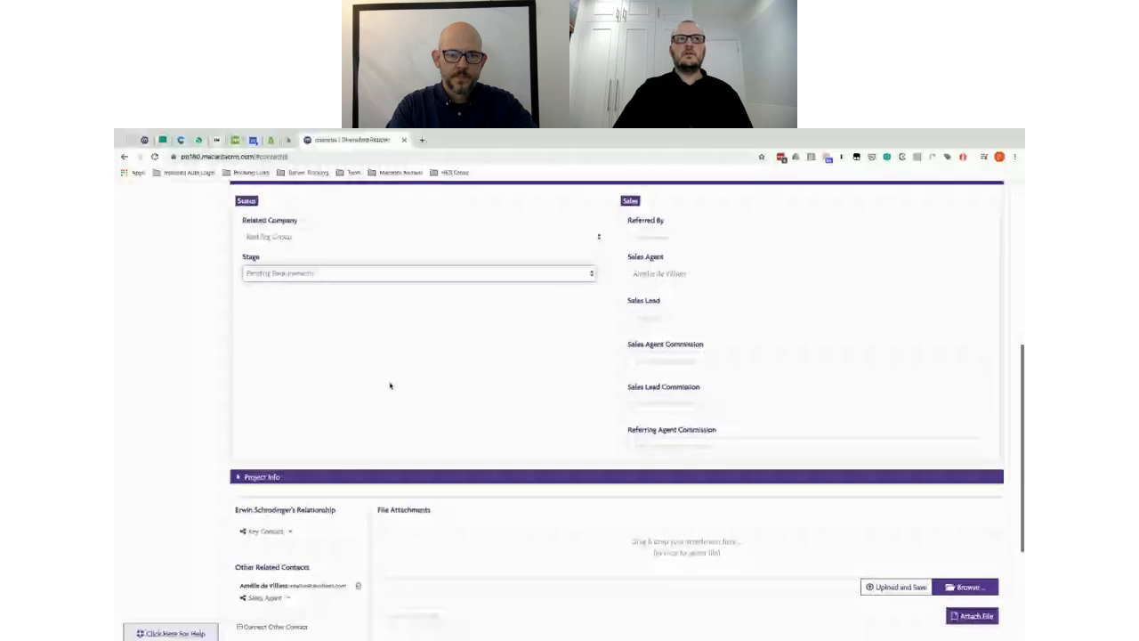
scroll(307, 298, up, 1)
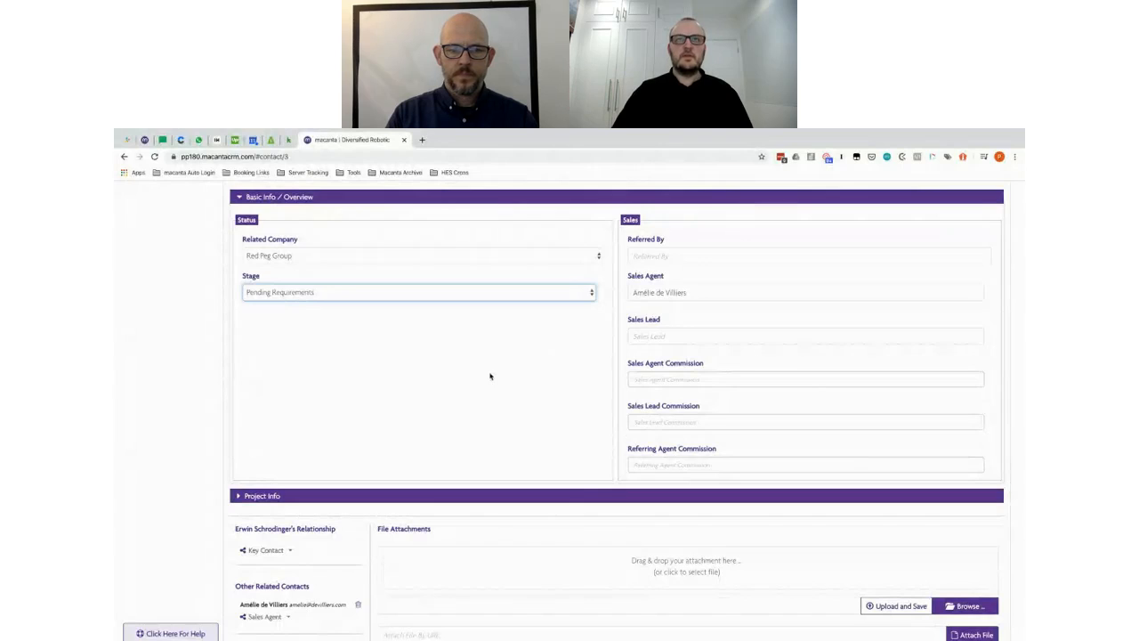
click(383, 353)
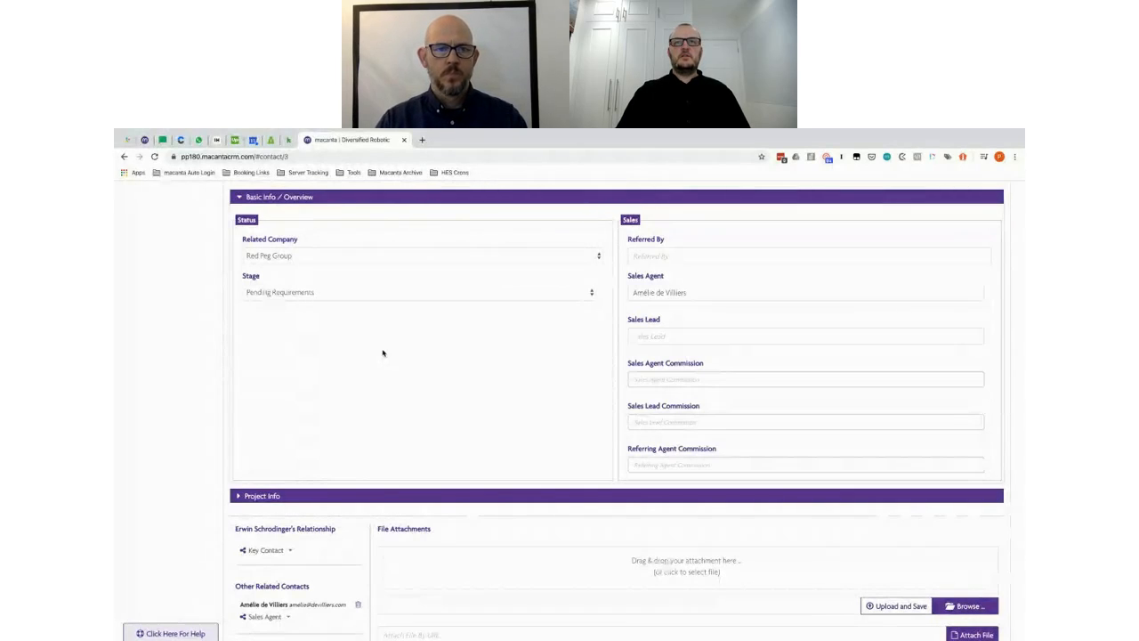
click(327, 297)
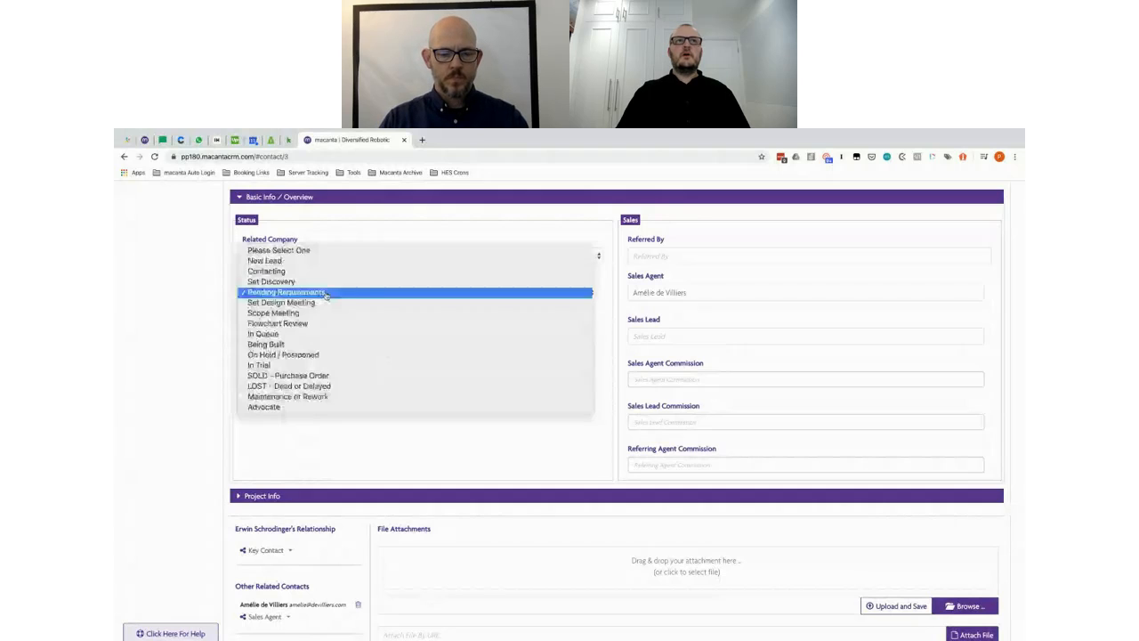
click(301, 304)
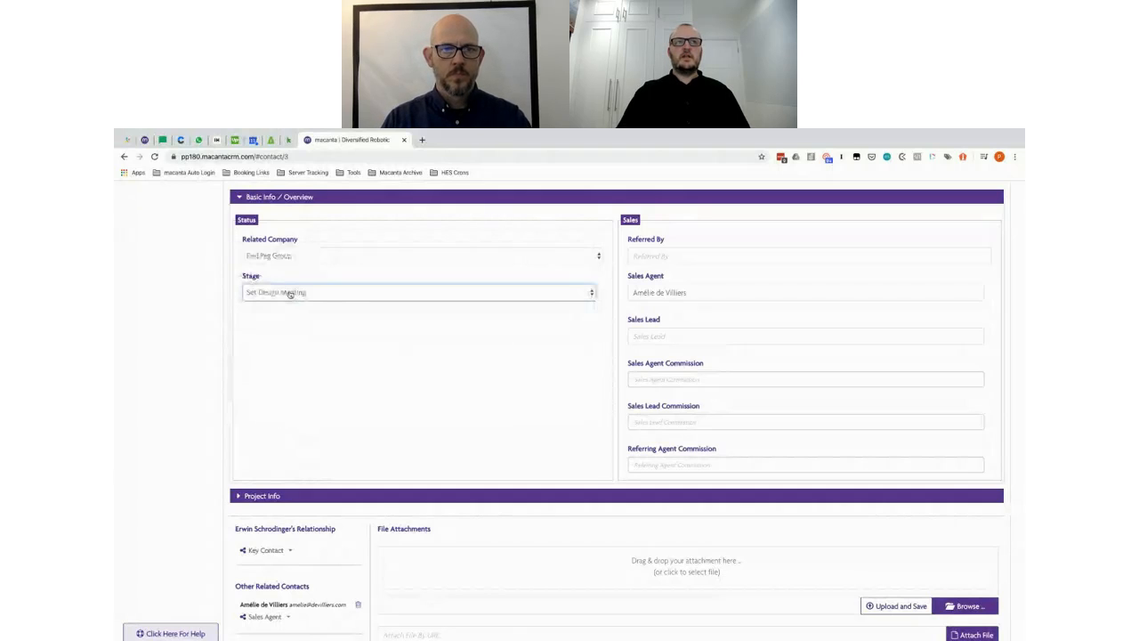
click(290, 290)
click(287, 283)
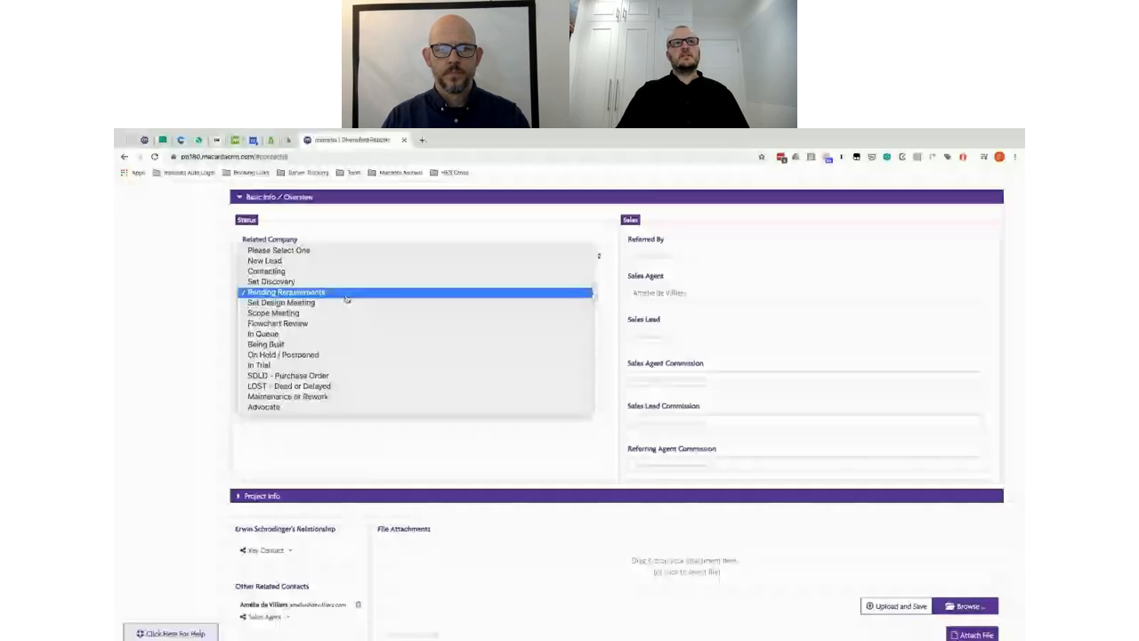
click(347, 294)
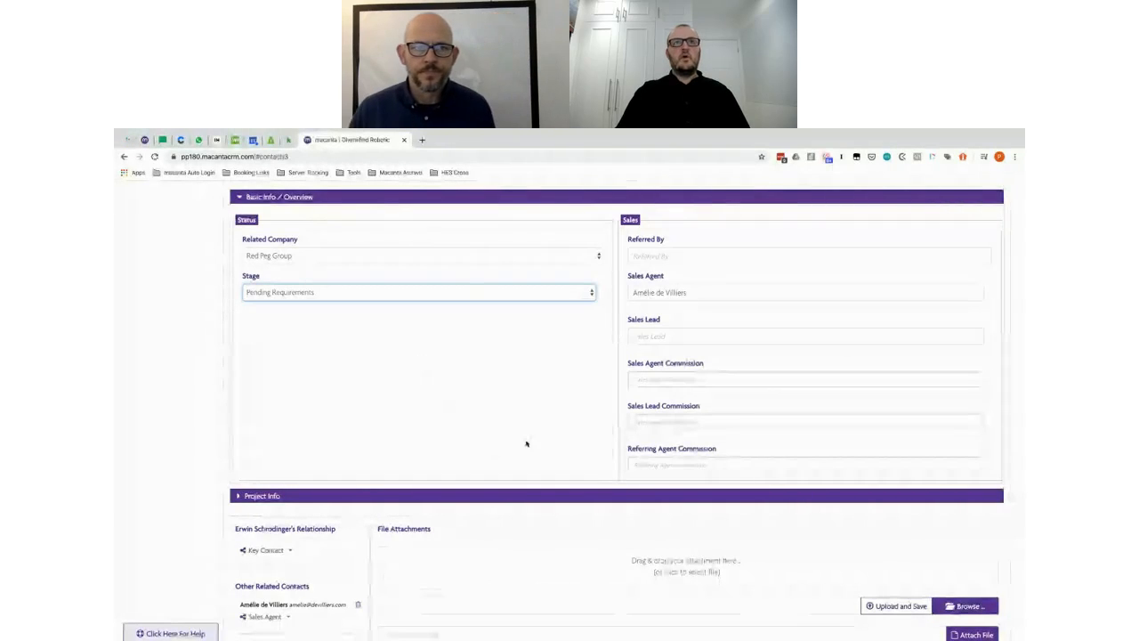
Step: Fold away the project's Basic Info / Overview section and scroll back up the contact page
scroll(534, 395, down, 2)
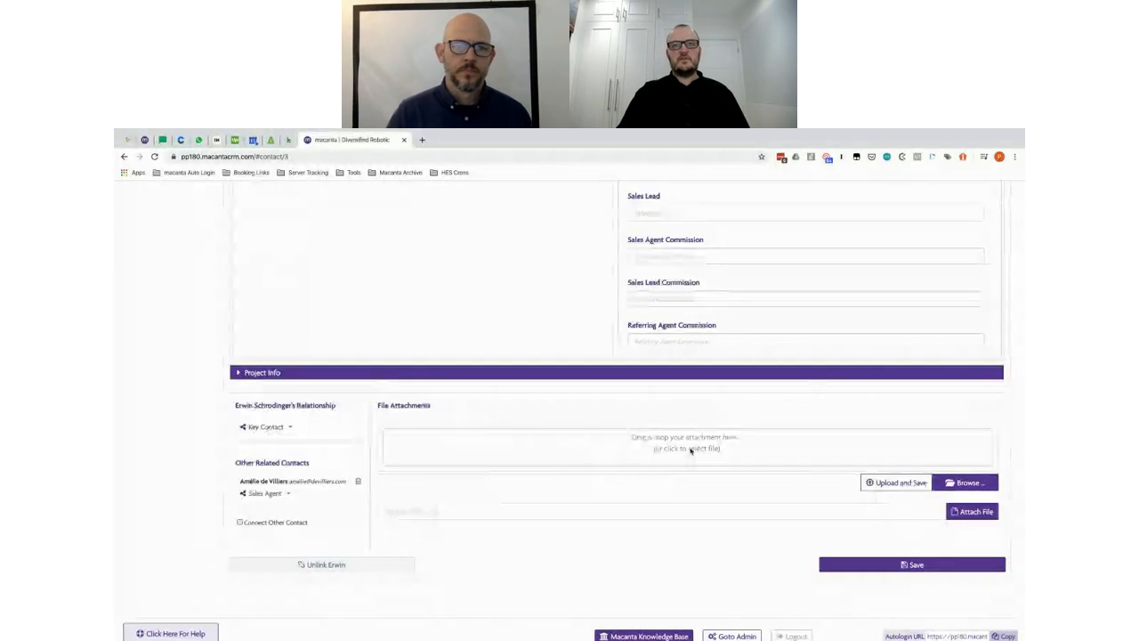
scroll(685, 433, up, 3)
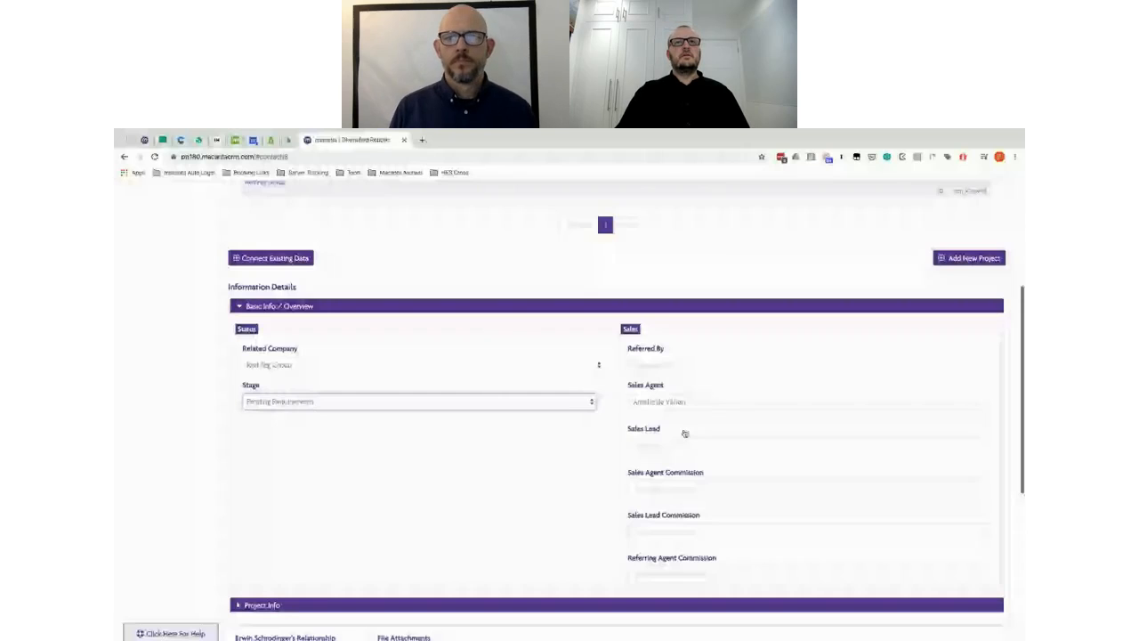
scroll(487, 374, up, 1)
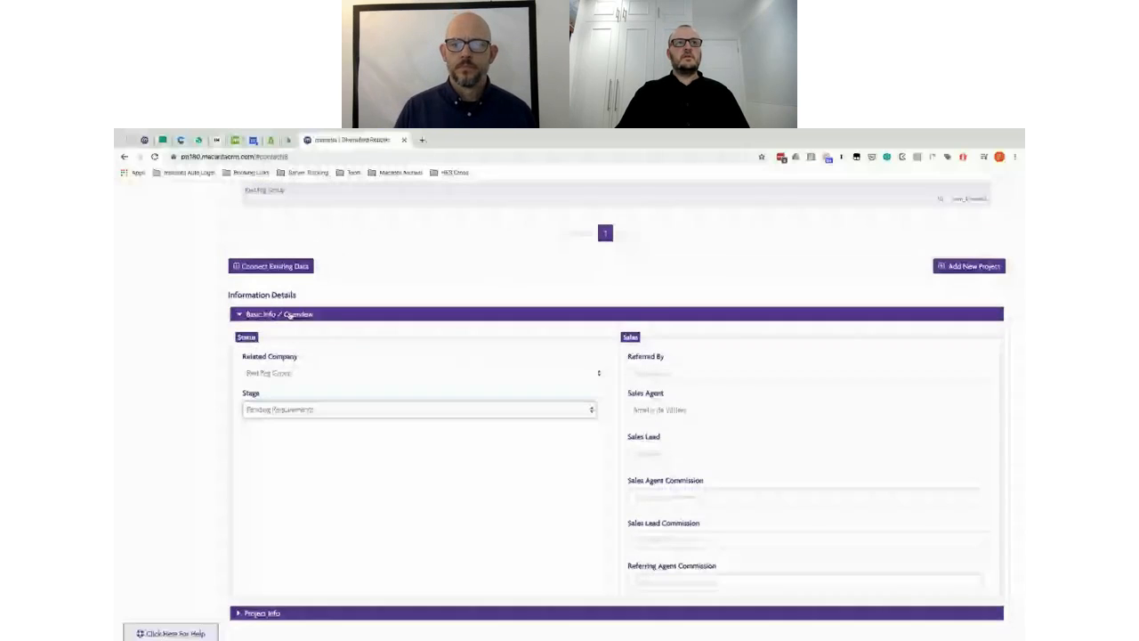
click(289, 314)
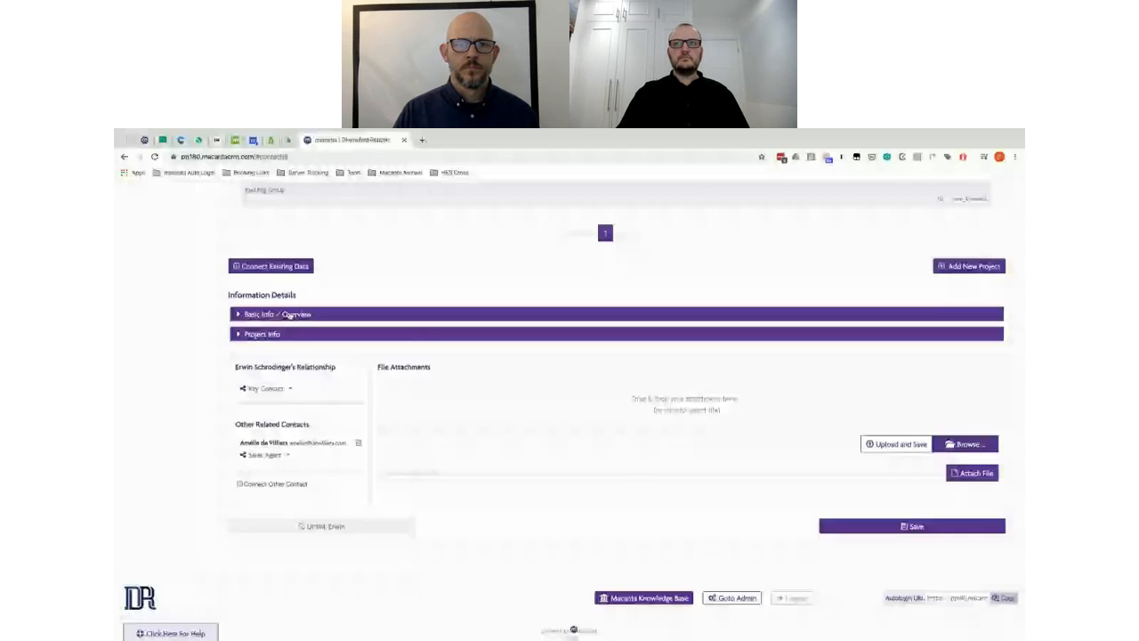
scroll(505, 350, up, 1)
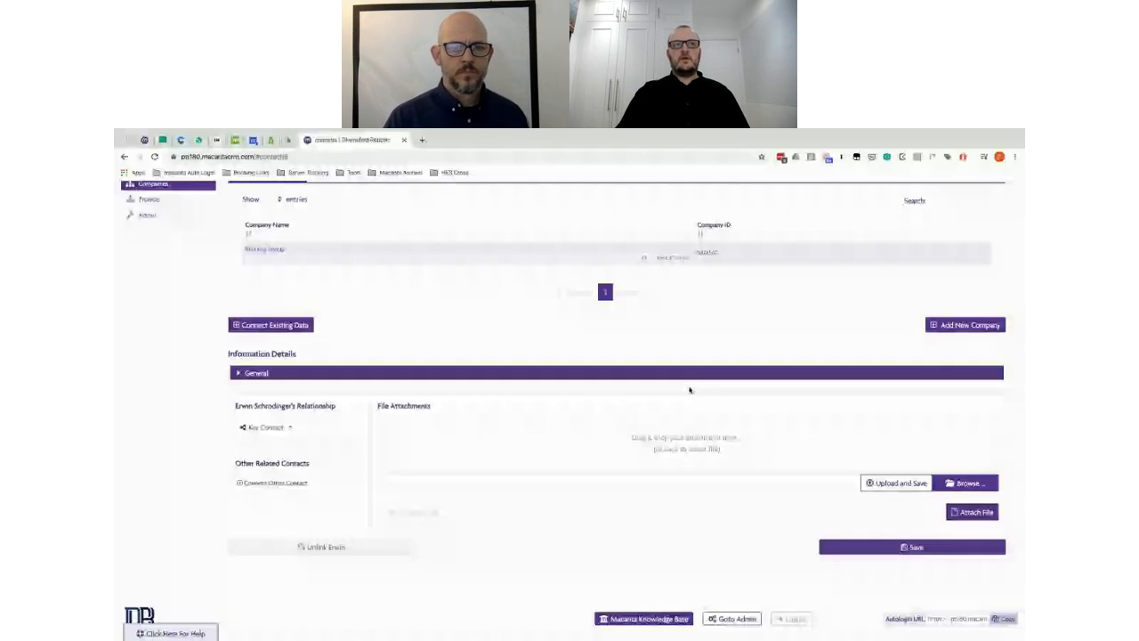
Step: Scroll through the admin Automation Groups view to check the Projects group's Sales Agent Not Set rule
scroll(154, 220, up, 1)
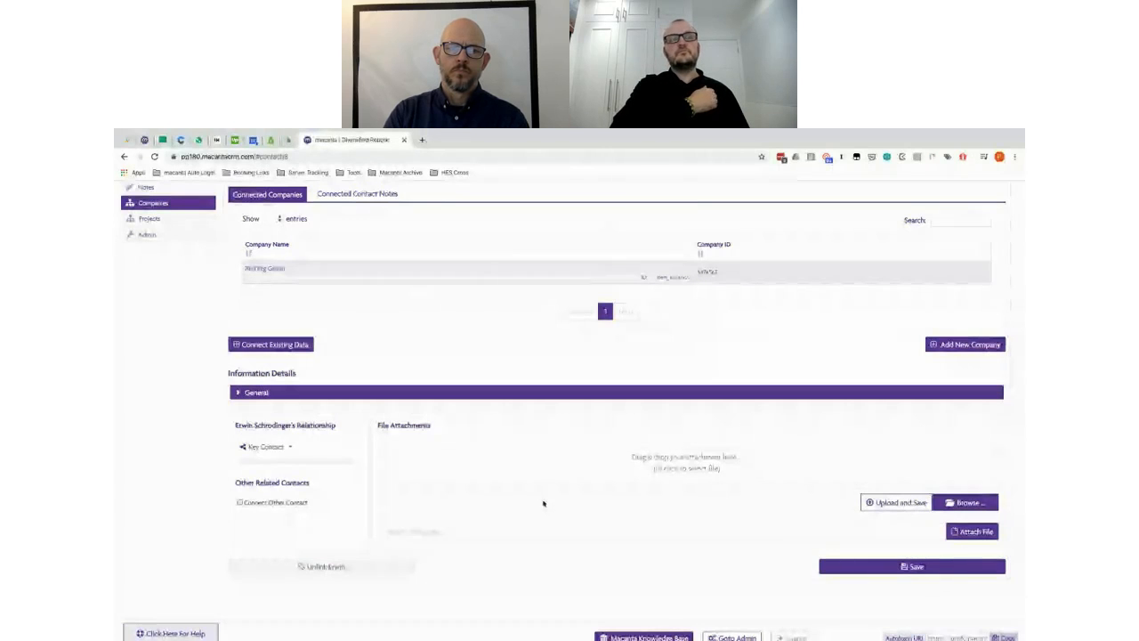
scroll(662, 408, up, 1)
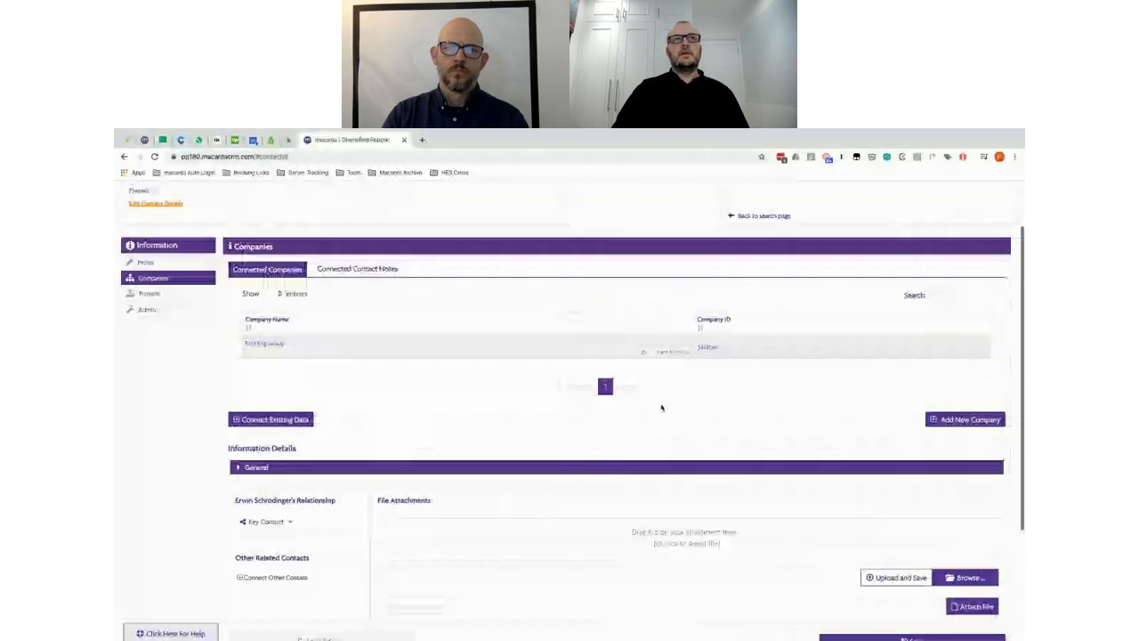
scroll(662, 408, up, 1)
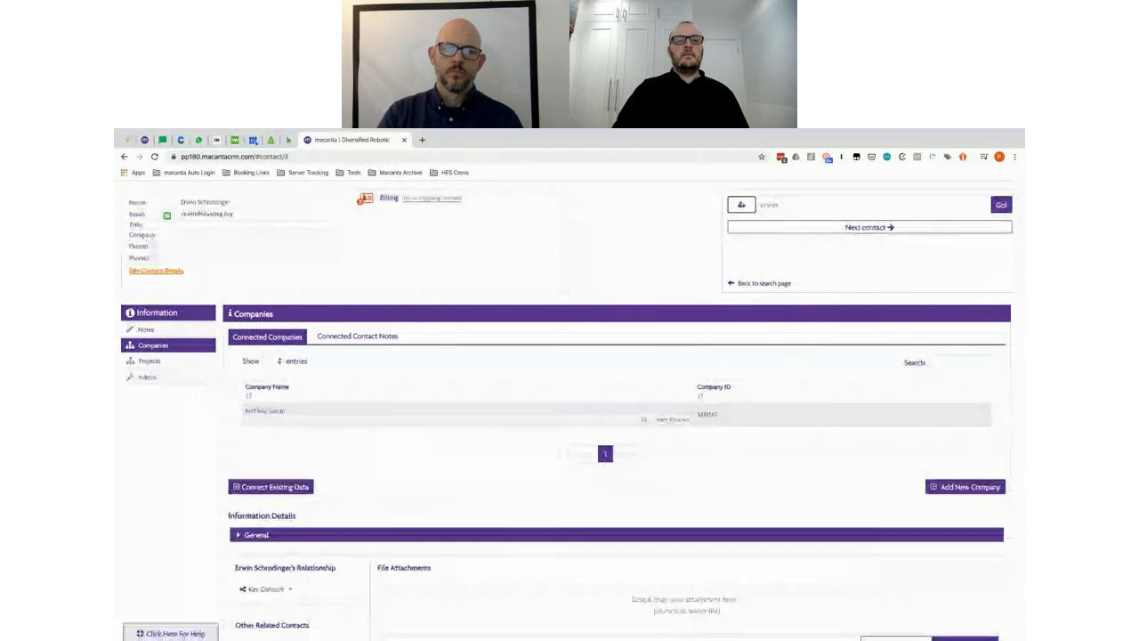
mouse_move(982, 132)
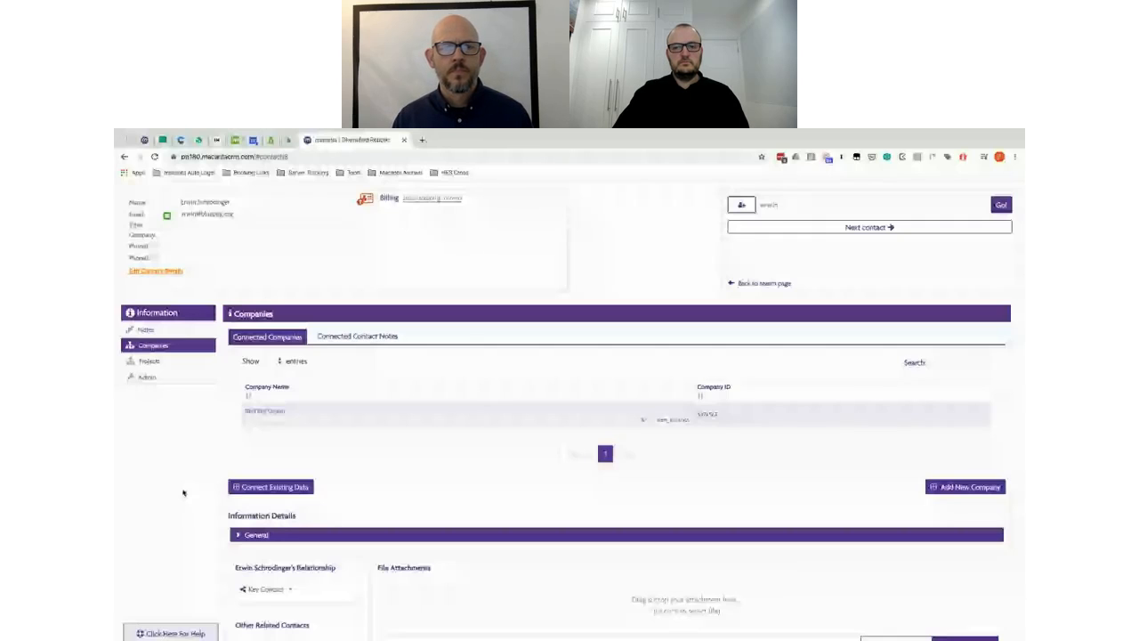
scroll(404, 476, down, 1)
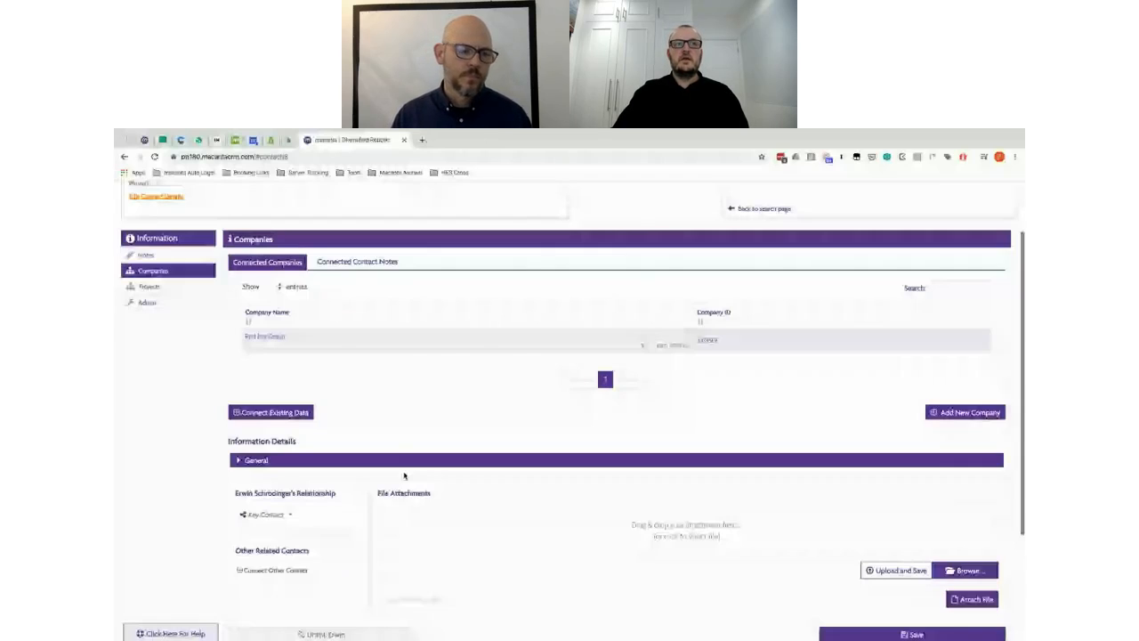
scroll(339, 507, down, 1)
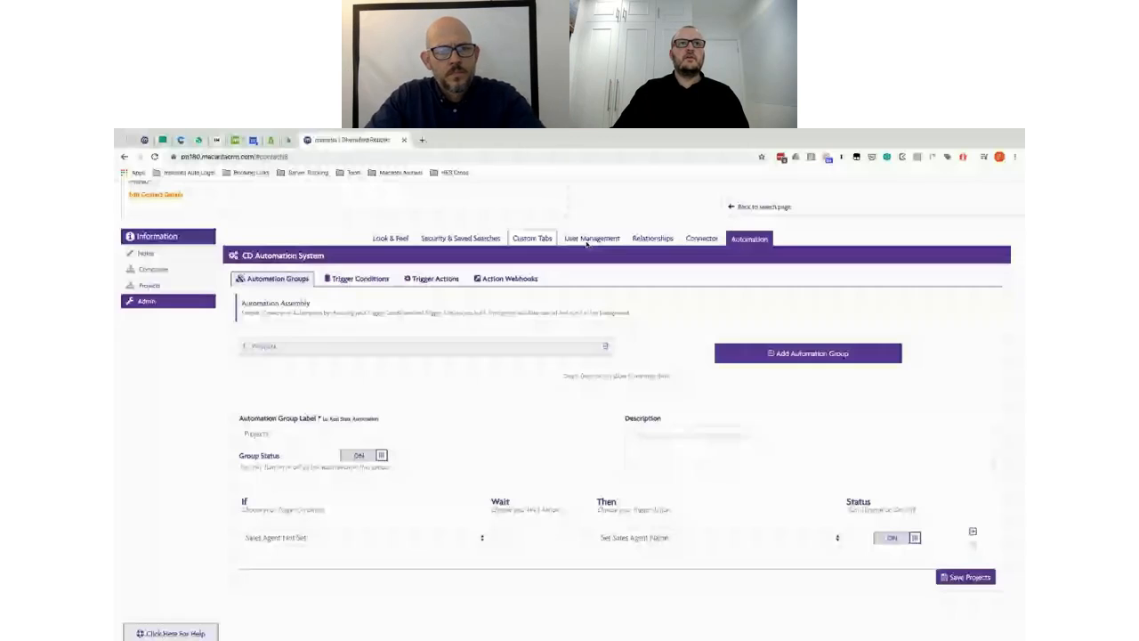
Step: Add a new permission template named Sales Agent under User Management's User Permission Templates
click(588, 241)
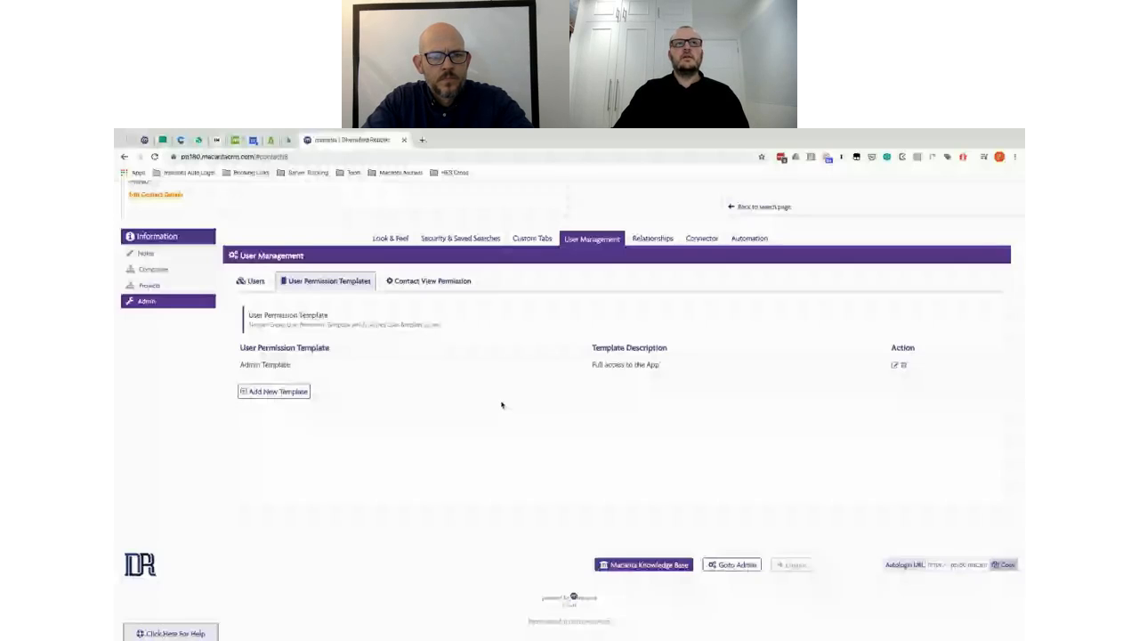
click(266, 392)
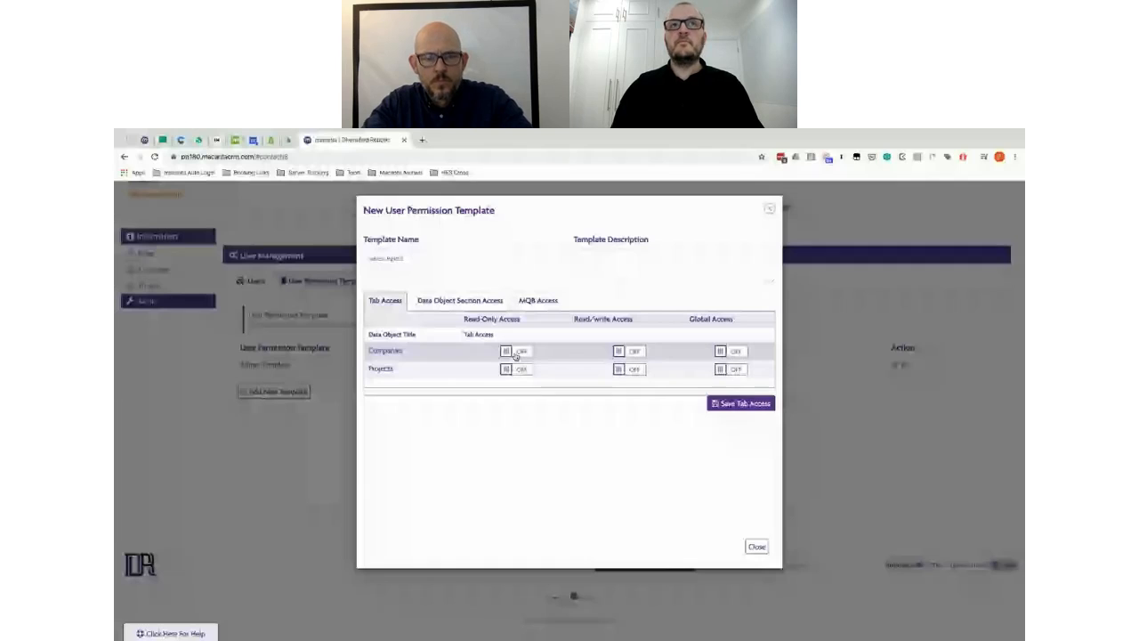
Step: Leave Companies read-only access off and show the Projects Data Object Section Access settings
click(521, 352)
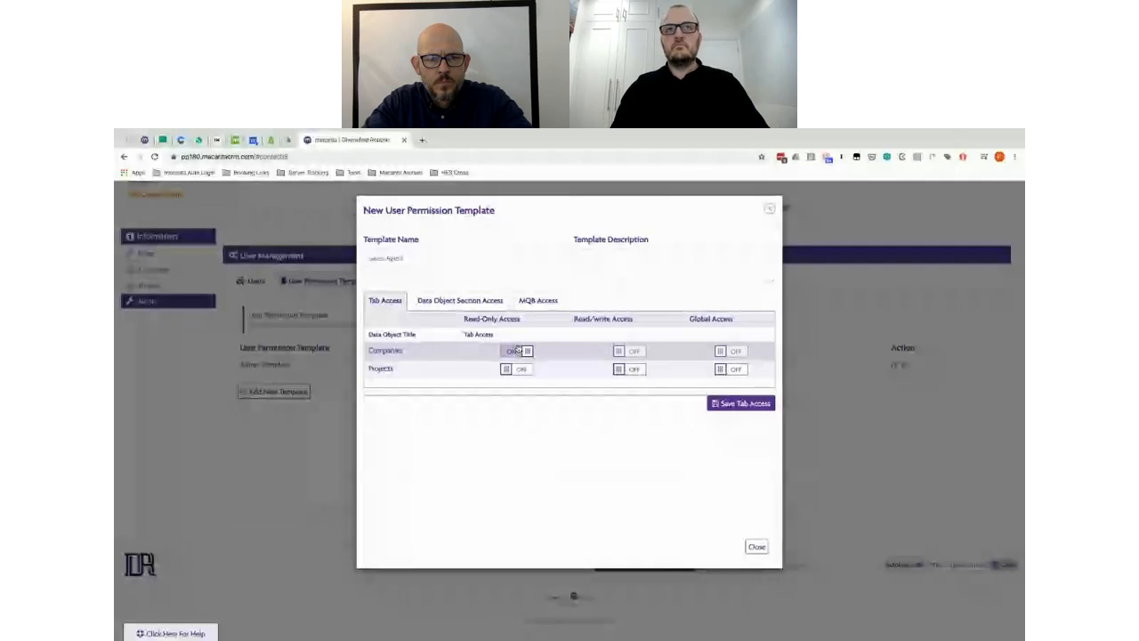
click(521, 352)
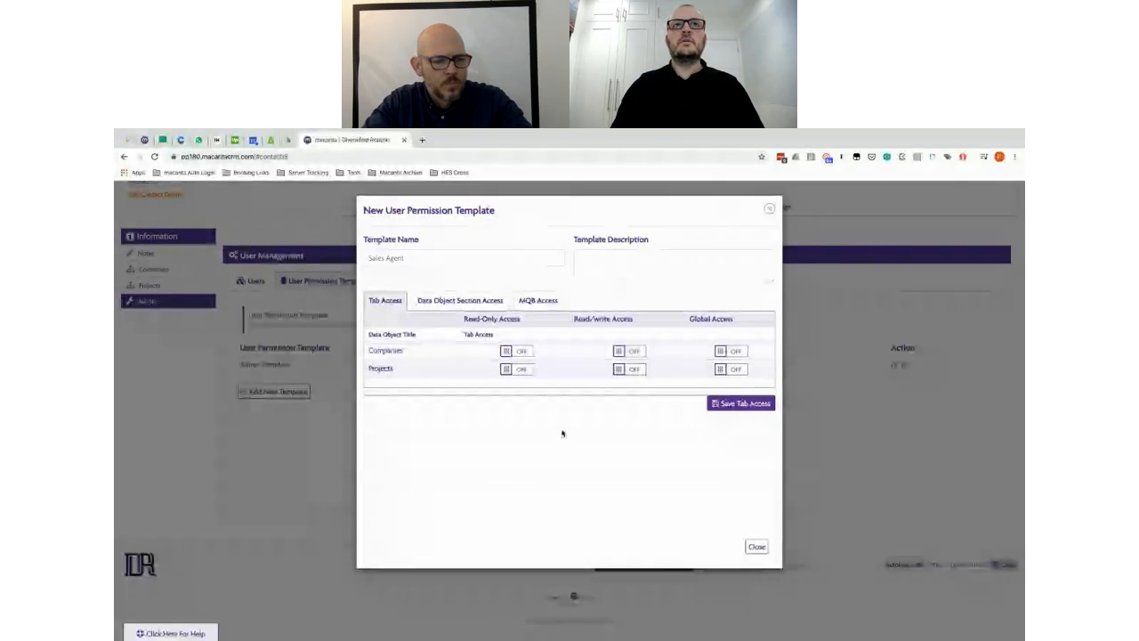
click(460, 301)
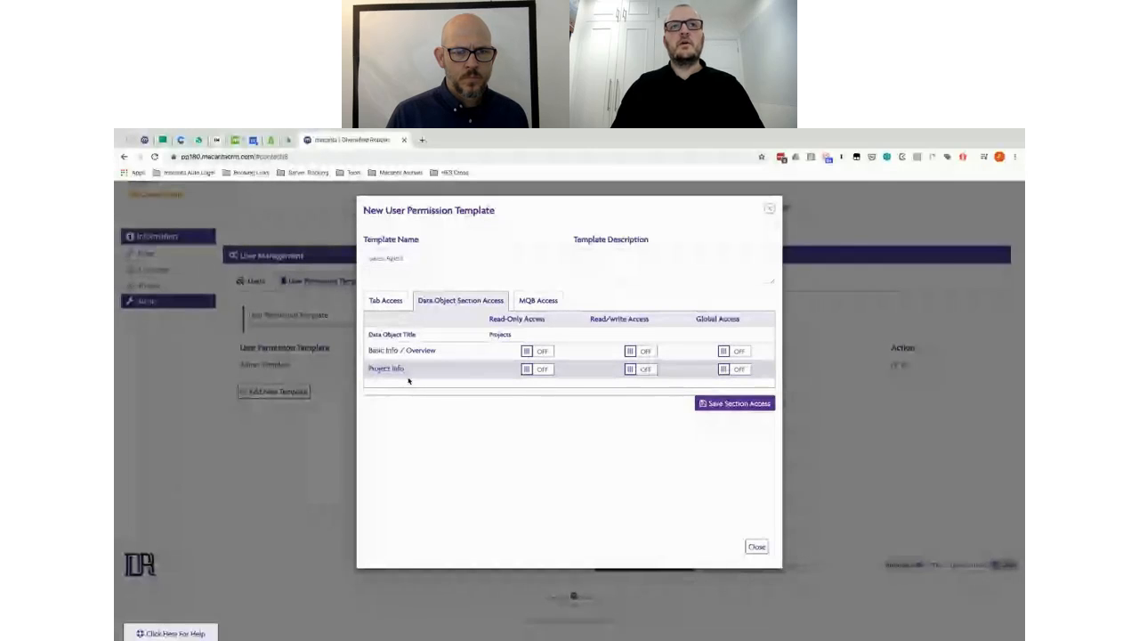
Step: Grant Sales Agent read/write Project Info and read-only Basic Info / Overview access, then close the template
click(637, 370)
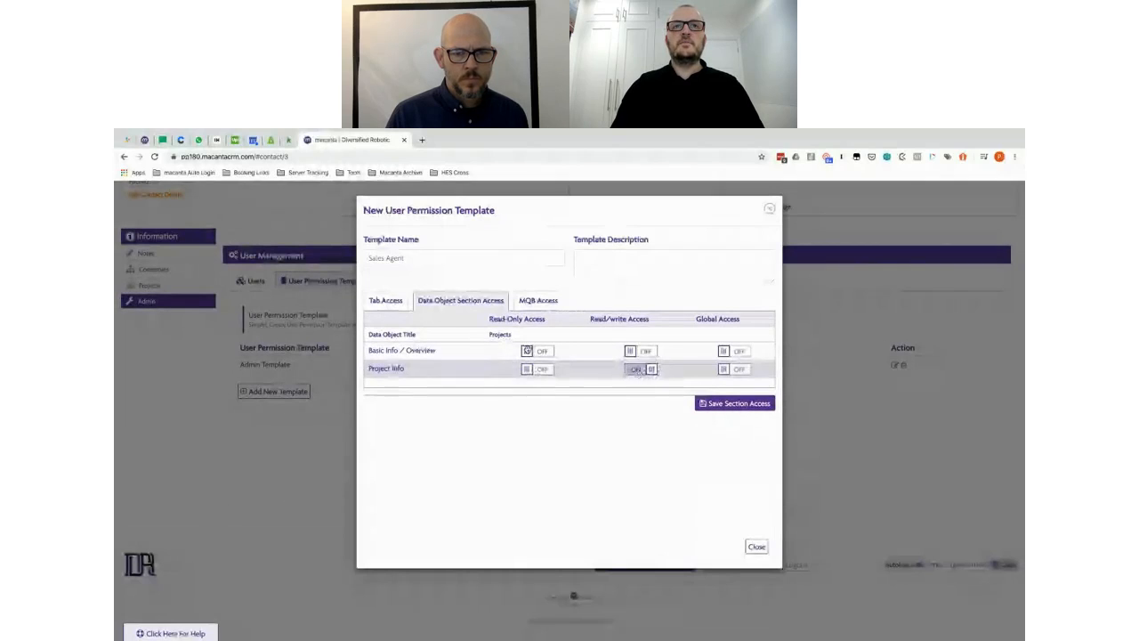
click(534, 353)
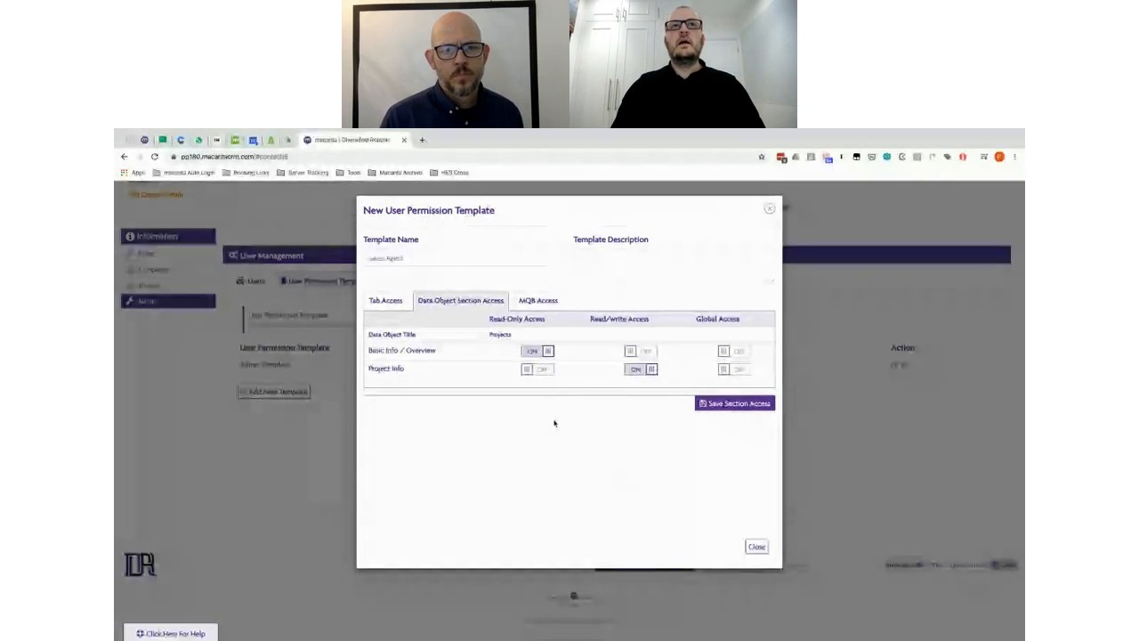
click(769, 211)
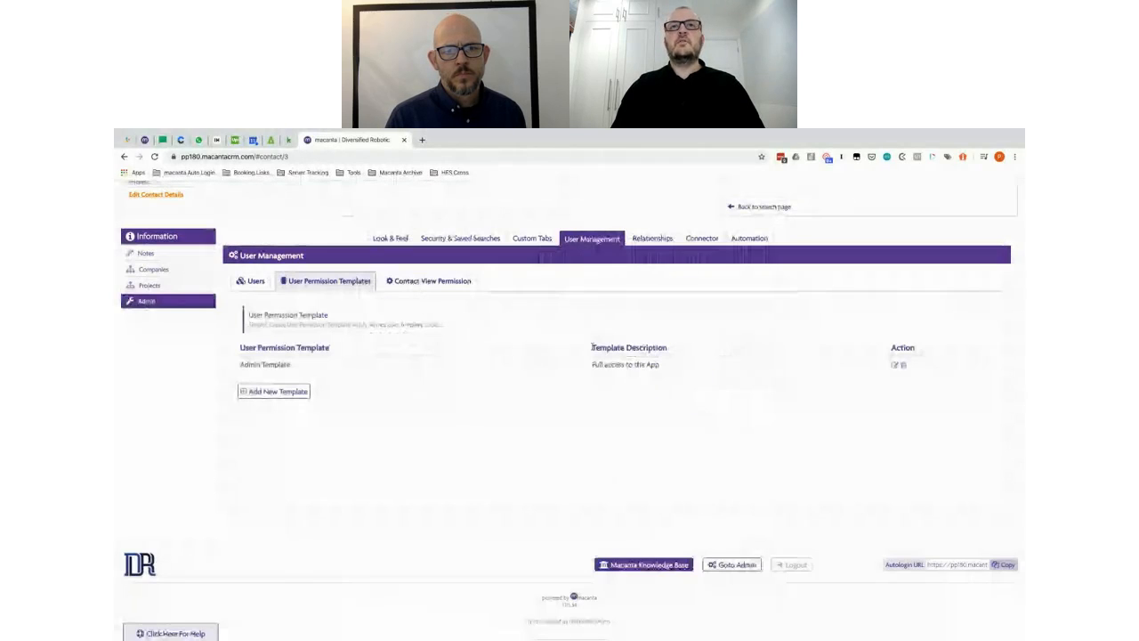